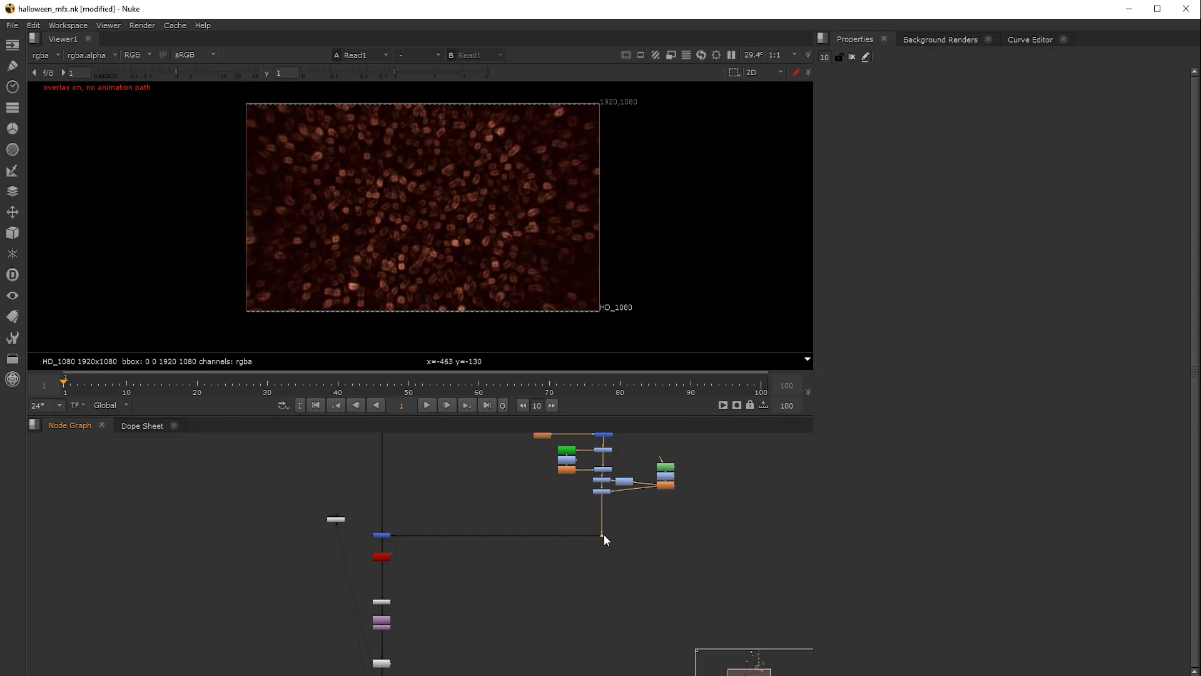
# Move the Viewer node down beside the end of the main node chain, close to the final Read node
pyautogui.moveTo(573, 558); pyautogui.dragTo(637, 580, button='middle')
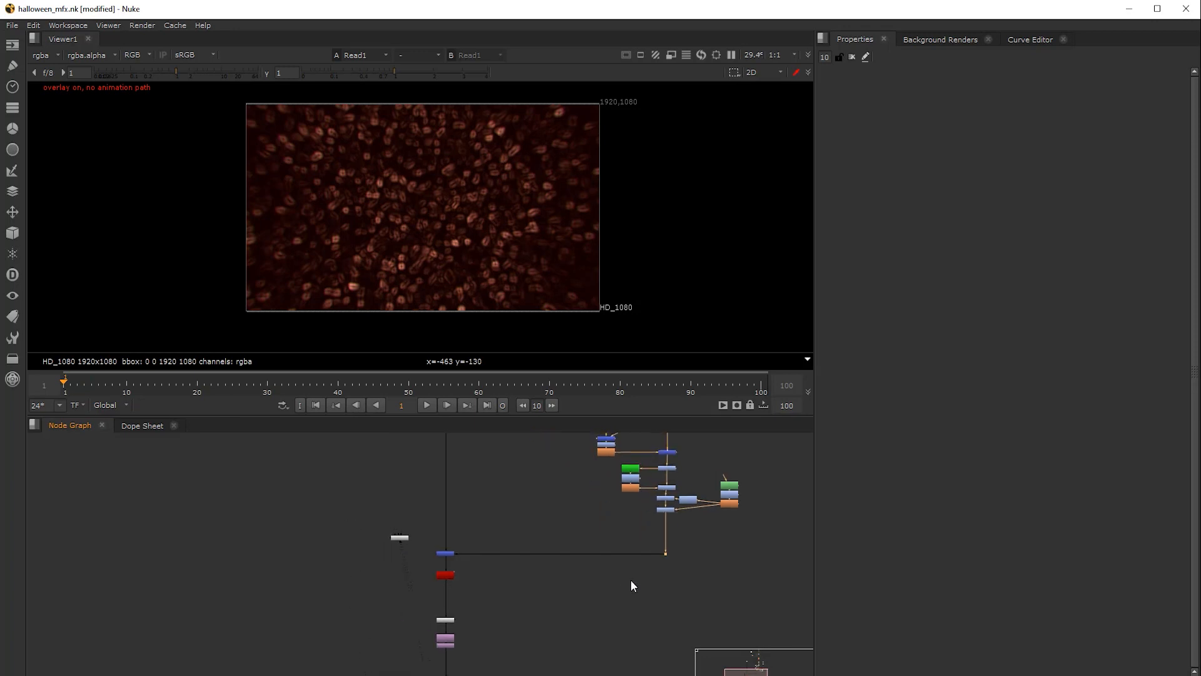
pyautogui.moveTo(495, 550); pyautogui.dragTo(556, 455, button='middle')
pyautogui.moveTo(463, 445); pyautogui.dragTo(359, 592)
pyautogui.moveTo(353, 600); pyautogui.dragTo(393, 557, button='middle')
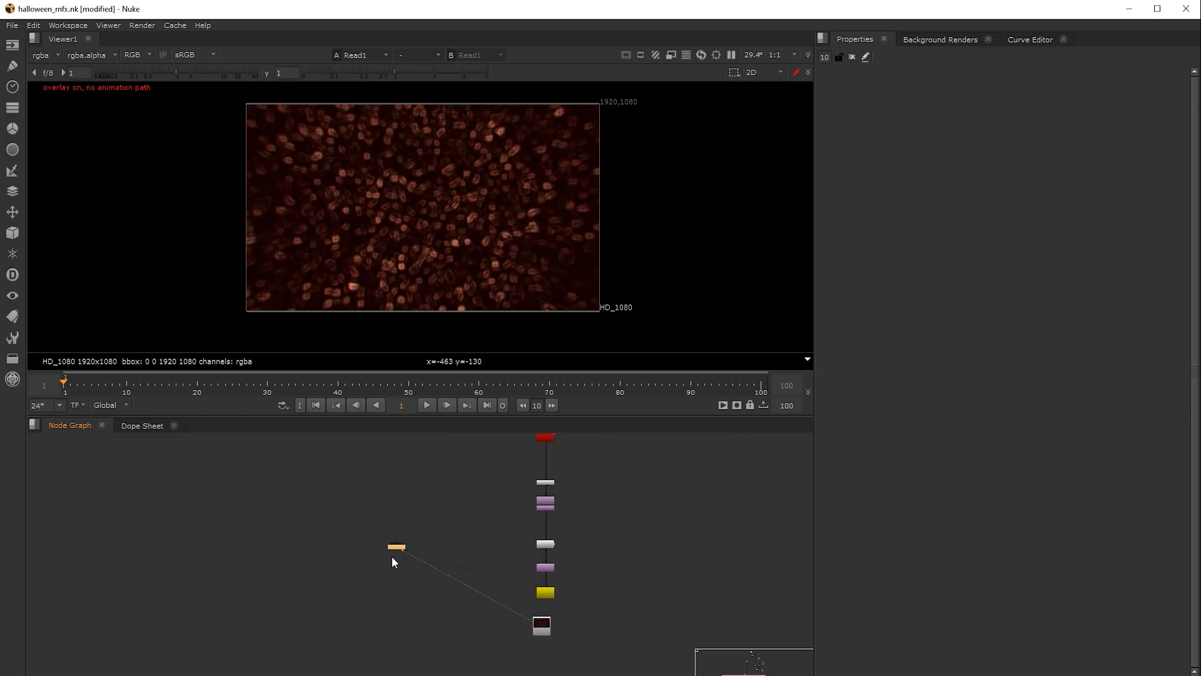
pyautogui.moveTo(415, 603); pyautogui.dragTo(369, 633, button='middle')
pyautogui.scroll(-3, 528, 560)
pyautogui.moveTo(569, 550); pyautogui.dragTo(530, 557, button='middle')
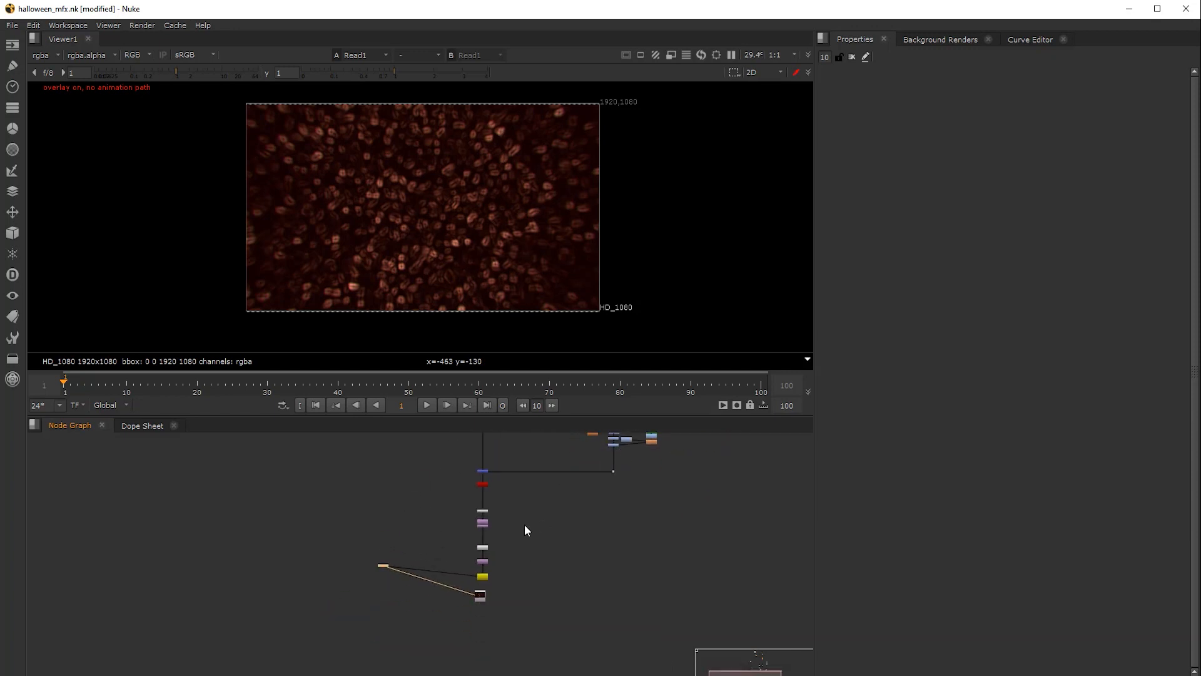
# Play the rendered BOO animation and scrub back to frame 46 to inspect the formed lettering
pyautogui.moveTo(415, 298); pyautogui.dragTo(424, 307, button='middle')
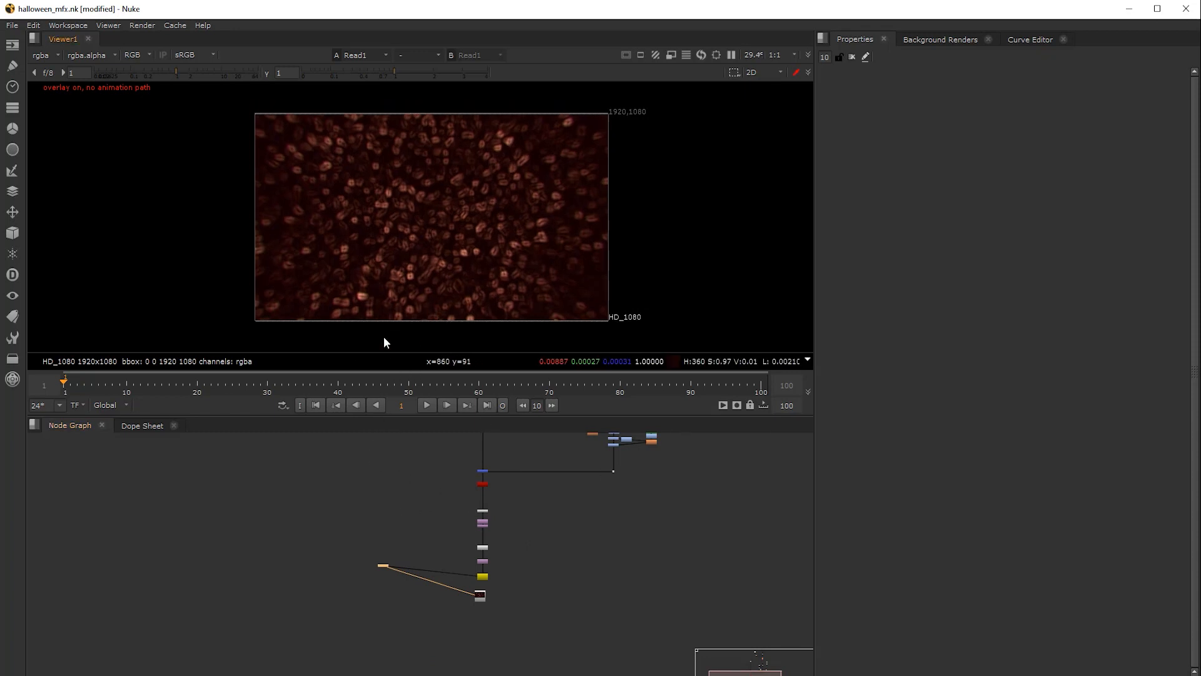
pyautogui.click(426, 405)
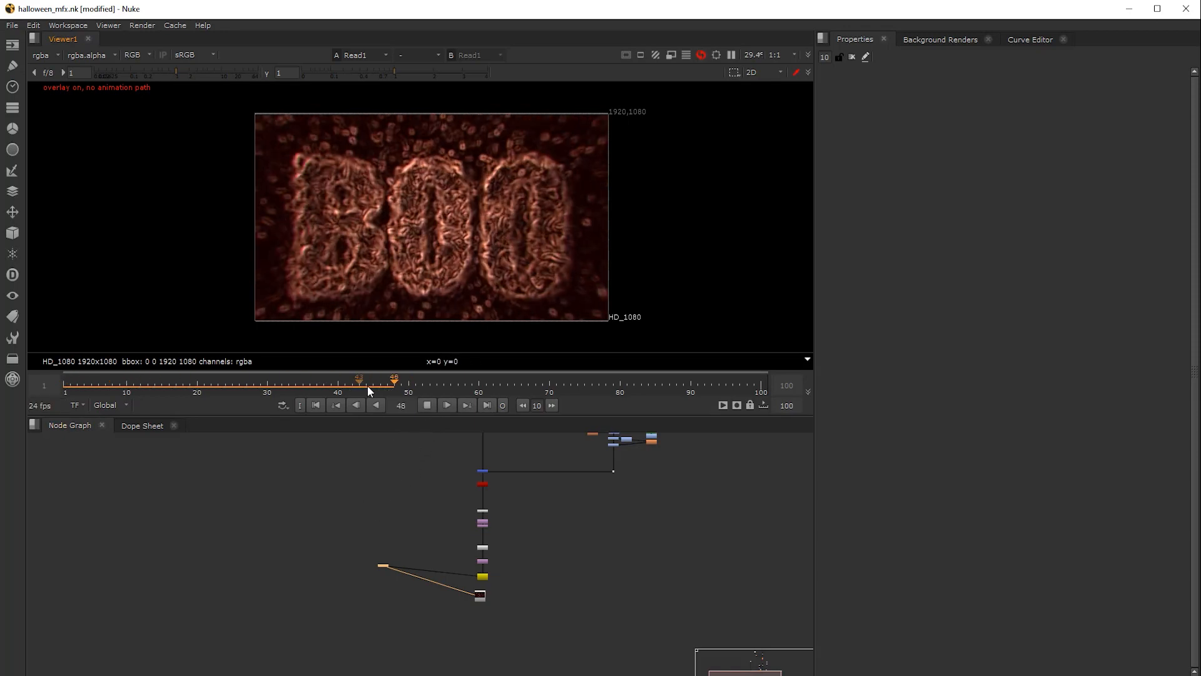
pyautogui.moveTo(551, 385); pyautogui.dragTo(421, 390)
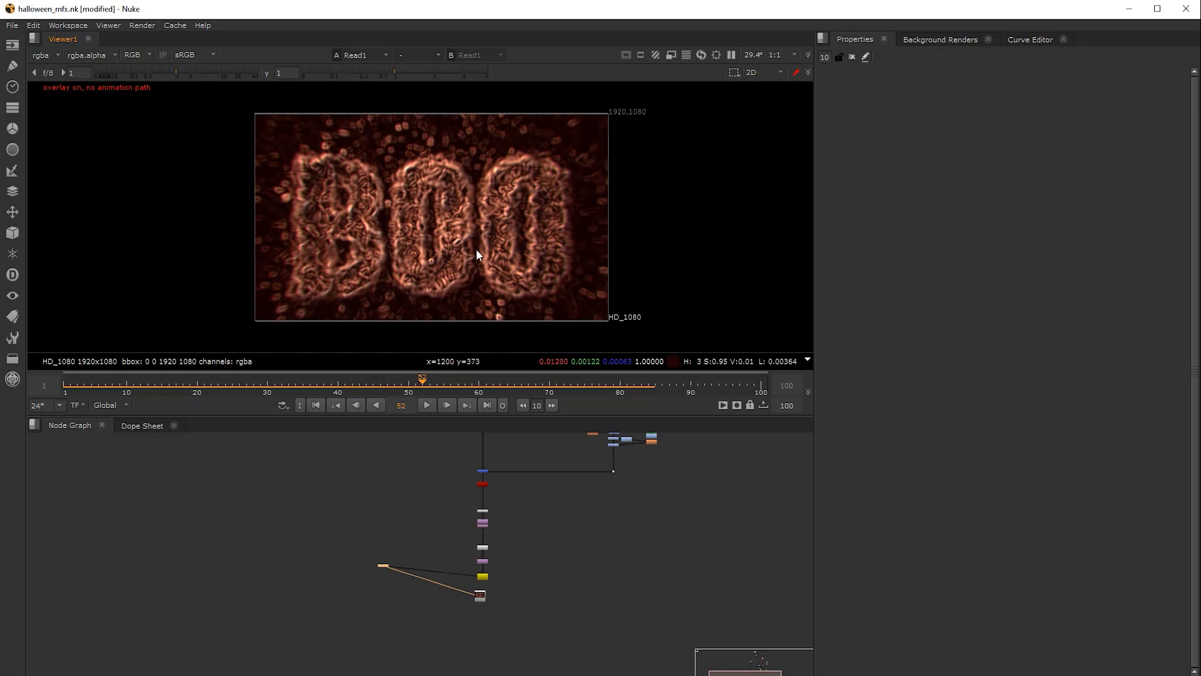
pyautogui.moveTo(430, 378); pyautogui.dragTo(426, 375)
pyautogui.moveTo(456, 194)
pyautogui.mouseDown(button='middle')
pyautogui.moveTo(463, 205)
pyautogui.moveTo(445, 205)
pyautogui.mouseUp(button='middle')
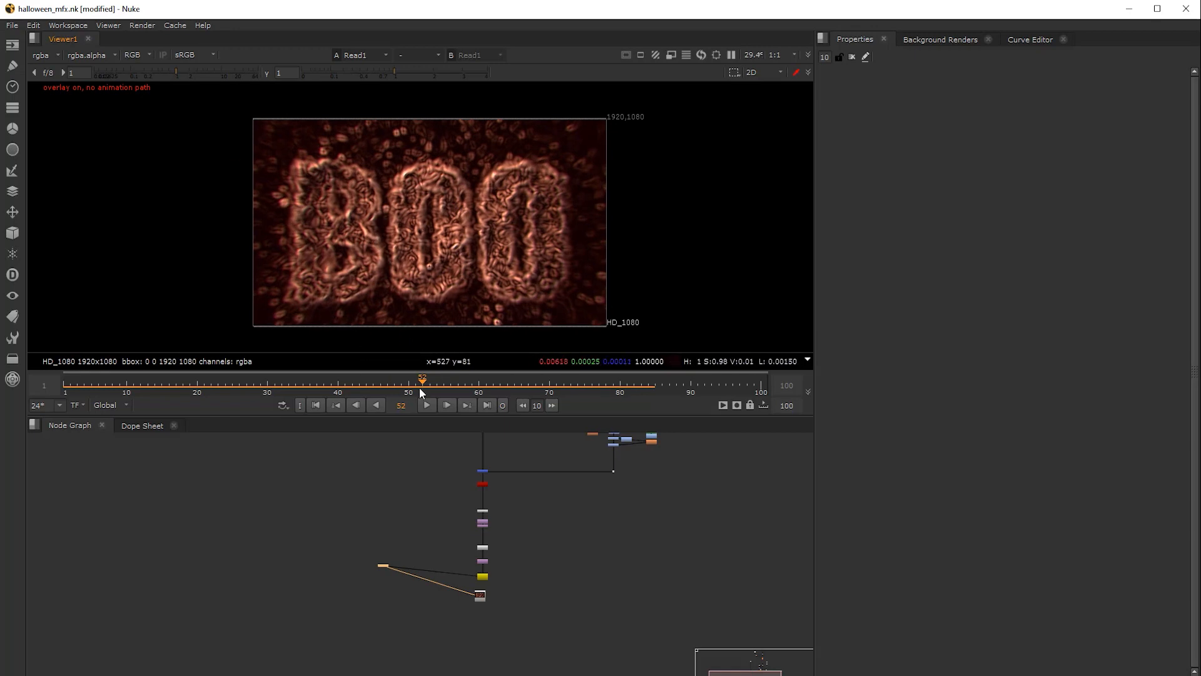
pyautogui.moveTo(419, 375); pyautogui.dragTo(381, 382)
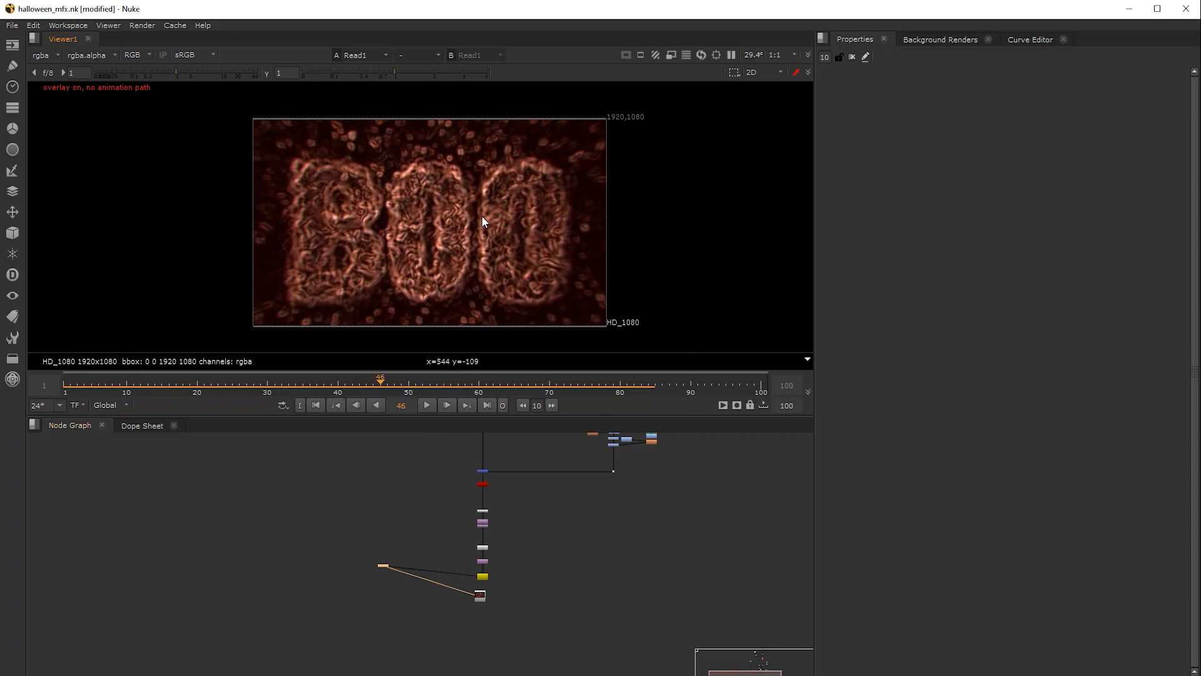
# Replay the rendered animation from the first frame, stop it, and scrub the timeline to frame 46
pyautogui.moveTo(467, 475); pyautogui.dragTo(471, 589, button='middle')
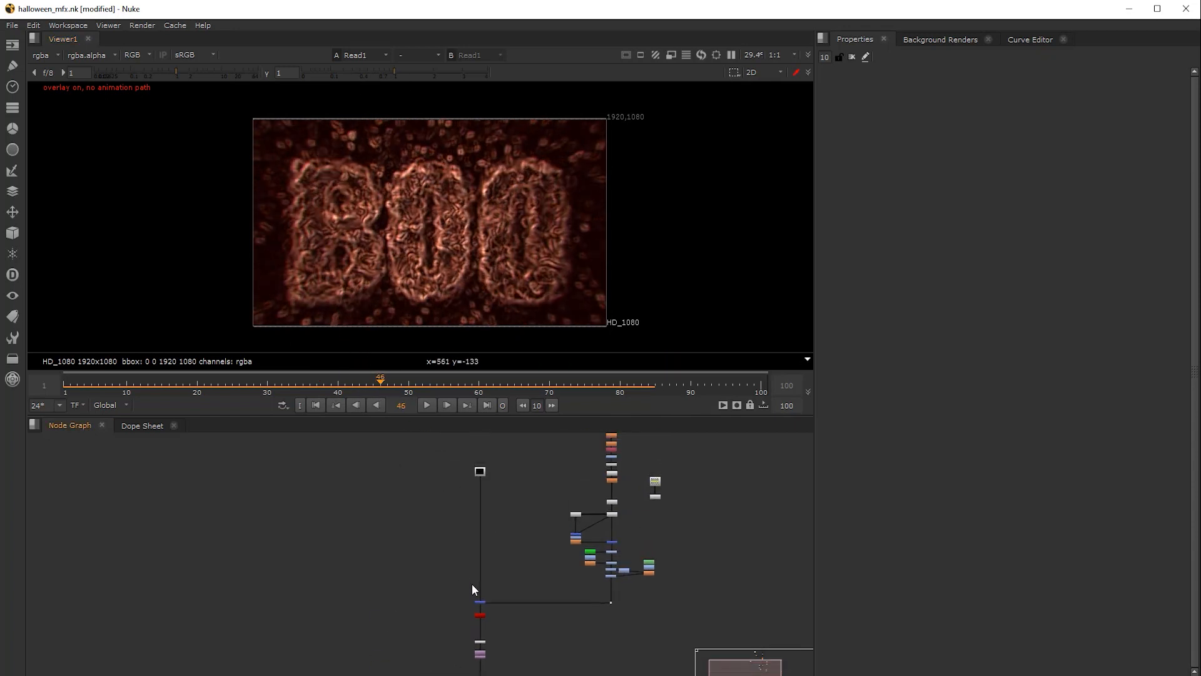
pyautogui.moveTo(462, 453); pyautogui.dragTo(369, 614, button='middle')
pyautogui.scroll(1, 498, 511)
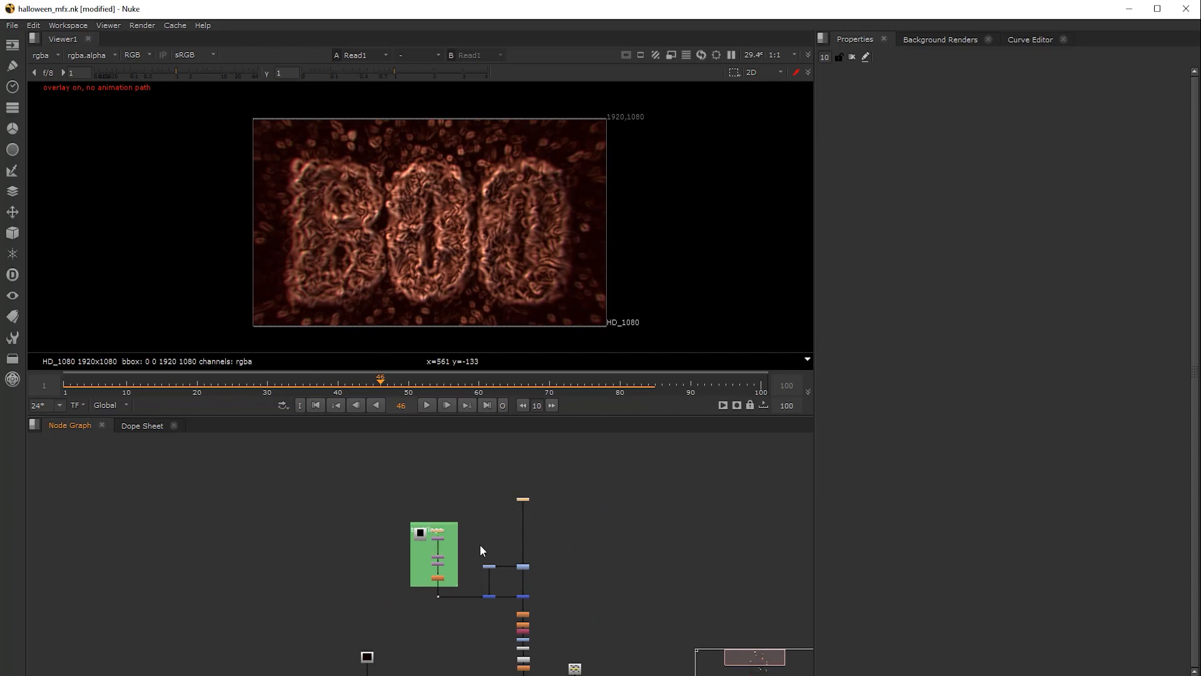
pyautogui.moveTo(480, 545); pyautogui.dragTo(483, 480, button='middle')
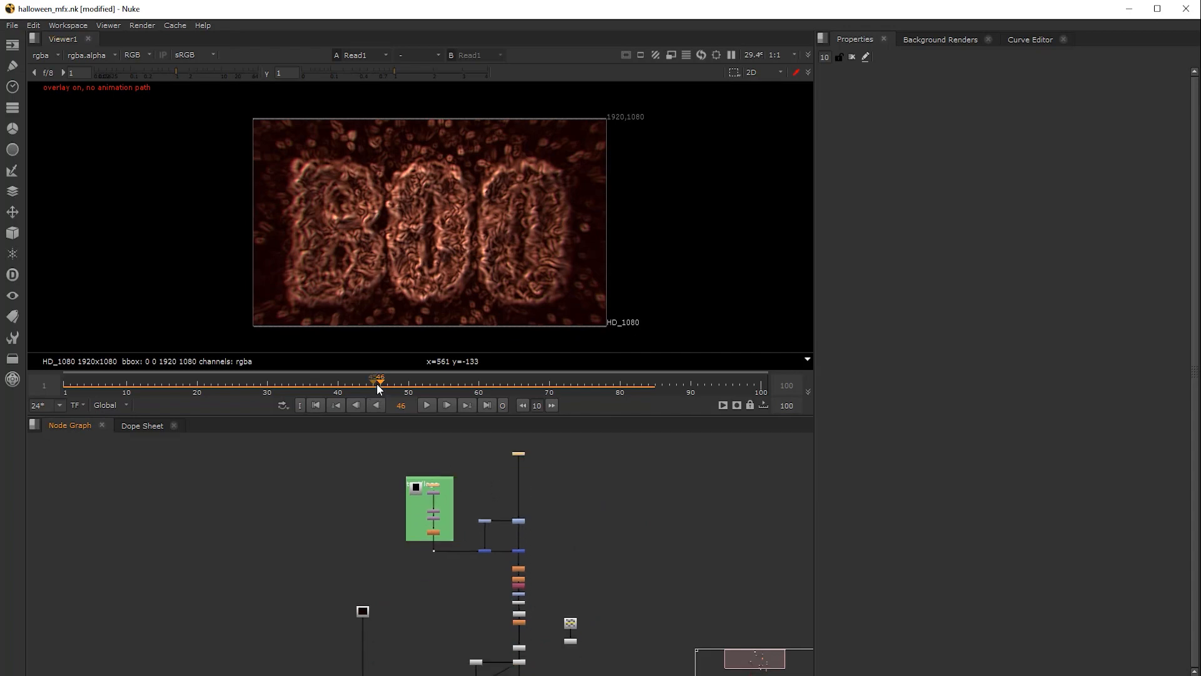
pyautogui.moveTo(376, 384); pyautogui.dragTo(94, 393)
pyautogui.click(316, 405)
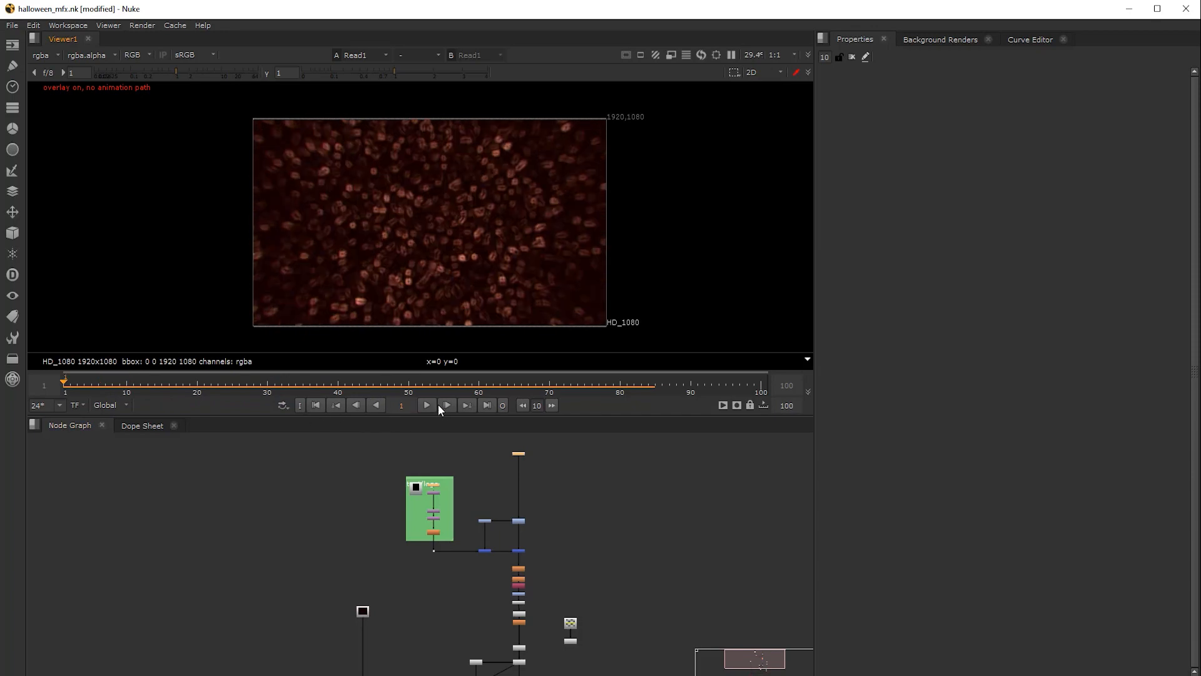
pyautogui.click(427, 405)
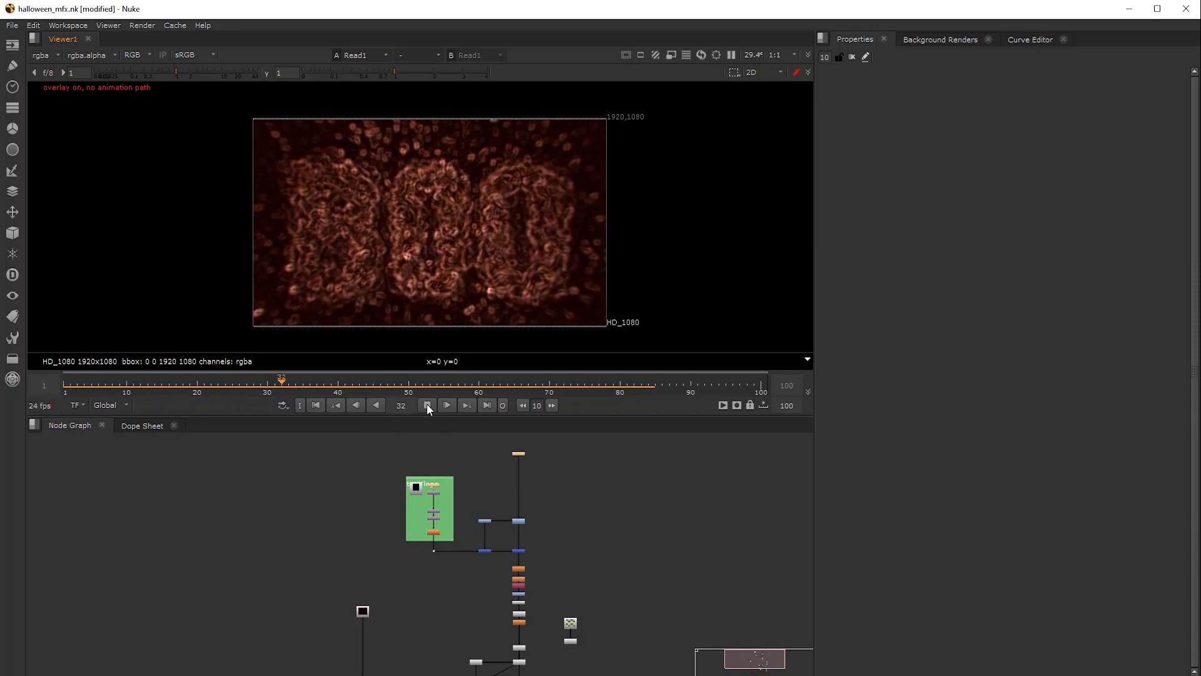
pyautogui.click(427, 405)
pyautogui.moveTo(319, 383); pyautogui.dragTo(449, 395)
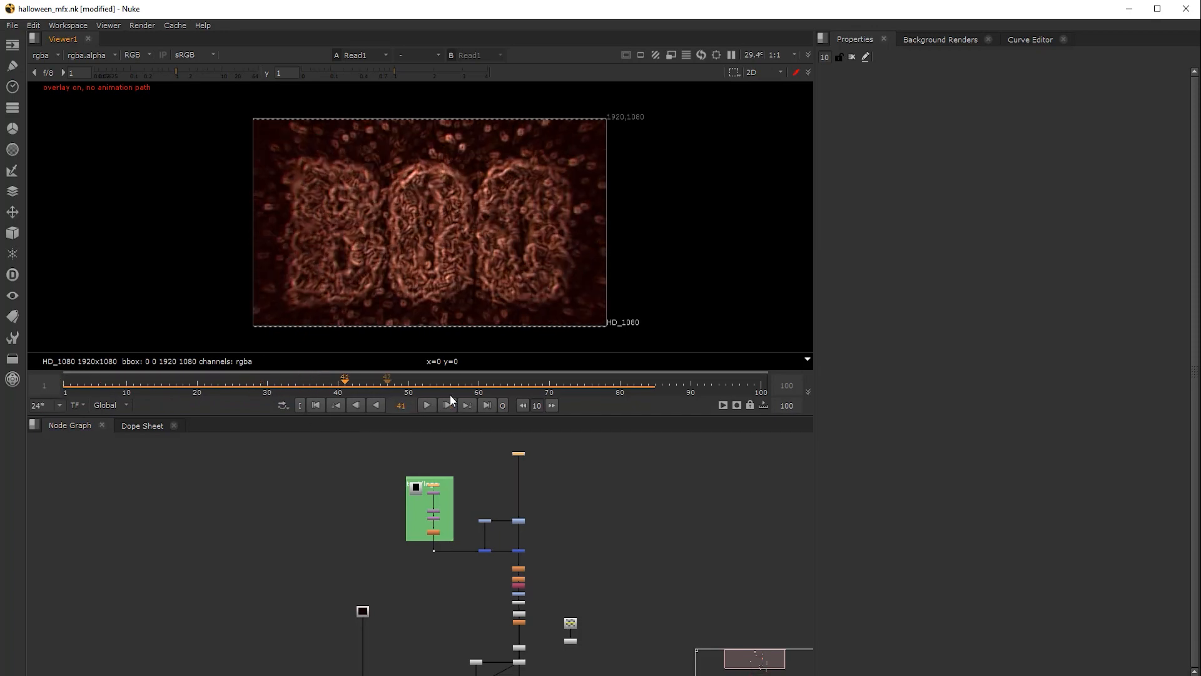
pyautogui.moveTo(546, 599); pyautogui.dragTo(549, 568, button='middle')
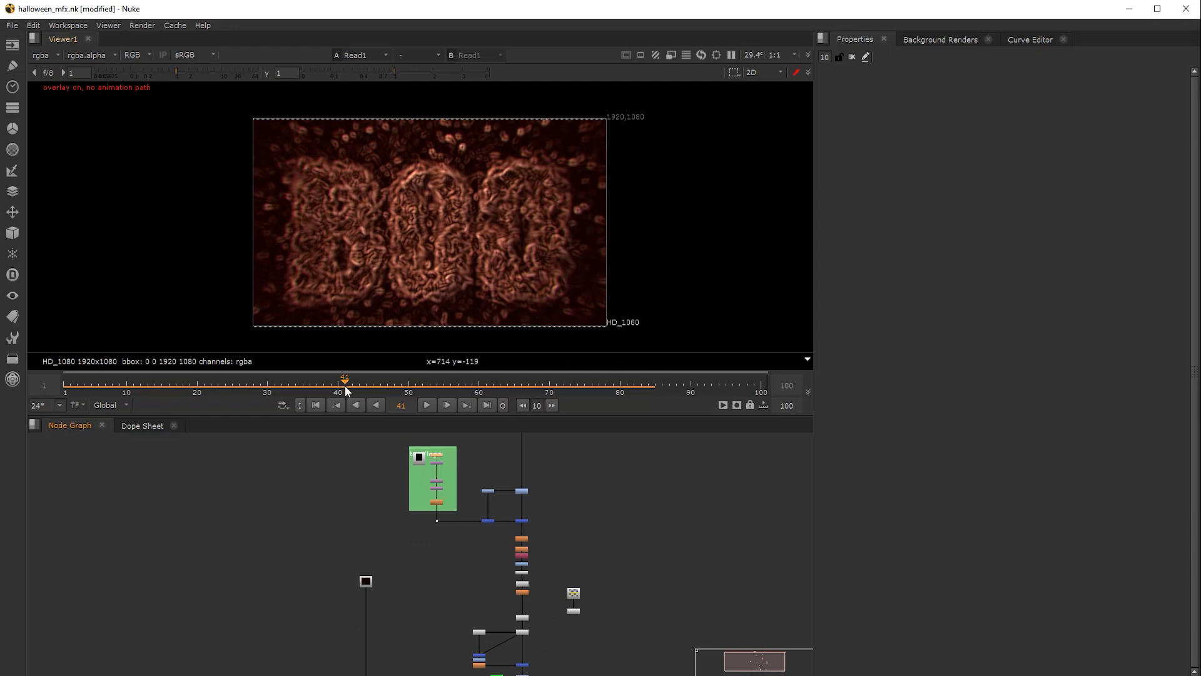
pyautogui.moveTo(347, 391); pyautogui.dragTo(379, 389)
# Display the output of the Noise2 node at the head of the tree and open its properties
pyautogui.moveTo(514, 534); pyautogui.dragTo(495, 577, button='middle')
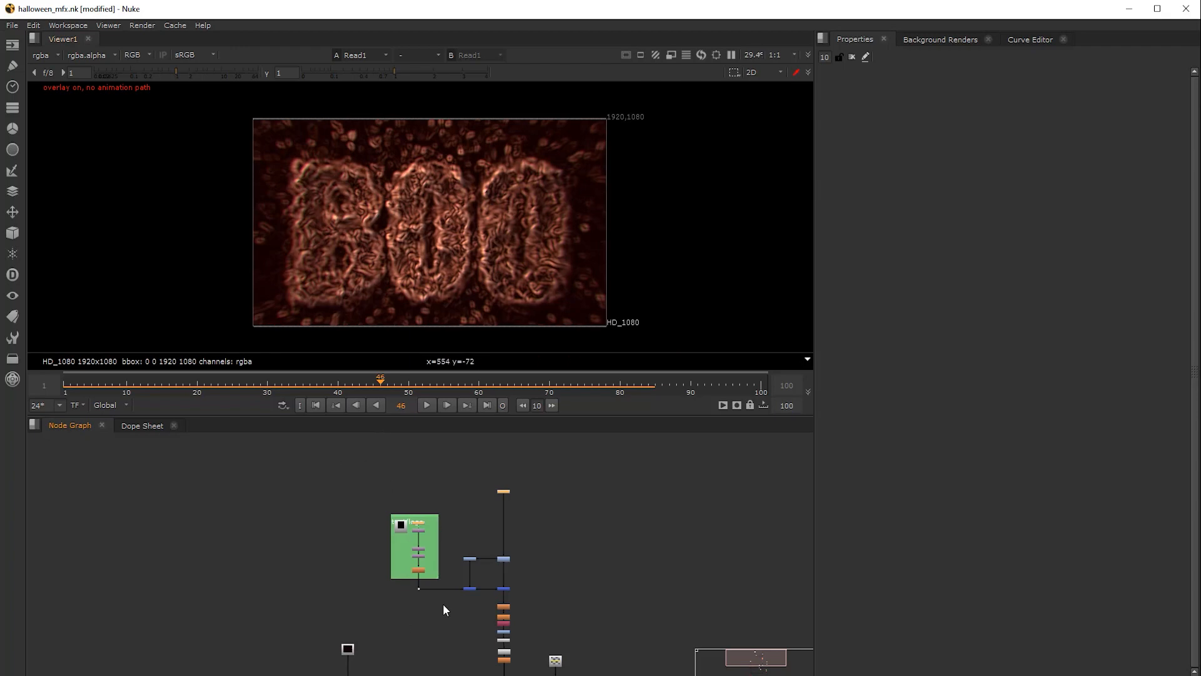
pyautogui.moveTo(503, 479); pyautogui.dragTo(470, 461, button='middle')
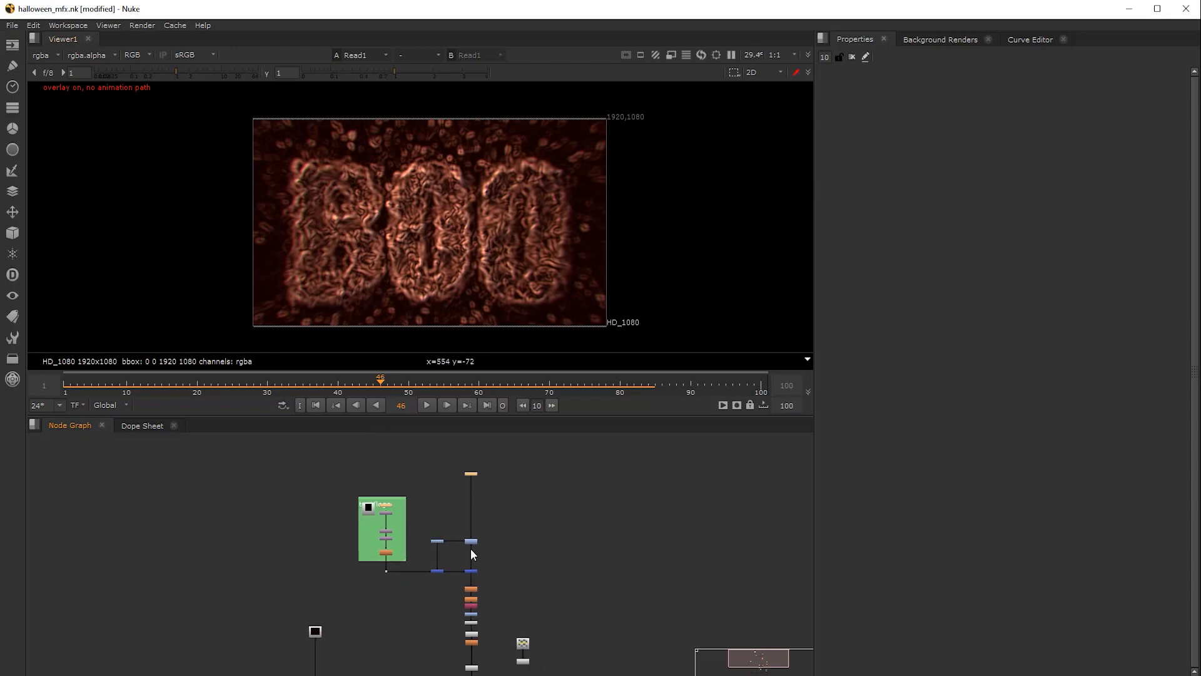
pyautogui.press('1')
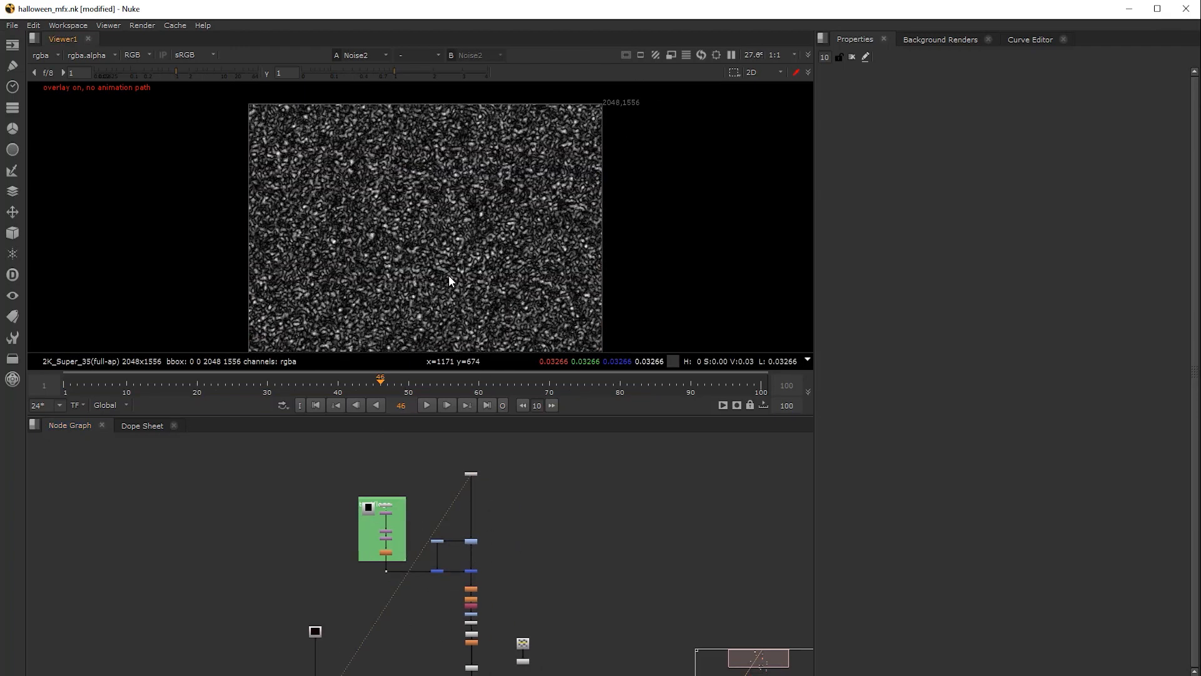
pyautogui.scroll(2, 433, 227)
pyautogui.scroll(5, 460, 485)
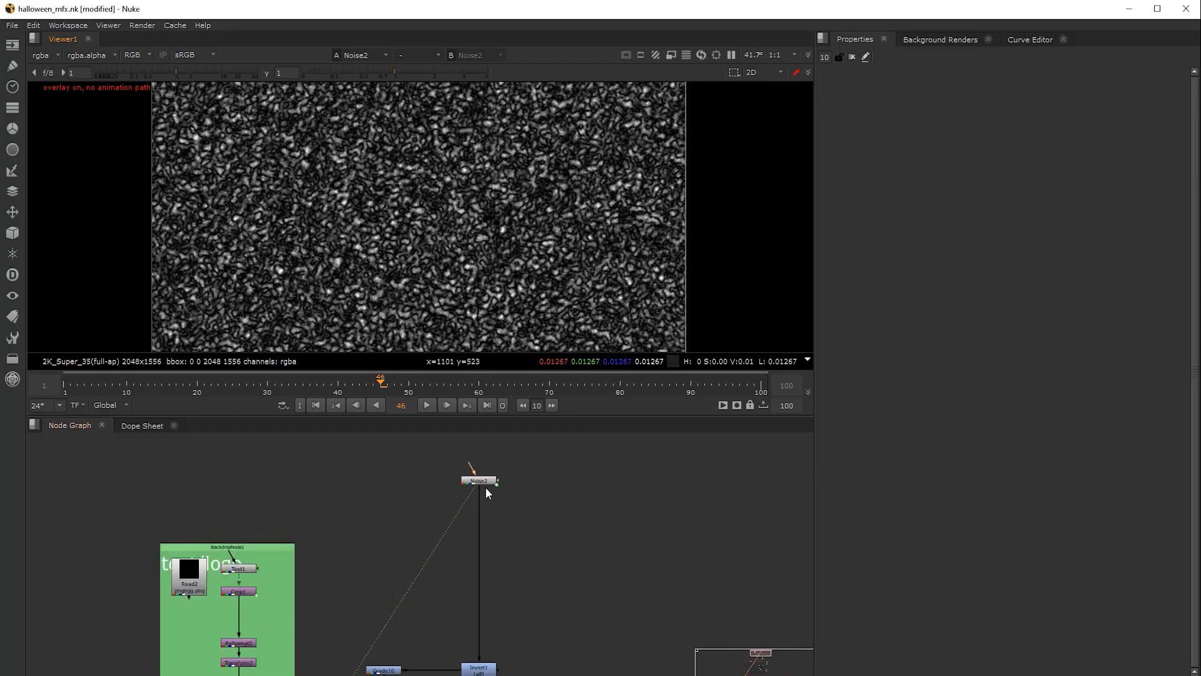
pyautogui.doubleClick(479, 481)
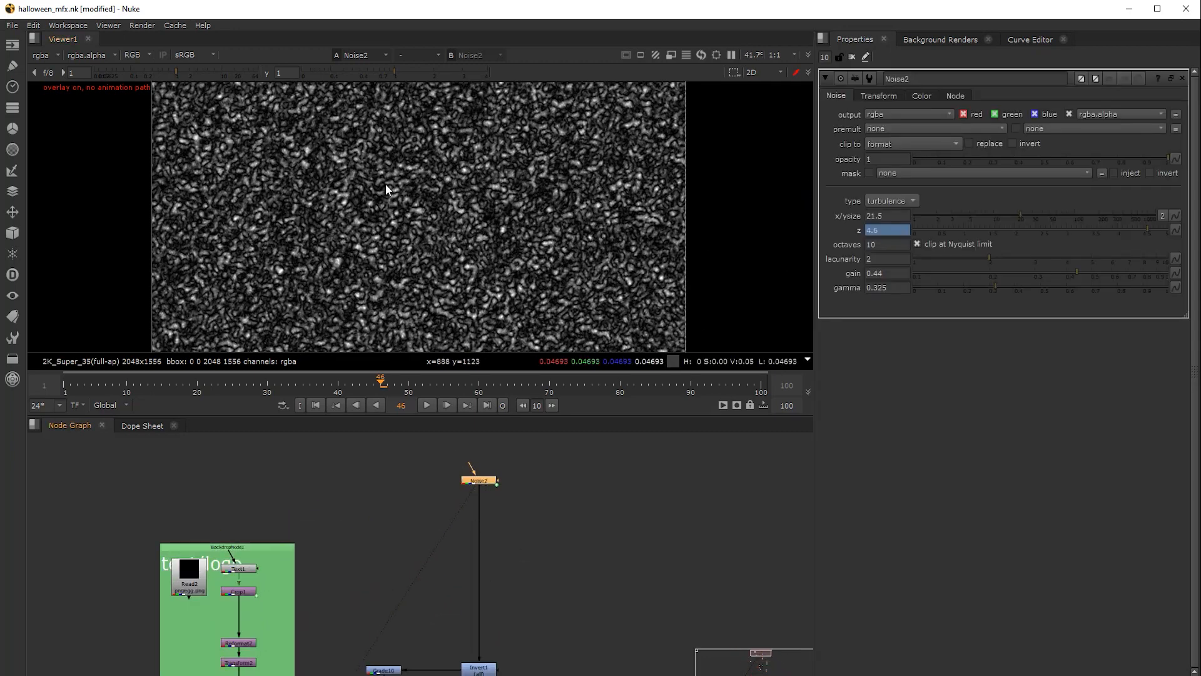
pyautogui.scroll(-1, 386, 190)
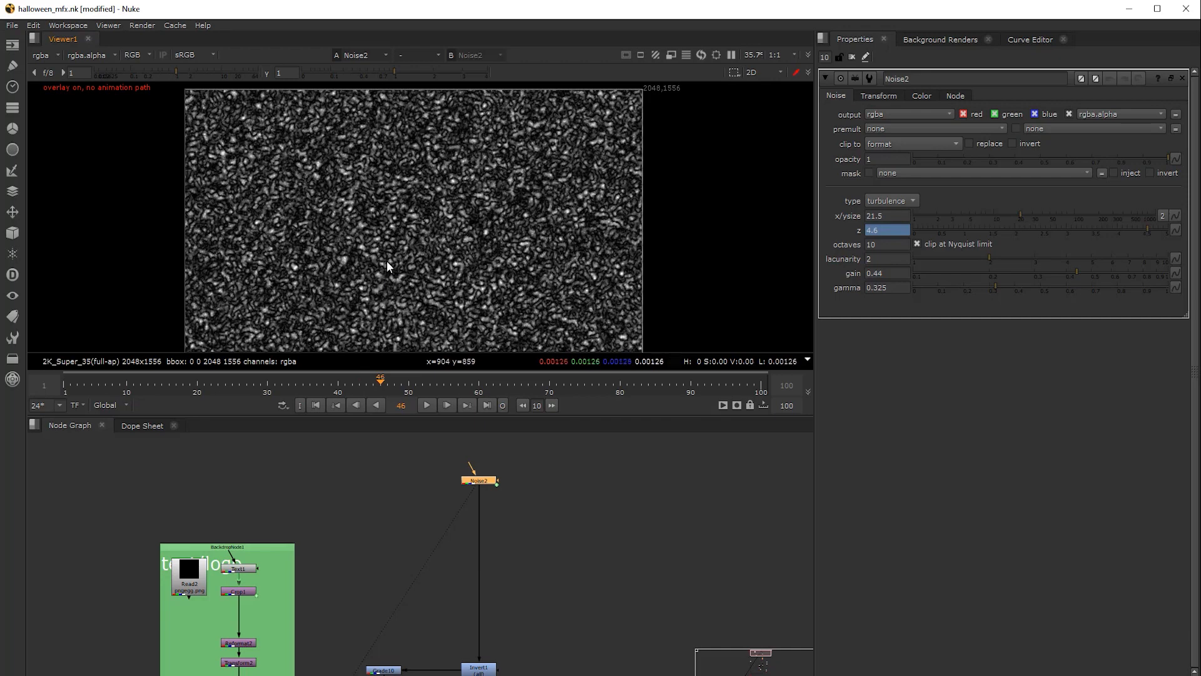
# Display the output of the Invert1 node below the noise in the viewer
pyautogui.scroll(-3, 480, 560)
pyautogui.moveTo(482, 634); pyautogui.dragTo(472, 506, button='middle')
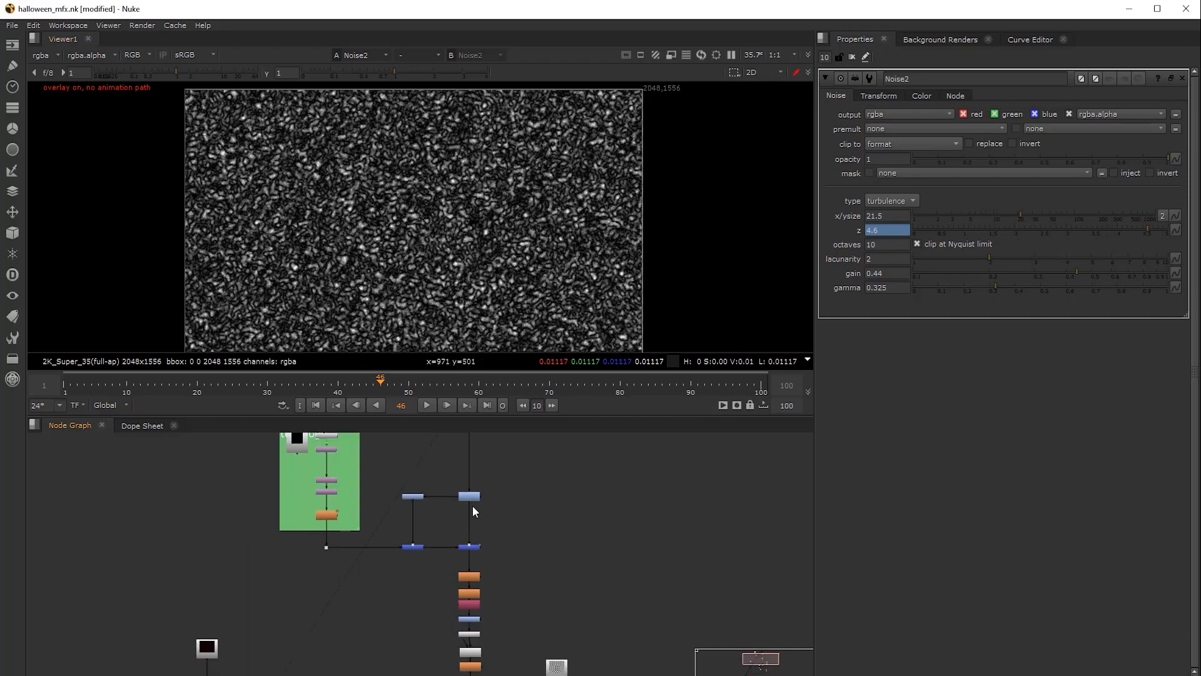
pyautogui.click(471, 498)
pyautogui.press('1')
# Display the EdgeDetect2 node's output and isolate its alpha channel to examine the detected edges
pyautogui.scroll(3, 470, 566)
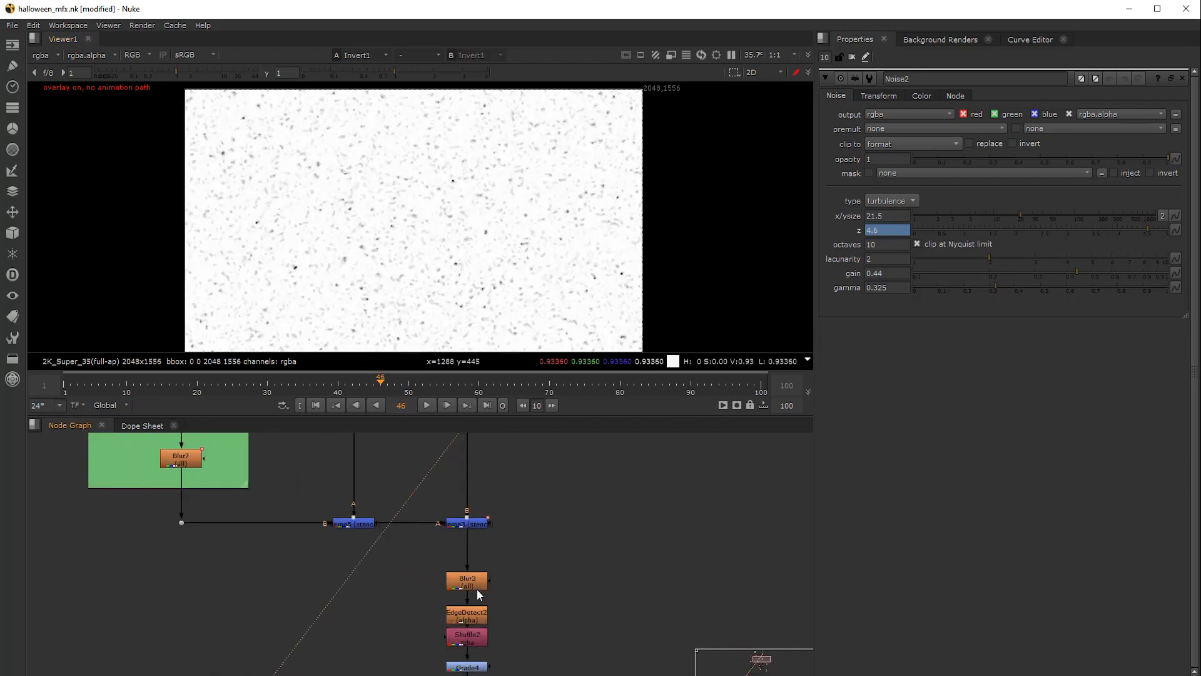
pyautogui.click(473, 620)
pyautogui.press('1')
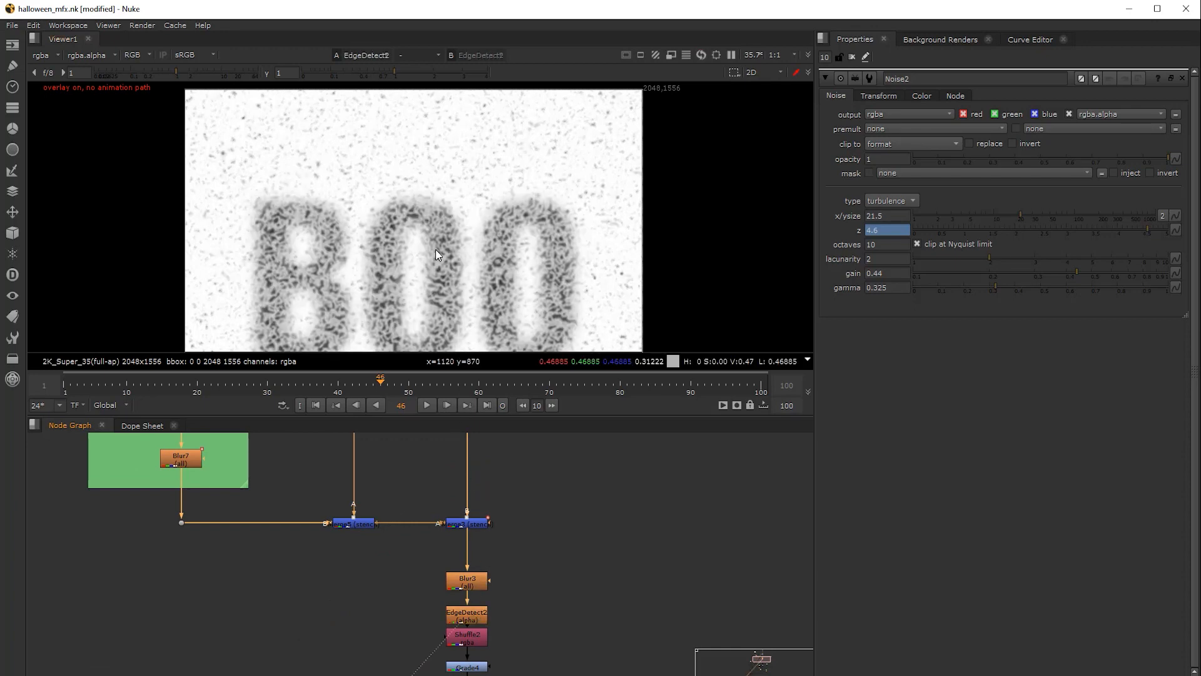
pyautogui.click(619, 541)
pyautogui.moveTo(568, 595); pyautogui.dragTo(562, 490, button='middle')
pyautogui.press('a')
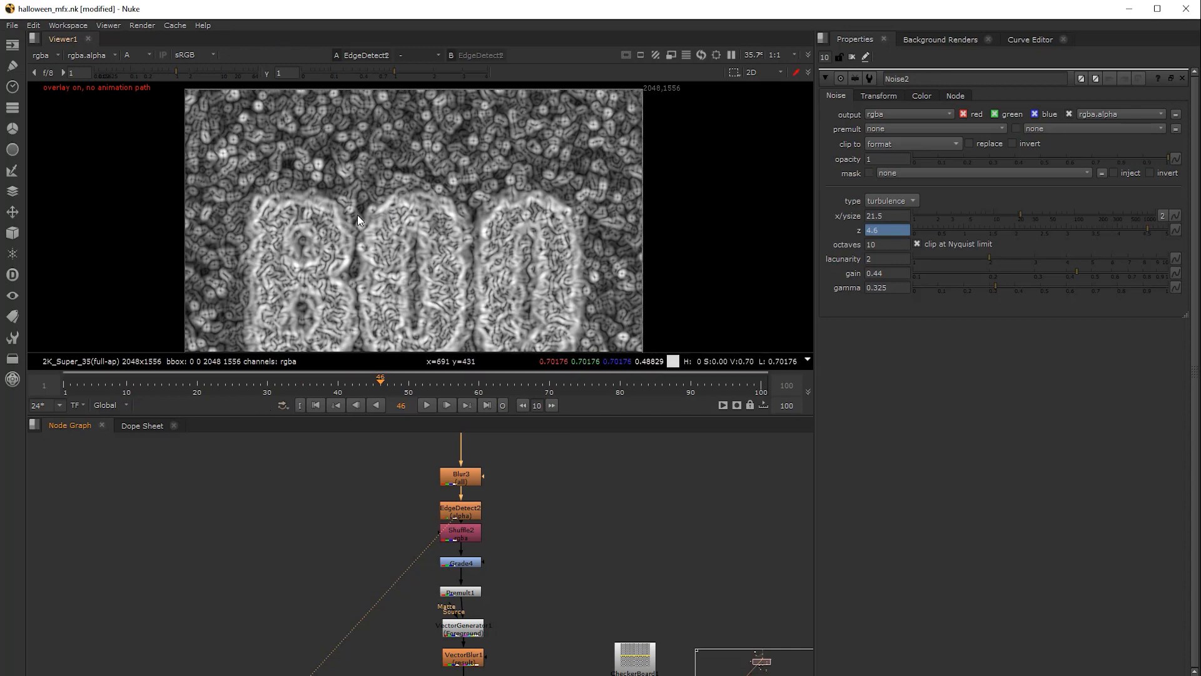
pyautogui.moveTo(410, 200); pyautogui.dragTo(411, 227, button='middle')
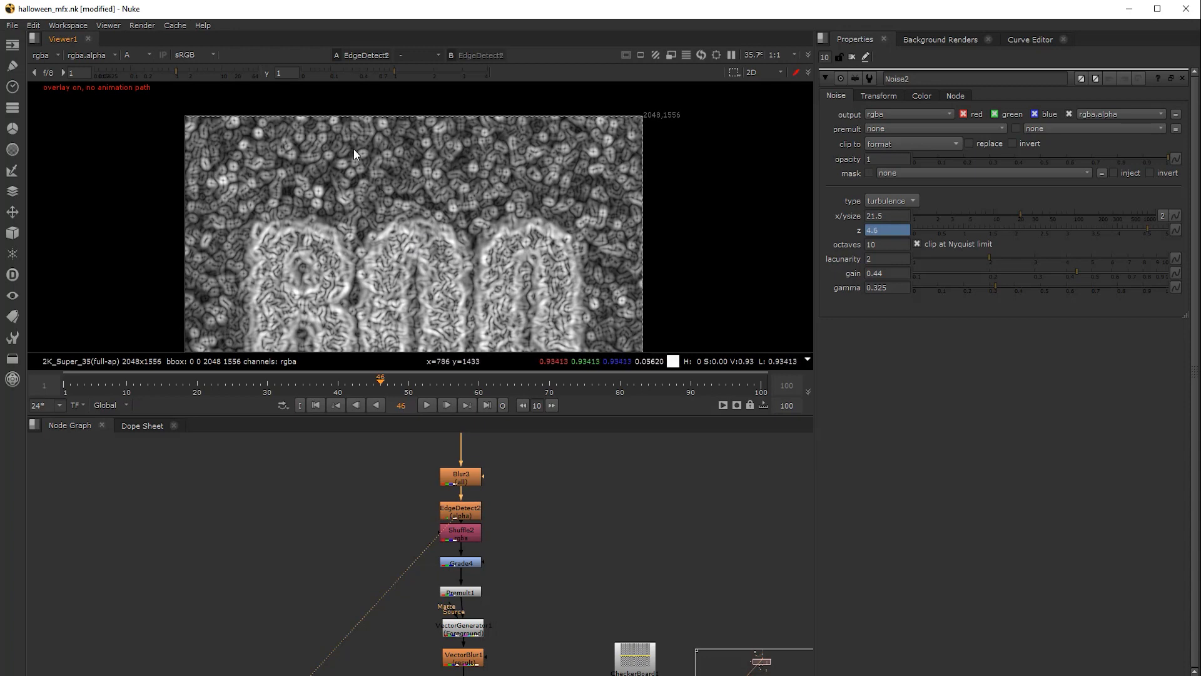
# Play the EdgeDetect2 alpha from the first frame and stop around frame 37
pyautogui.click(316, 404)
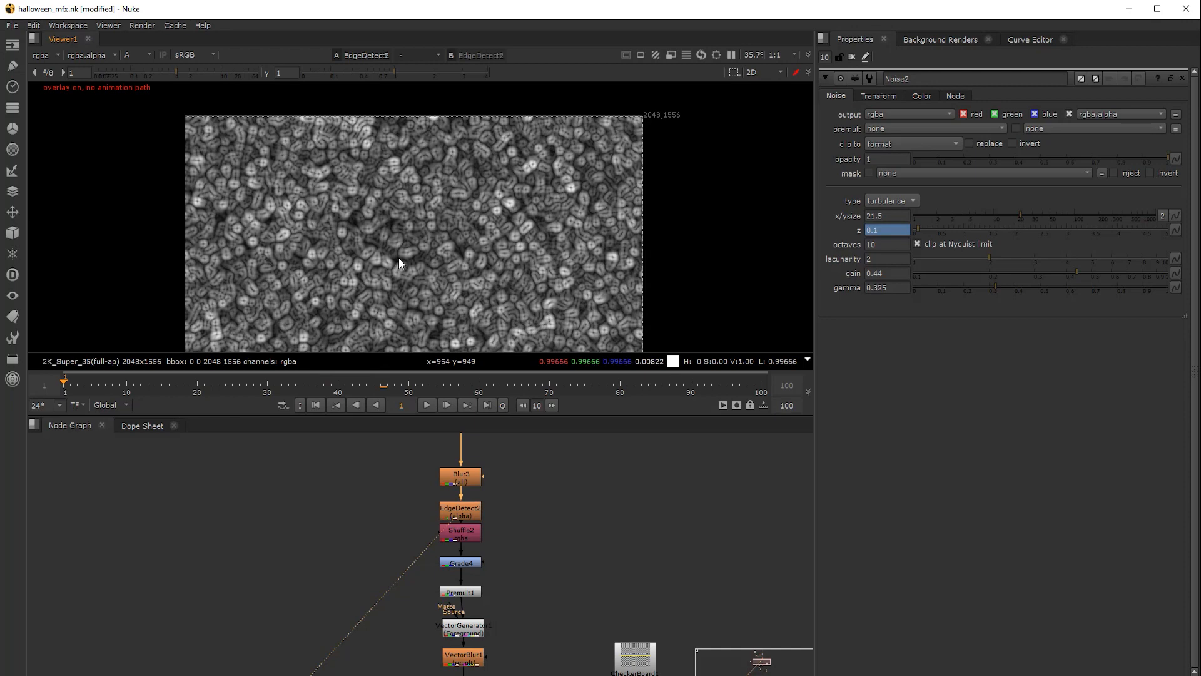
pyautogui.click(428, 405)
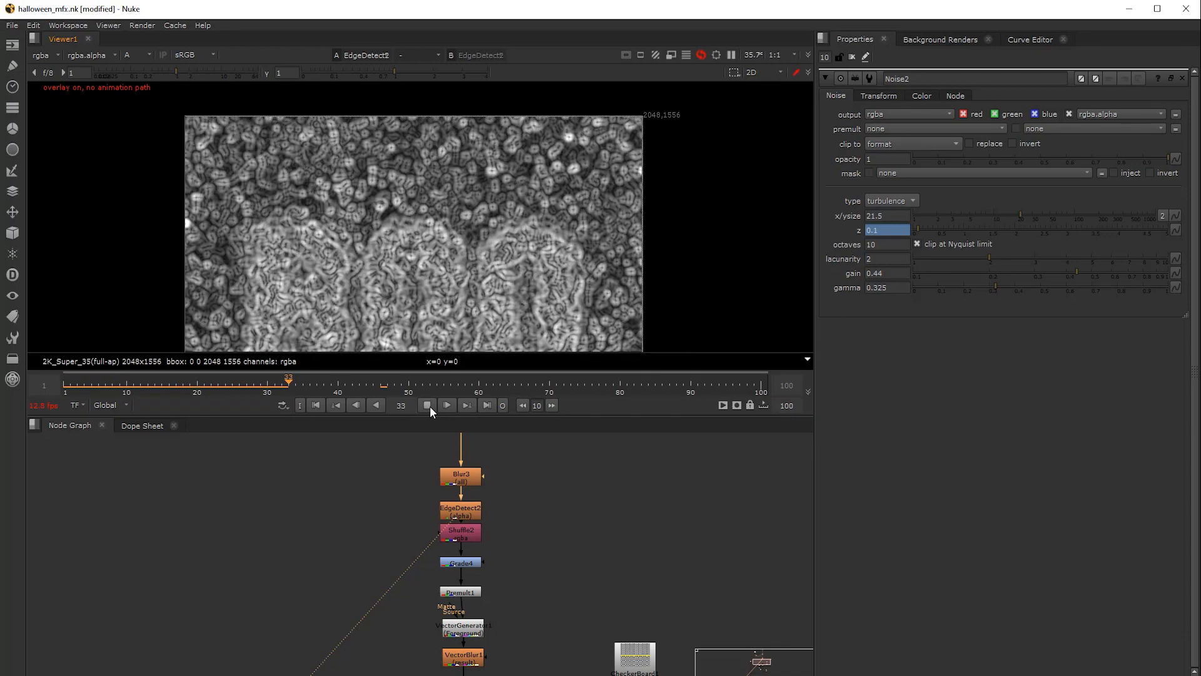
pyautogui.click(428, 406)
# Return to the Noise2 node's output in the viewer and switch from alpha back to the RGB channels
pyautogui.moveTo(533, 487); pyautogui.dragTo(524, 535, button='middle')
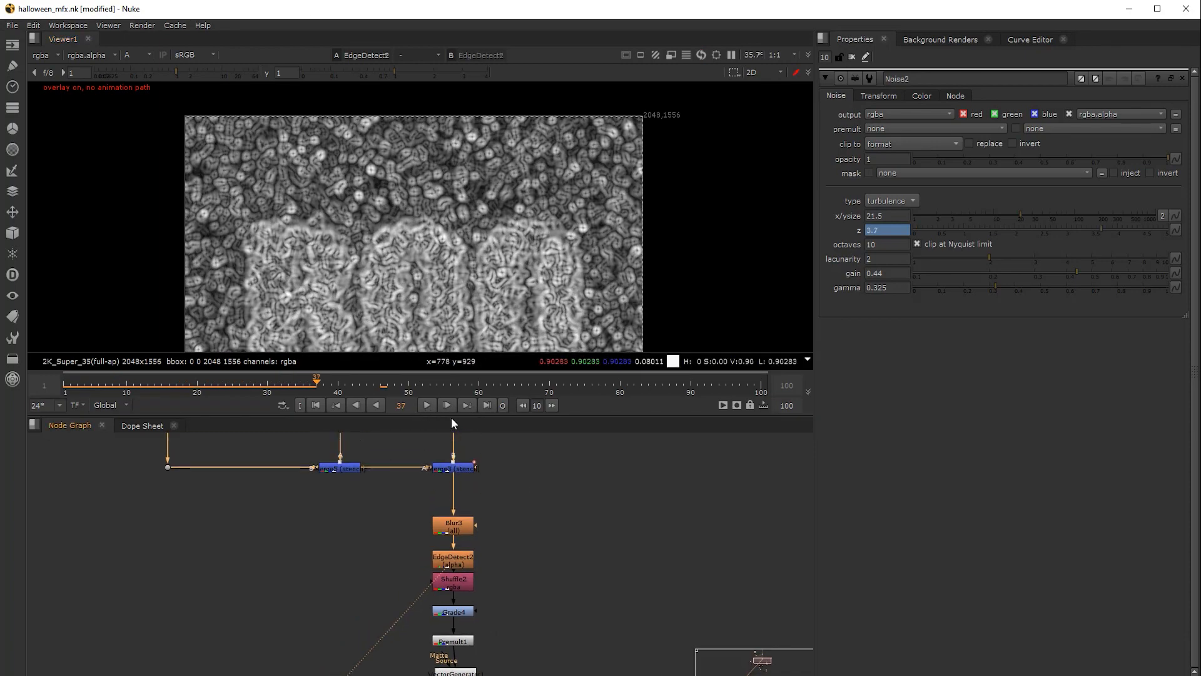
pyautogui.moveTo(524, 473); pyautogui.dragTo(516, 626, button='middle')
pyautogui.moveTo(503, 466); pyautogui.dragTo(490, 548, button='middle')
pyautogui.click(432, 508)
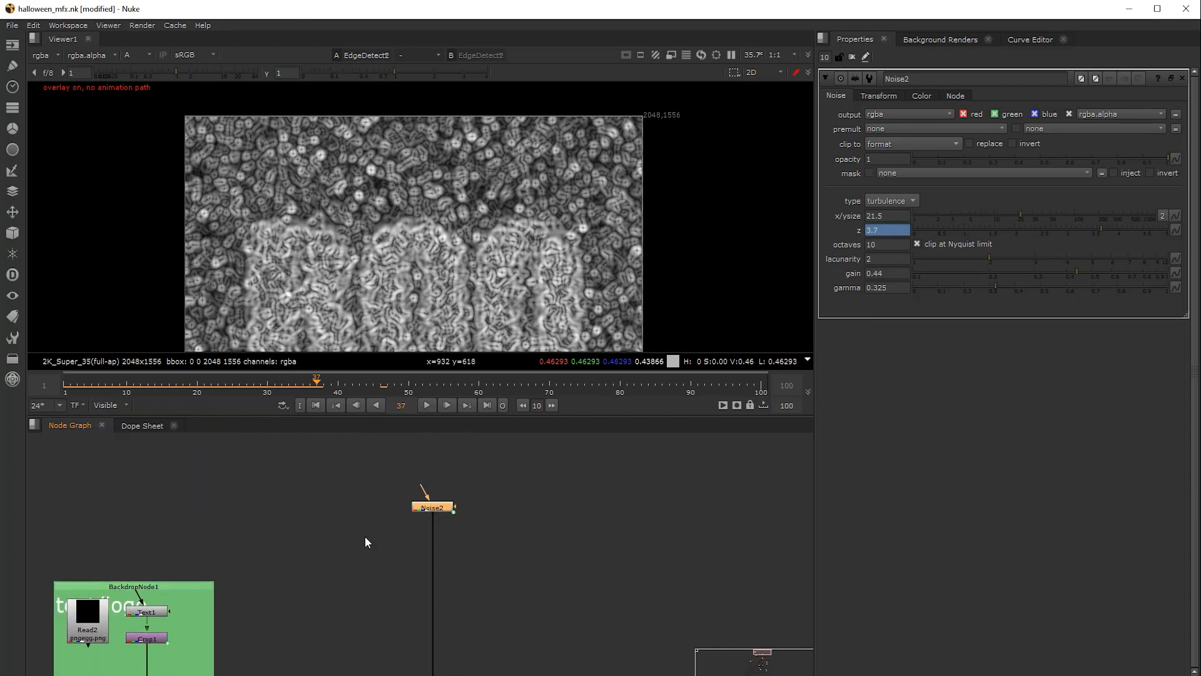
pyautogui.press('1')
pyautogui.click(366, 536)
pyautogui.press('a')
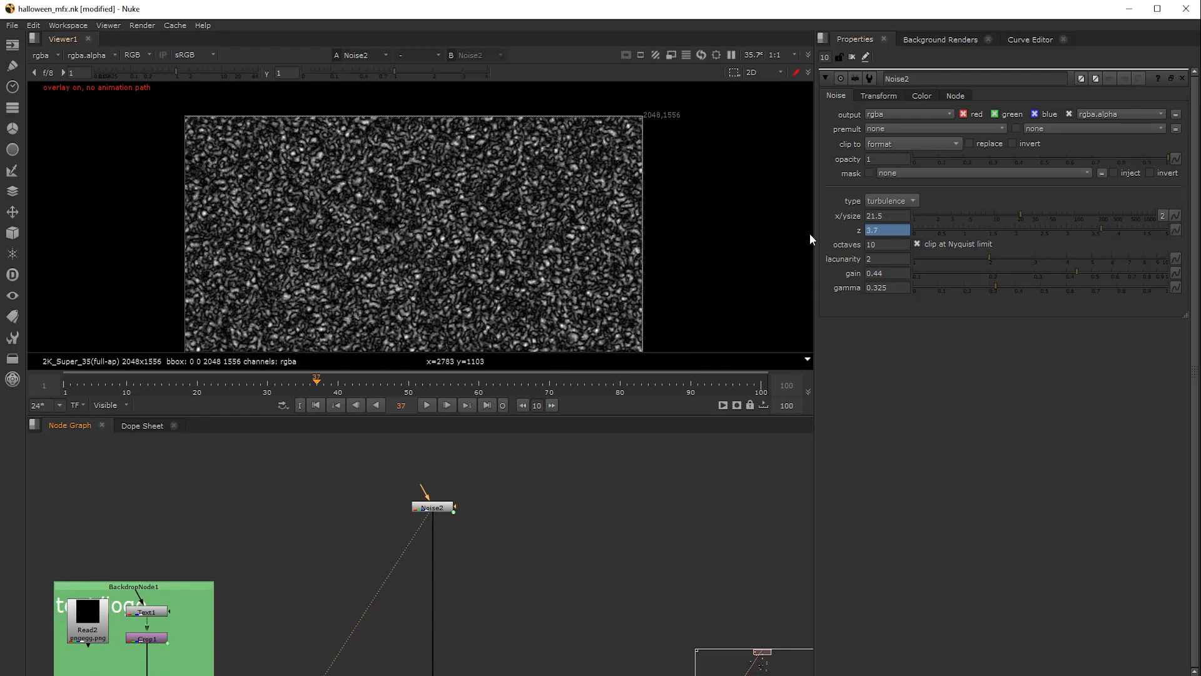
# Play the Noise2 turbulence from the first frame and stop at frame 79 to watch its z value animate
pyautogui.click(318, 404)
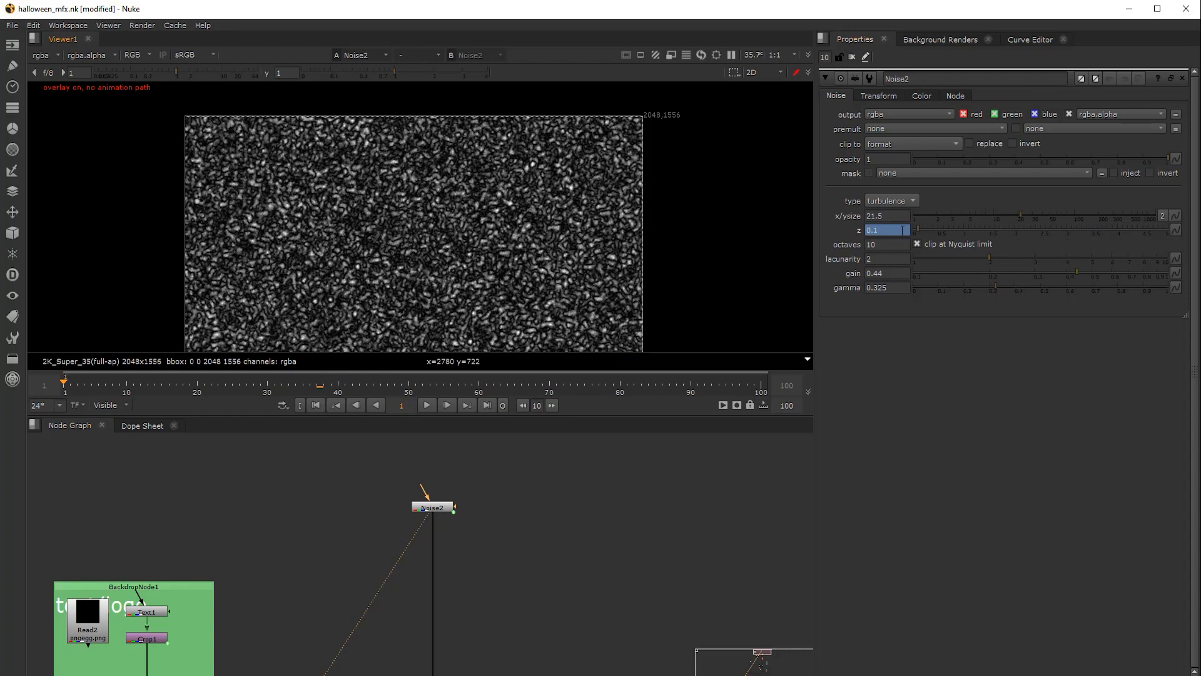
pyautogui.click(425, 404)
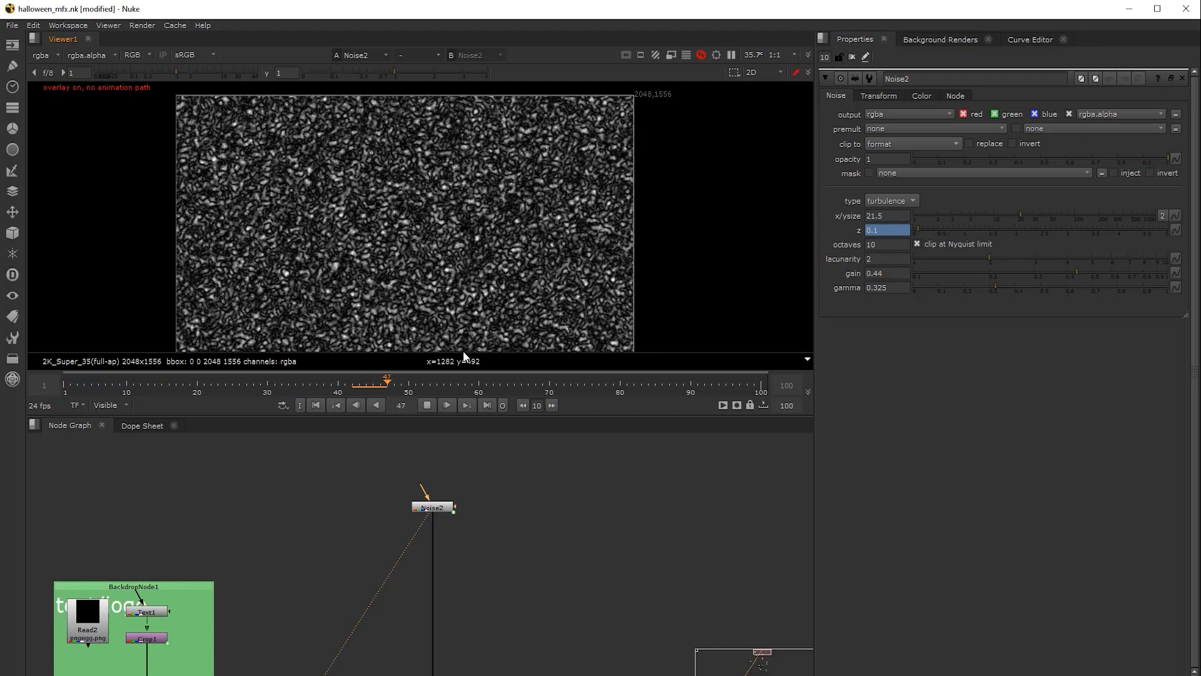
pyautogui.click(428, 404)
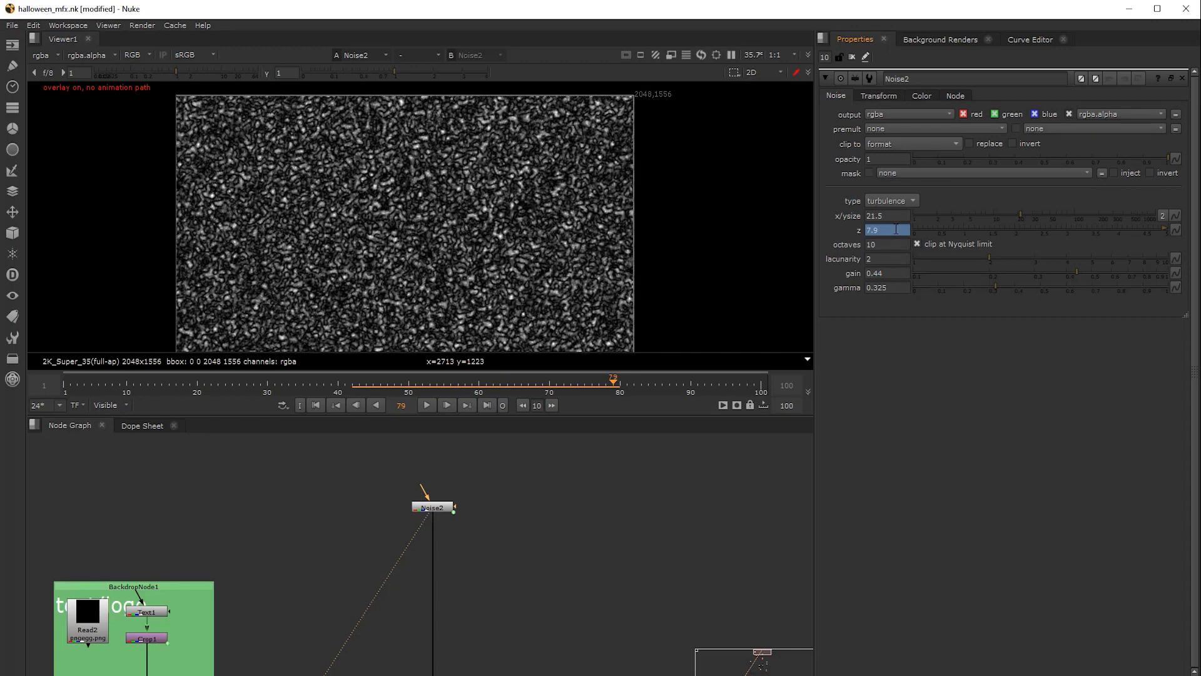
# Open the expression driving Noise2's z value to read it, and close the expression dialog
pyautogui.rightClick(896, 230)
pyautogui.click(925, 309)
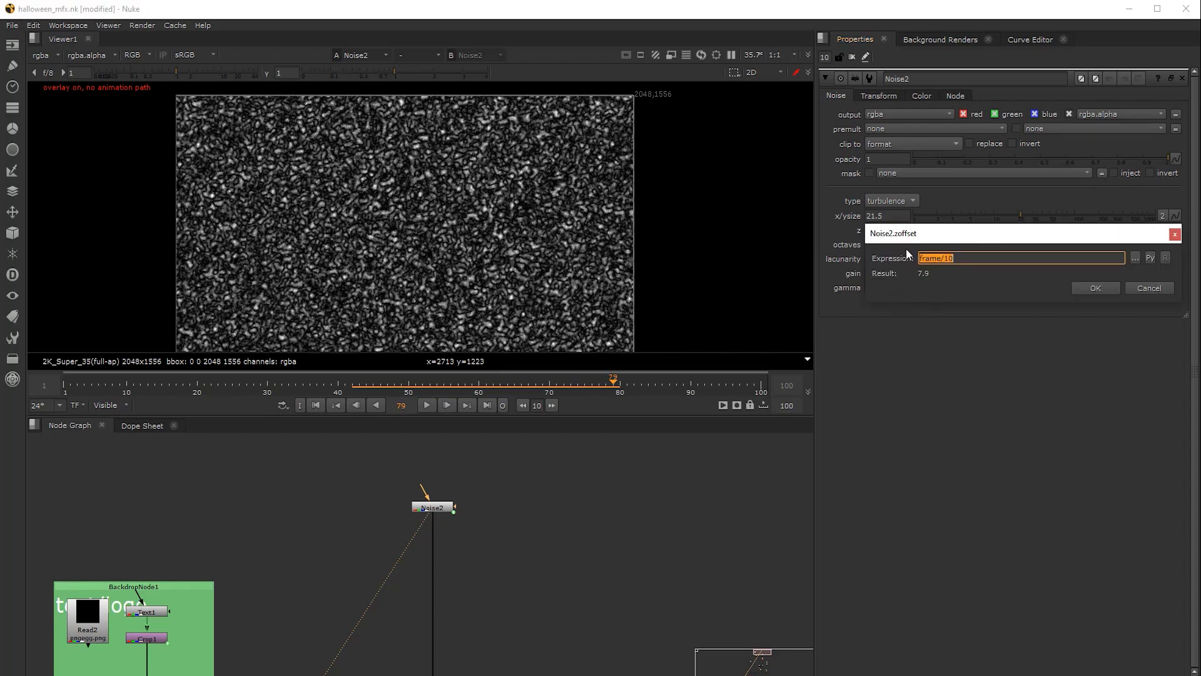
pyautogui.moveTo(907, 233); pyautogui.dragTo(783, 199)
pyautogui.click(1005, 255)
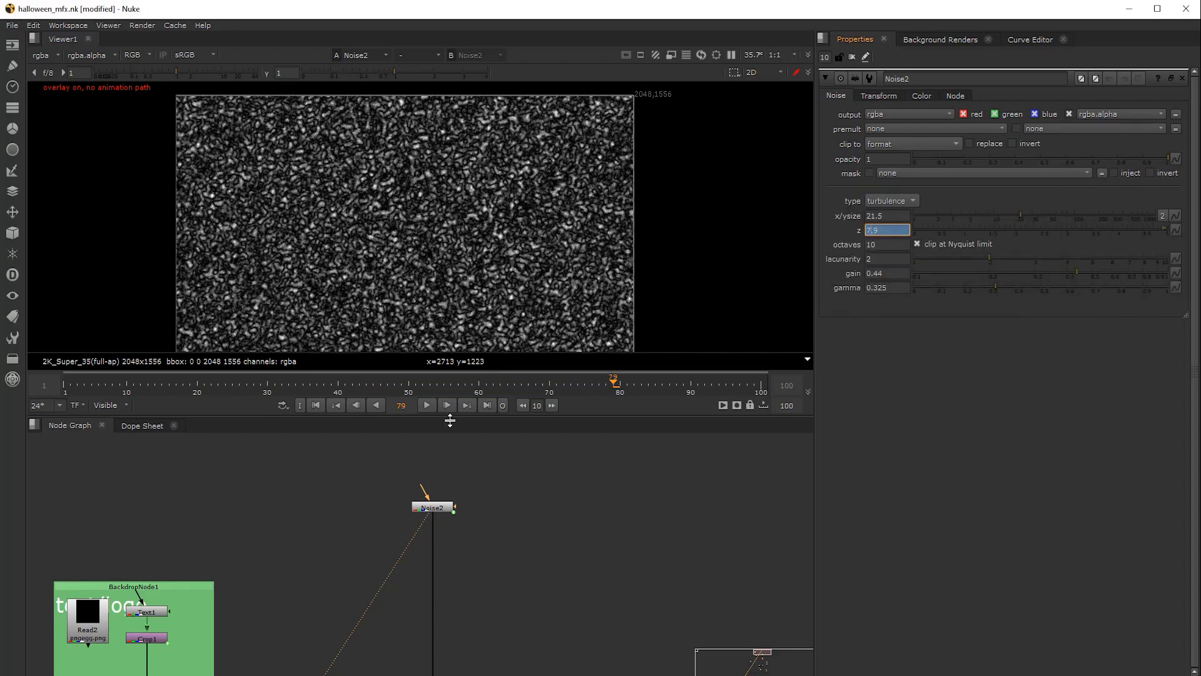
# Move the Read2 node onto the left edge of the text/logo backdrop
pyautogui.moveTo(494, 482); pyautogui.dragTo(550, 408, button='middle')
pyautogui.moveTo(276, 547); pyautogui.dragTo(306, 500, button='middle')
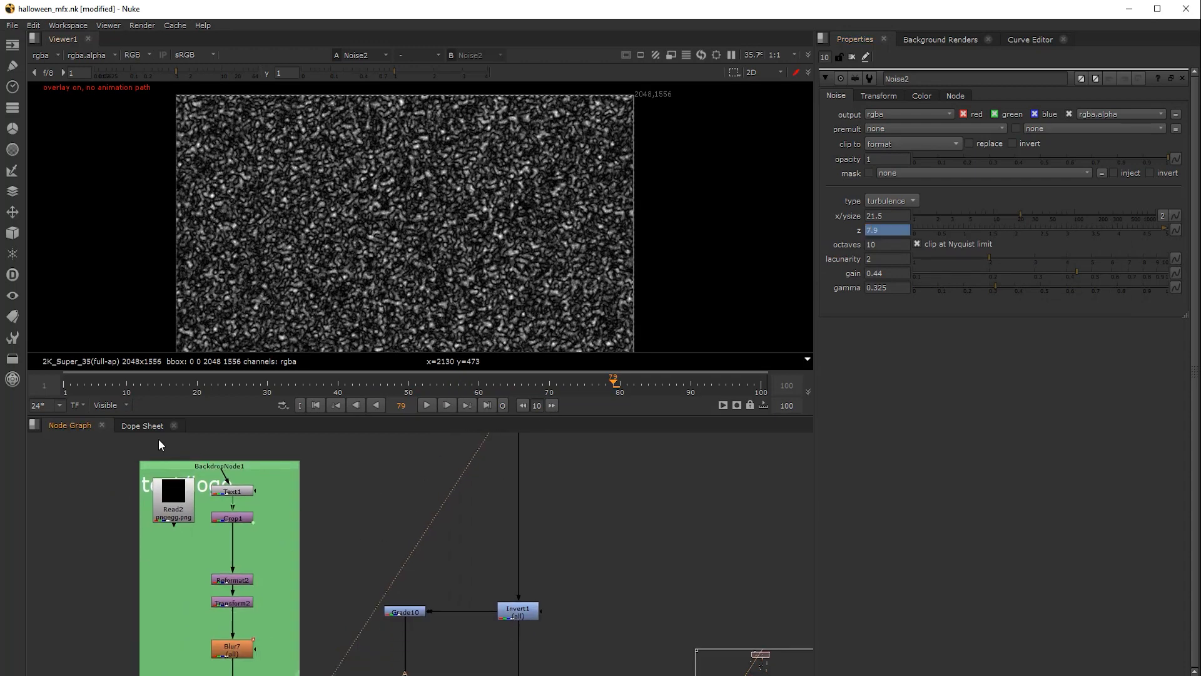
pyautogui.moveTo(173, 497); pyautogui.dragTo(136, 513)
pyautogui.moveTo(312, 478); pyautogui.dragTo(370, 457, button='middle')
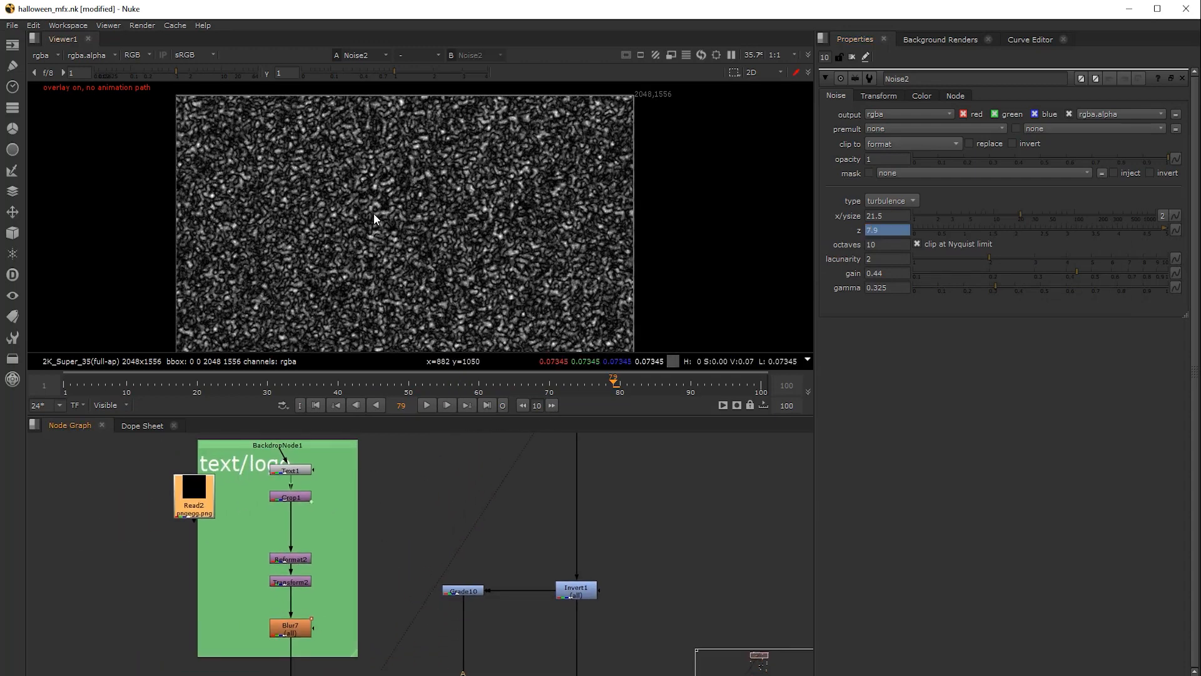
# Display the Text1 node's output in the viewer and open its properties
pyautogui.click(297, 478)
pyautogui.press('1')
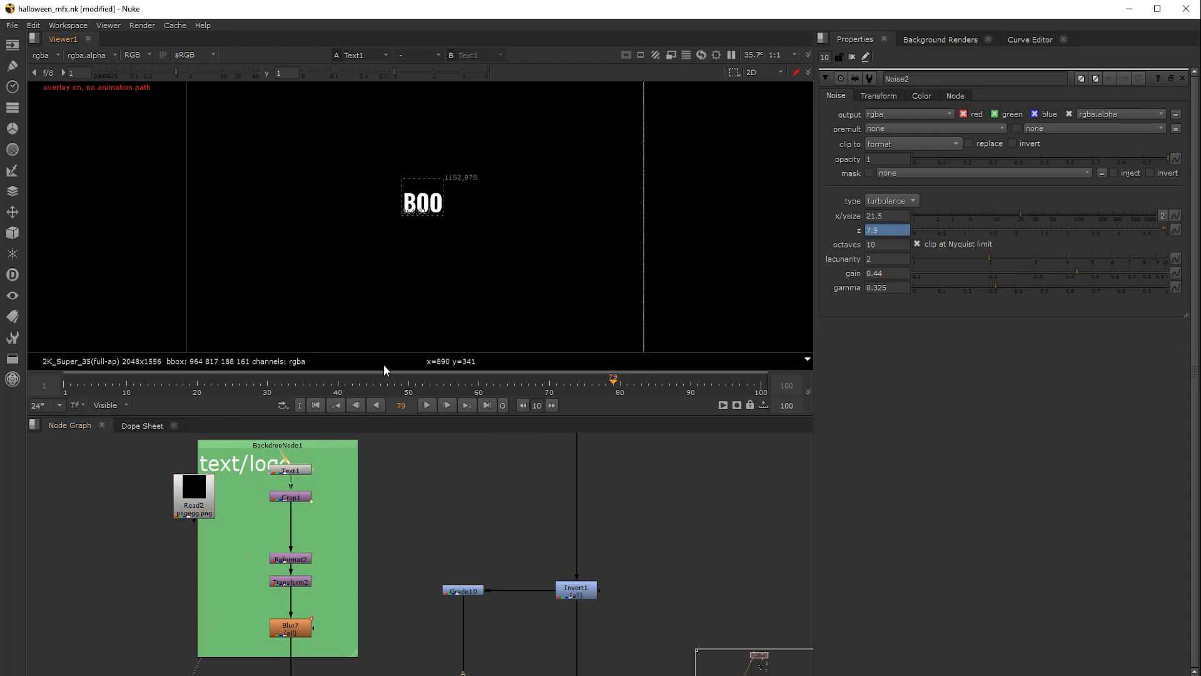
pyautogui.doubleClick(294, 470)
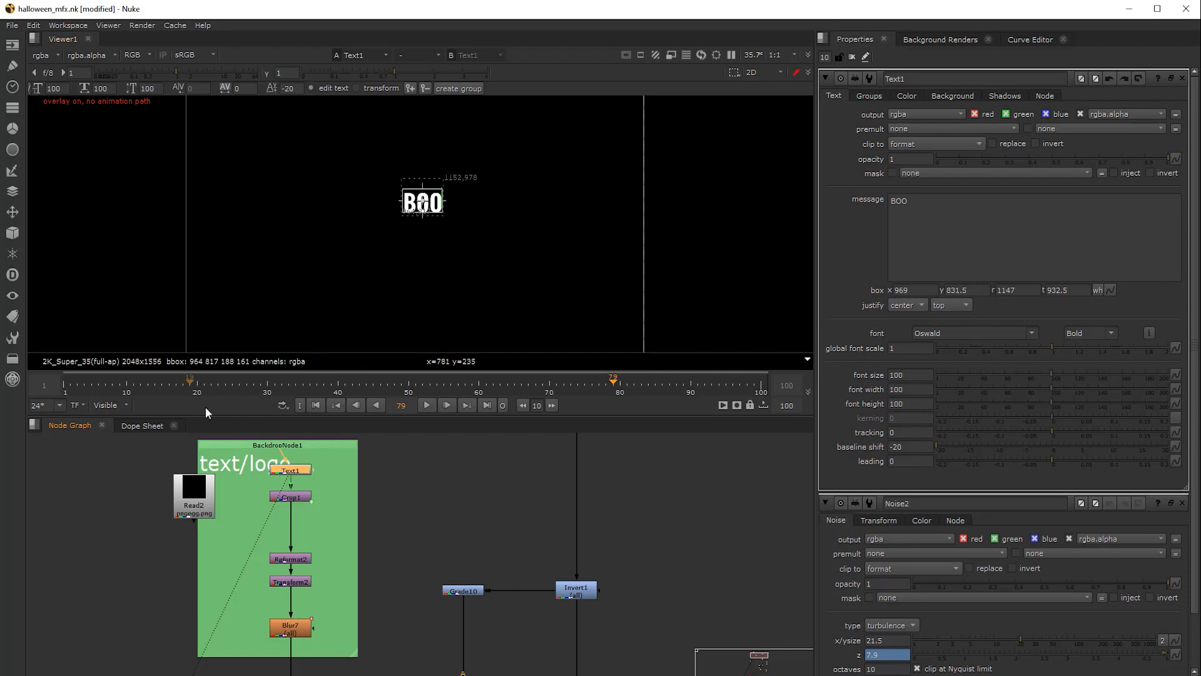
# Display the Crop1 node's output and open its properties beside Text1's to compare their box values
pyautogui.click(290, 496)
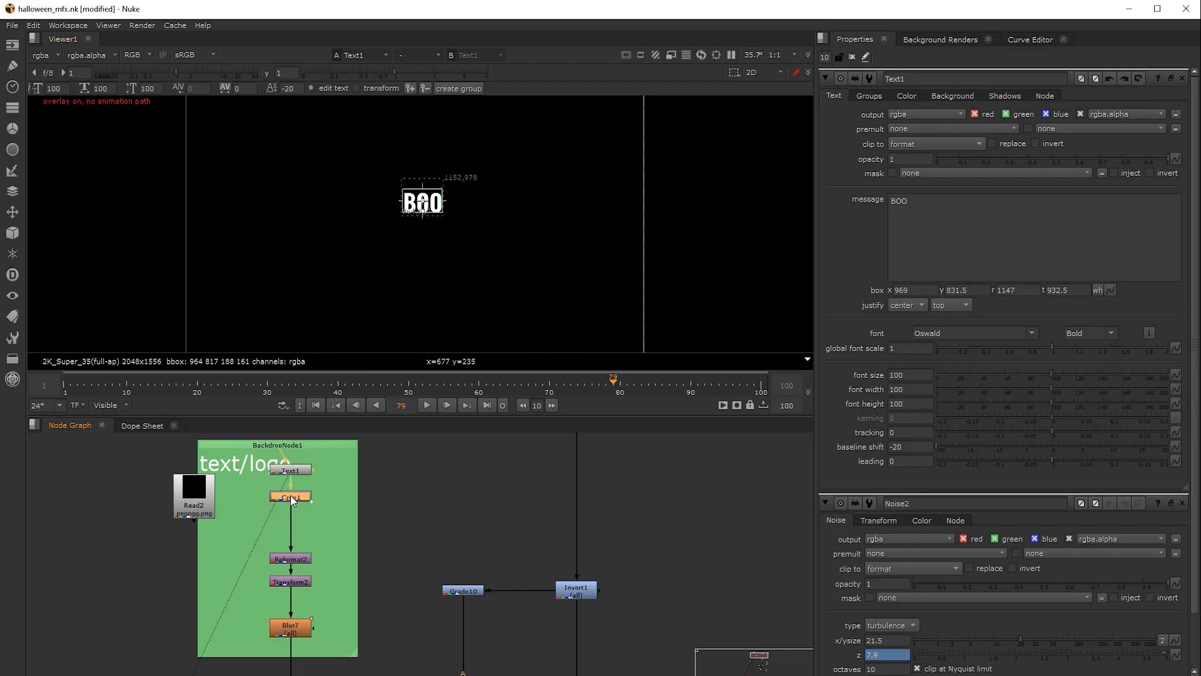
pyautogui.press('1')
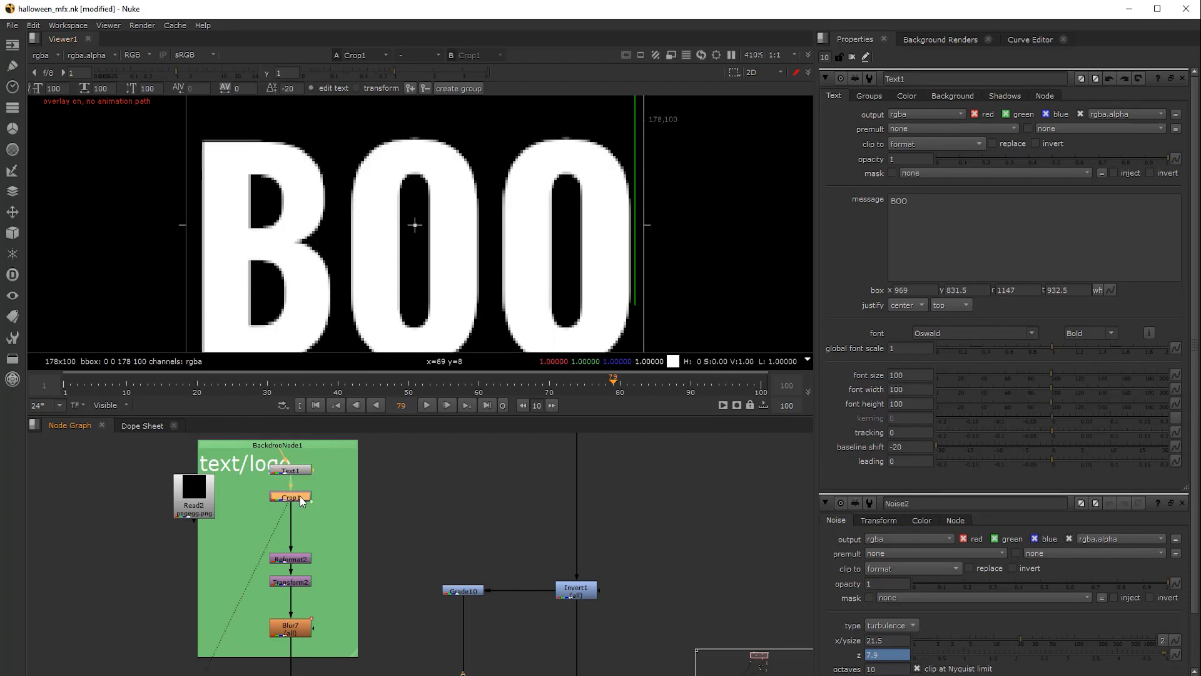
pyautogui.click(301, 470)
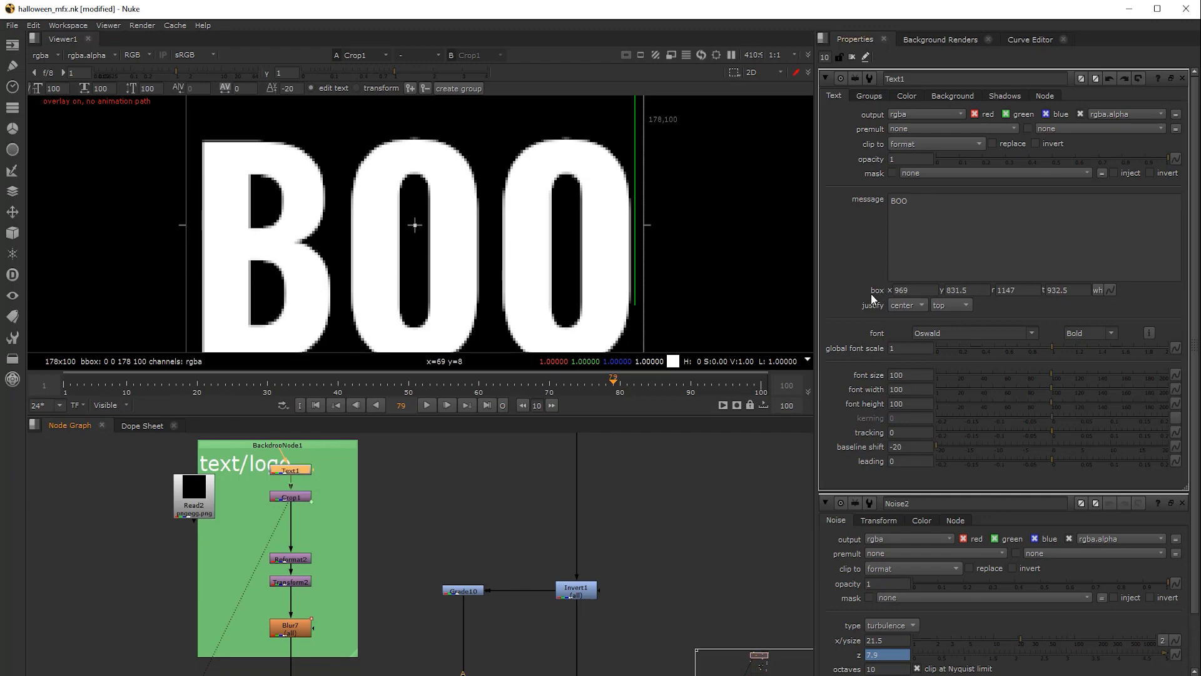
pyautogui.doubleClick(298, 498)
pyautogui.doubleClick(301, 472)
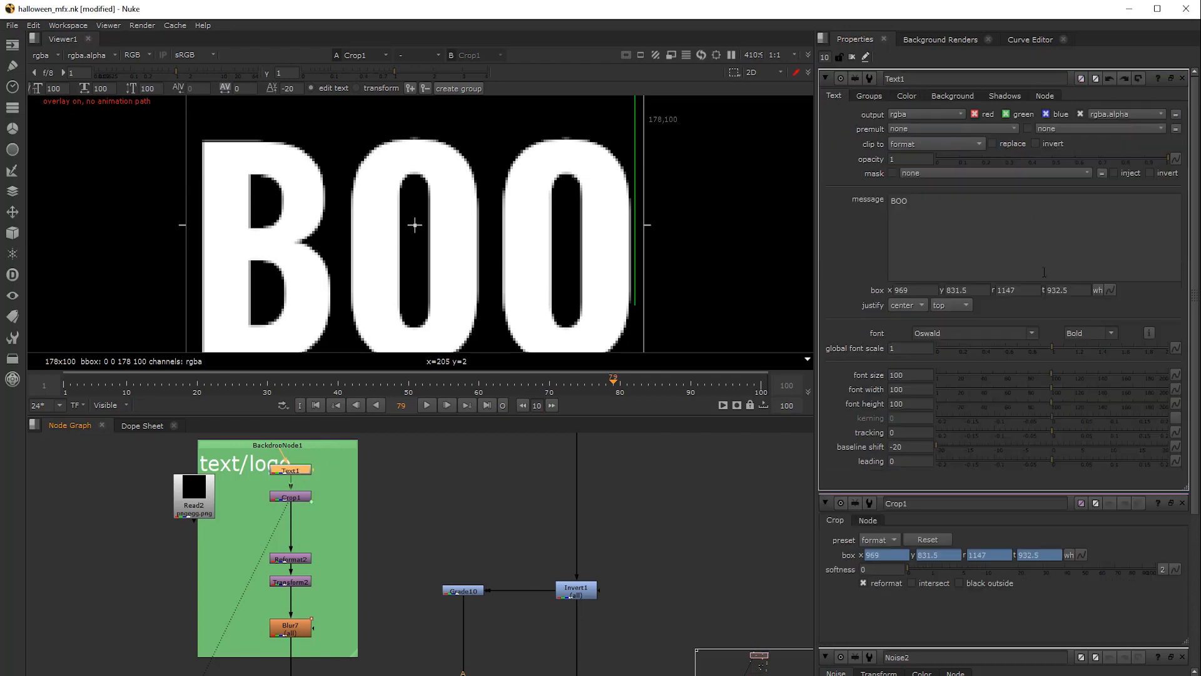
# Replace the Text1 message with hello to test the linked crop, and set it back to BOO
pyautogui.moveTo(944, 231); pyautogui.dragTo(811, 216)
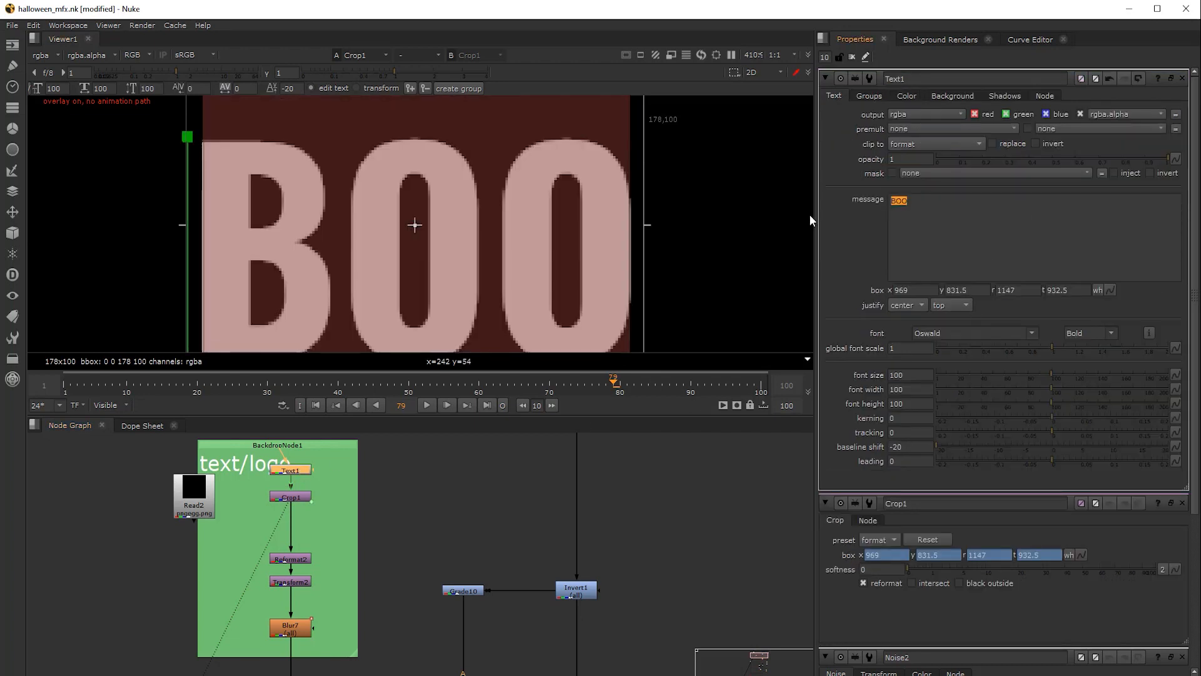
pyautogui.write('he;;')
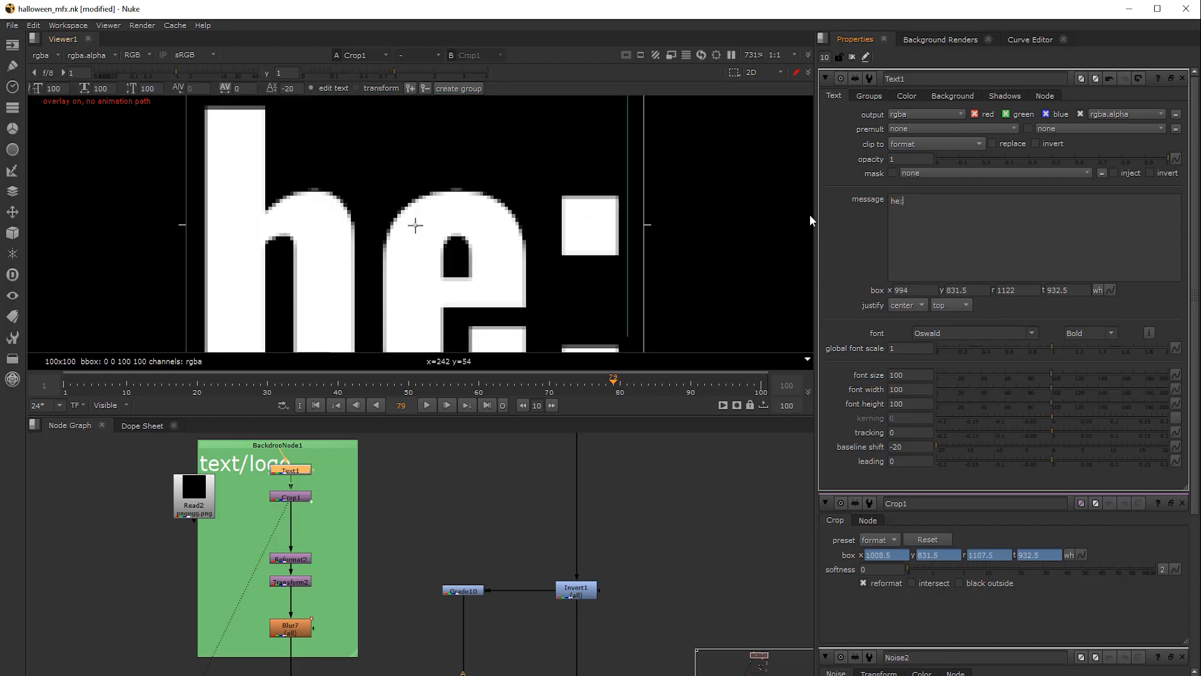
pyautogui.press('BackSpace')
pyautogui.press('BackSpace')
pyautogui.write('llo')
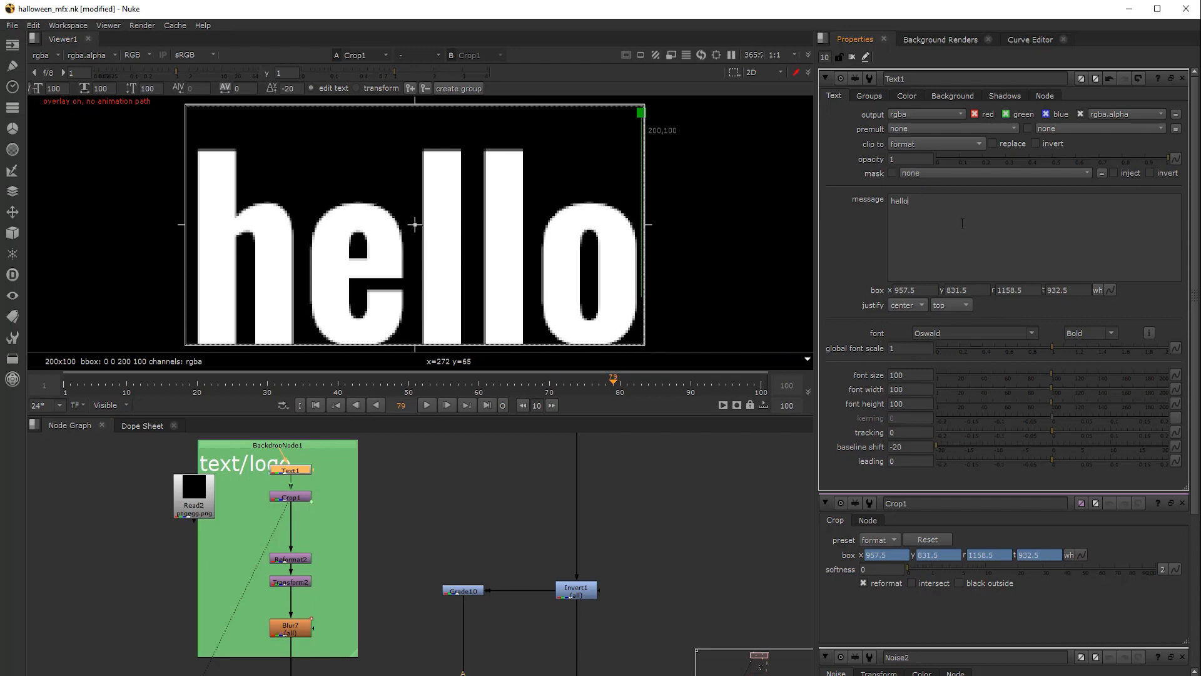
pyautogui.hotkey('ctrl', 'a')
pyautogui.write('BOO')
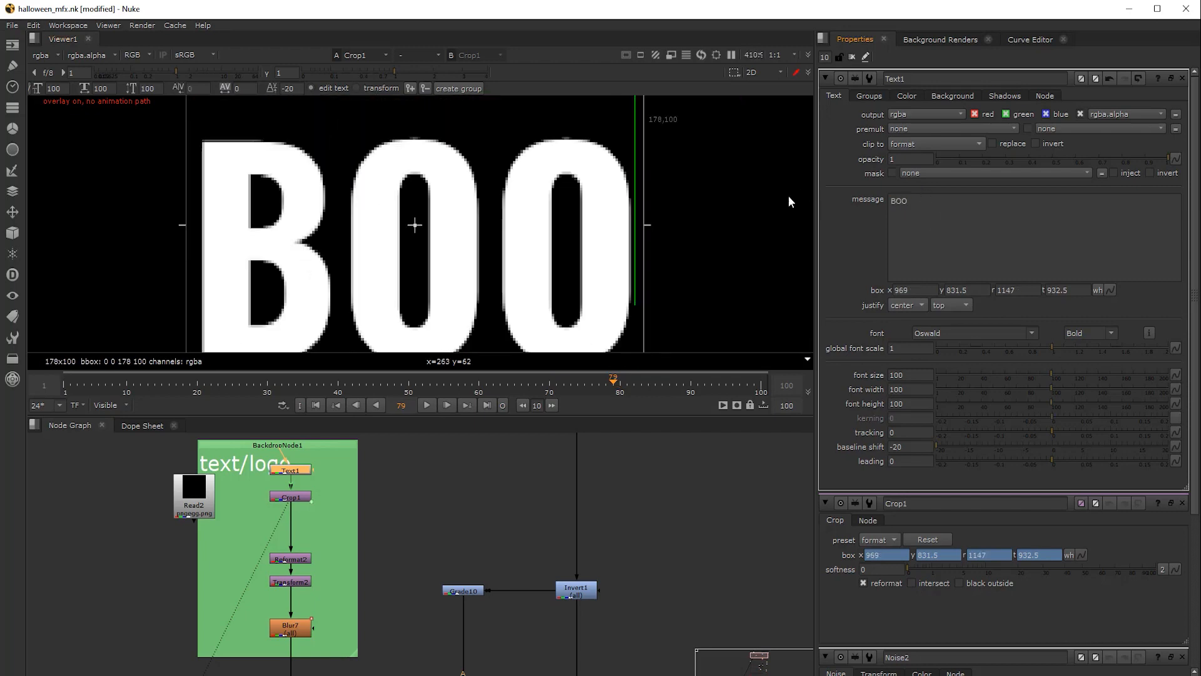
# Move the Read2 node slightly up along the text/logo backdrop's left edge and display its output
pyautogui.scroll(-2, 677, 193)
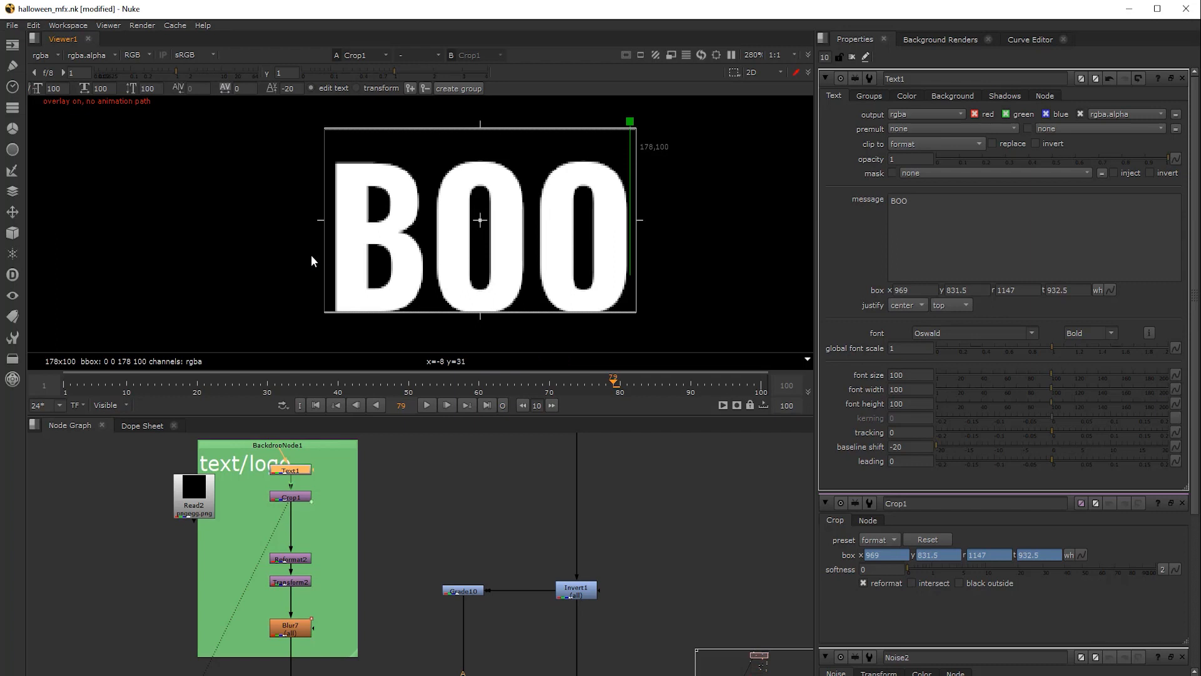
pyautogui.scroll(-1, 493, 504)
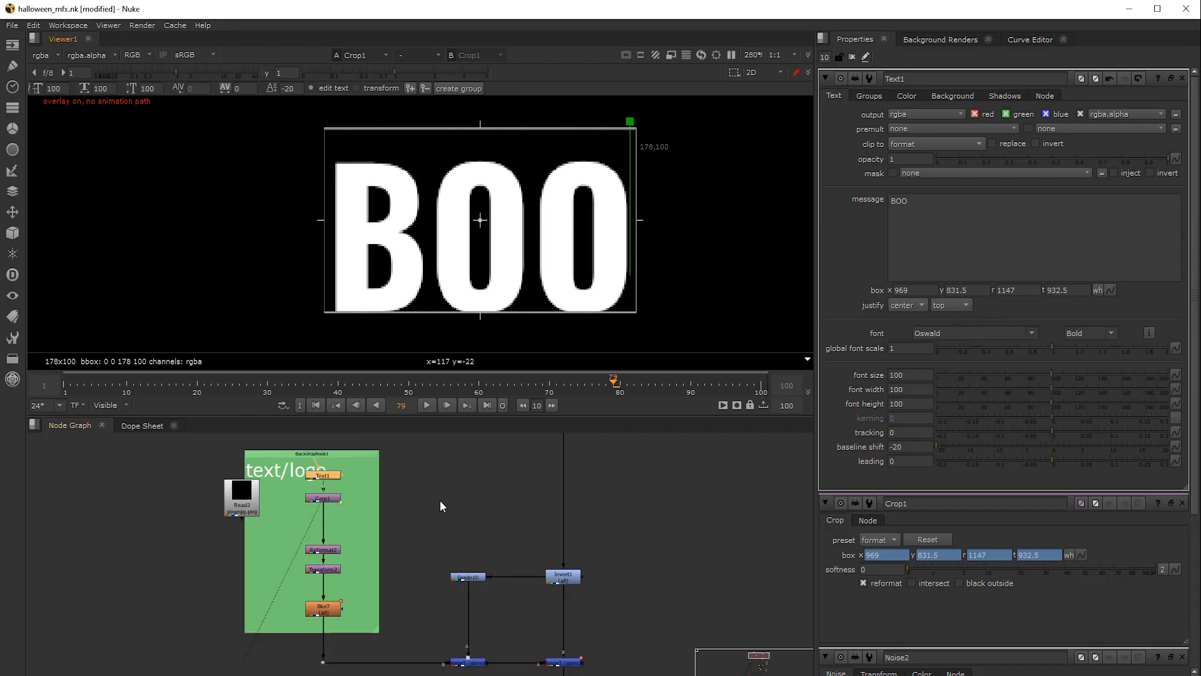
pyautogui.moveTo(440, 500); pyautogui.dragTo(415, 518, button='middle')
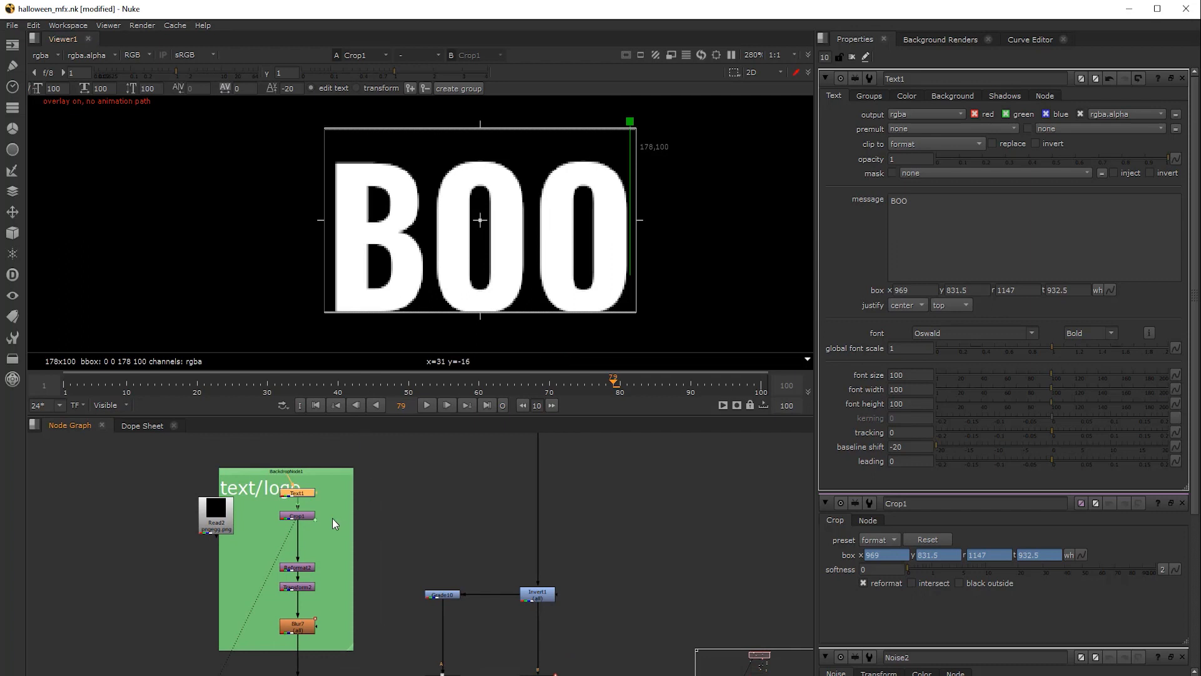
pyautogui.moveTo(204, 508); pyautogui.dragTo(173, 504)
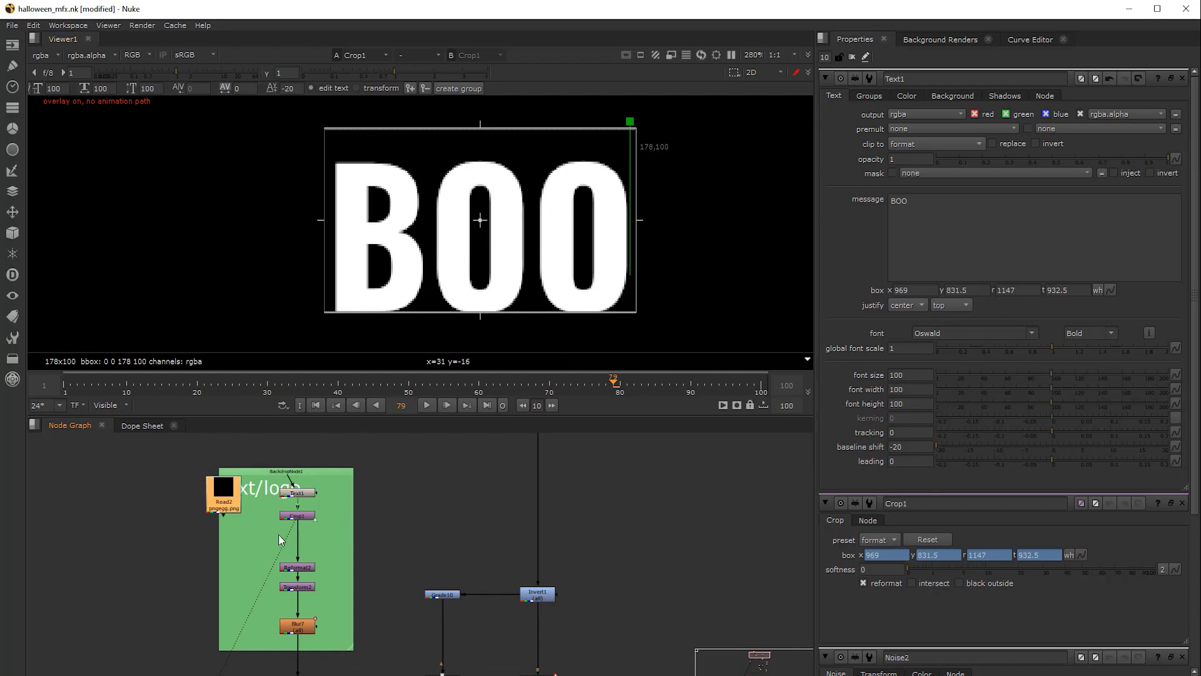
pyautogui.scroll(1, 226, 502)
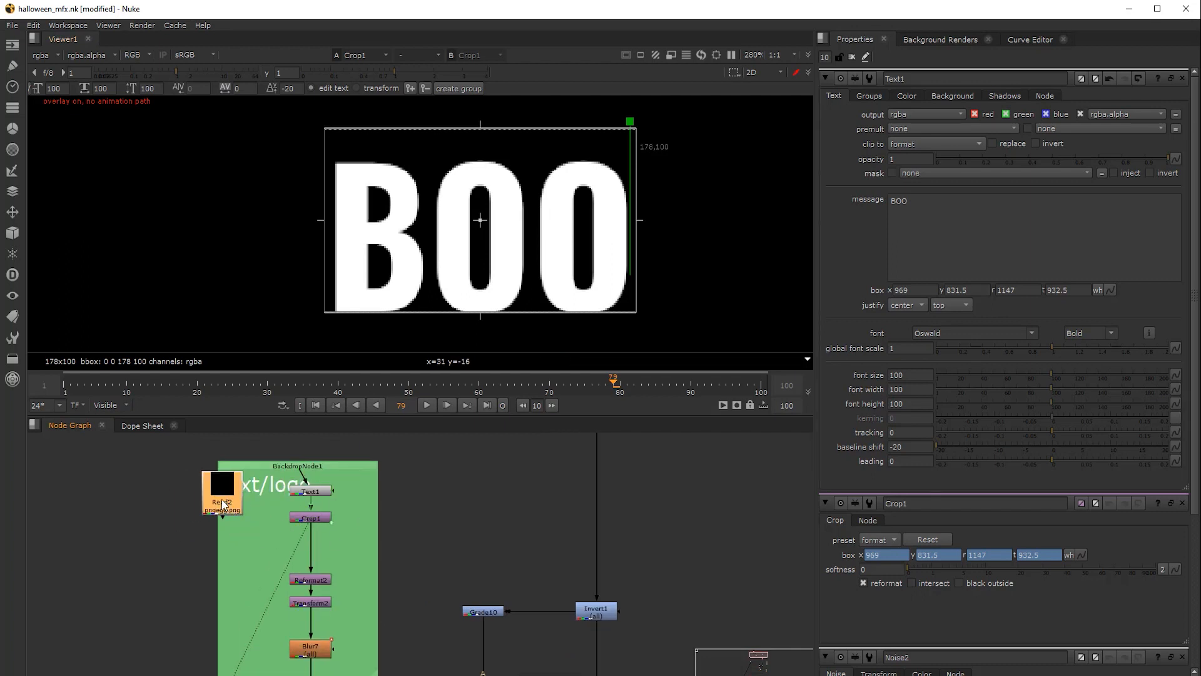
pyautogui.write('1a')
# Remove the stray character from the Text1 message so it reads BOO, and close all open node properties
pyautogui.scroll(-2, 504, 242)
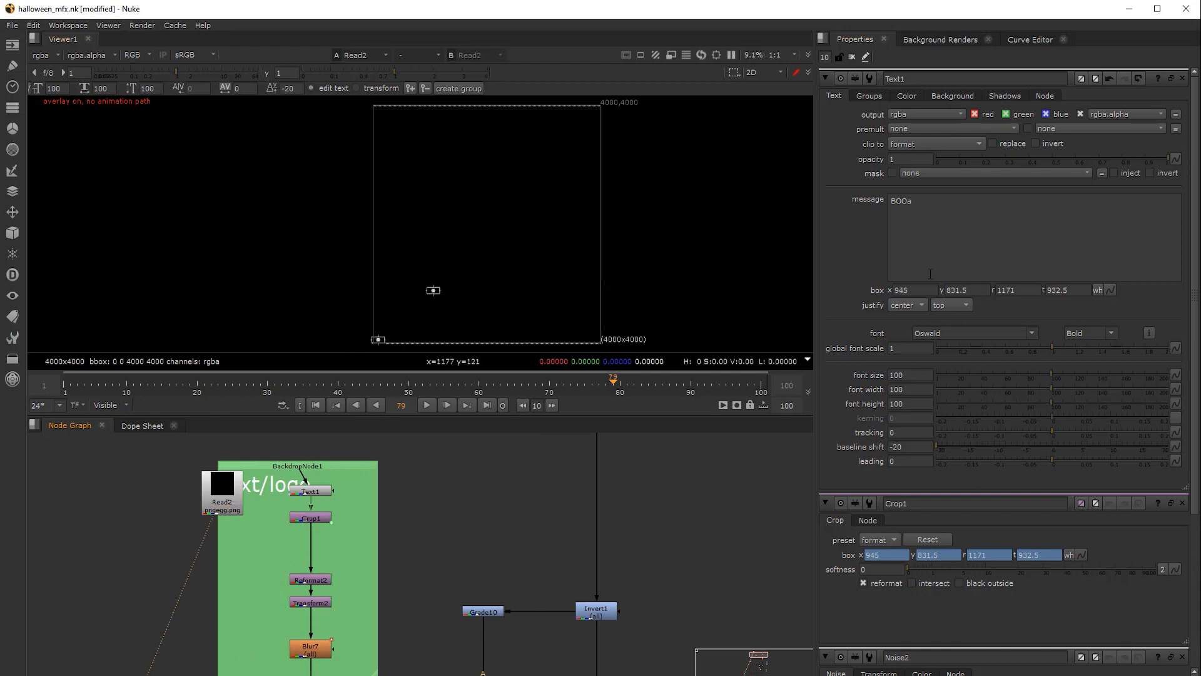
pyautogui.click(927, 209)
pyautogui.click(851, 57)
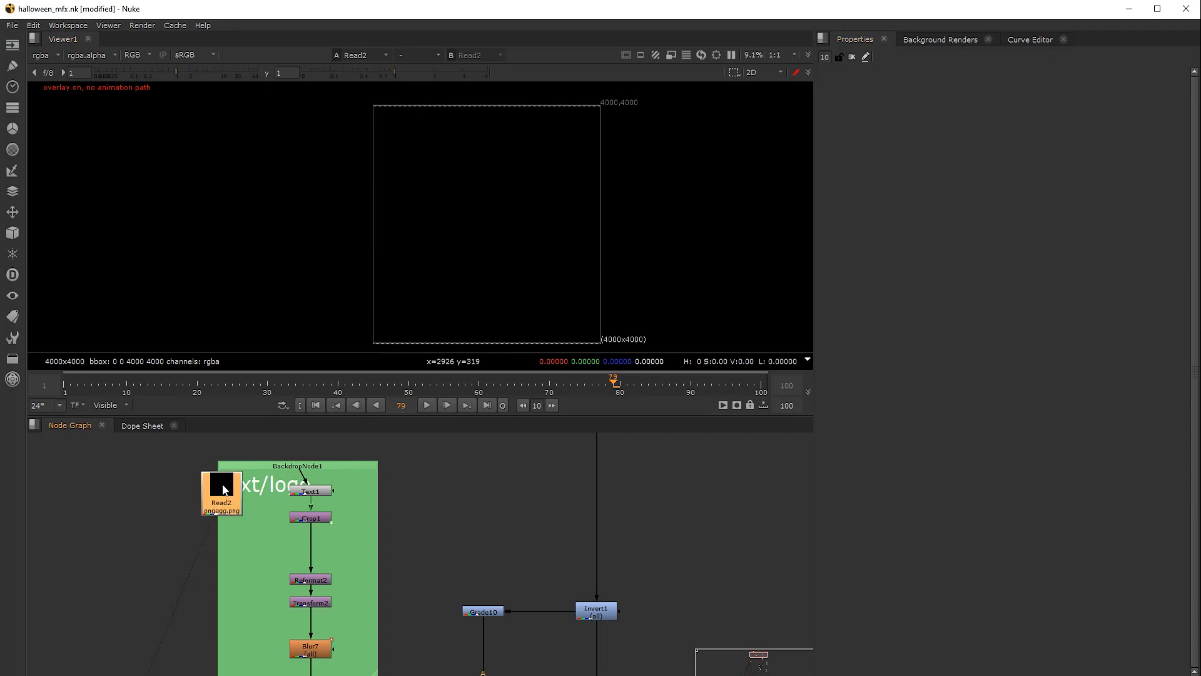
# Isolate the alpha channel of the Read2 image to examine the logo shape, and switch back to RGB
pyautogui.press('a')
pyautogui.press('a')
pyautogui.press('a')
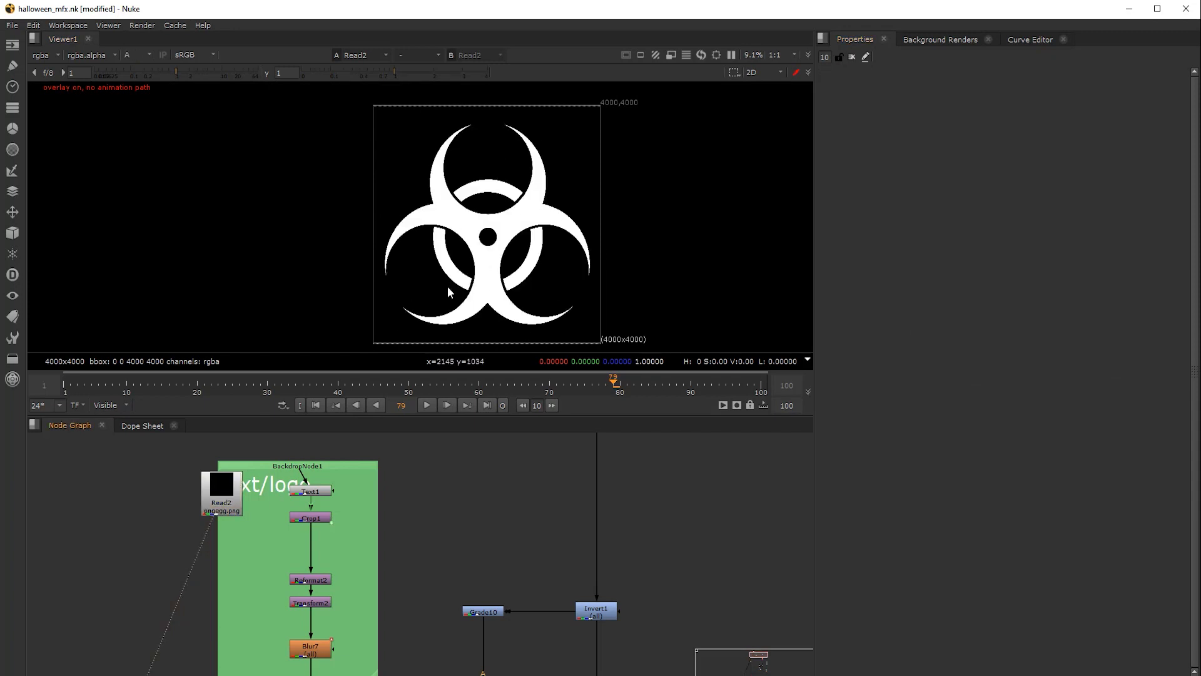
pyautogui.press('a')
# Display the output of the Reformat1 node just above Write1 to see the final composite
pyautogui.scroll(-2, 385, 529)
pyautogui.scroll(-5, 387, 536)
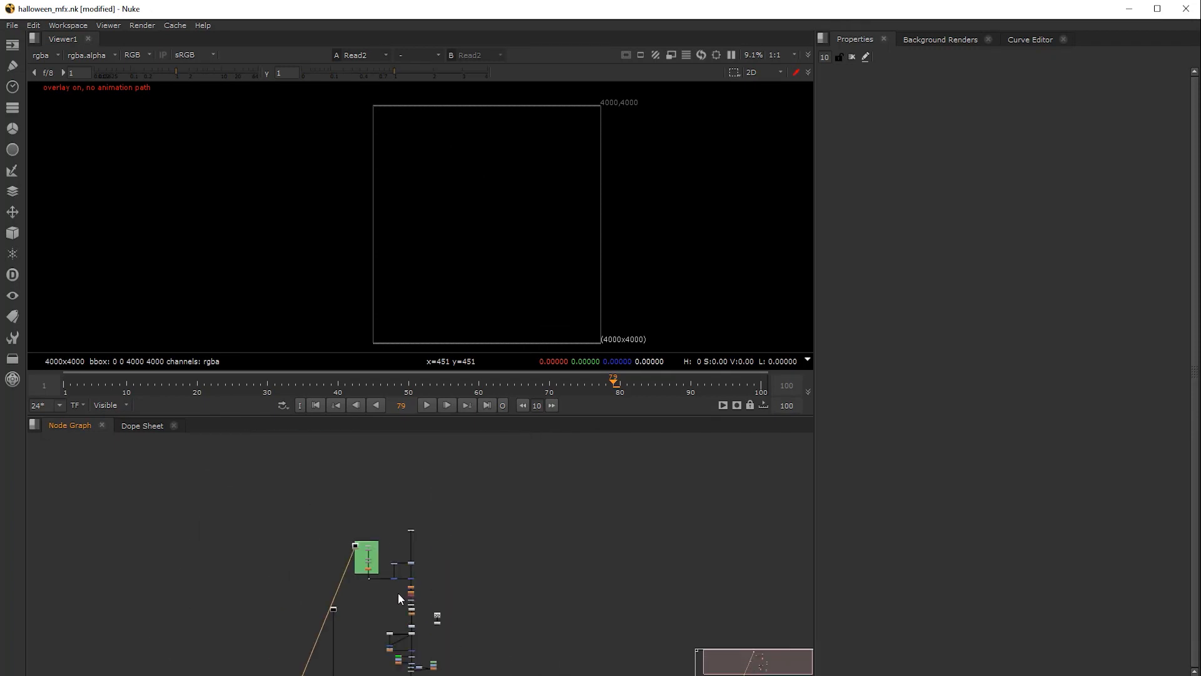
pyautogui.scroll(8, 356, 570)
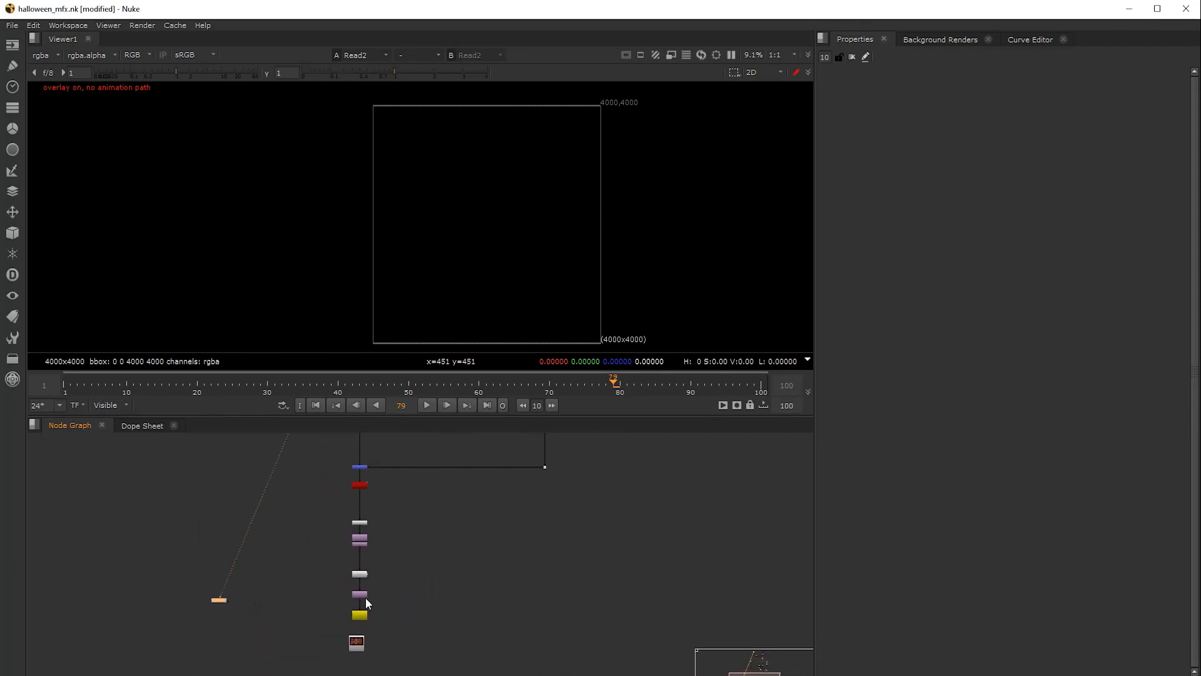
pyautogui.click(361, 600)
pyautogui.press('1')
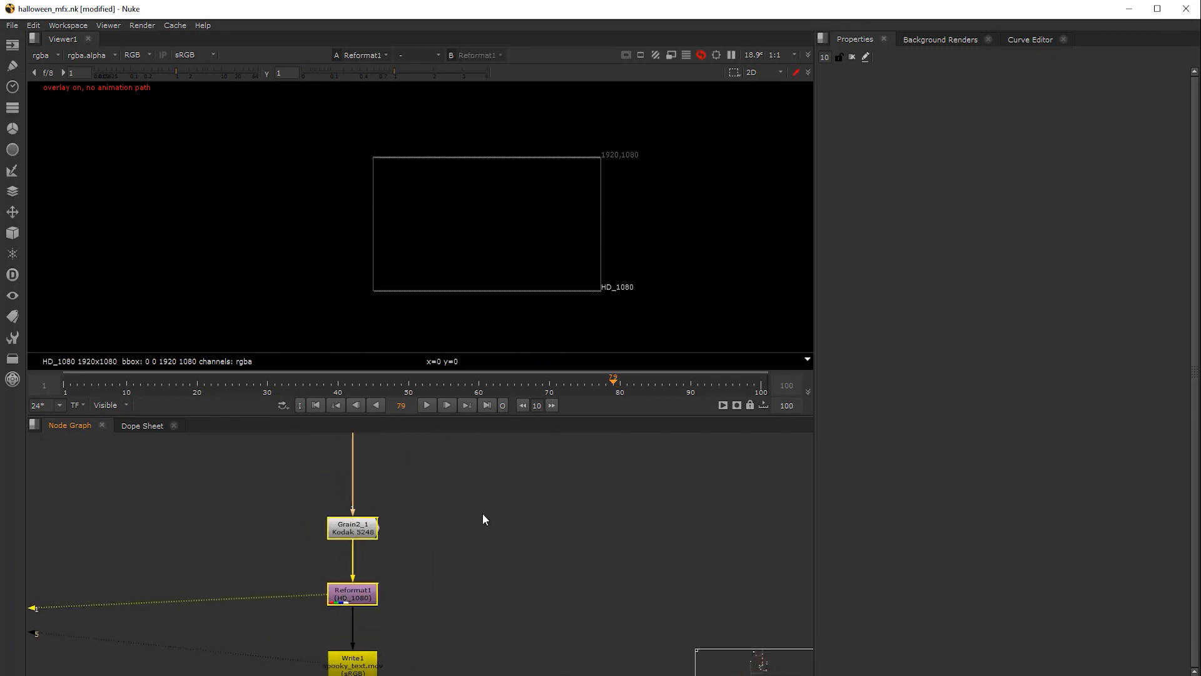
# Connect the Read2 logo image to the Reformat2 input in place of Crop1
pyautogui.scroll(-4, 479, 523)
pyautogui.scroll(6, 445, 600)
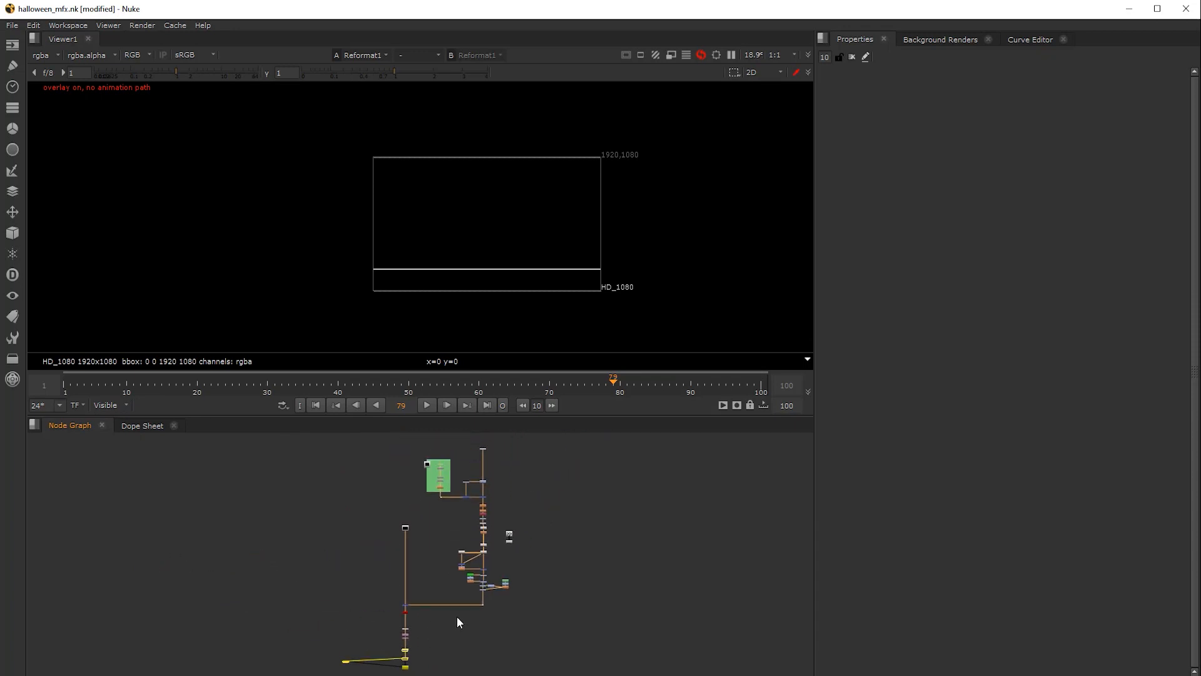
pyautogui.scroll(5, 418, 472)
pyautogui.moveTo(418, 472); pyautogui.dragTo(412, 554, button='middle')
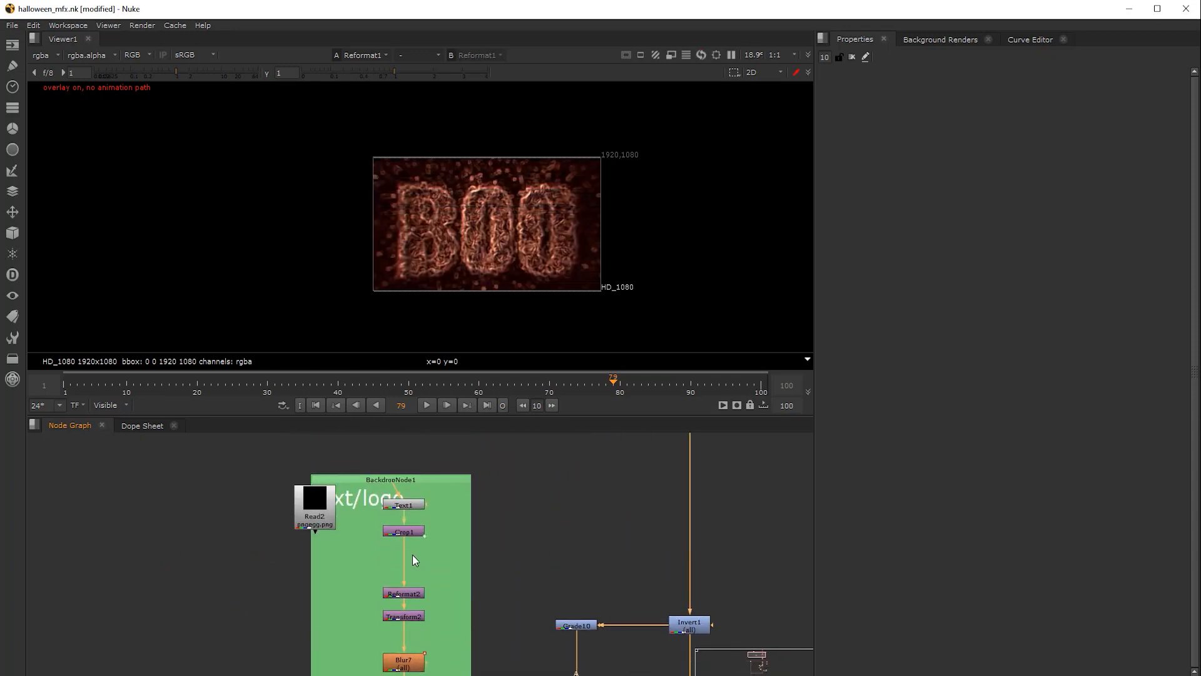
pyautogui.moveTo(351, 550); pyautogui.dragTo(315, 508)
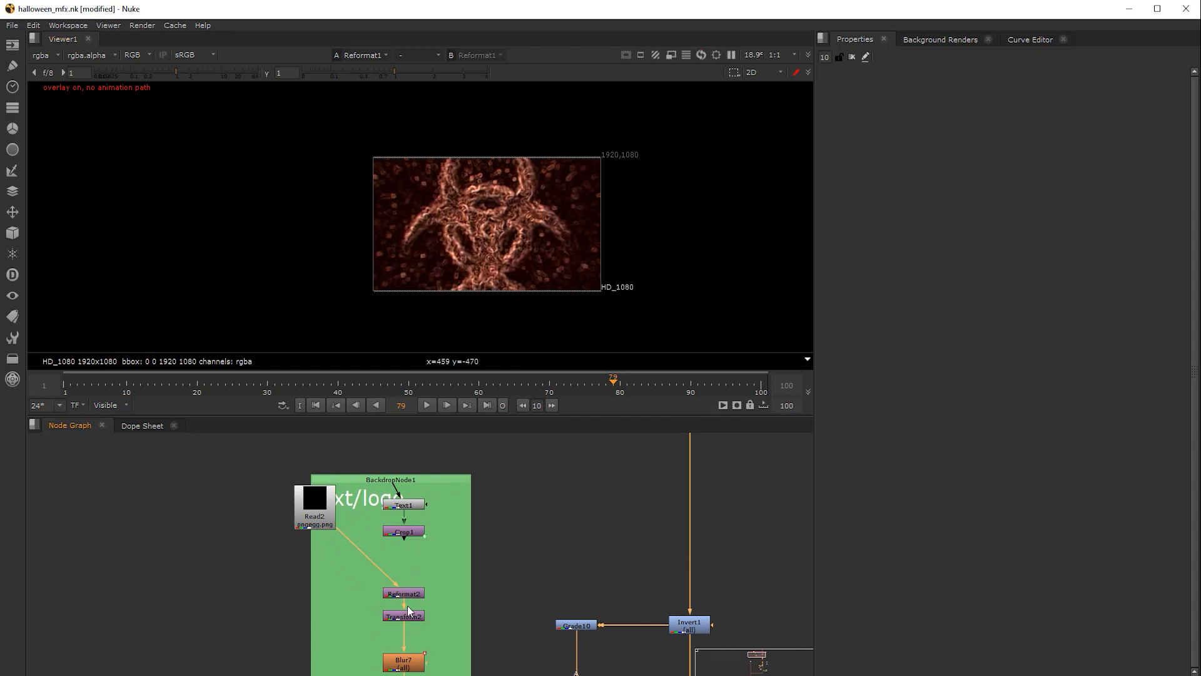
pyautogui.moveTo(408, 611); pyautogui.dragTo(400, 592, button='middle')
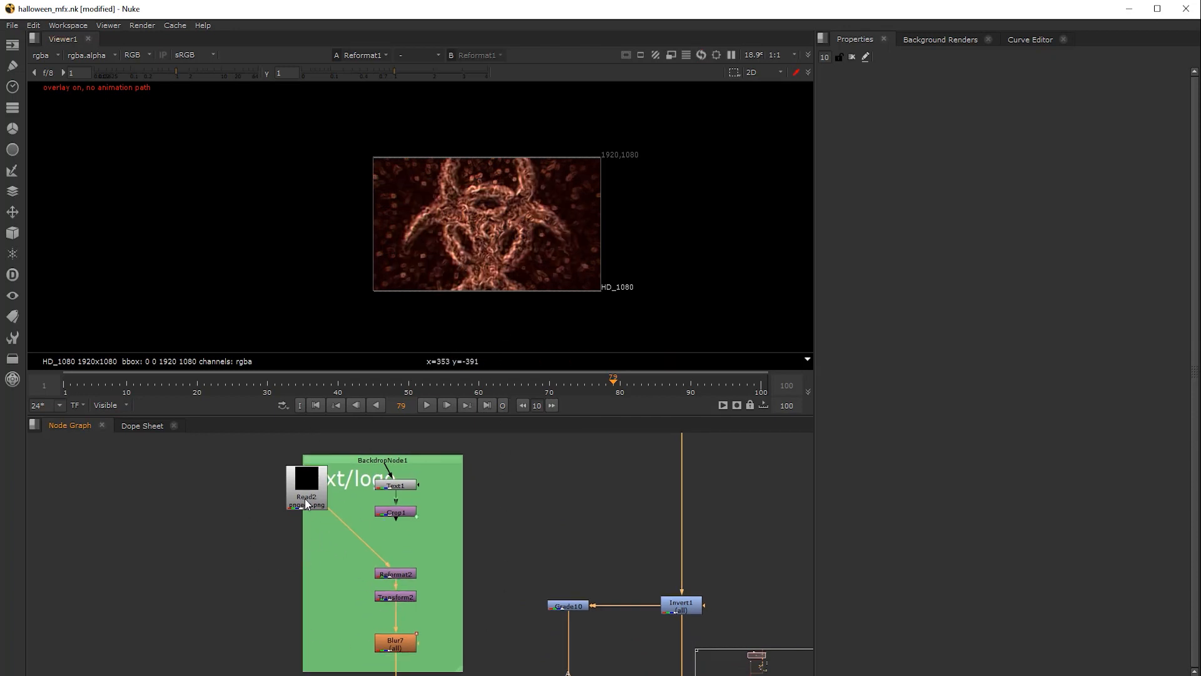
# Insert a Transform node between Read2 and Reformat2 and move its pivot to about x 2040, y 1830
pyautogui.click(307, 504)
pyautogui.press('t')
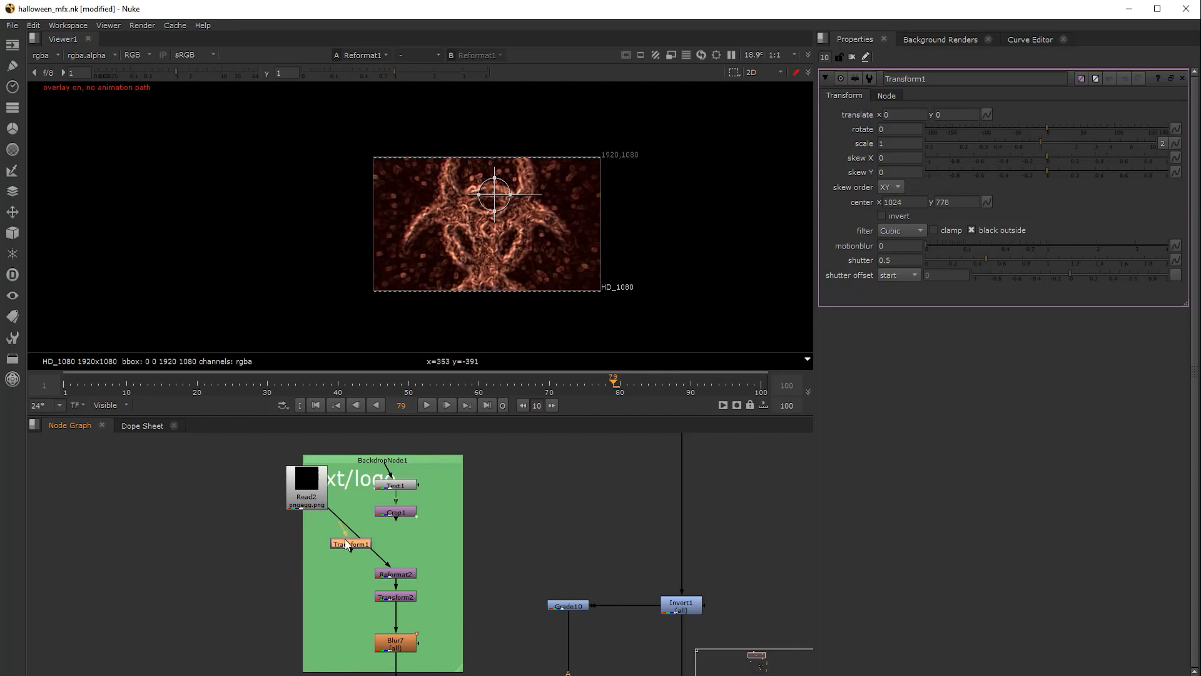
pyautogui.moveTo(345, 541); pyautogui.dragTo(349, 539)
pyautogui.press('ctrl')
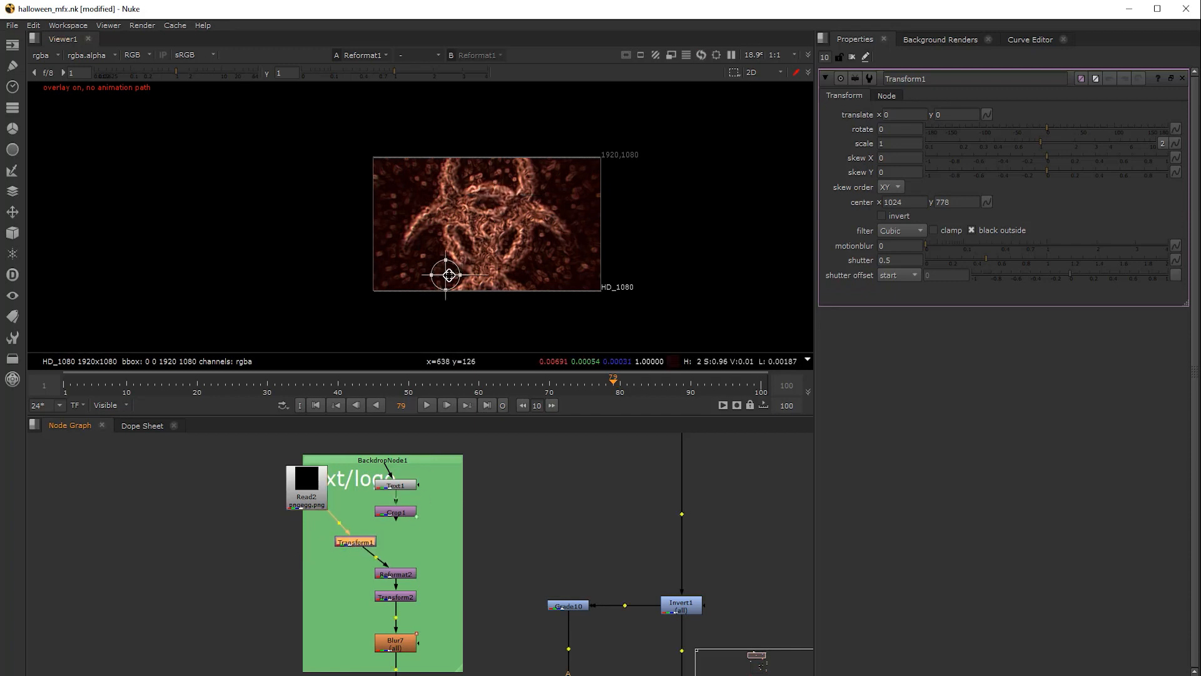
pyautogui.keyDown('ctrl'); pyautogui.moveTo(449, 275); pyautogui.dragTo(489, 227); pyautogui.keyUp('ctrl')
# Try a Transform1 scale of 0.7 for the logo, and change it to 0.8
pyautogui.click(901, 143)
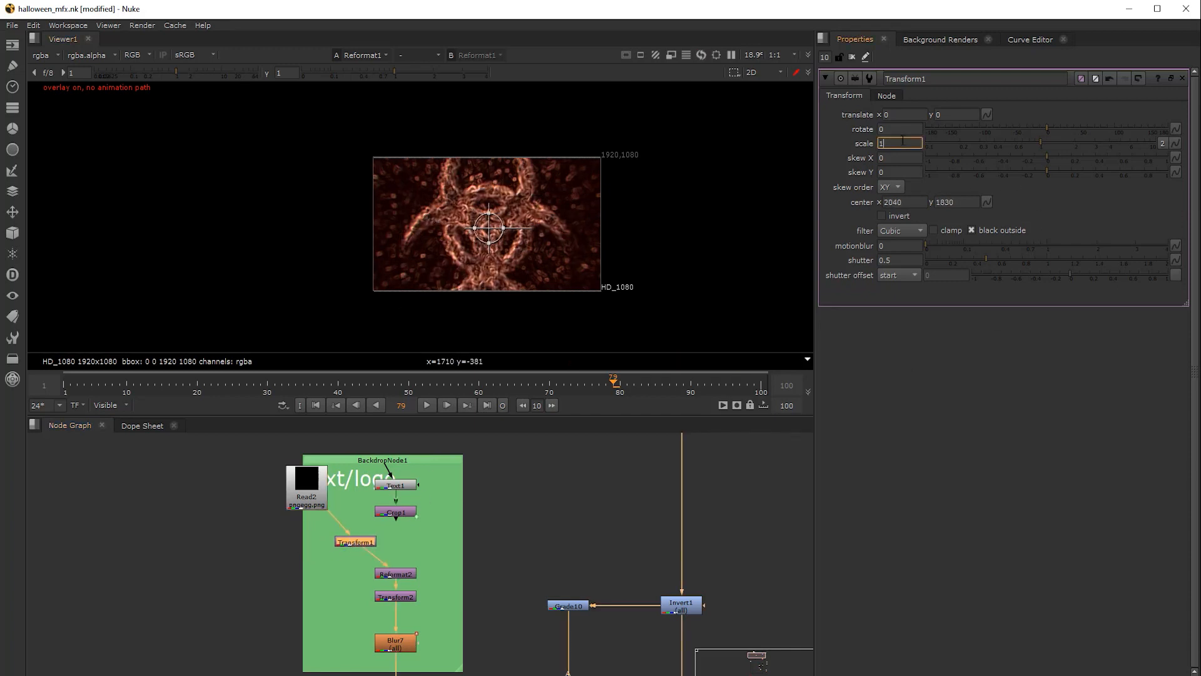
pyautogui.write('.7')
pyautogui.press('Return')
pyautogui.write('.8')
pyautogui.press('Return')
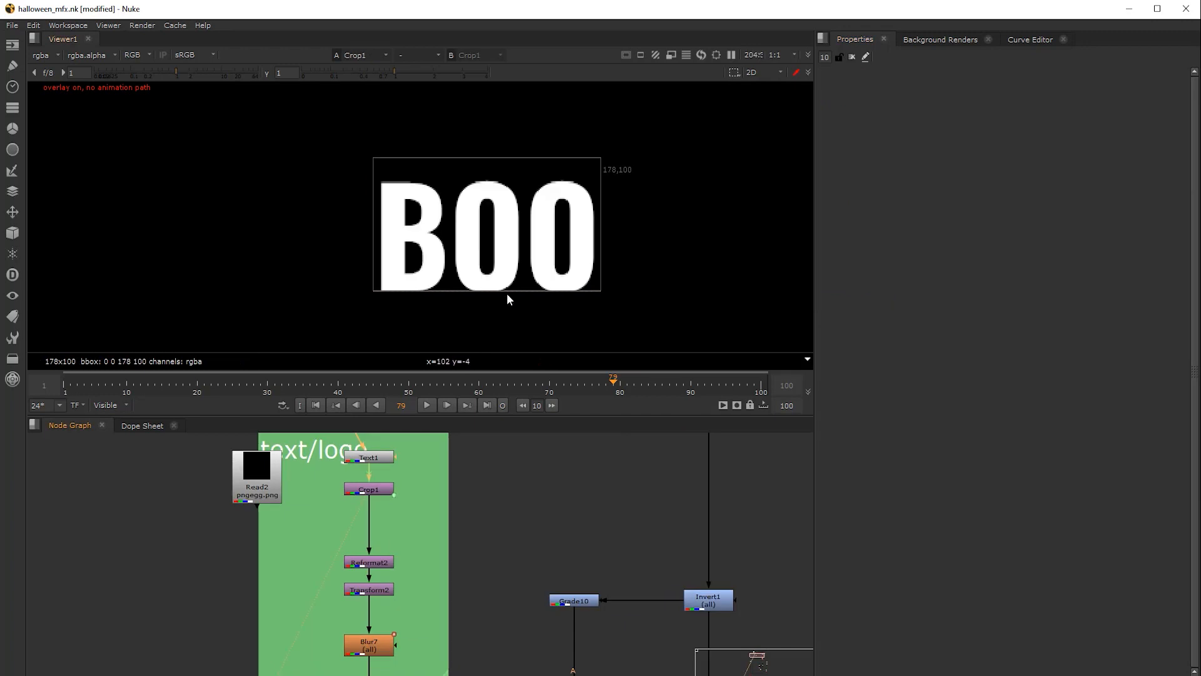
# Display the Reformat2 node's output to examine the BOO text fitted to the 2K frame
pyautogui.moveTo(389, 568); pyautogui.dragTo(392, 494, button='middle')
pyautogui.click(388, 494)
pyautogui.press('1')
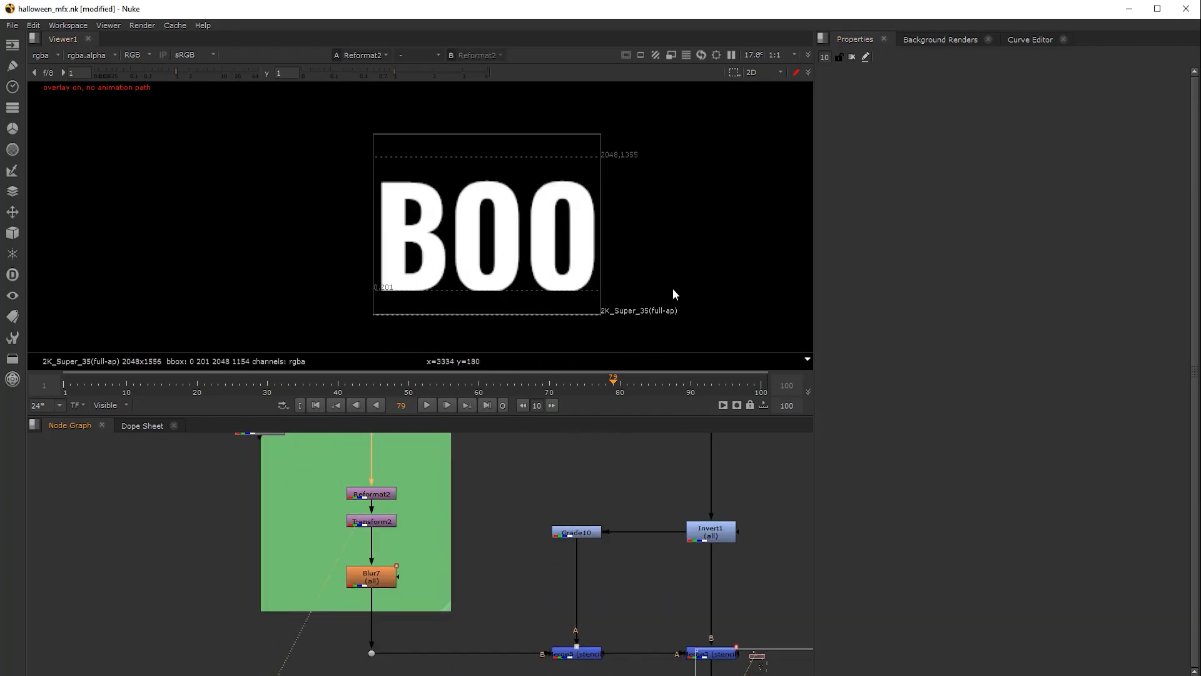
pyautogui.moveTo(602, 291); pyautogui.dragTo(629, 295)
# Look over the node tree downstream of the text/logo group, following it through CameraShake and GodRays to the end of the tree
pyautogui.scroll(-3, 572, 568)
pyautogui.moveTo(592, 670); pyautogui.dragTo(518, 506, button='middle')
pyautogui.scroll(-3, 518, 506)
pyautogui.moveTo(539, 571); pyautogui.dragTo(523, 468, button='middle')
pyautogui.moveTo(505, 672); pyautogui.dragTo(503, 574, button='middle')
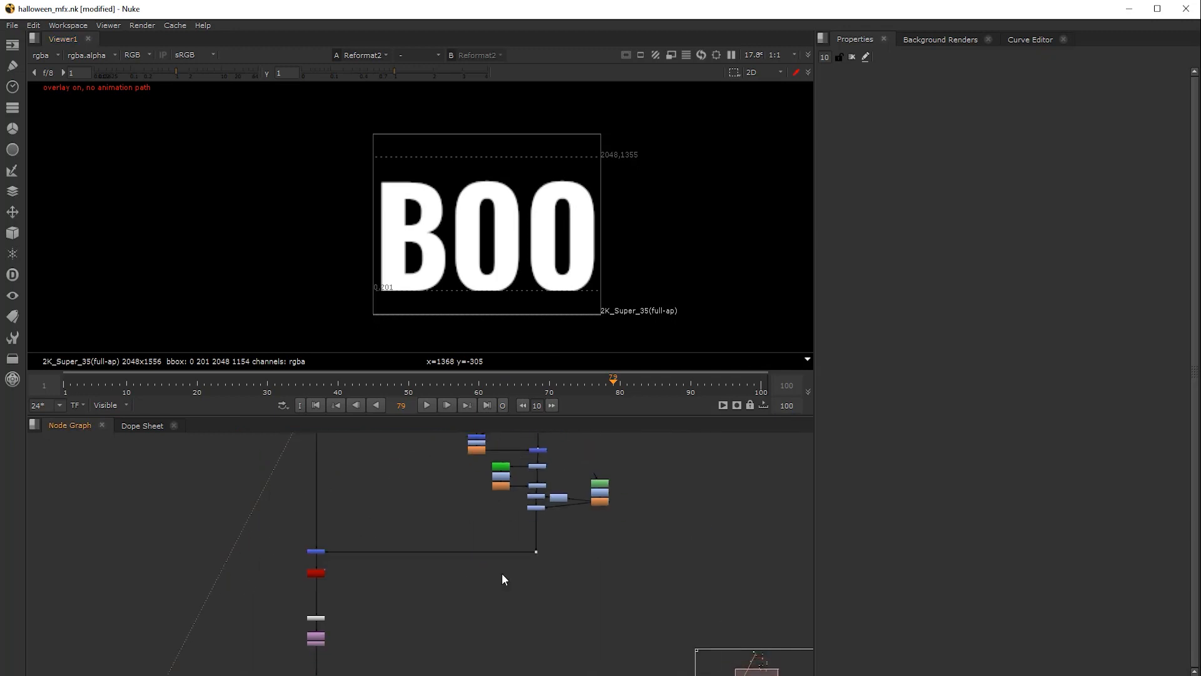
pyautogui.scroll(4, 313, 636)
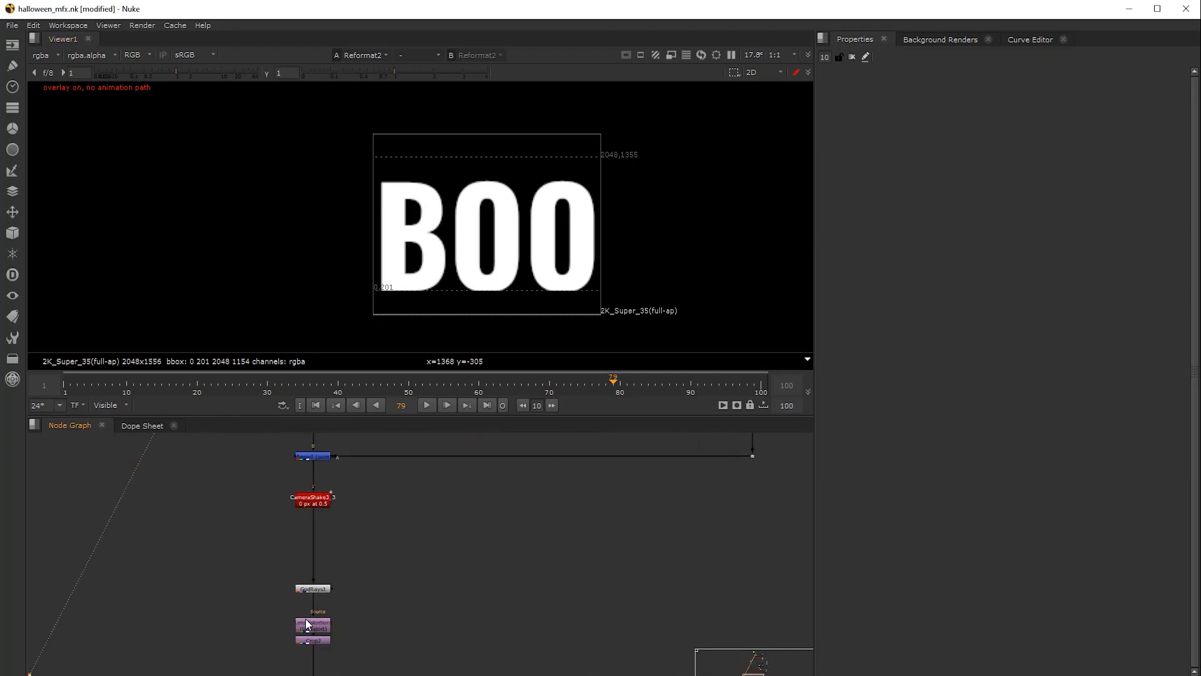
pyautogui.scroll(-2, 320, 594)
pyautogui.moveTo(329, 577); pyautogui.dragTo(358, 458, button='middle')
pyautogui.scroll(4, 348, 588)
pyautogui.scroll(-5, 530, 566)
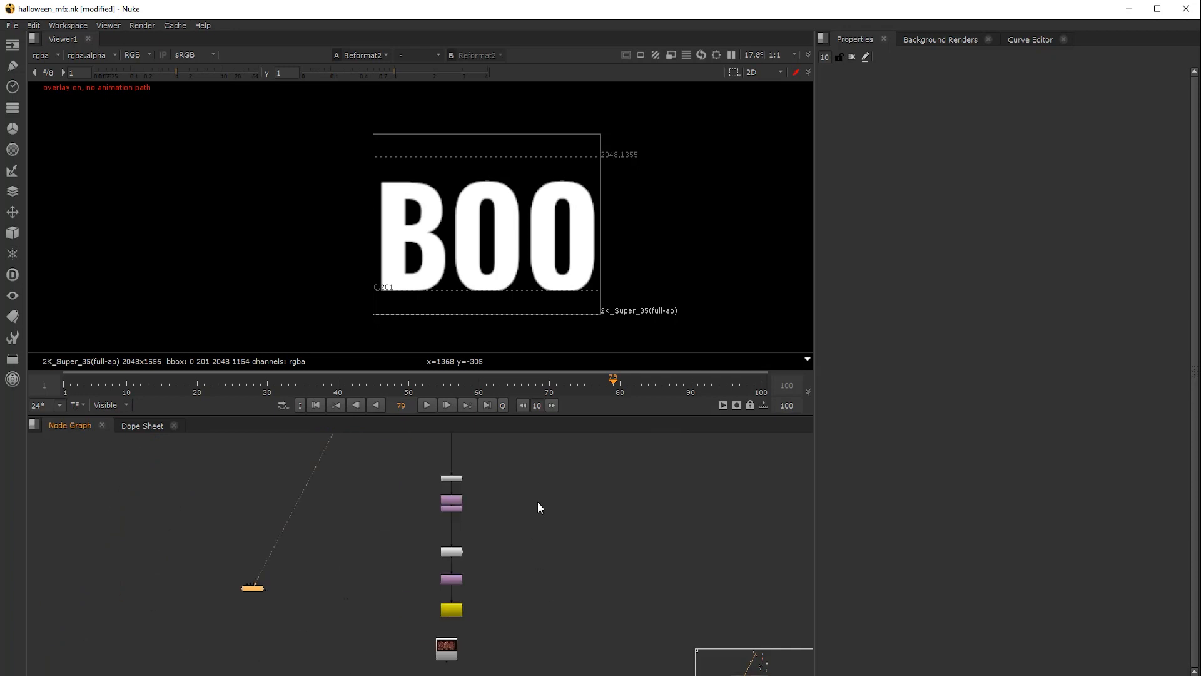
pyautogui.moveTo(538, 502); pyautogui.dragTo(513, 645, button='middle')
pyautogui.moveTo(550, 546); pyautogui.dragTo(527, 650, button='middle')
pyautogui.scroll(-2, 527, 648)
pyautogui.moveTo(525, 530); pyautogui.dragTo(503, 666, button='middle')
pyautogui.moveTo(512, 566); pyautogui.dragTo(499, 603, button='middle')
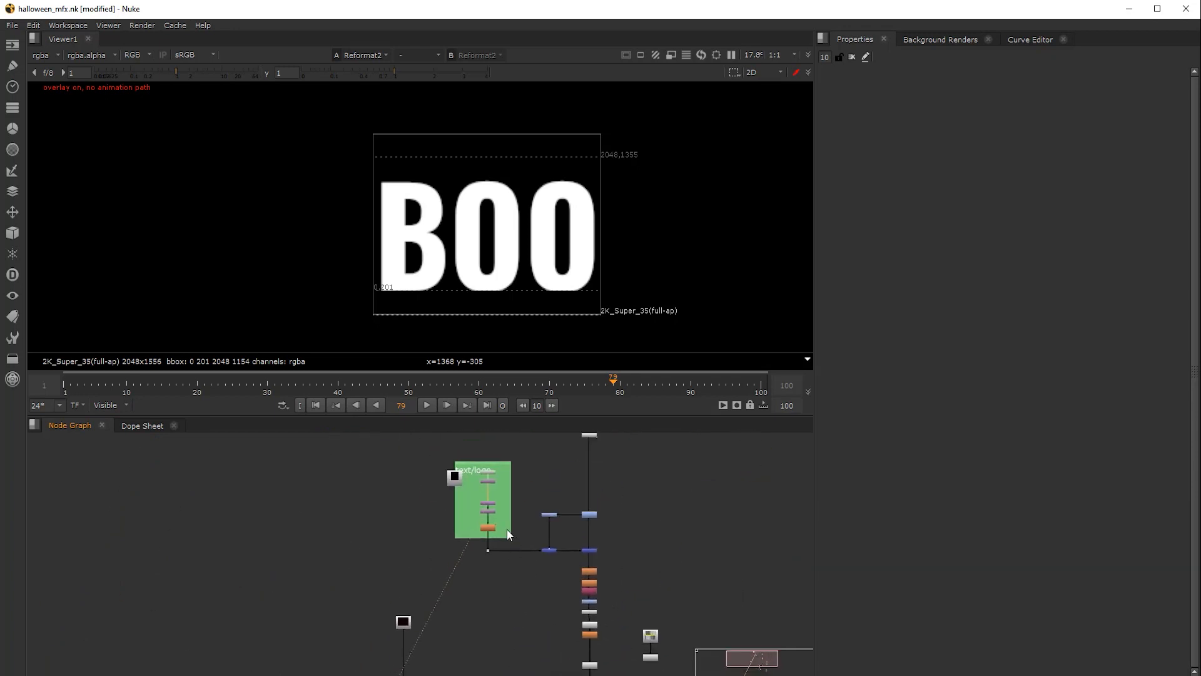
# Display the Transform2 output to examine the scaled-down BOO text in the text/logo group
pyautogui.scroll(3, 495, 512)
pyautogui.scroll(3, 494, 513)
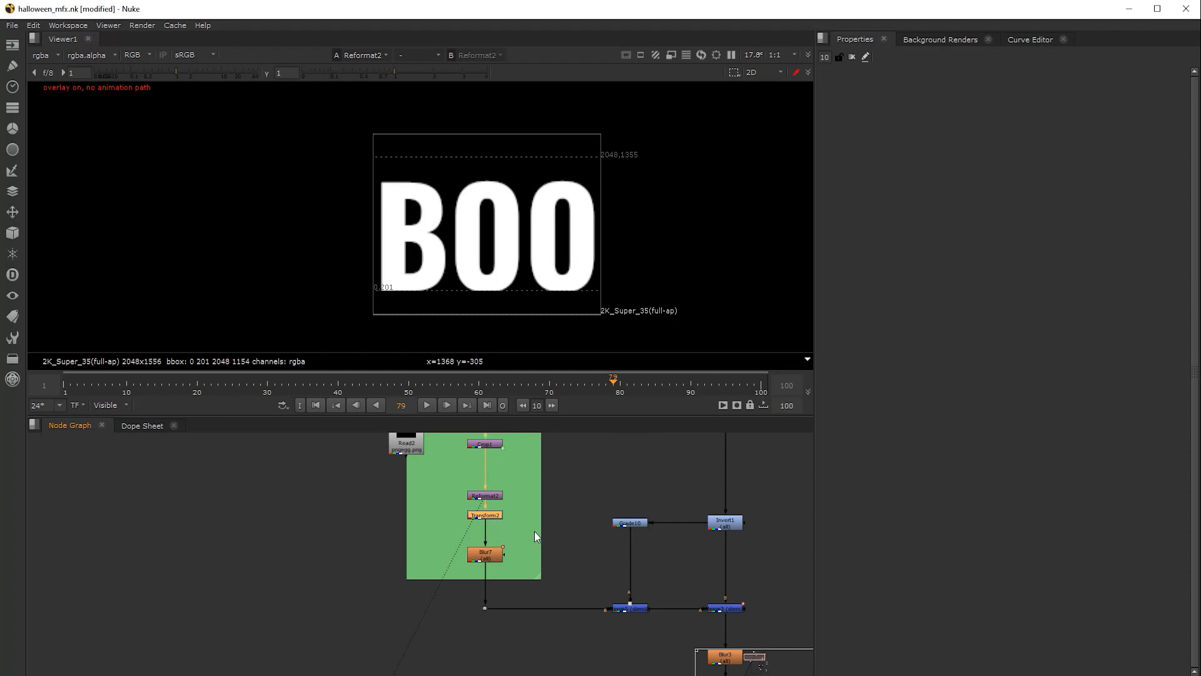
pyautogui.press('1')
pyautogui.click(554, 533)
pyautogui.moveTo(553, 533); pyautogui.dragTo(488, 526, button='middle')
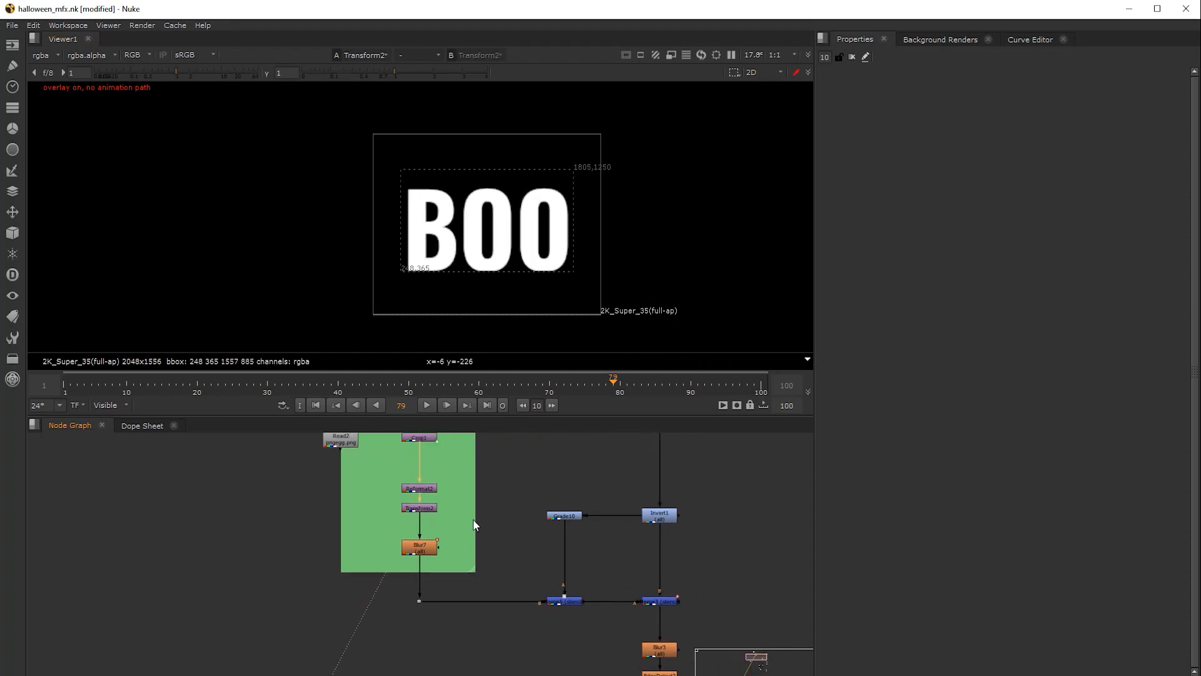
# Display the Blur7 output with its properties open and compare the animated blur size at frames 1 and 51
pyautogui.click(426, 552)
pyautogui.press('1')
pyautogui.doubleClick(425, 552)
pyautogui.click(316, 406)
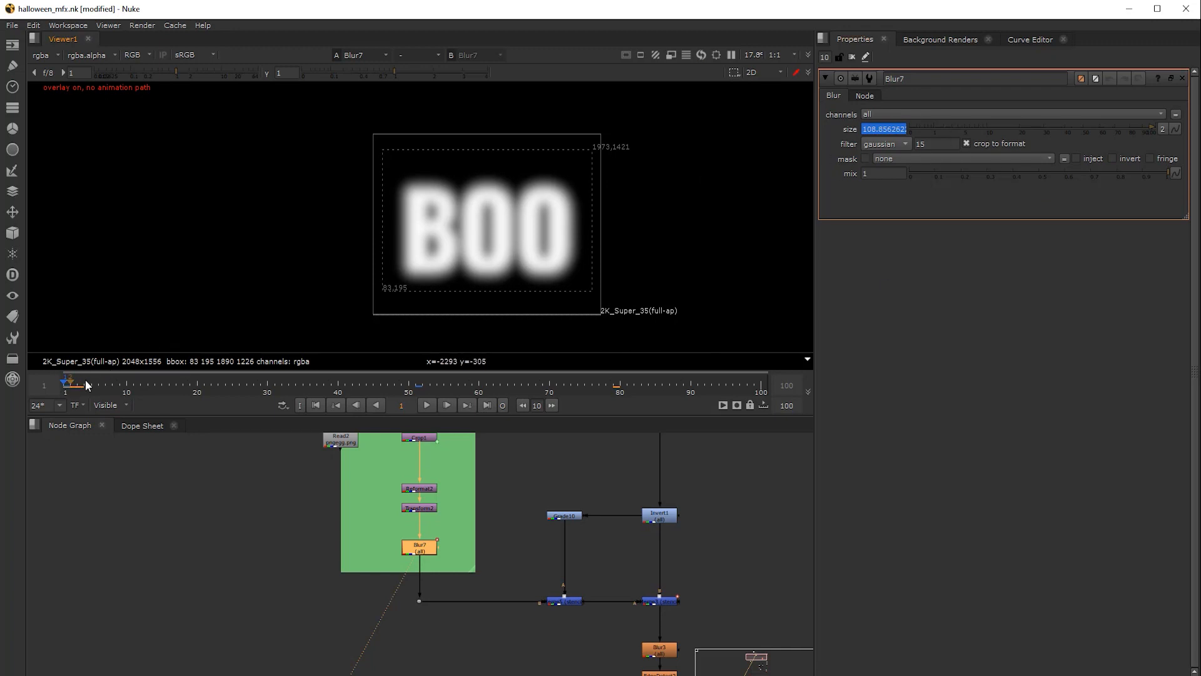
pyautogui.click(403, 393)
pyautogui.moveTo(403, 393)
pyautogui.mouseDown()
pyautogui.moveTo(430, 394)
pyautogui.moveTo(416, 393)
pyautogui.mouseUp()
# Display the Noise2 output feeding the main branch above Invert1
pyautogui.moveTo(575, 592); pyautogui.dragTo(483, 615, button='middle')
pyautogui.scroll(-2, 505, 553)
pyautogui.moveTo(527, 485); pyautogui.dragTo(496, 522, button='middle')
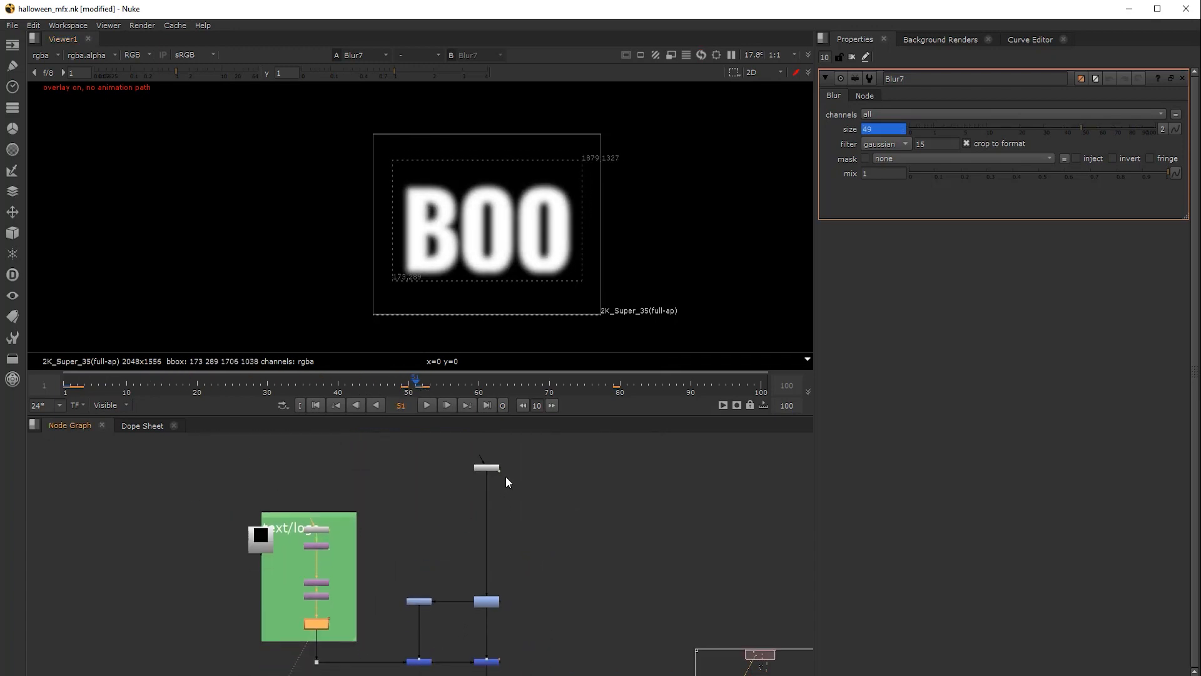
pyautogui.click(493, 468)
pyautogui.press('1')
pyautogui.moveTo(529, 577); pyautogui.dragTo(519, 530, button='middle')
# Display the Invert1 output and switch the viewer to its alpha channel
pyautogui.scroll(3, 494, 544)
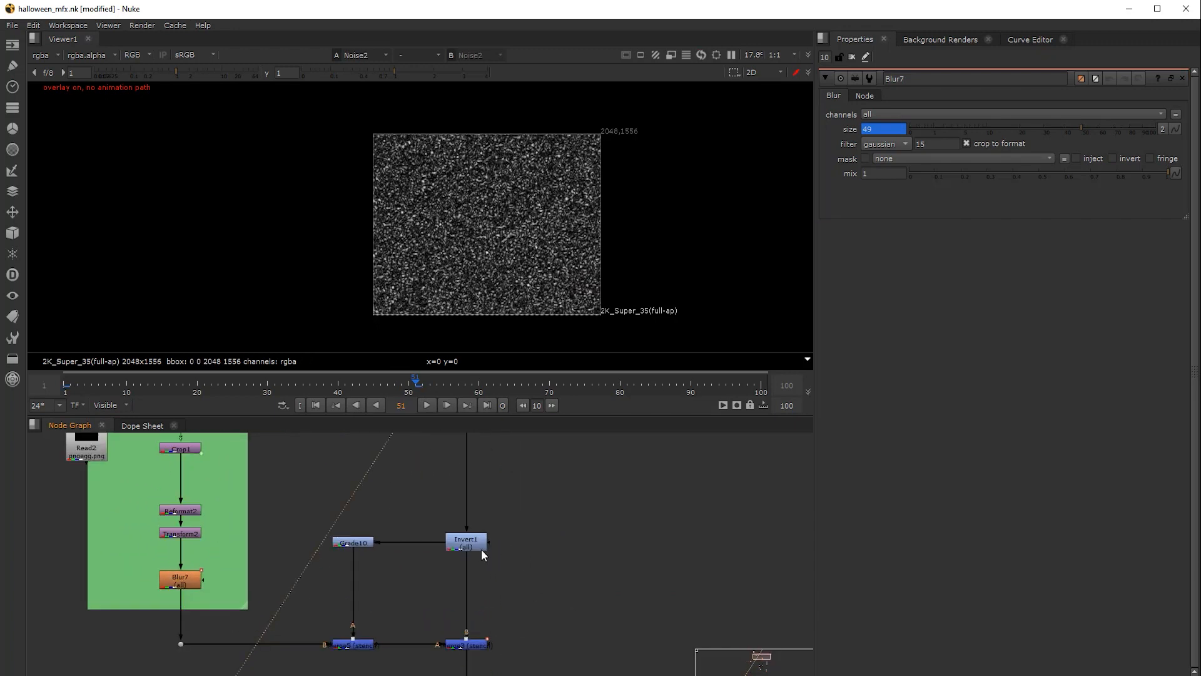
pyautogui.press('1')
pyautogui.moveTo(490, 591); pyautogui.dragTo(503, 559, button='middle')
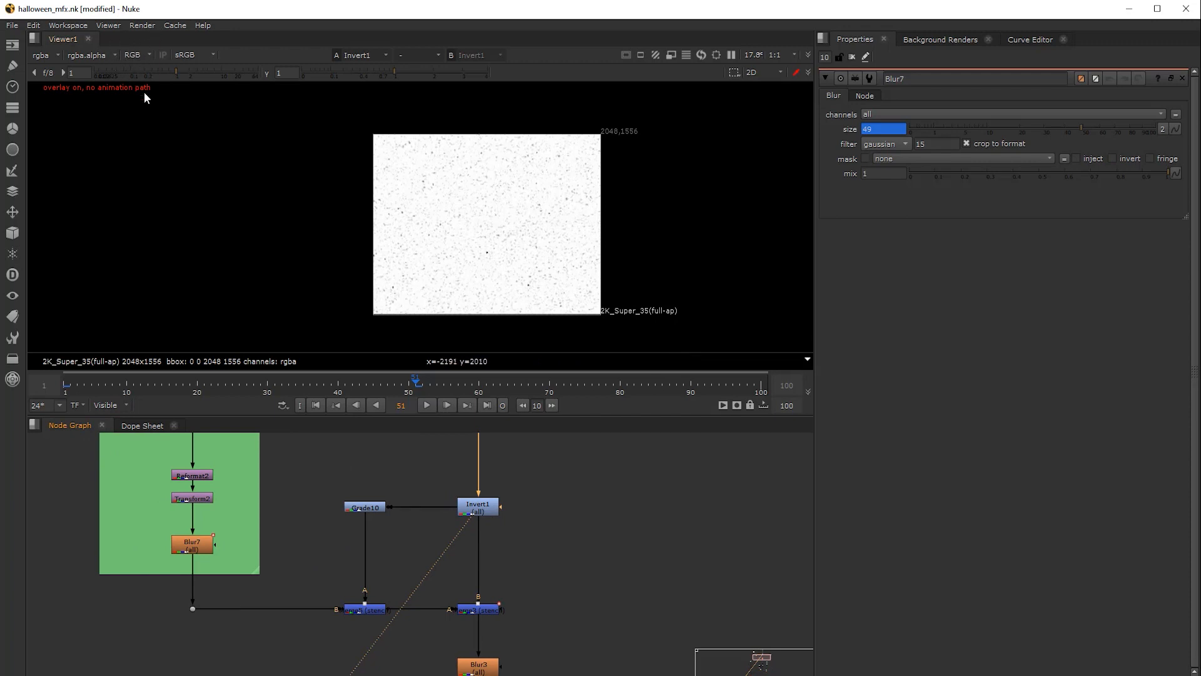
pyautogui.press('a')
pyautogui.scroll(-2, 501, 544)
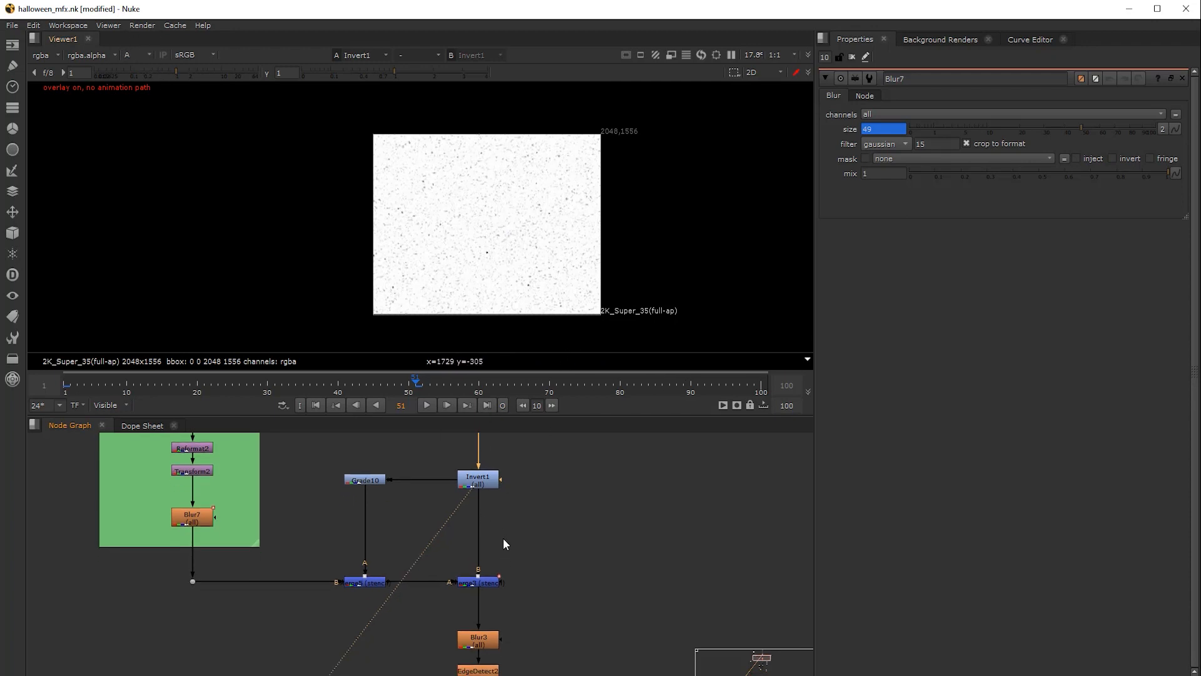
pyautogui.scroll(-2, 550, 539)
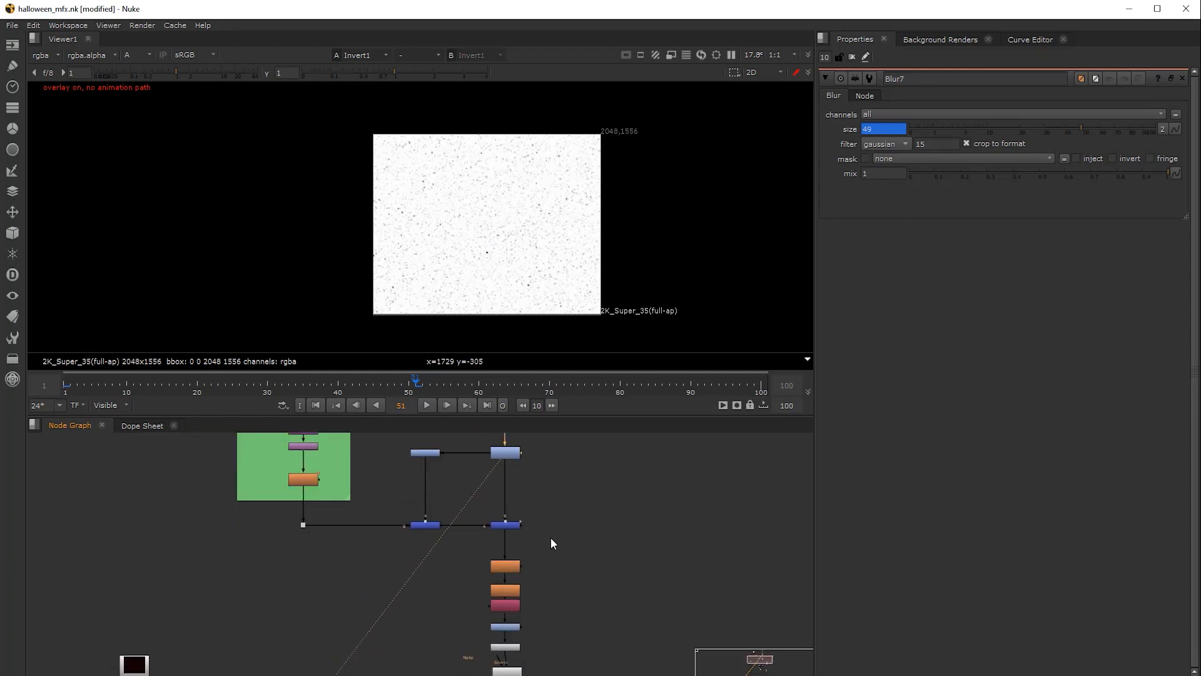
# Open the Shuffle2 properties to examine how the alpha channel is routed to the red, green and blue outputs
pyautogui.scroll(2, 493, 604)
pyautogui.doubleClick(524, 625)
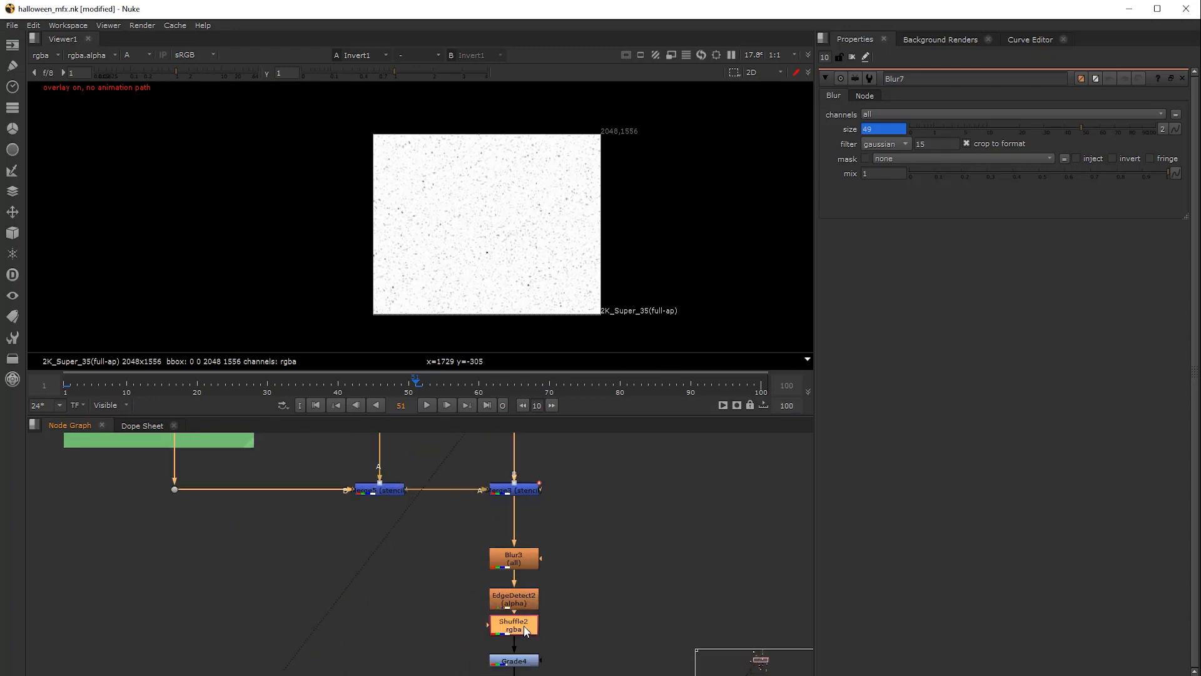
pyautogui.moveTo(974, 202); pyautogui.dragTo(1035, 177)
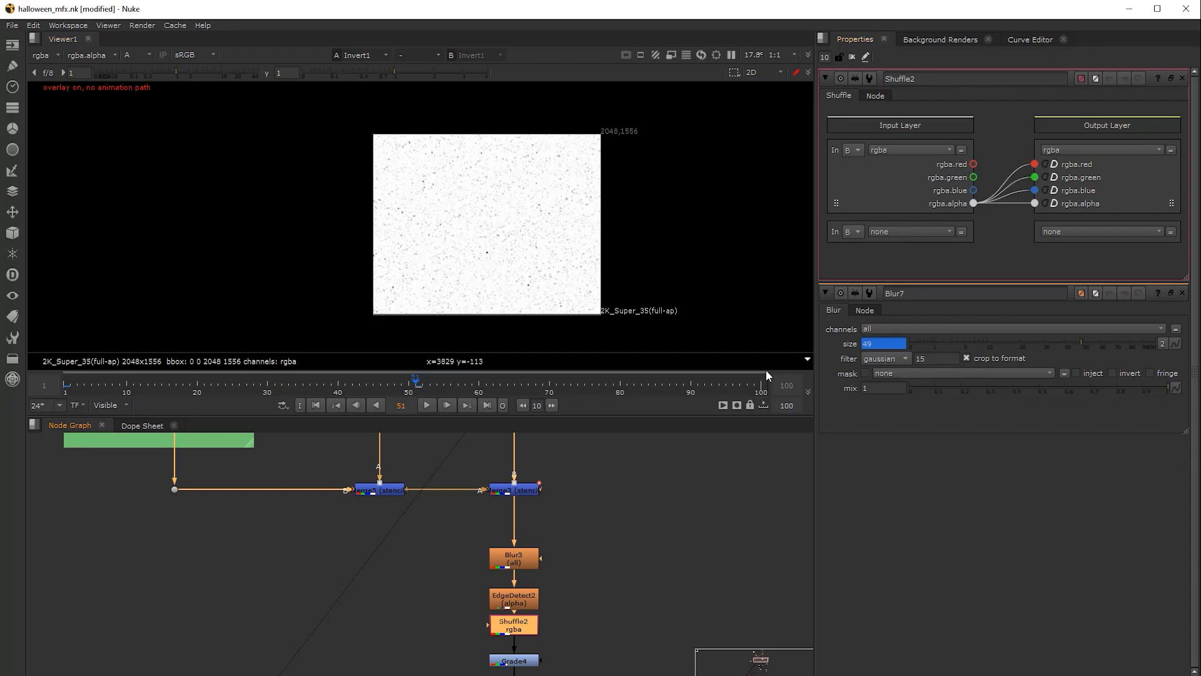
# Display the Grade10 output and open its properties to examine the contrast applied to the inverted noise
pyautogui.scroll(-3, 600, 551)
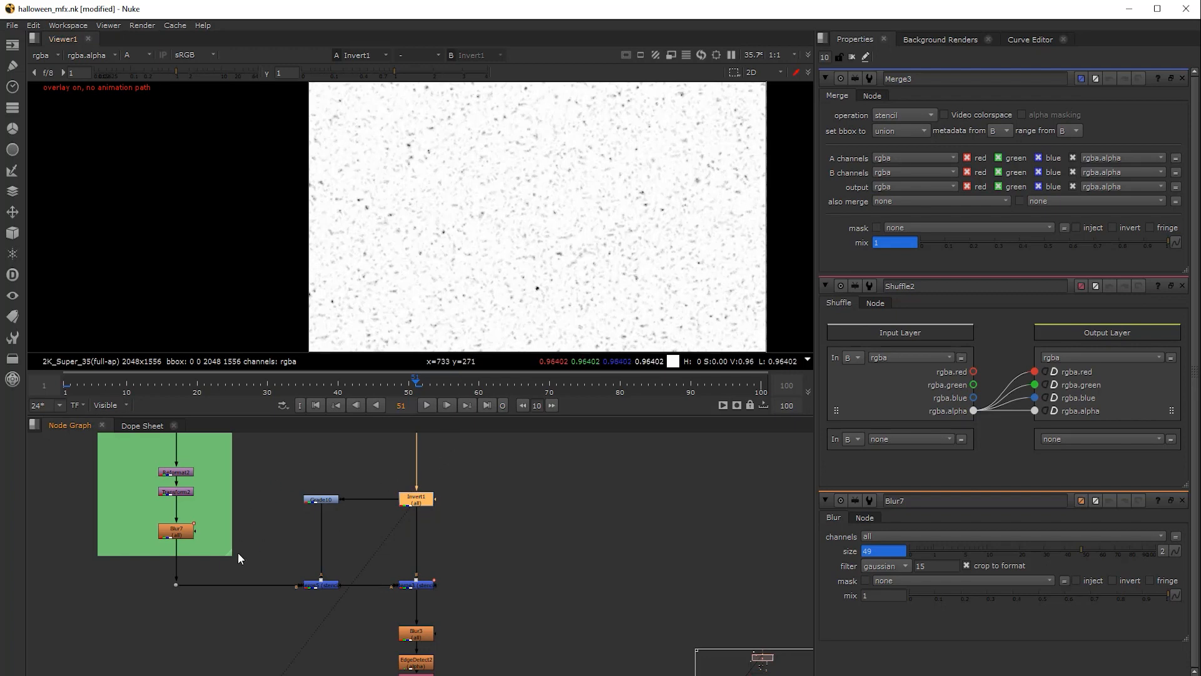
pyautogui.click(323, 500)
pyautogui.press('1')
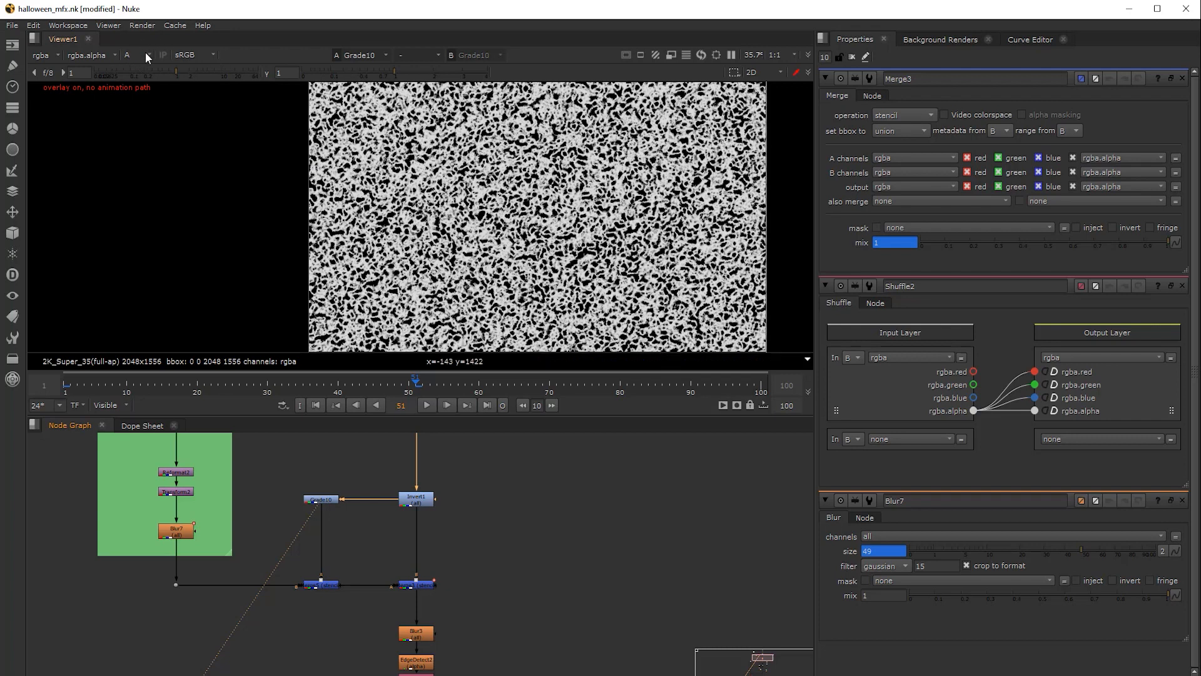
pyautogui.scroll(1, 524, 259)
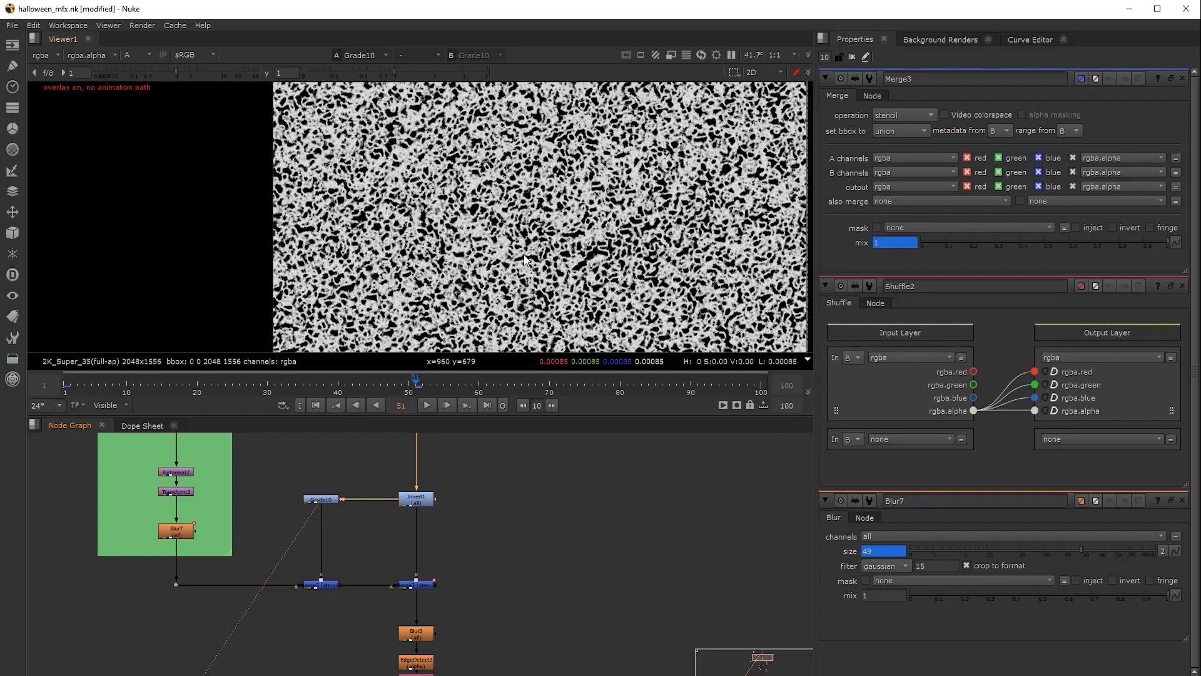
pyautogui.doubleClick(322, 502)
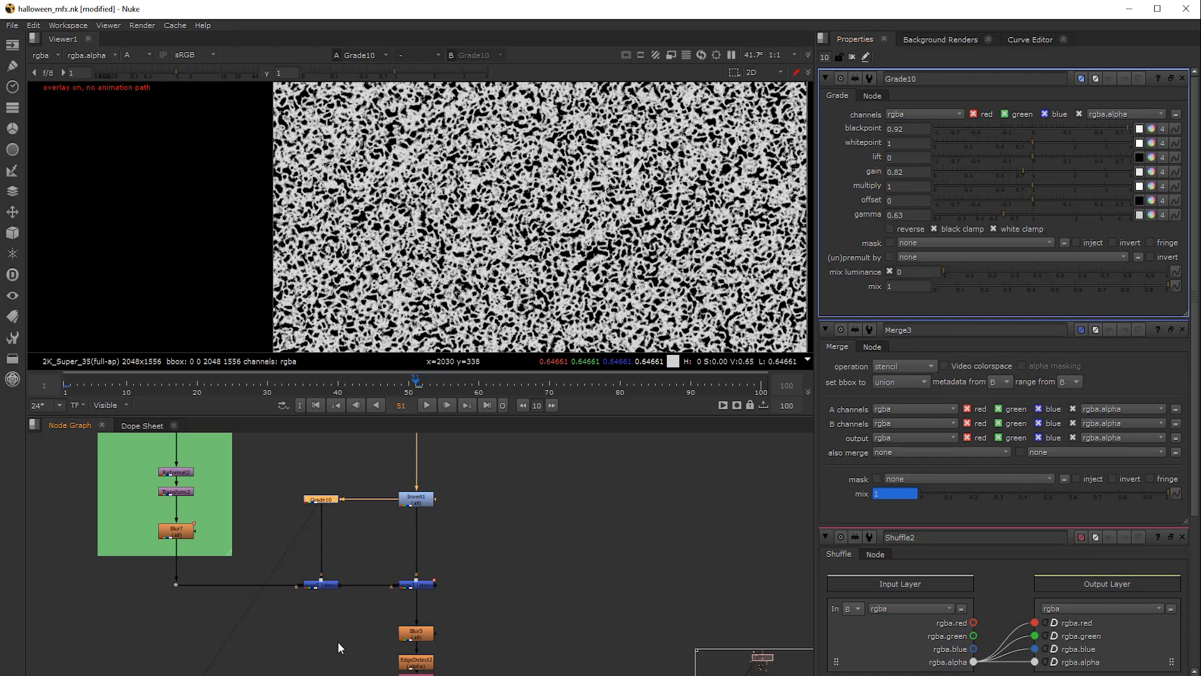
# Display the blurred BOO text at Dot4 and compare it with the Merge5 output that combines it with the graded noise
pyautogui.moveTo(349, 561); pyautogui.dragTo(302, 599)
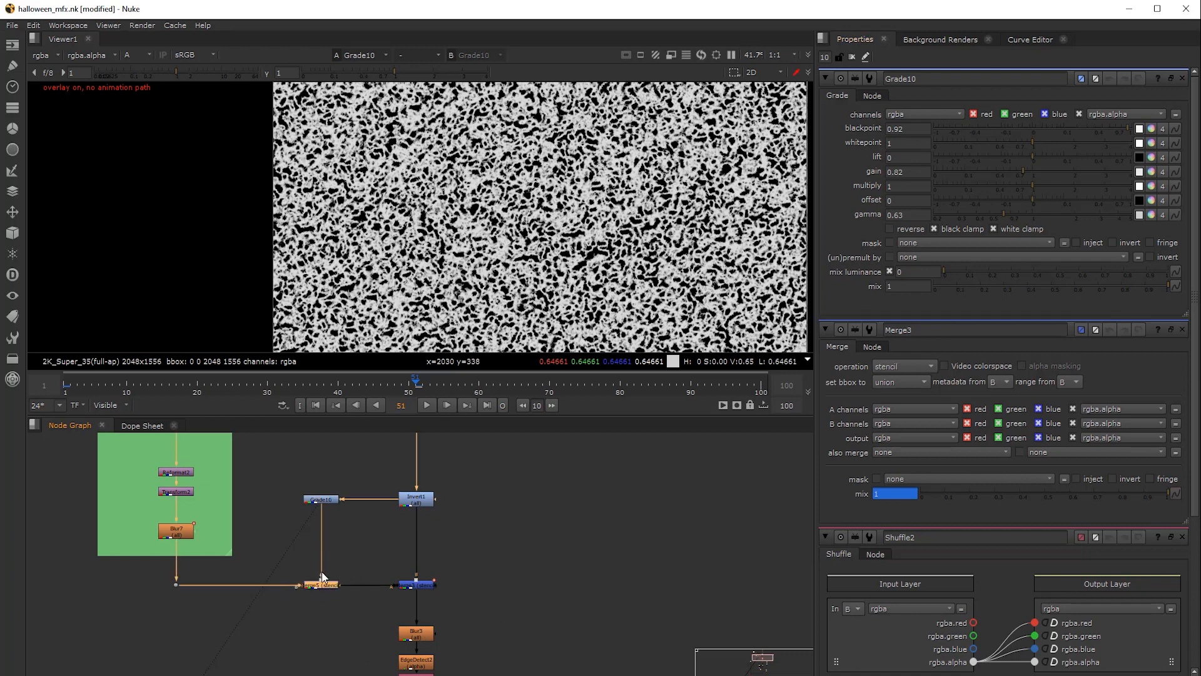
pyautogui.click(176, 585)
pyautogui.press('1')
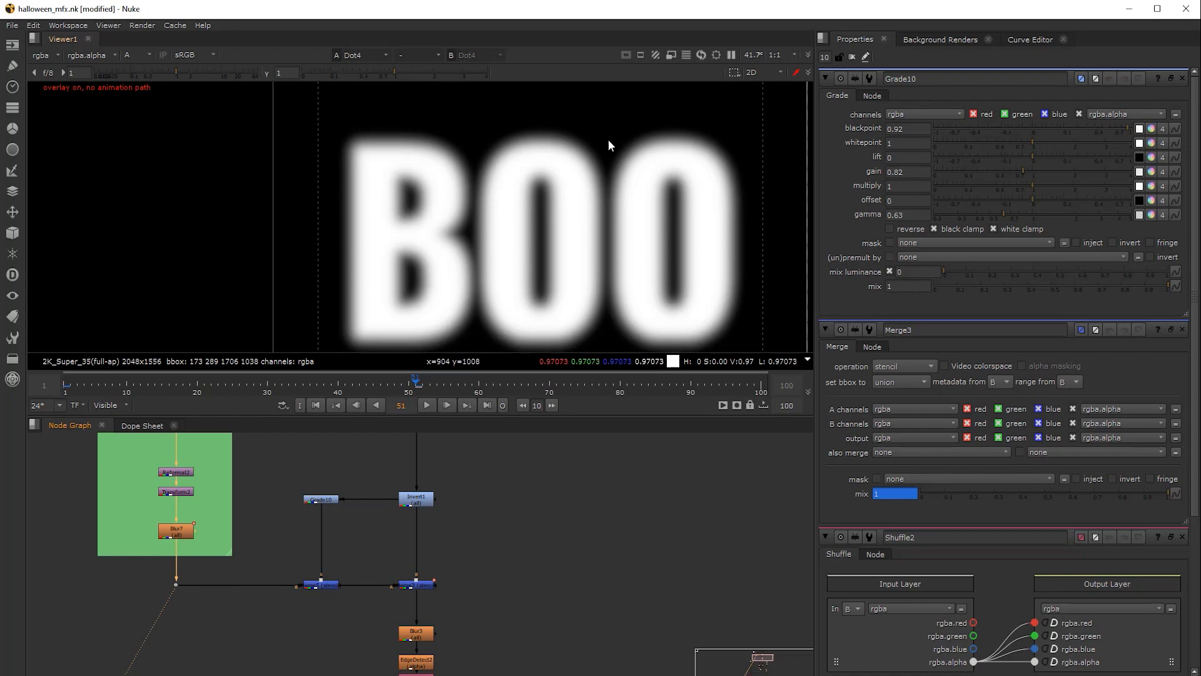
pyautogui.click(336, 496)
pyautogui.click(329, 587)
pyautogui.press('1')
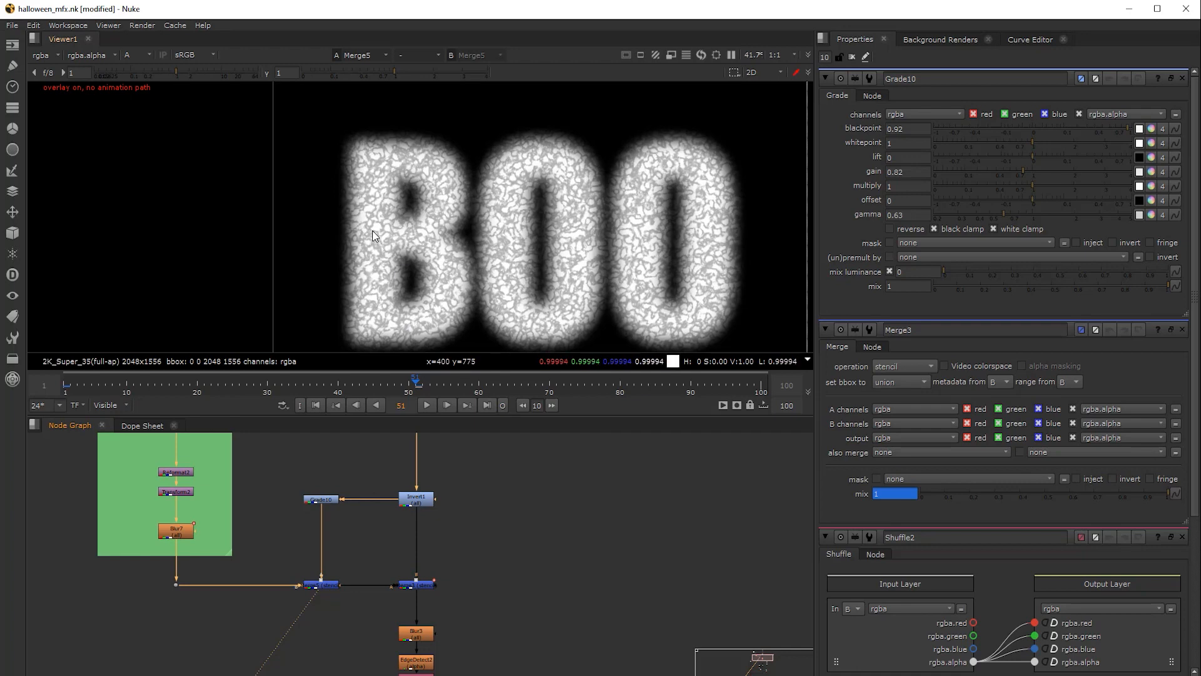
# Set the mix of the Merge5 stencil to 0.91
pyautogui.click(332, 585)
pyautogui.scroll(-1, 463, 253)
pyautogui.moveTo(464, 253); pyautogui.dragTo(444, 241, button='middle')
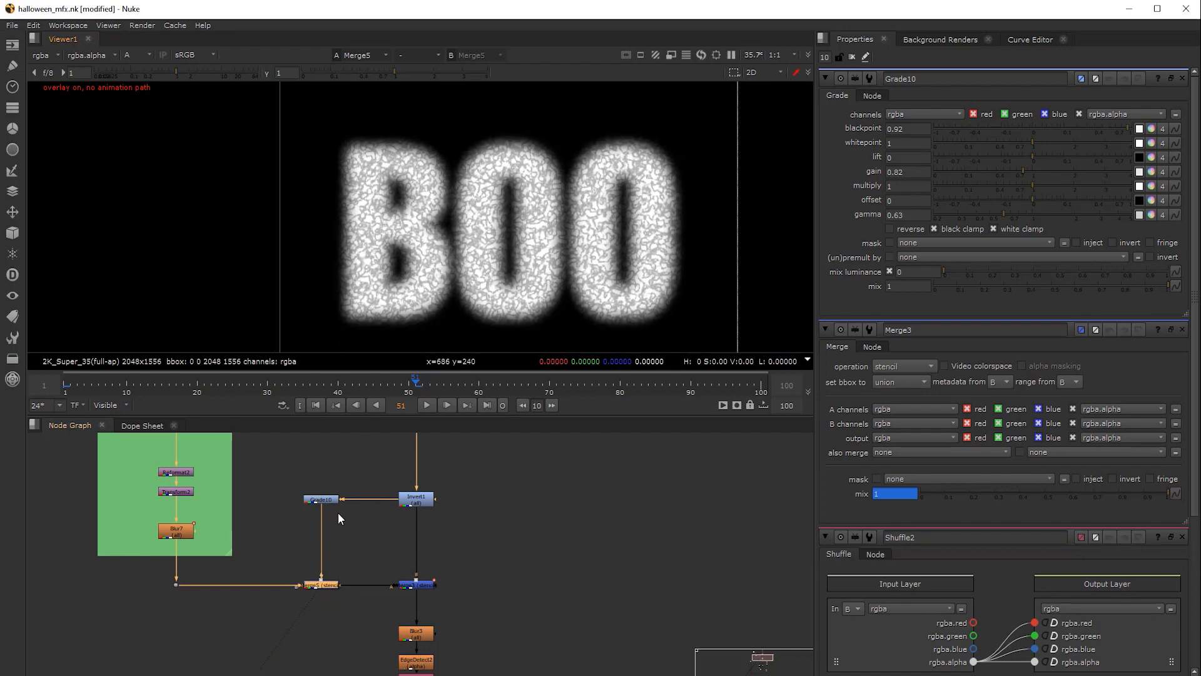
pyautogui.doubleClick(329, 584)
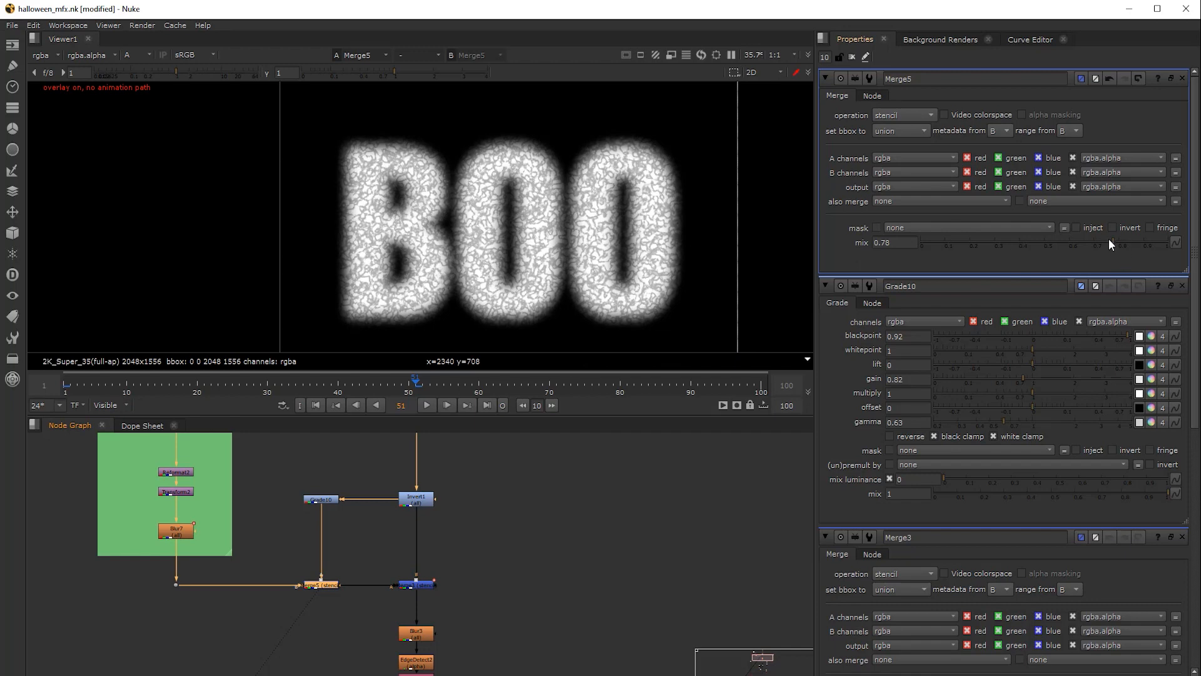
pyautogui.moveTo(1118, 241)
pyautogui.mouseDown()
pyautogui.moveTo(1144, 242)
pyautogui.moveTo(1129, 243)
pyautogui.mouseUp()
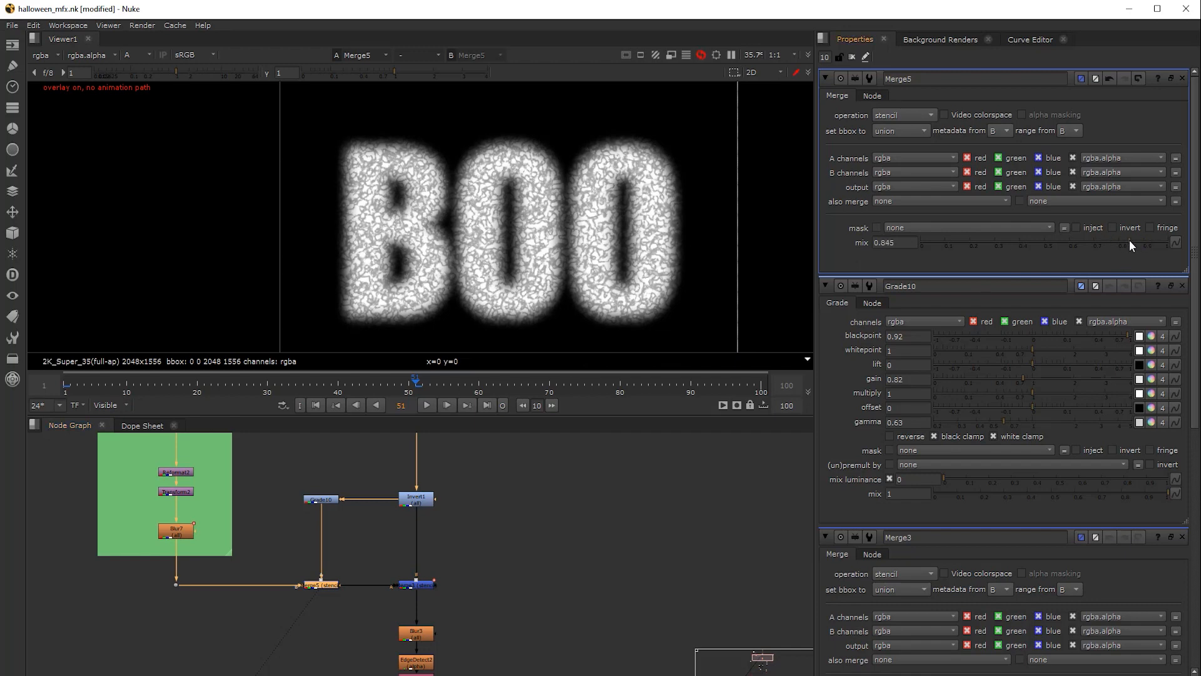
# Display the Merge3 output to examine the BOO shape stenciled out of the inverted noise
pyautogui.scroll(-3, 475, 539)
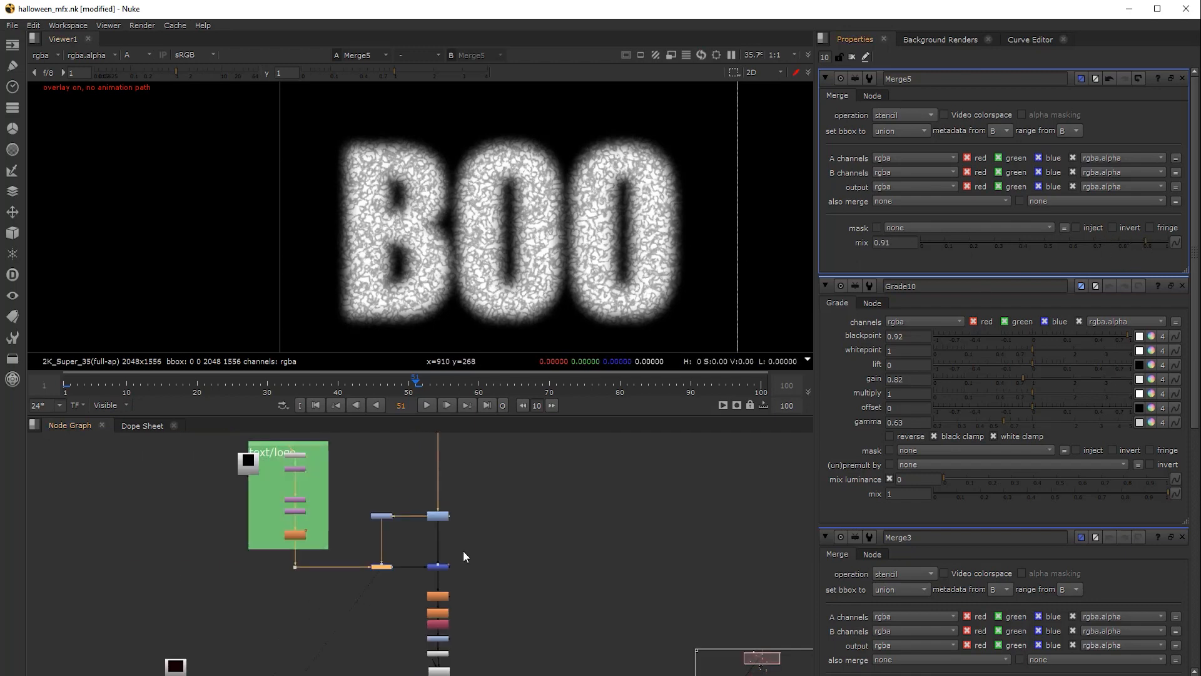
pyautogui.moveTo(463, 550); pyautogui.dragTo(420, 578)
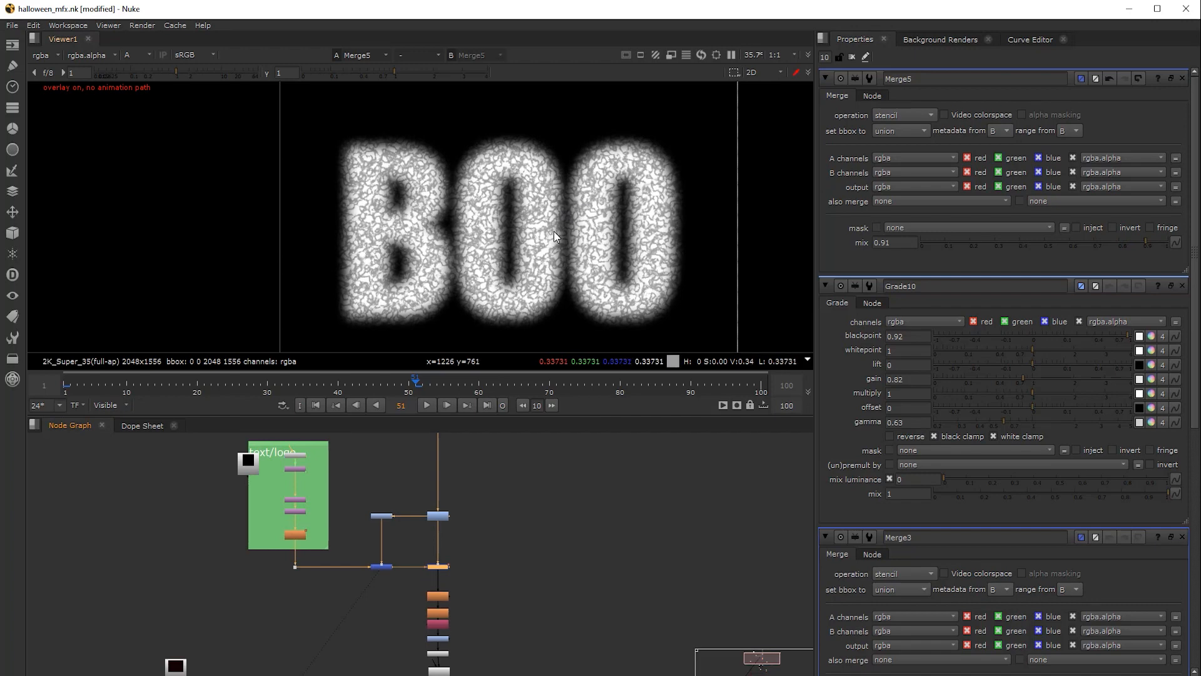
pyautogui.scroll(3, 446, 570)
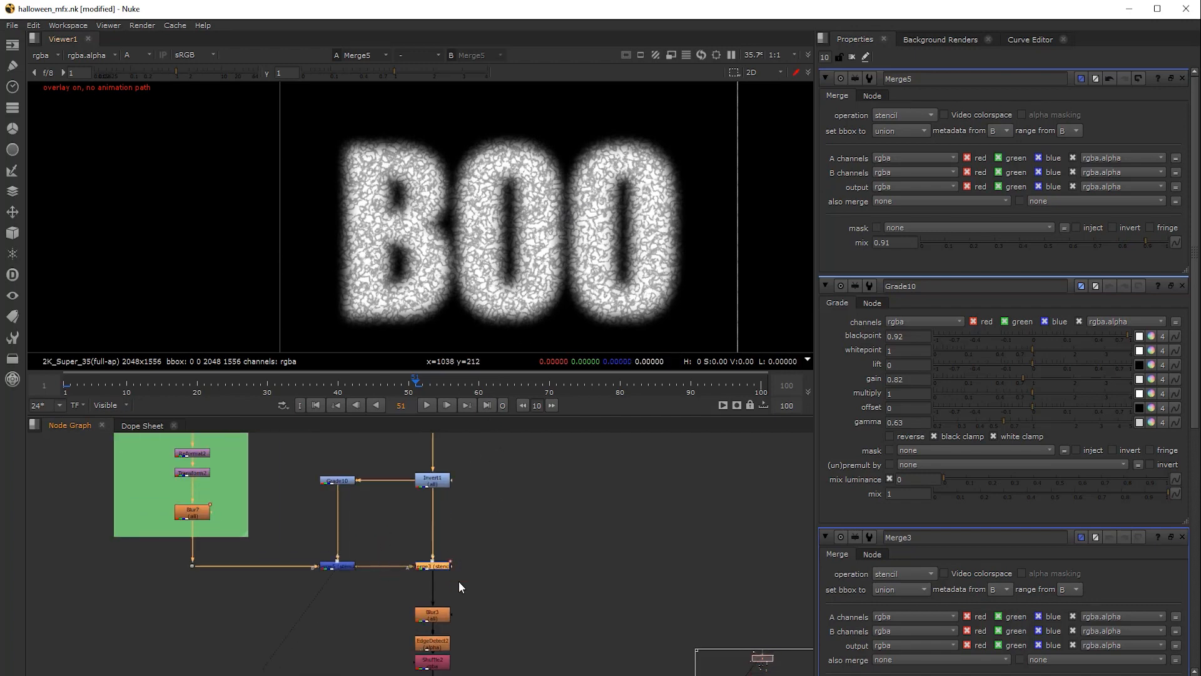
pyautogui.press('1')
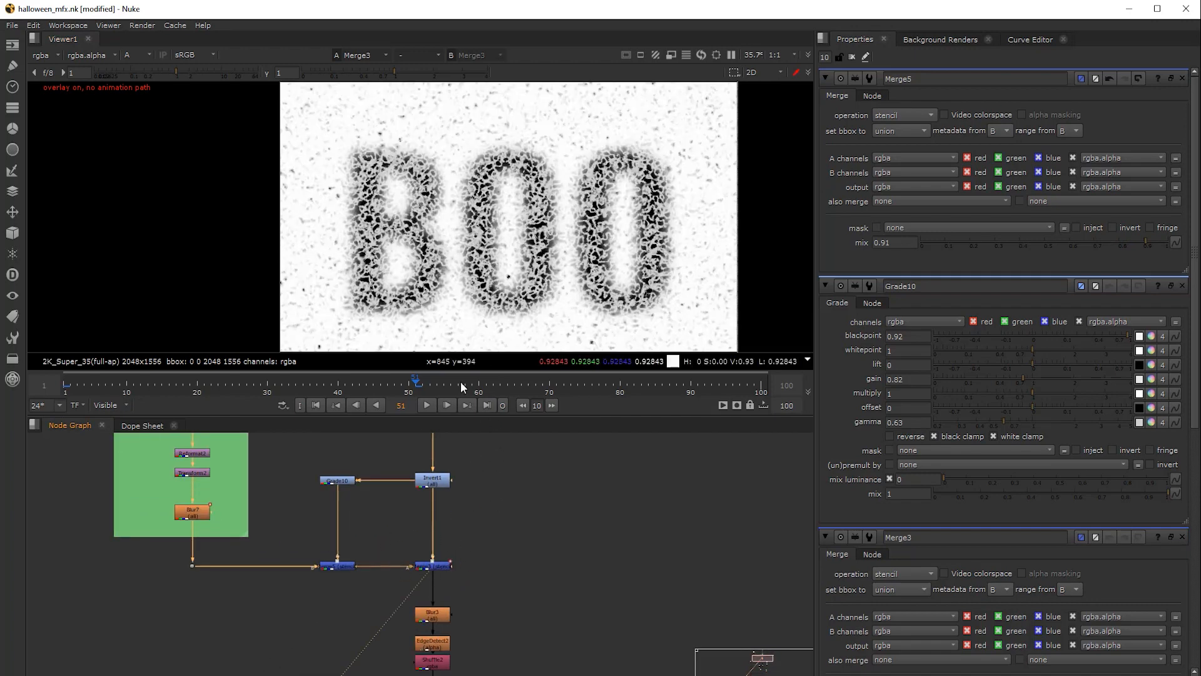
# Toggle Merge3 off and on to compare the noise with and without the stenciled BOO, leaving the node enabled
pyautogui.click(438, 566)
pyautogui.press('d')
pyautogui.press('d')
pyautogui.press('d')
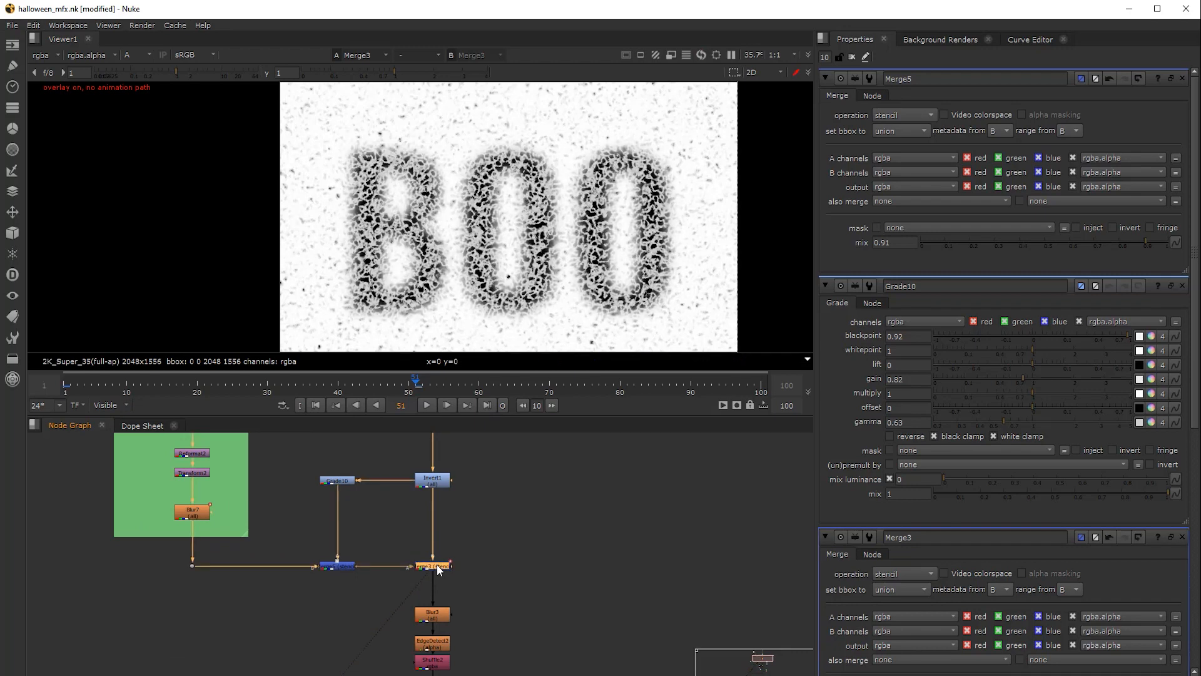
pyautogui.press('d')
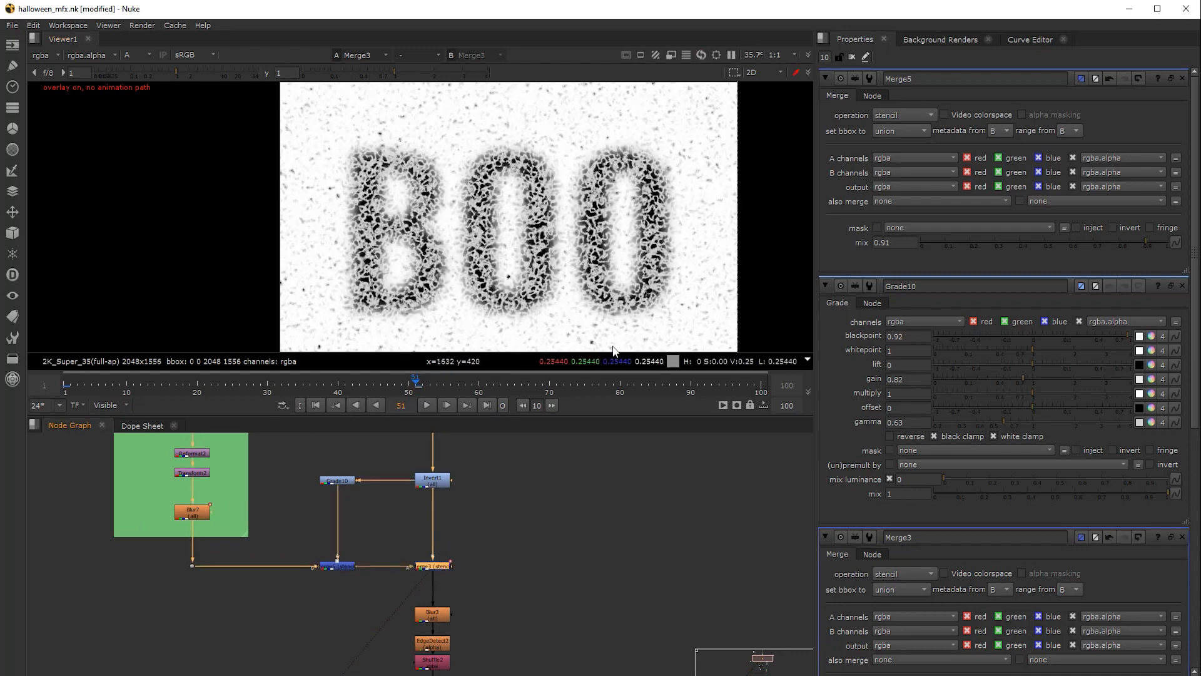
pyautogui.press('d')
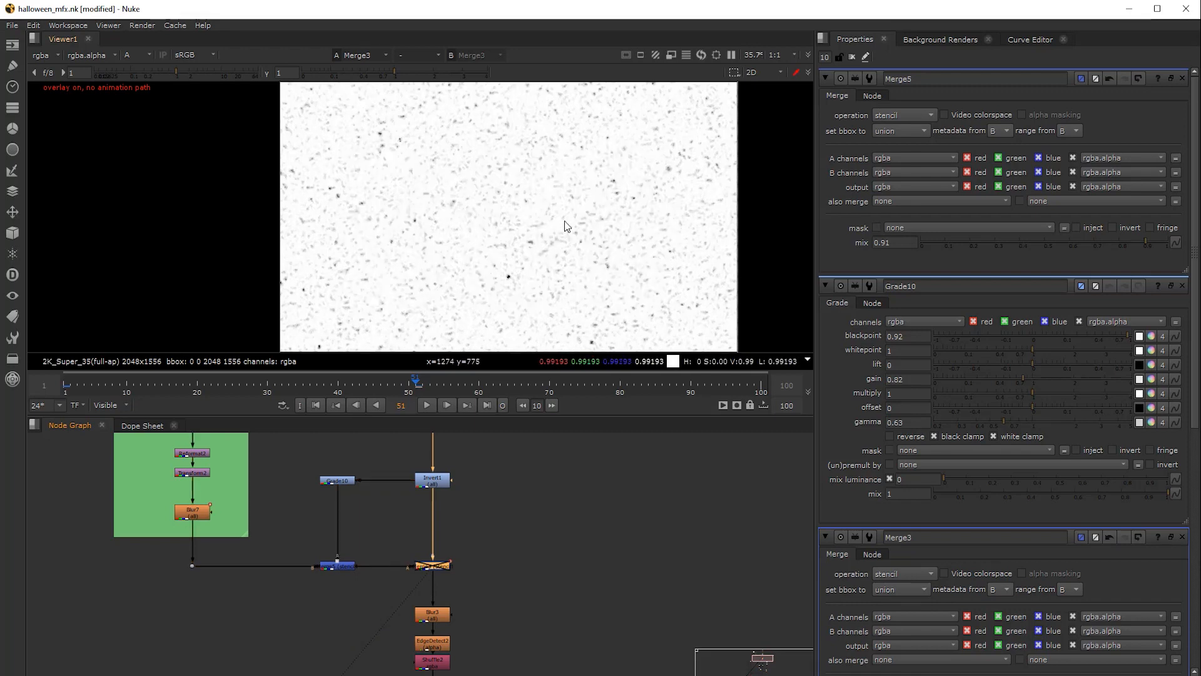
pyautogui.press('d')
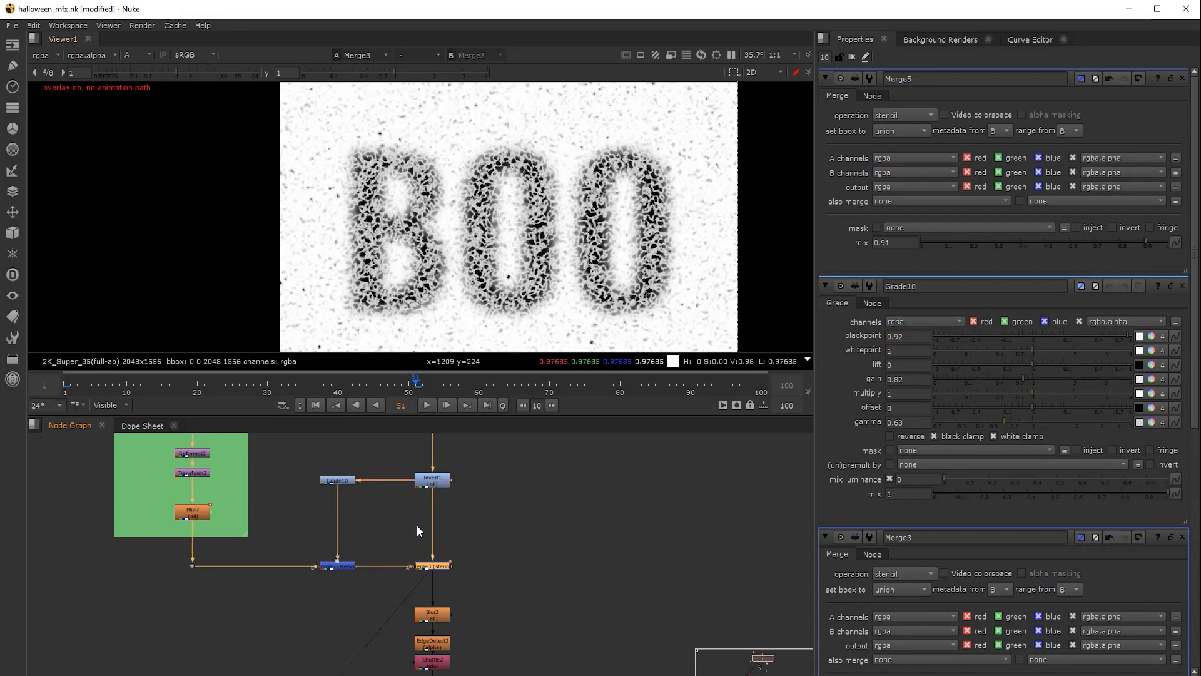
# Open the Merge3 properties and compare its stencil result at frame 1 and frame 51
pyautogui.doubleClick(436, 567)
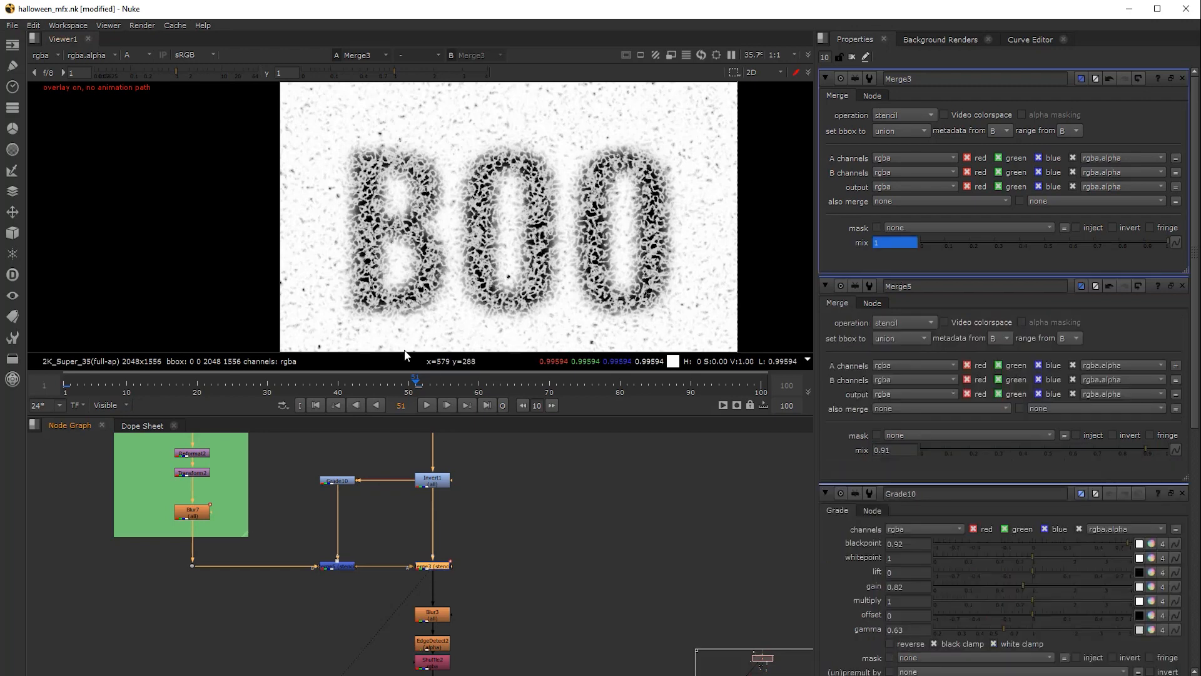
pyautogui.click(65, 388)
pyautogui.click(415, 381)
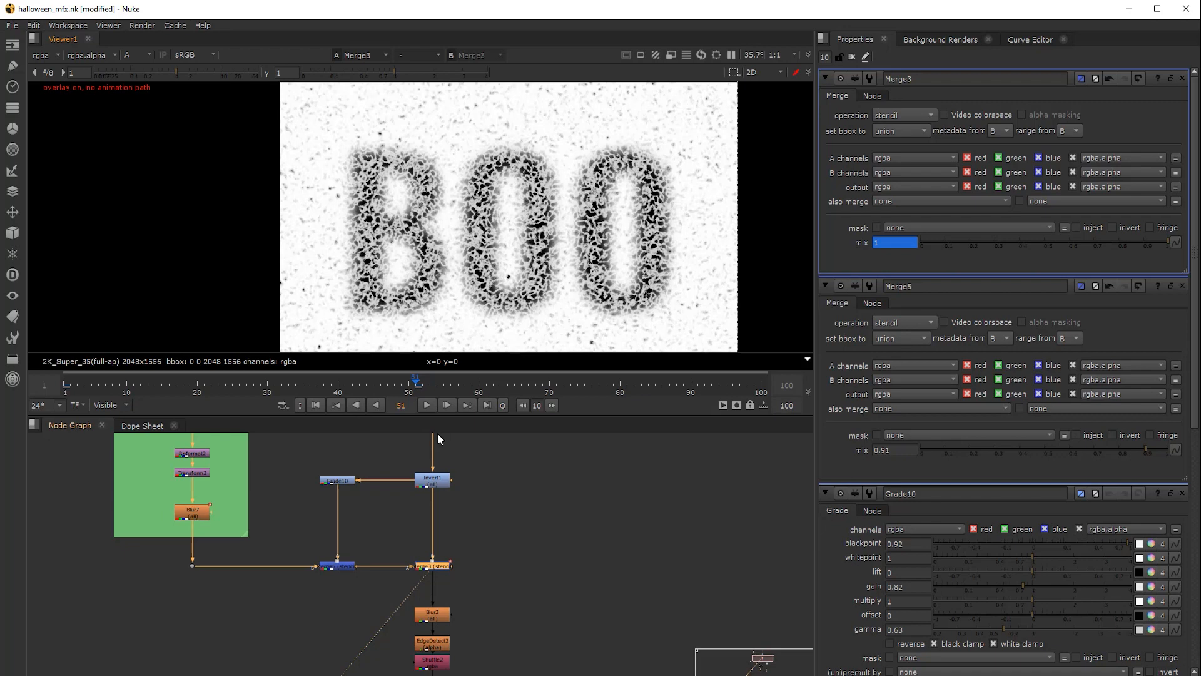
pyautogui.moveTo(487, 574); pyautogui.dragTo(503, 509, button='middle')
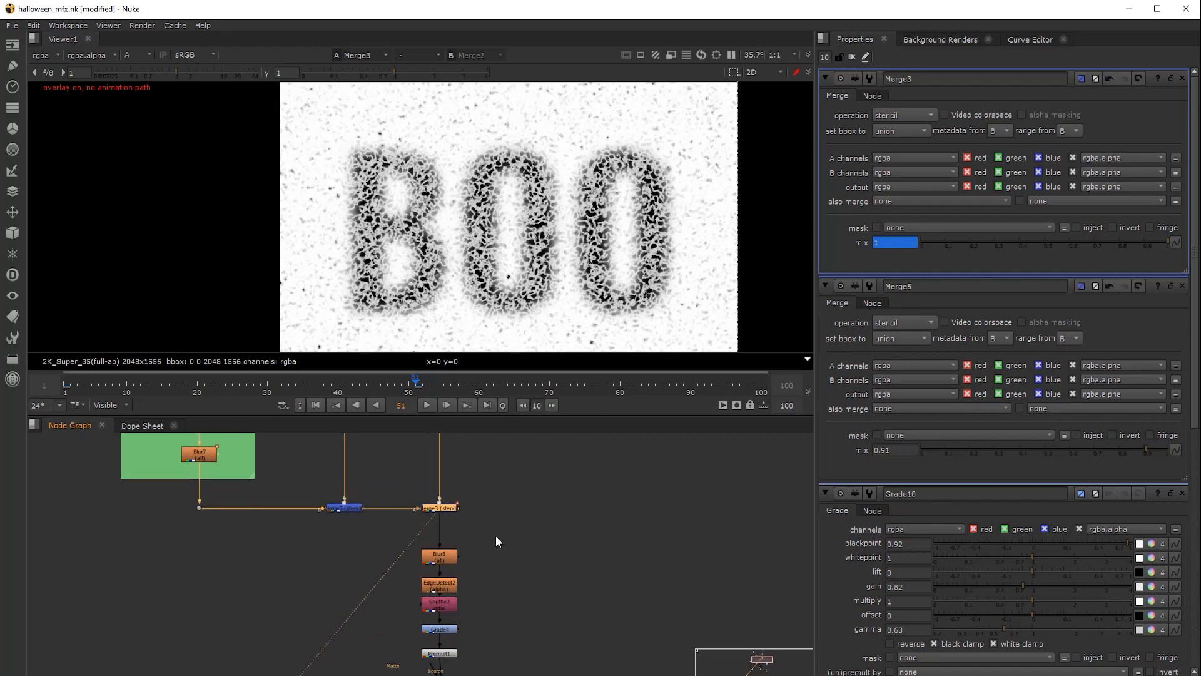
# Display the Blur3 output and the EdgeDetect2 output to examine how the blurred noise becomes edge lines around BOO
pyautogui.click(447, 560)
pyautogui.press('1')
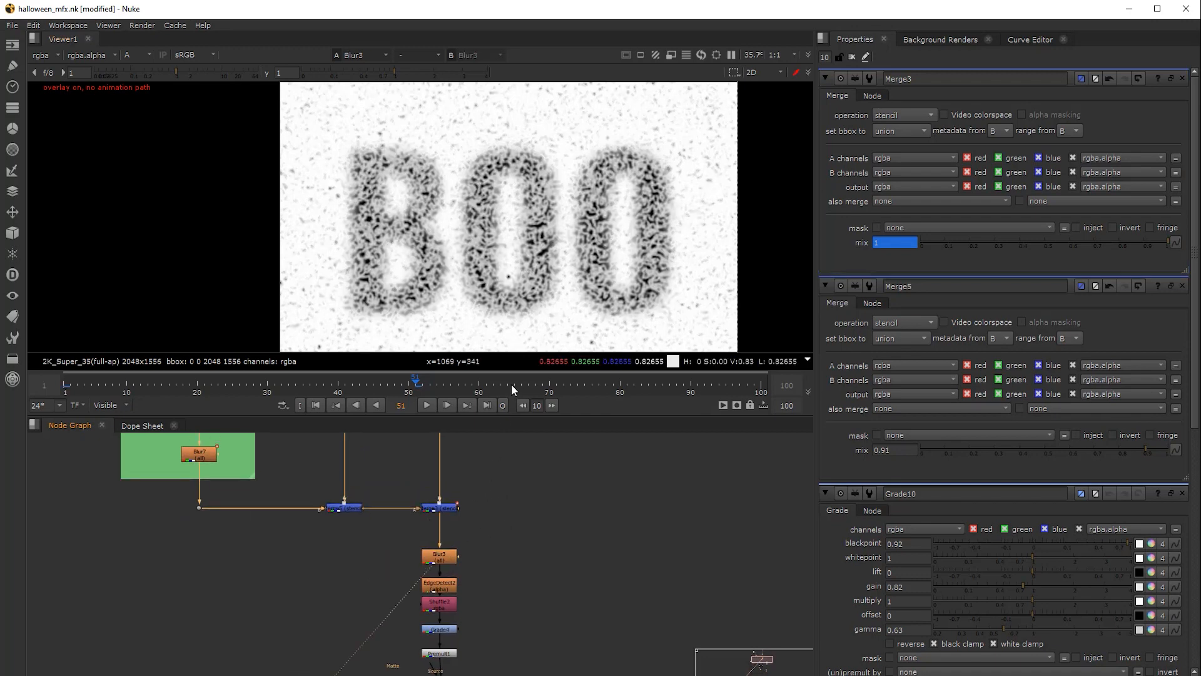
pyautogui.click(446, 587)
pyautogui.press('1')
pyautogui.moveTo(501, 248); pyautogui.dragTo(453, 292, button='middle')
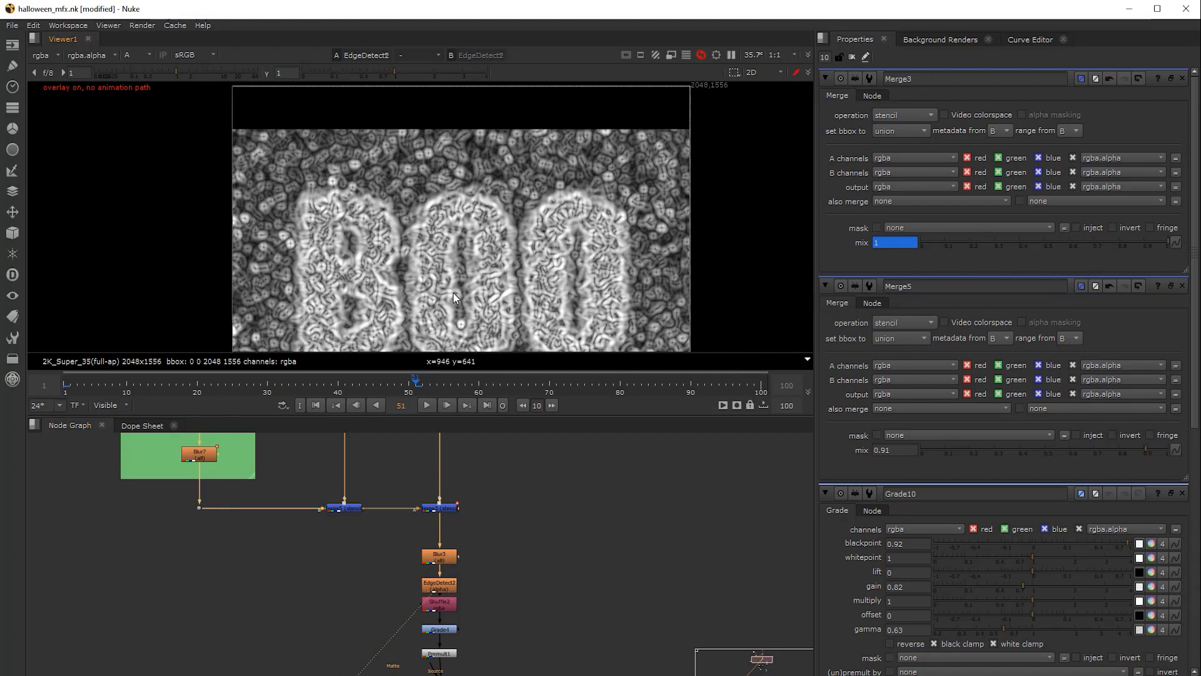
pyautogui.moveTo(453, 250)
pyautogui.mouseDown(button='middle')
pyautogui.moveTo(475, 305)
pyautogui.moveTo(449, 247)
pyautogui.mouseUp(button='middle')
# Enlarge the viewer area and play the EdgeDetect2 animation from frame 1 to examine how BOO emerges, stopping the playback
pyautogui.click(343, 405)
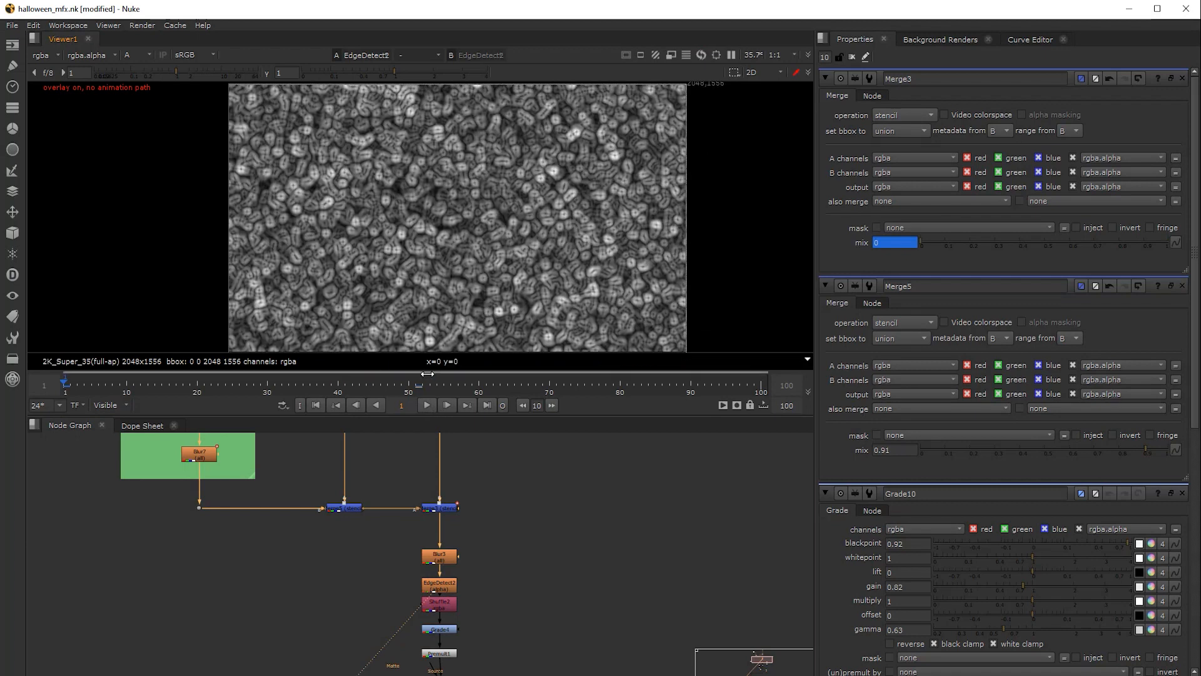
pyautogui.moveTo(419, 417); pyautogui.dragTo(424, 455)
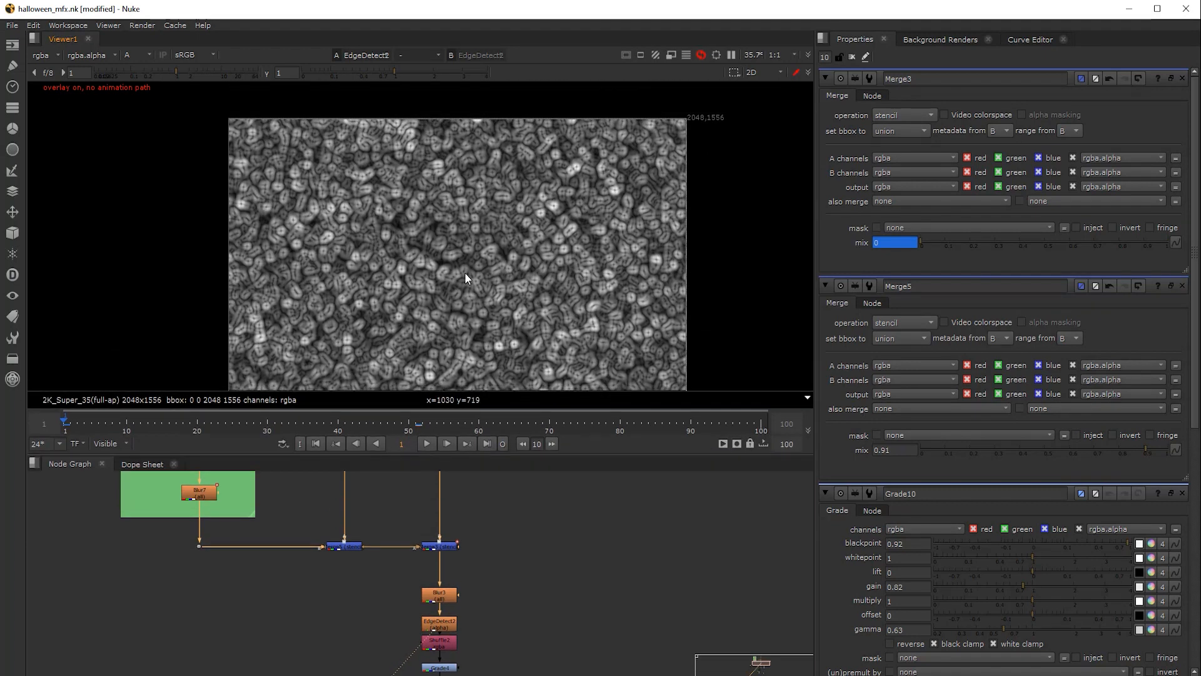
pyautogui.click(428, 443)
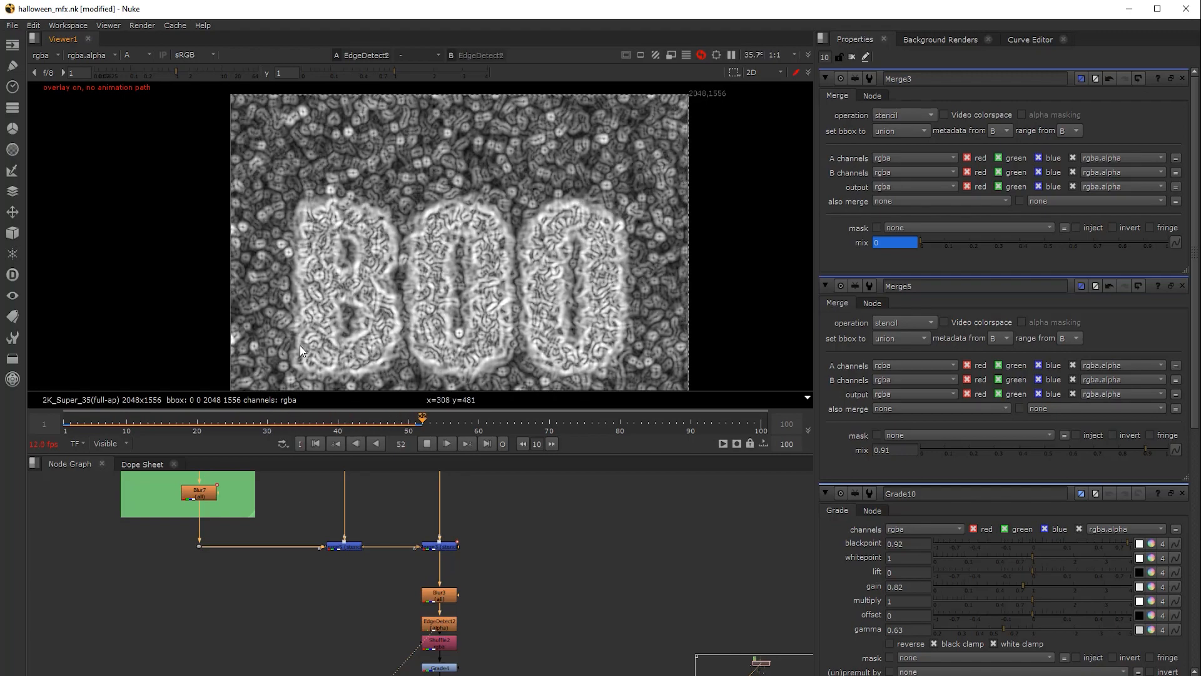
pyautogui.click(316, 443)
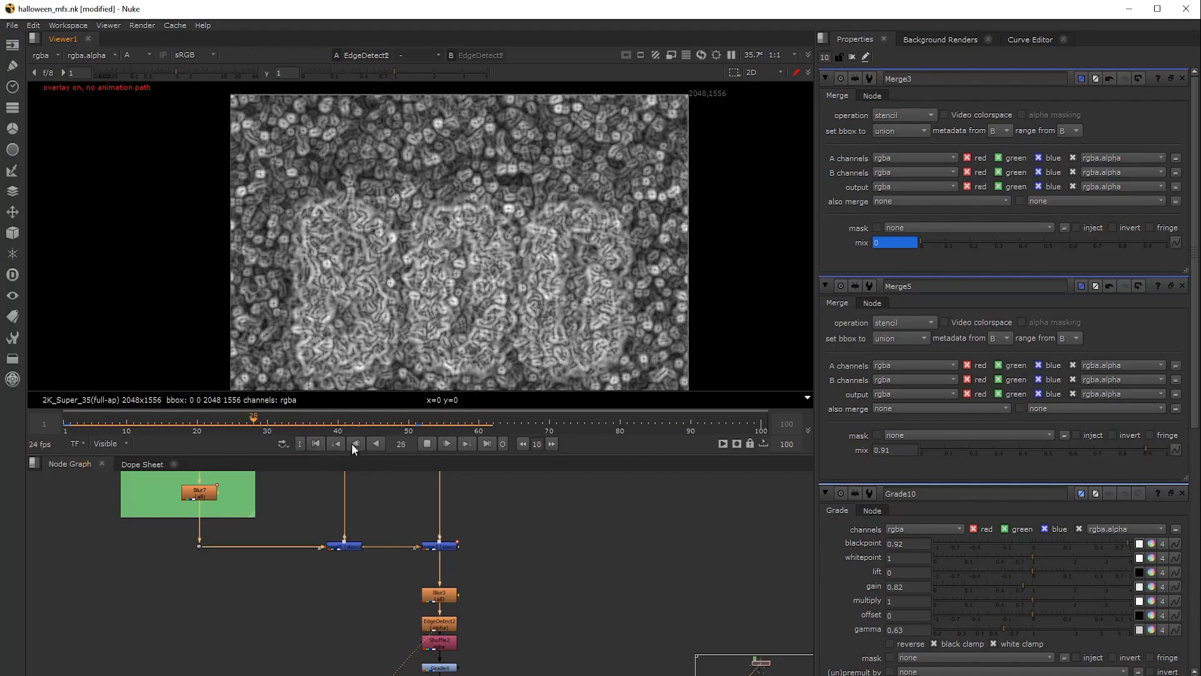
pyautogui.click(301, 419)
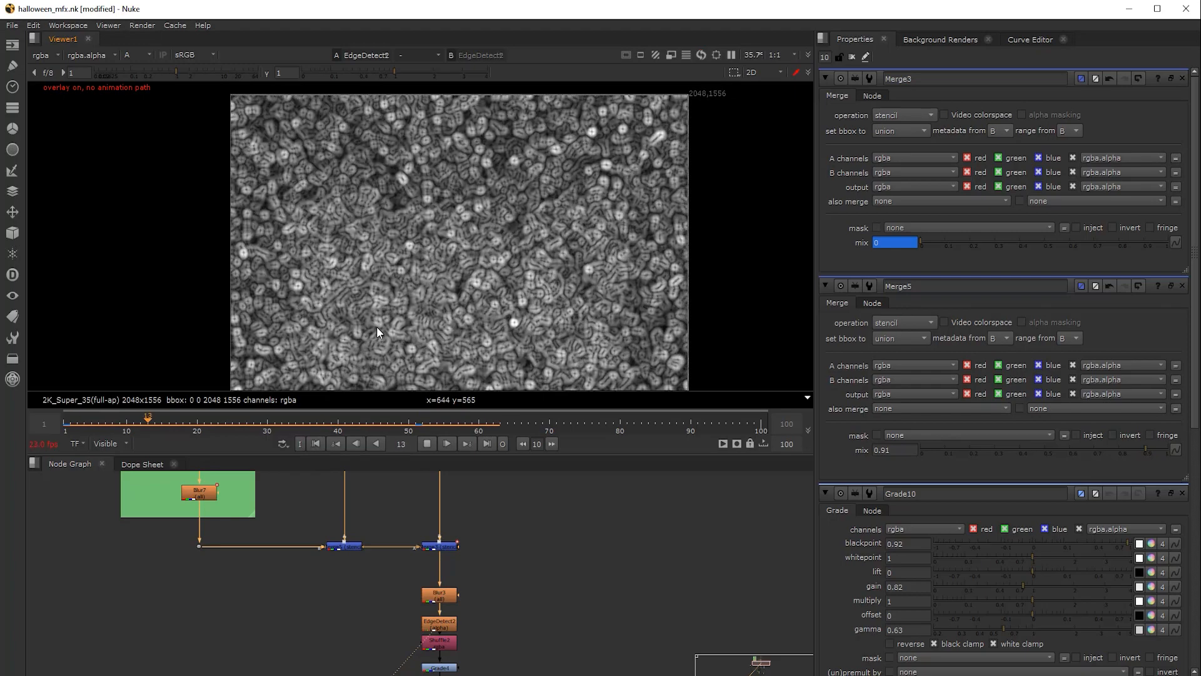
pyautogui.click(427, 443)
# Reset the timeline range and compare the EdgeDetect2 output at frame 1 and frame 51
pyautogui.moveTo(78, 422); pyautogui.dragTo(68, 421)
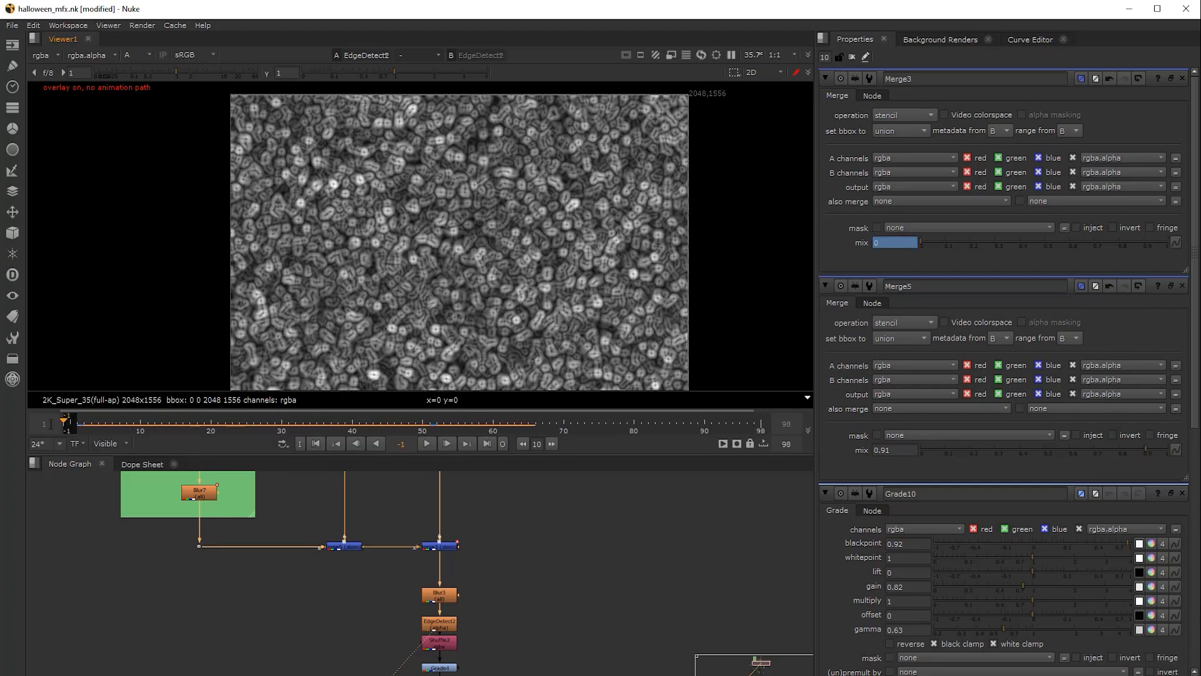
pyautogui.middleClick(87, 424)
pyautogui.click(66, 426)
pyautogui.click(419, 423)
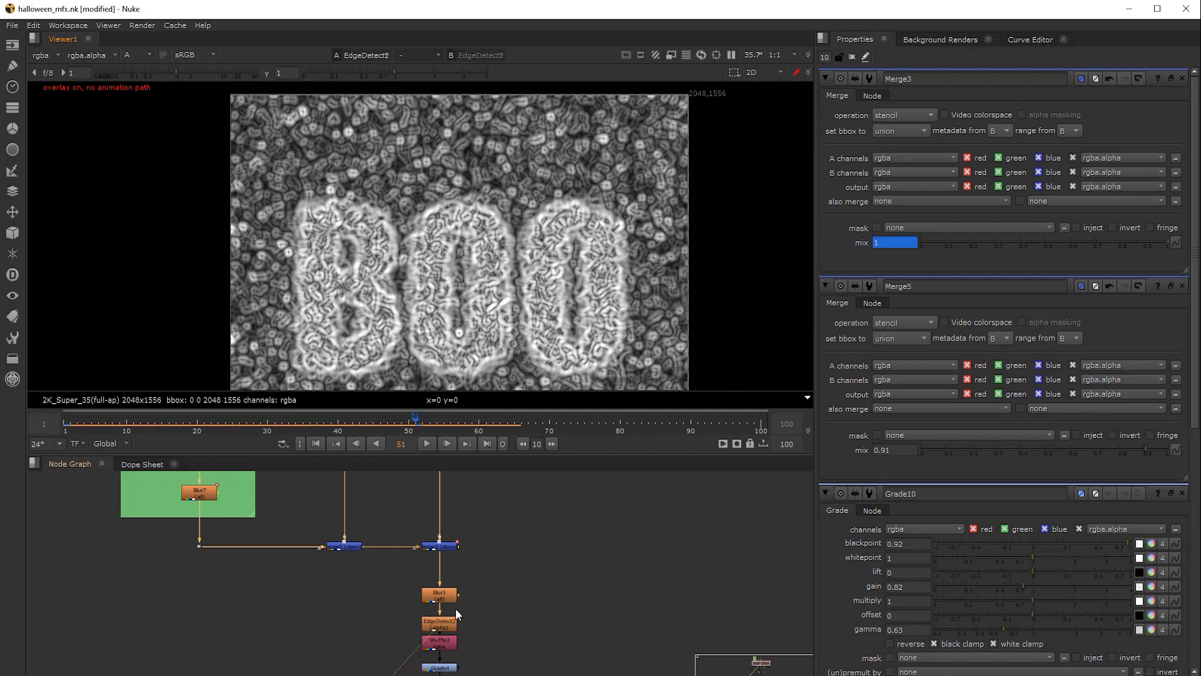
# Open the Merge5 stencil properties, try several mix strengths on the lettering, and set the mix to 0.78
pyautogui.moveTo(520, 578); pyautogui.dragTo(522, 650, button='middle')
pyautogui.scroll(-1, 479, 609)
pyautogui.moveTo(398, 517); pyautogui.dragTo(355, 462, button='middle')
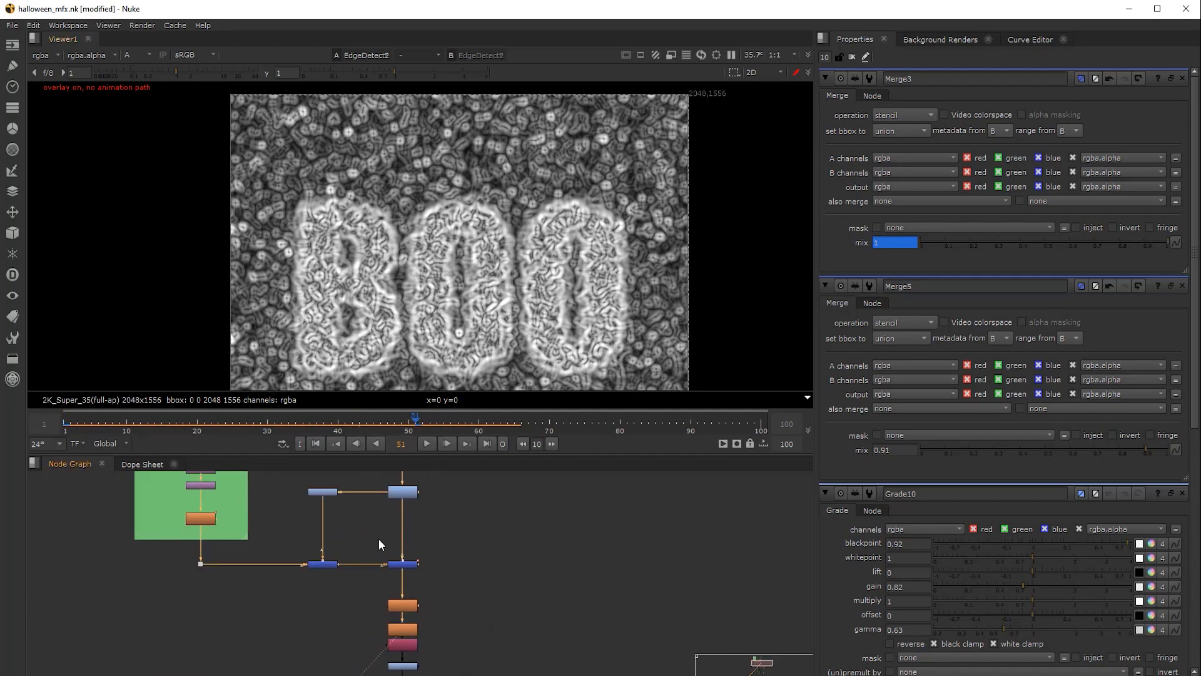
pyautogui.scroll(1, 402, 553)
pyautogui.click(412, 566)
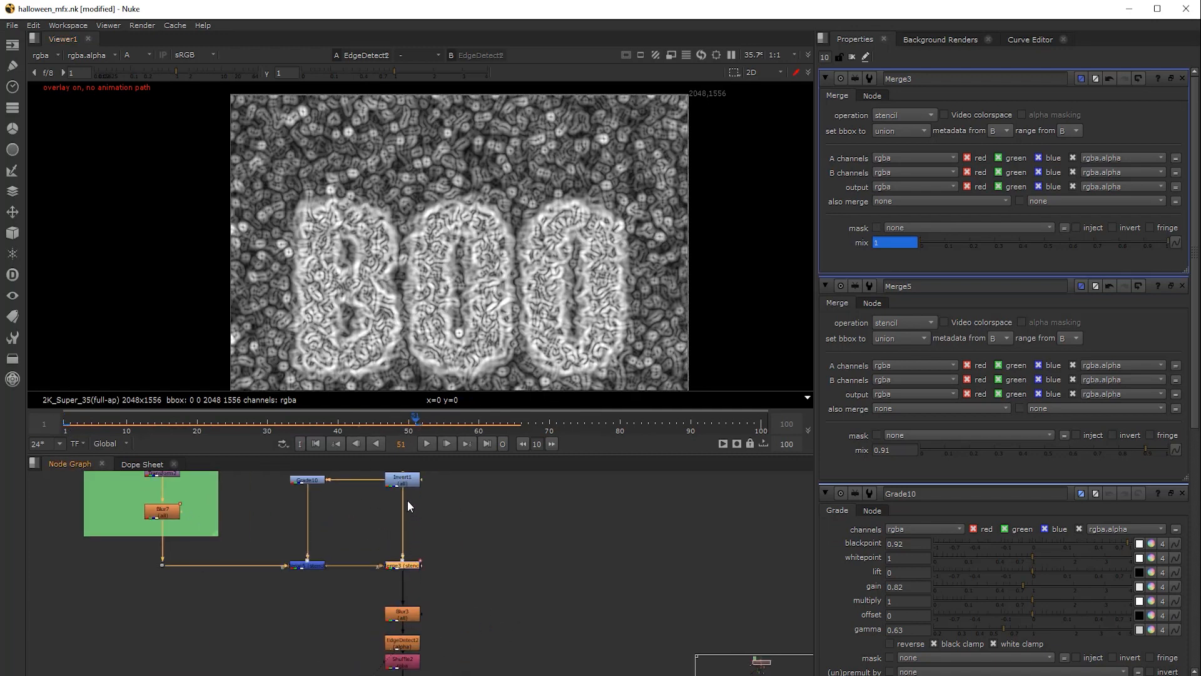
pyautogui.doubleClick(307, 565)
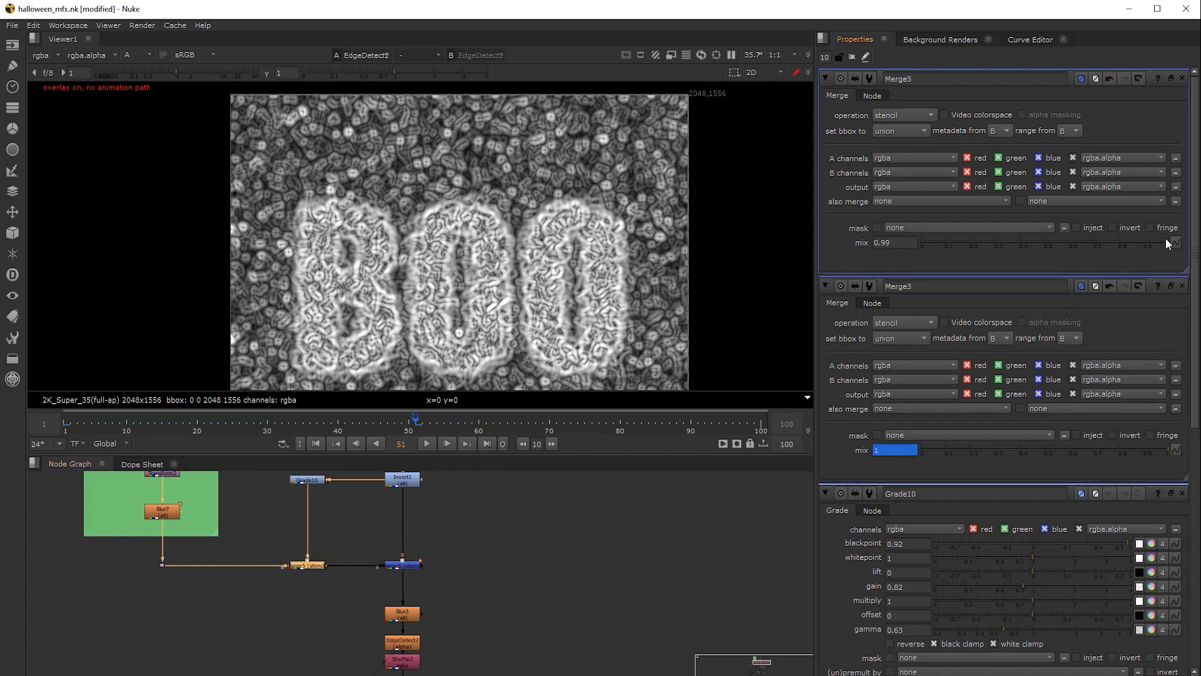
pyautogui.moveTo(1165, 239)
pyautogui.mouseDown()
pyautogui.moveTo(1039, 236)
pyautogui.moveTo(1144, 239)
pyautogui.mouseUp()
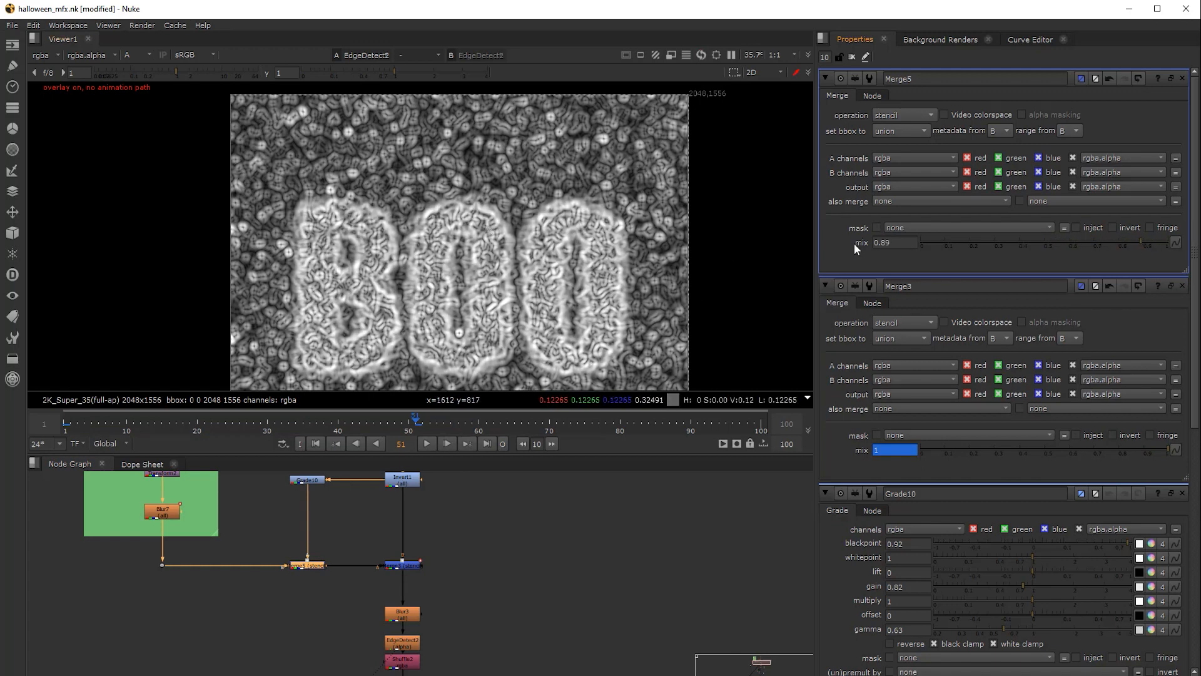
pyautogui.moveTo(1143, 241); pyautogui.dragTo(1055, 246)
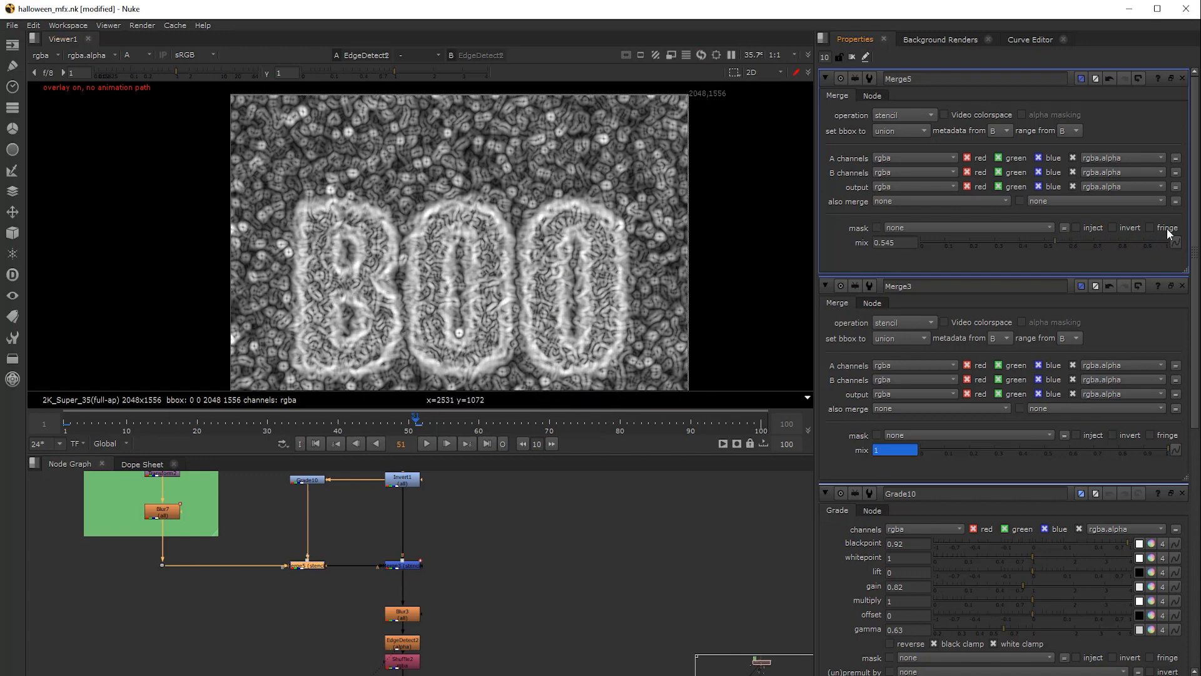
pyautogui.click(999, 245)
pyautogui.moveTo(999, 246); pyautogui.dragTo(1105, 246)
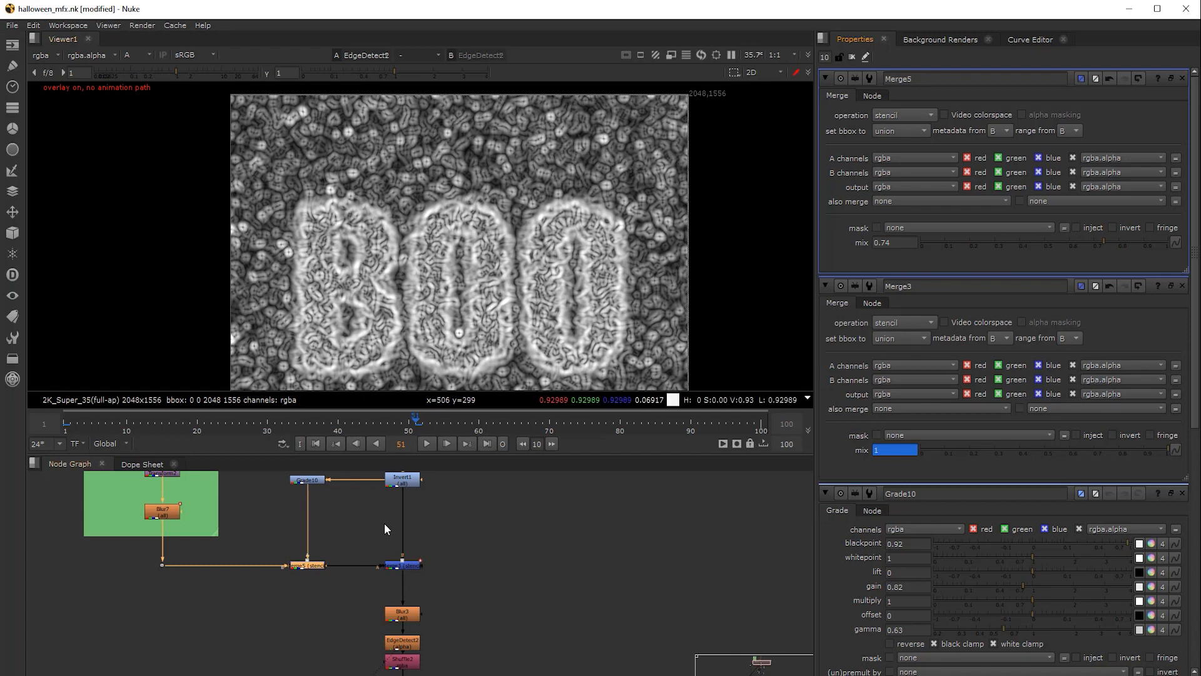
pyautogui.click(1113, 244)
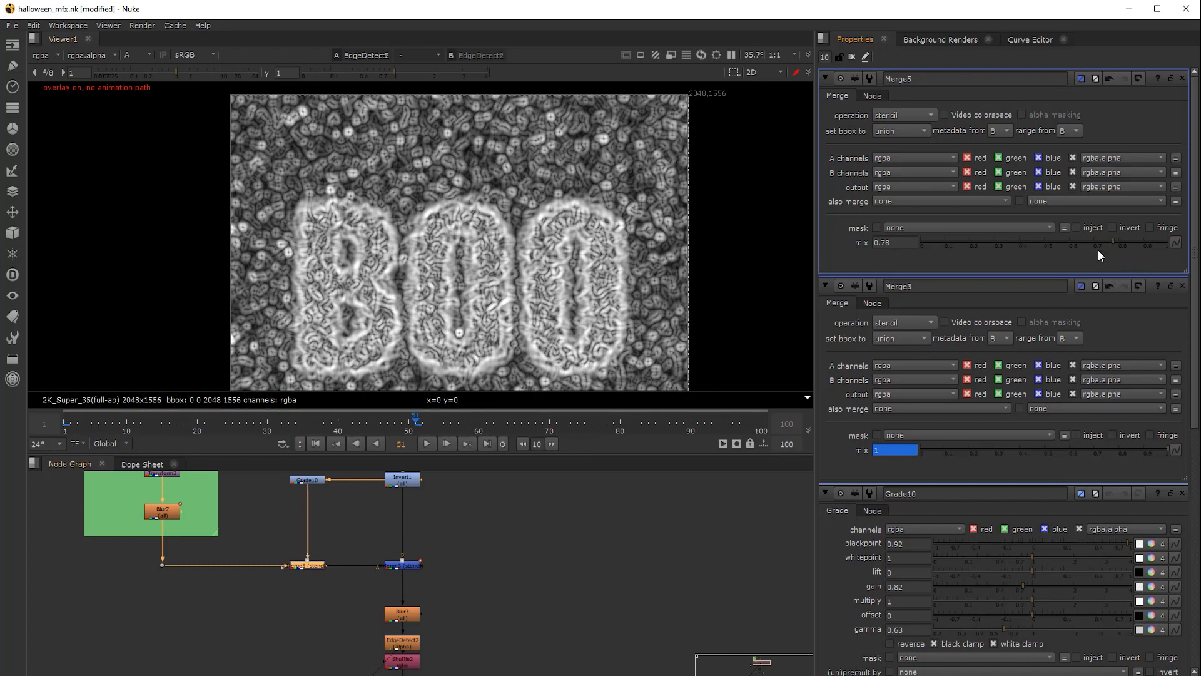
# Open the Blur7 properties, compare sizes of 100 and 23.5 on the letter edges, and set the blur size to 44 at frame 51
pyautogui.doubleClick(164, 512)
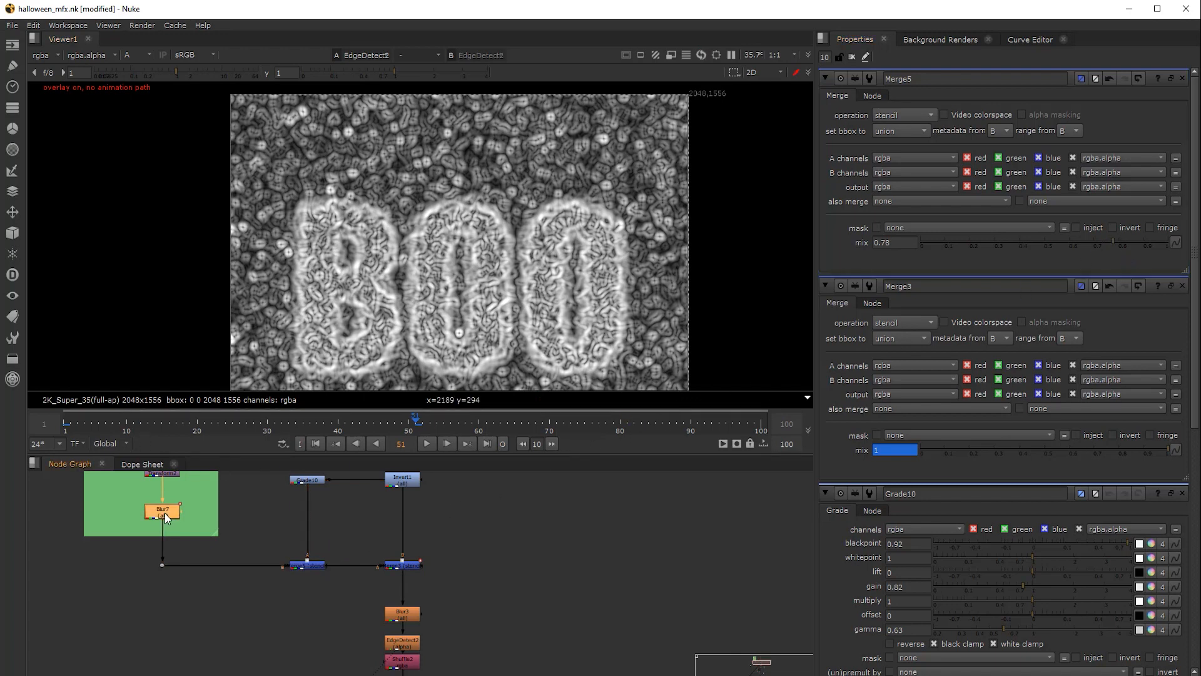
pyautogui.moveTo(1088, 129); pyautogui.dragTo(1161, 136)
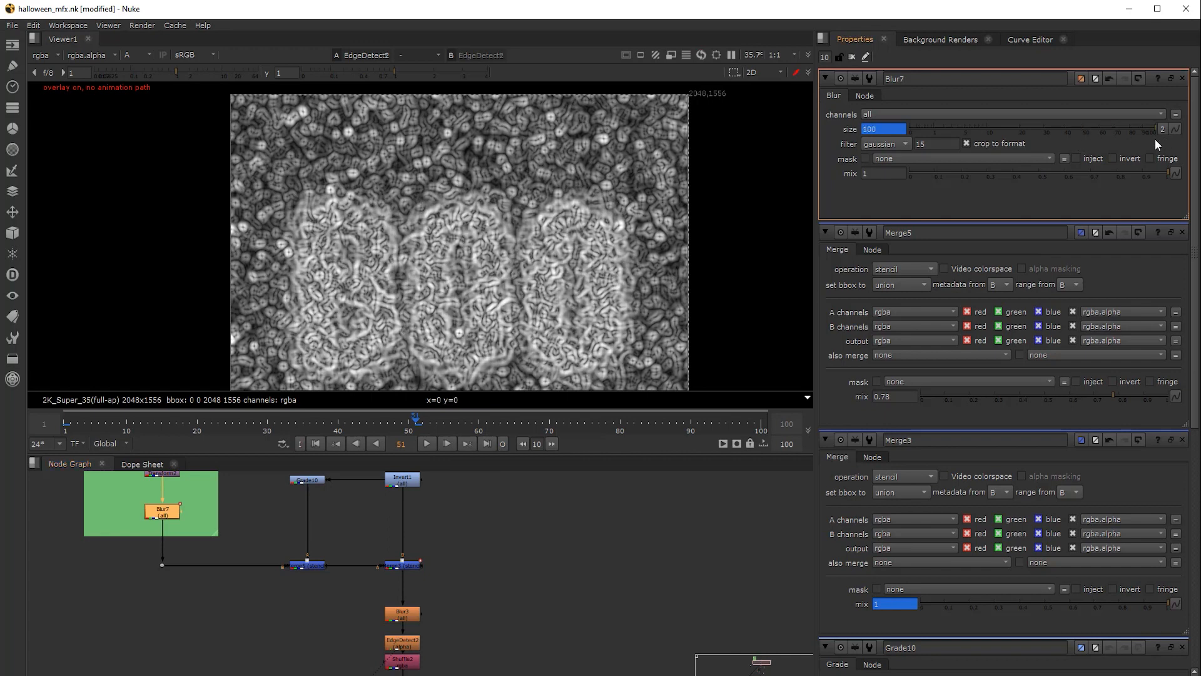
pyautogui.moveTo(1155, 141); pyautogui.dragTo(1144, 140)
pyautogui.moveTo(1151, 126); pyautogui.dragTo(1029, 130)
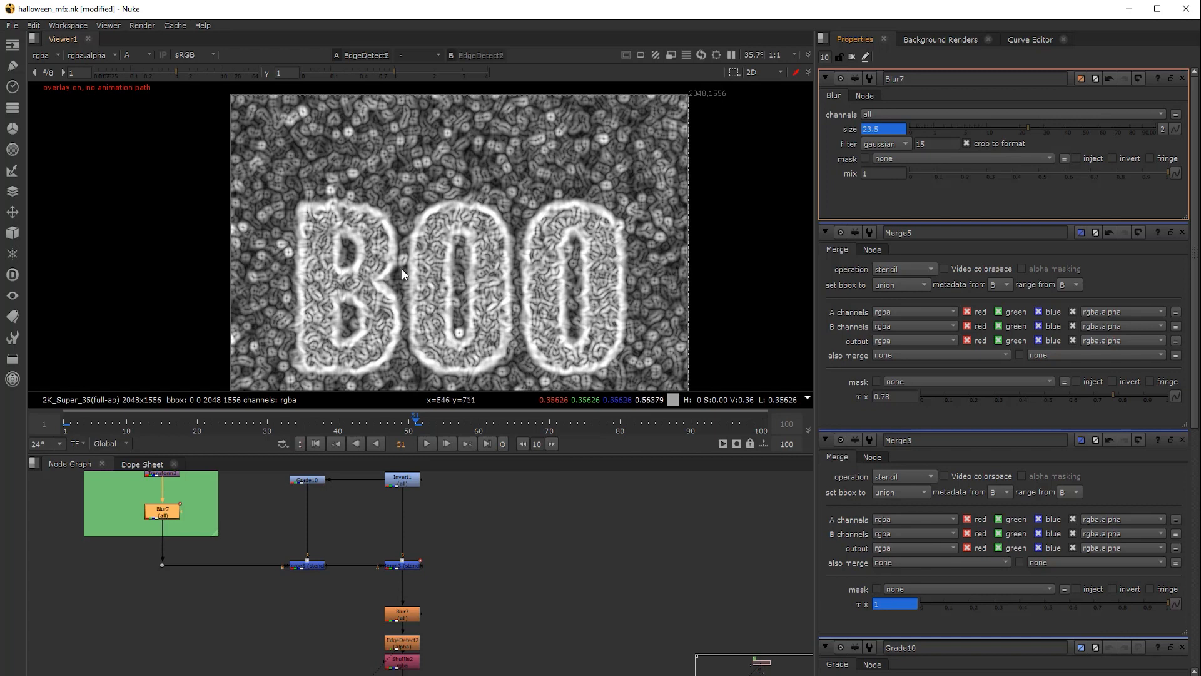
pyautogui.scroll(2, 316, 269)
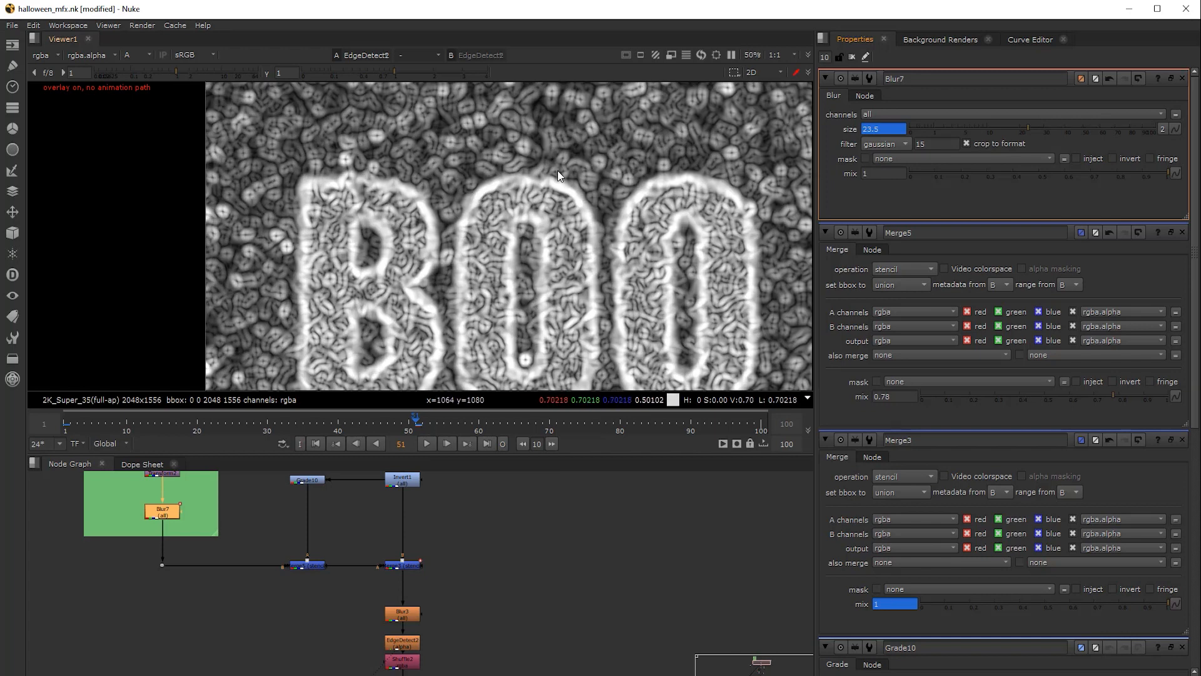
pyautogui.scroll(-1, 556, 219)
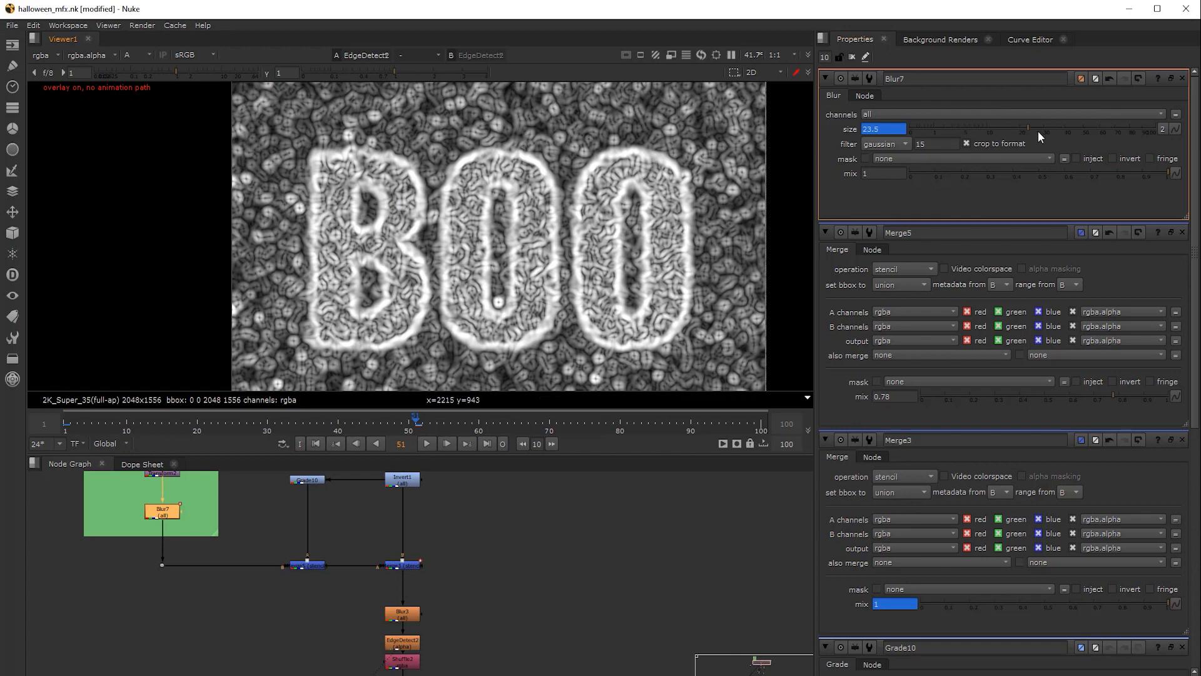
pyautogui.moveTo(1044, 130); pyautogui.dragTo(1072, 141)
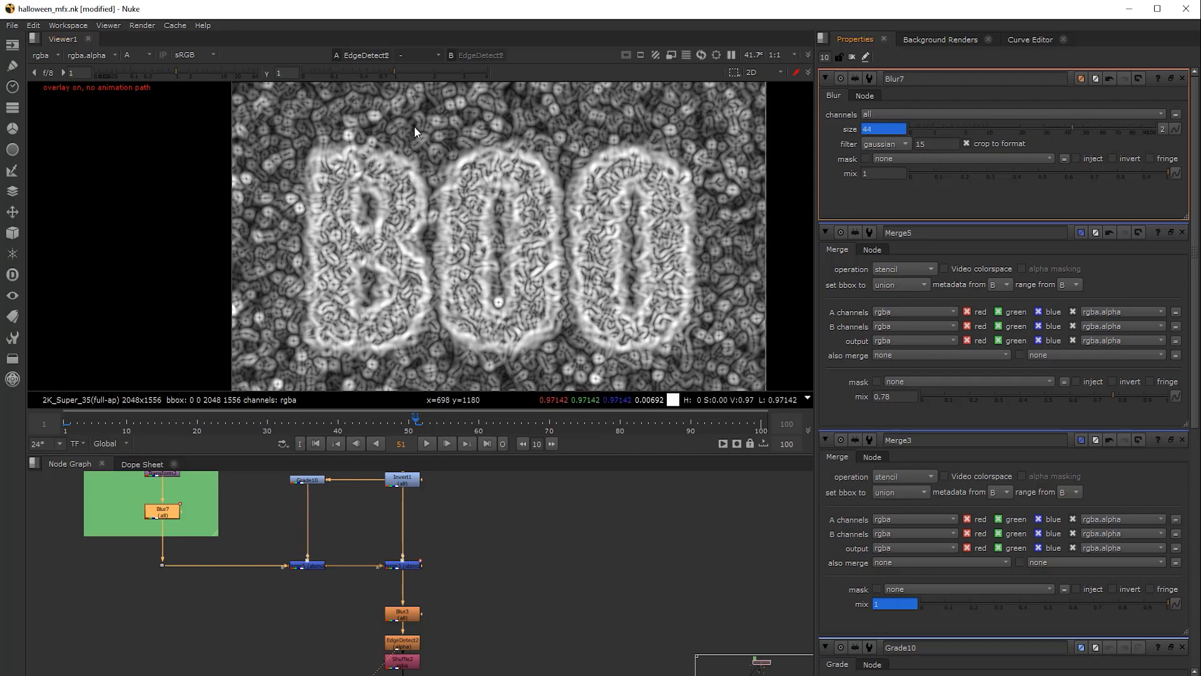
pyautogui.scroll(-1, 444, 249)
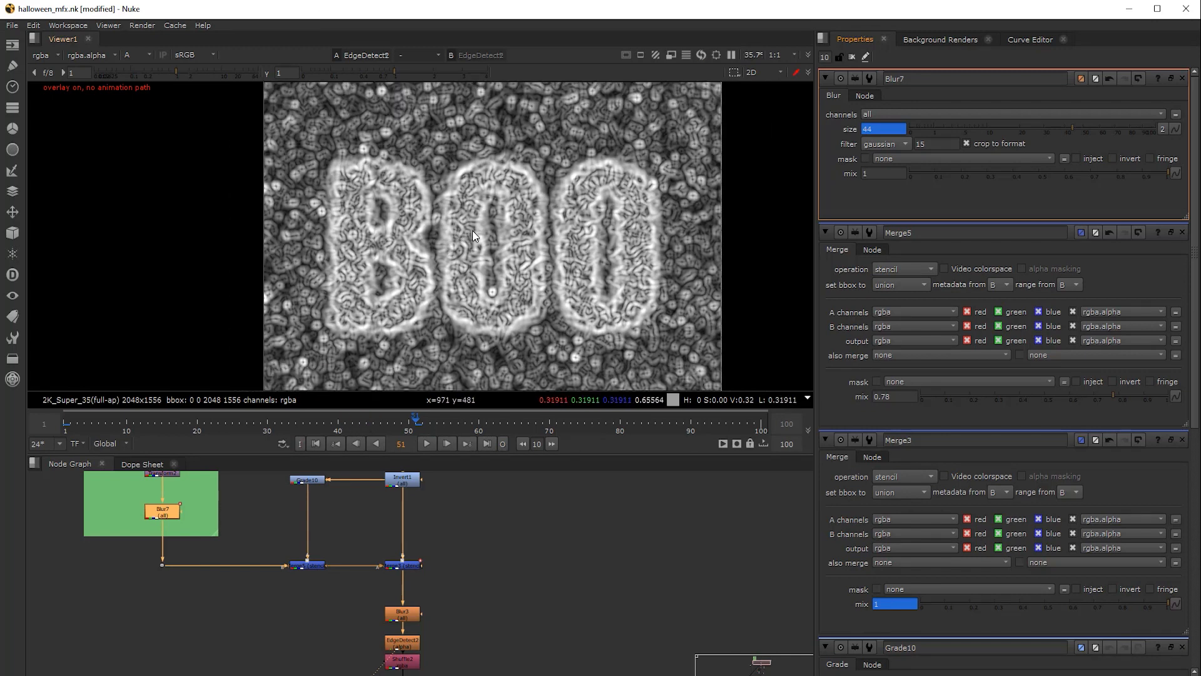
# Play the edge-detected BOO animation from frame 1 with the adjusted blur and stop at frame 67
pyautogui.moveTo(460, 503); pyautogui.dragTo(457, 458, button='middle')
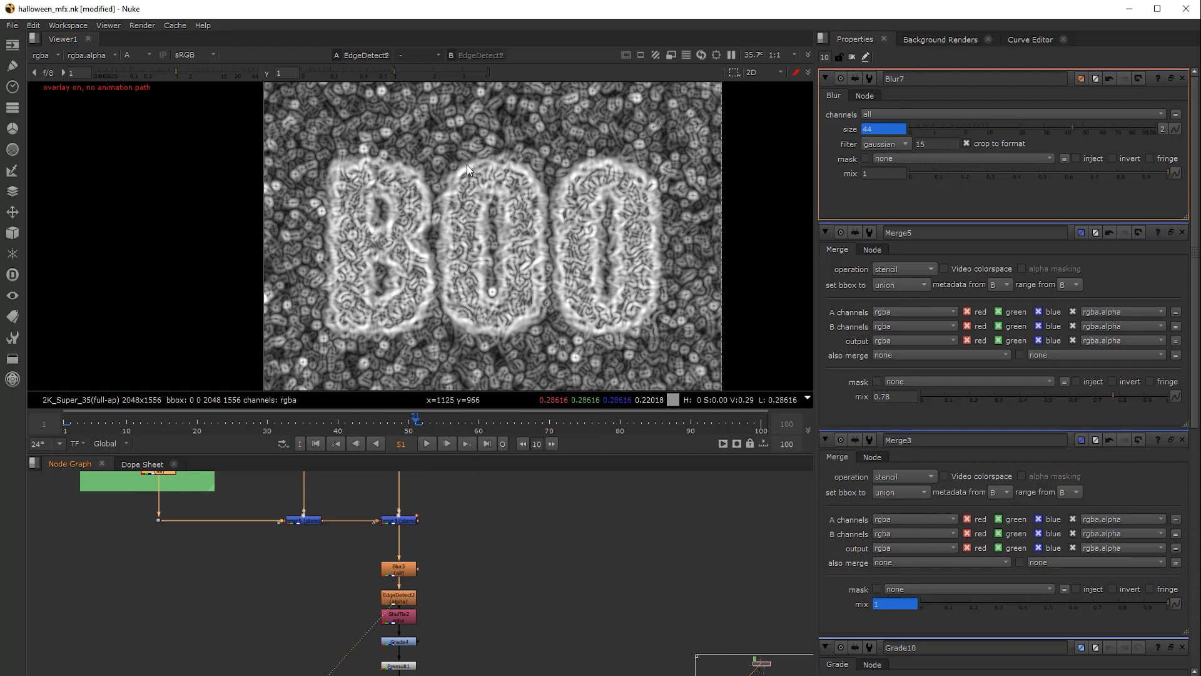
pyautogui.click(316, 444)
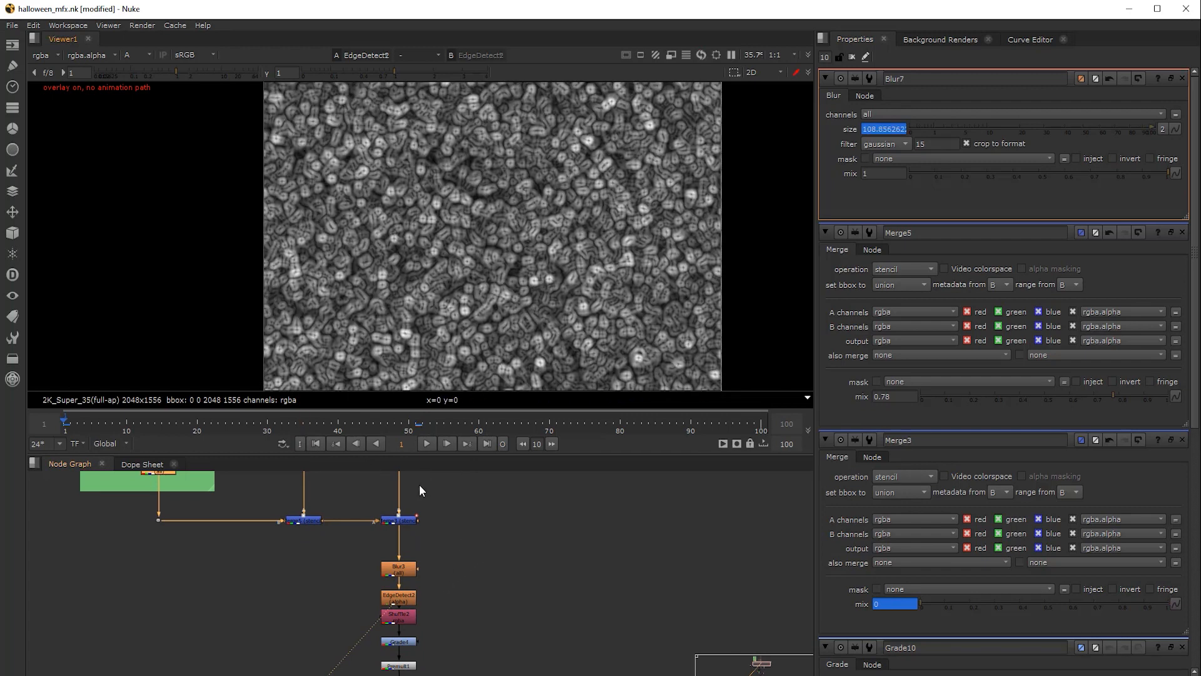
pyautogui.click(428, 444)
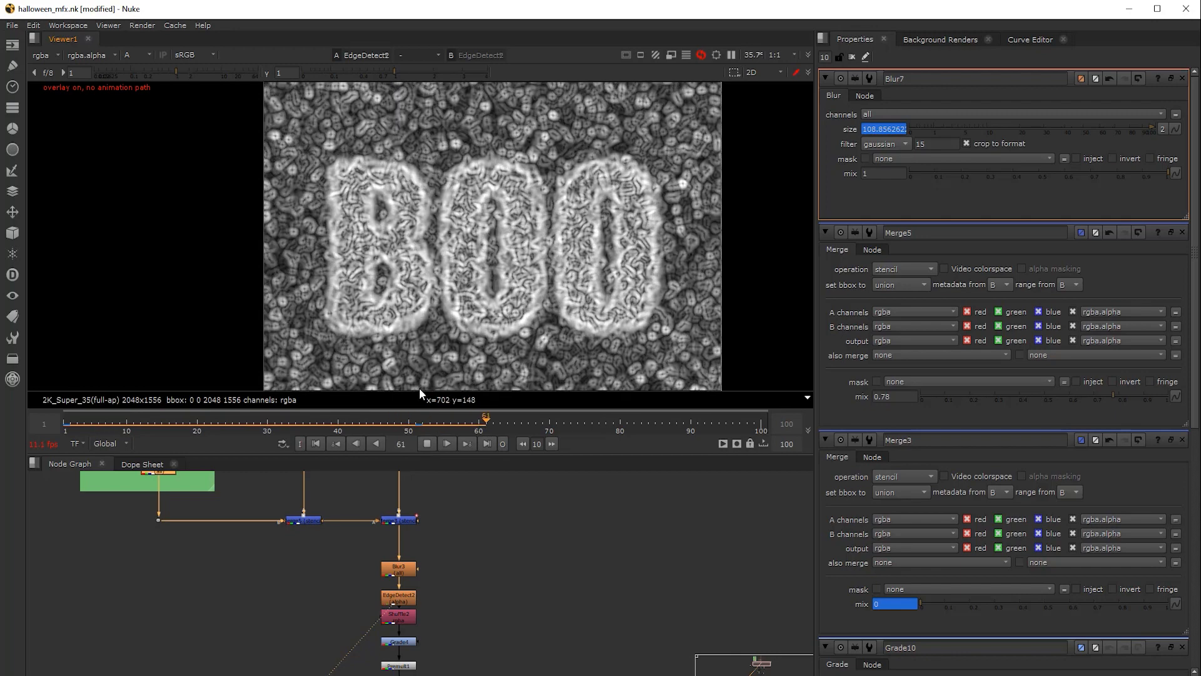
pyautogui.click(428, 444)
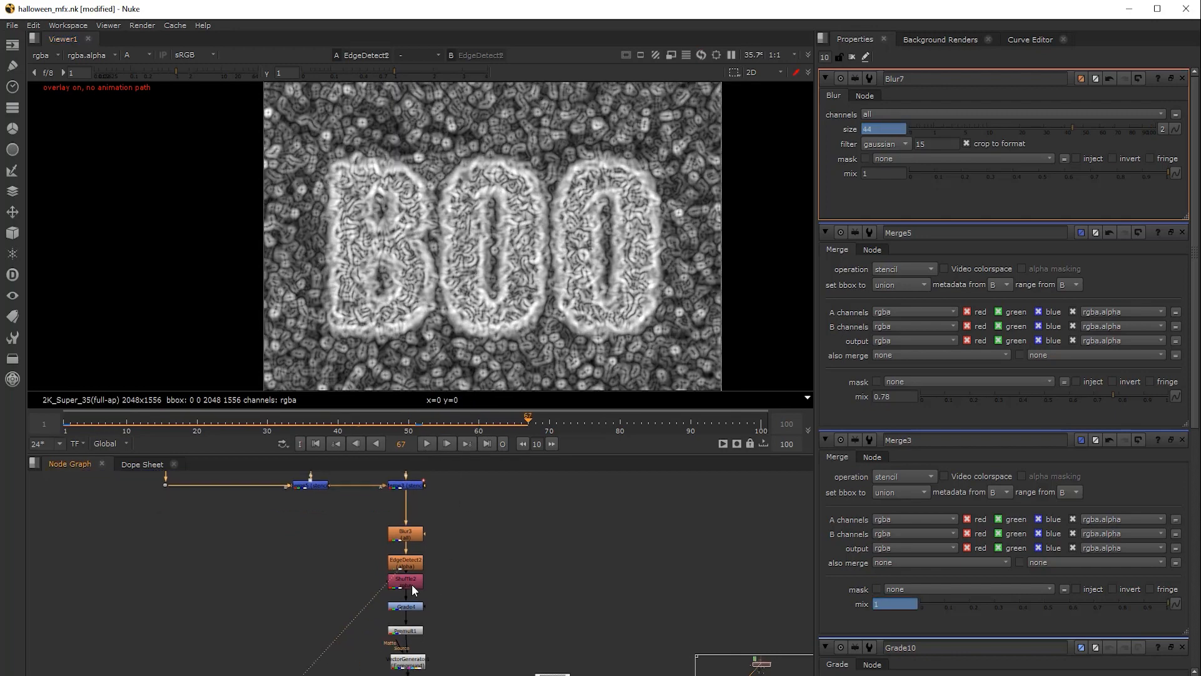
pyautogui.moveTo(520, 301); pyautogui.dragTo(487, 295, button='middle')
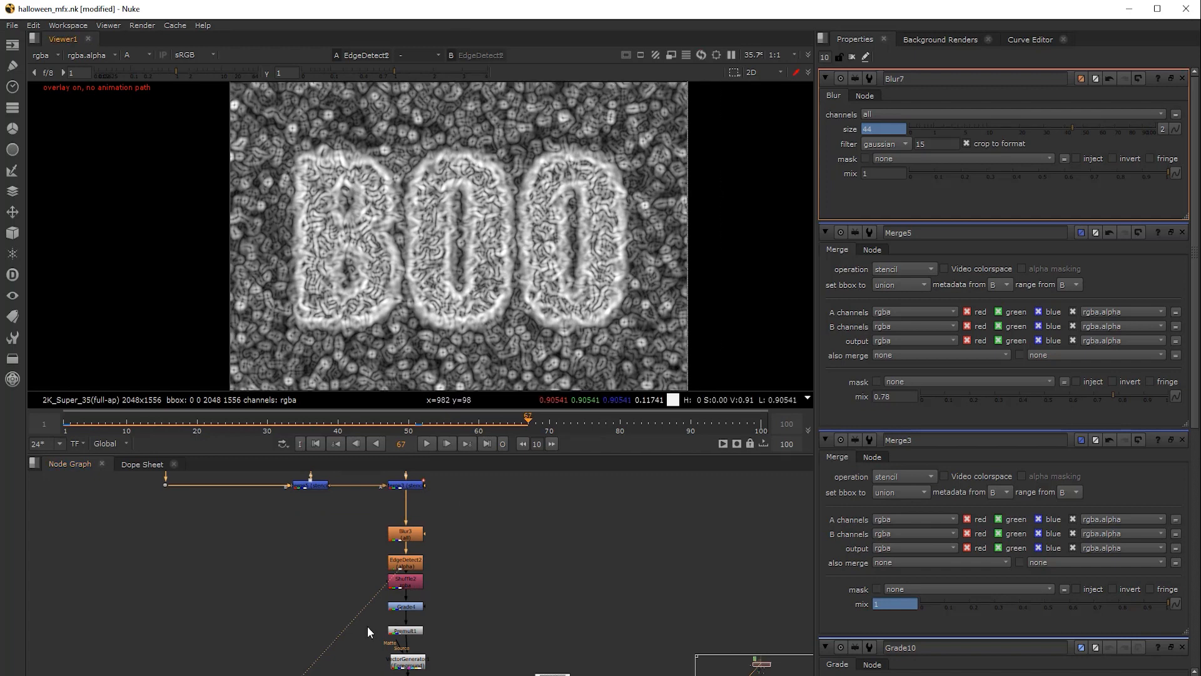
# Open the Shuffle2 properties to examine how alpha is routed into the RGBA channels, and display the node's output
pyautogui.click(414, 577)
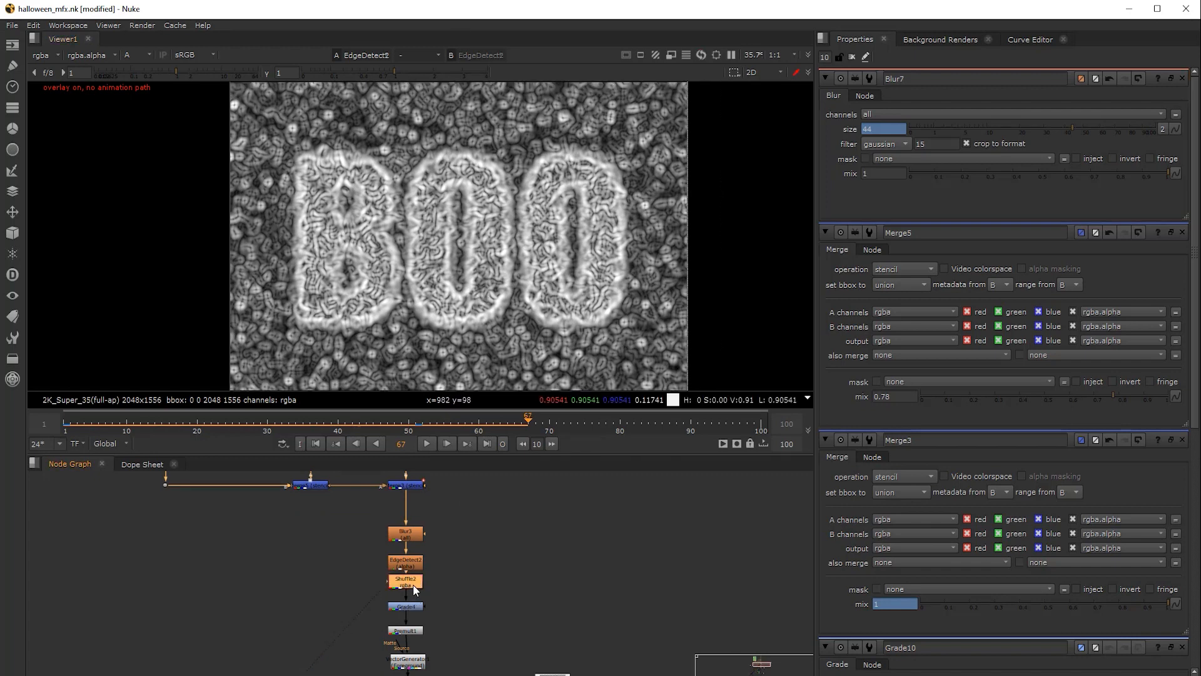
pyautogui.doubleClick(411, 584)
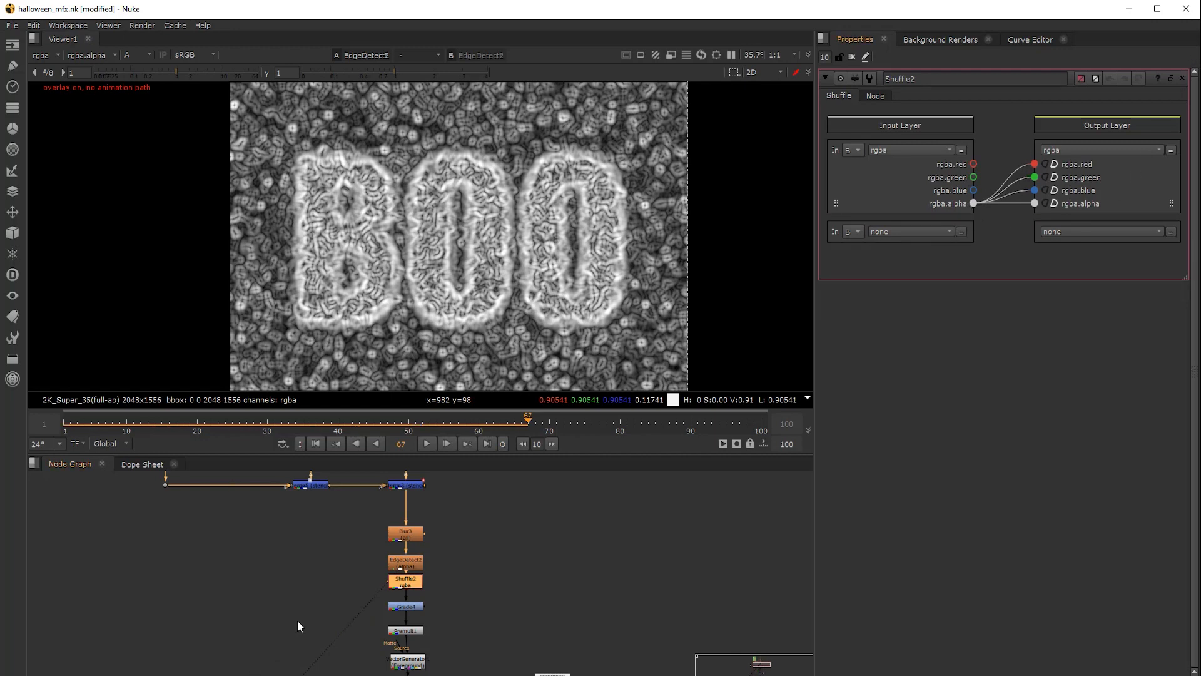
pyautogui.press('1')
pyautogui.click(403, 619)
pyautogui.moveTo(459, 614); pyautogui.dragTo(469, 546, button='middle')
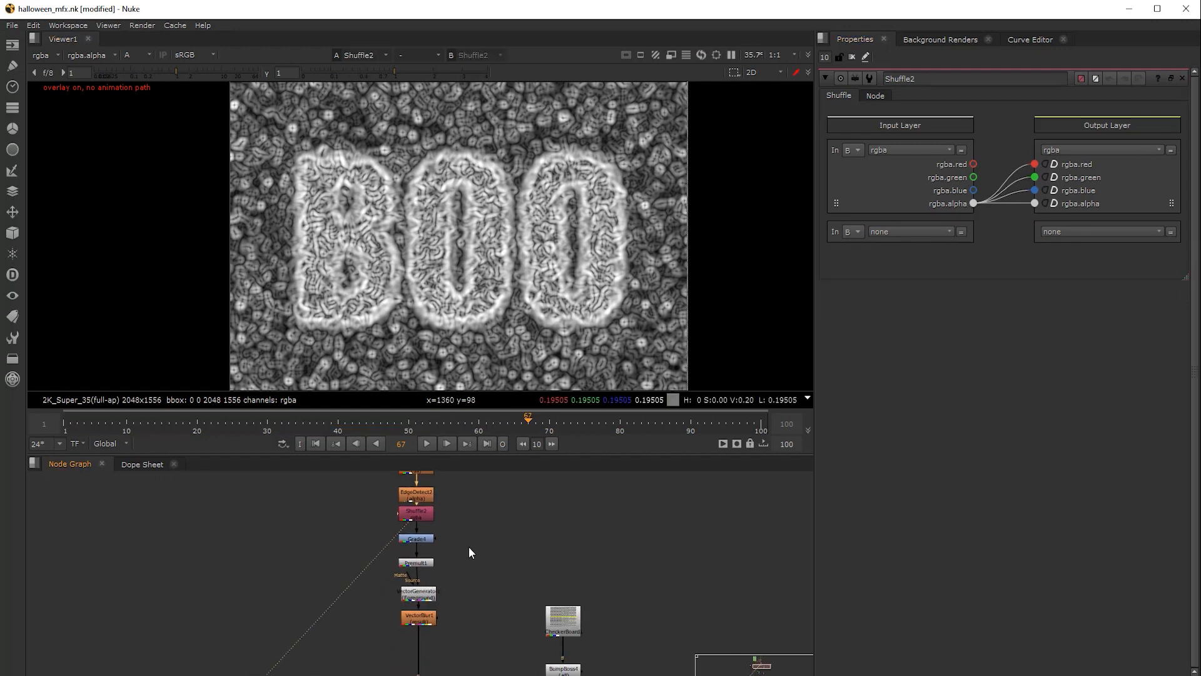
# Display the Grade4 output in RGB with its properties open, and toggle the node off and on to compare its color correction
pyautogui.click(422, 540)
pyautogui.press('1')
pyautogui.doubleClick(423, 540)
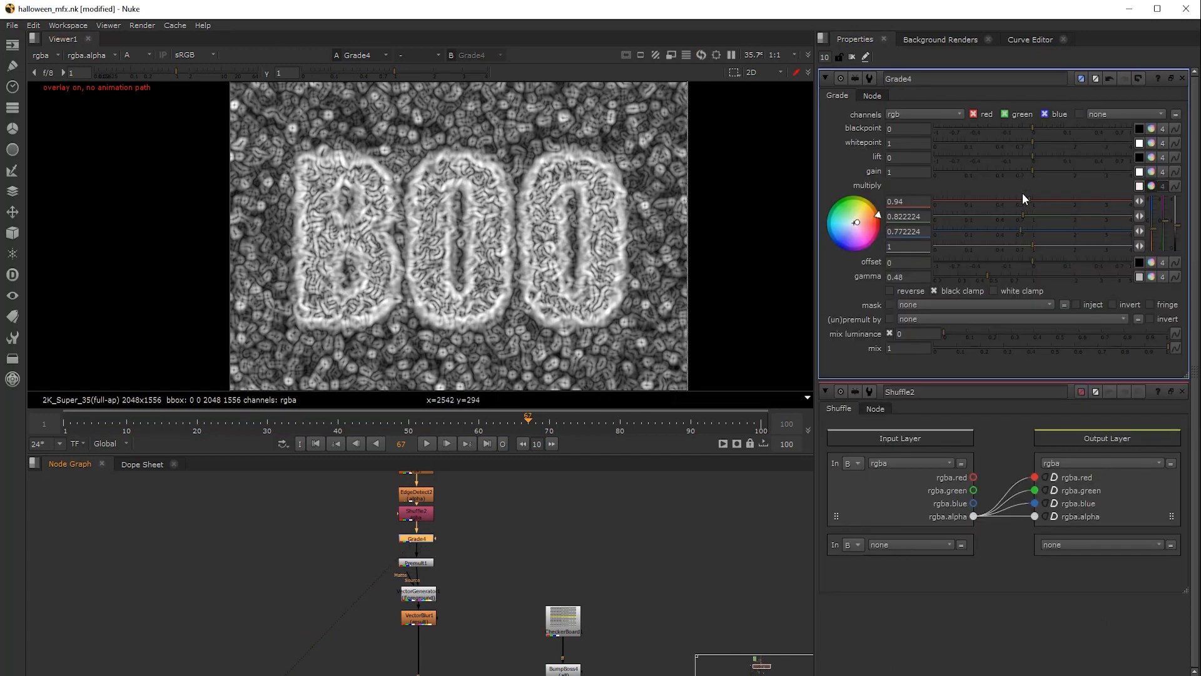
pyautogui.click(141, 53)
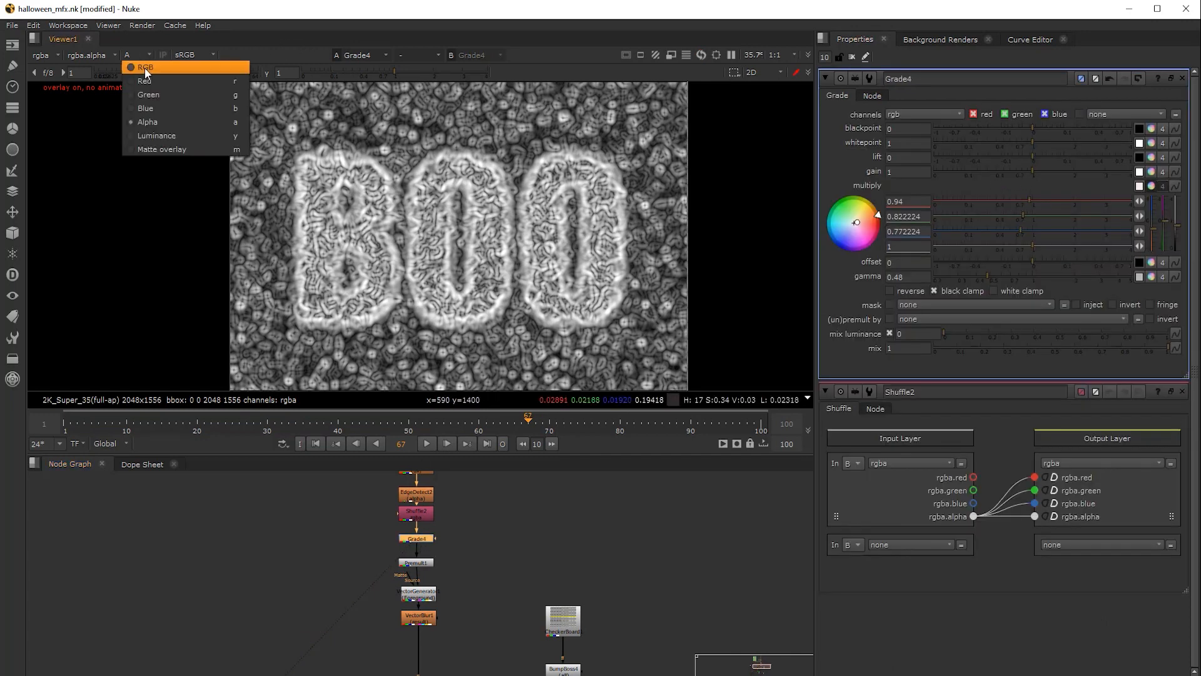
pyautogui.click(144, 67)
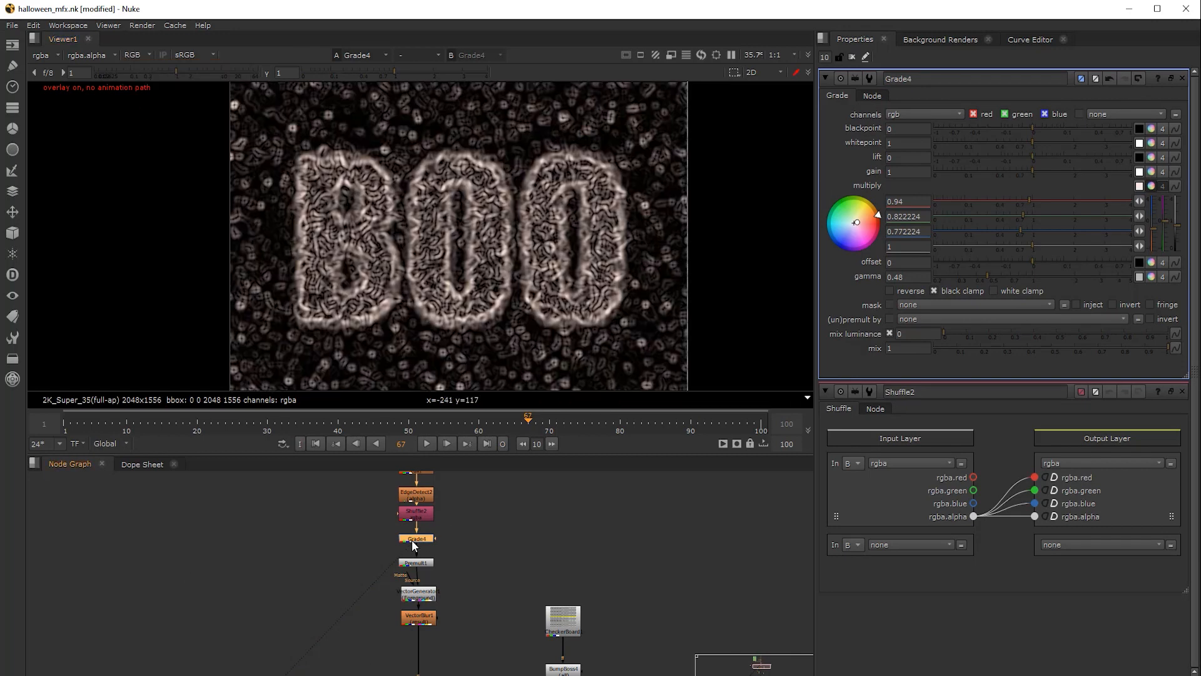
pyautogui.press('d')
pyautogui.press('d')
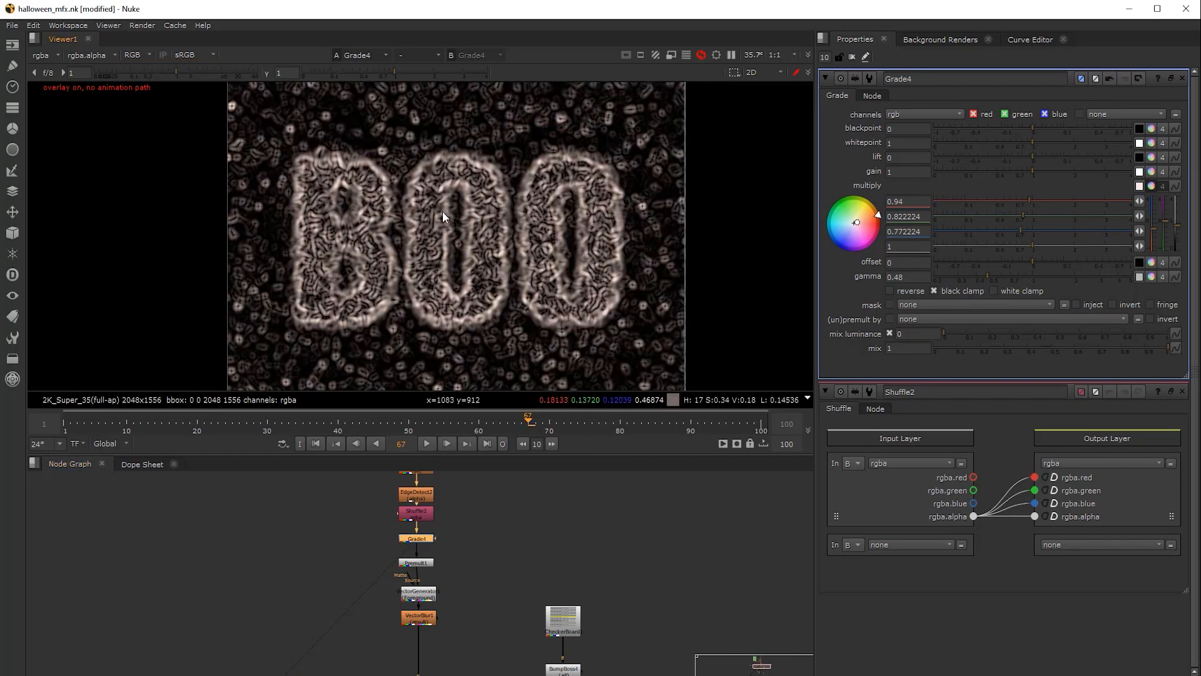
# Examine the grading branches further down the node tree, then return to the chain below Grade4
pyautogui.moveTo(442, 212); pyautogui.dragTo(411, 226, button='middle')
pyautogui.moveTo(501, 277)
pyautogui.mouseDown(button='middle')
pyautogui.moveTo(514, 232)
pyautogui.moveTo(506, 281)
pyautogui.mouseUp(button='middle')
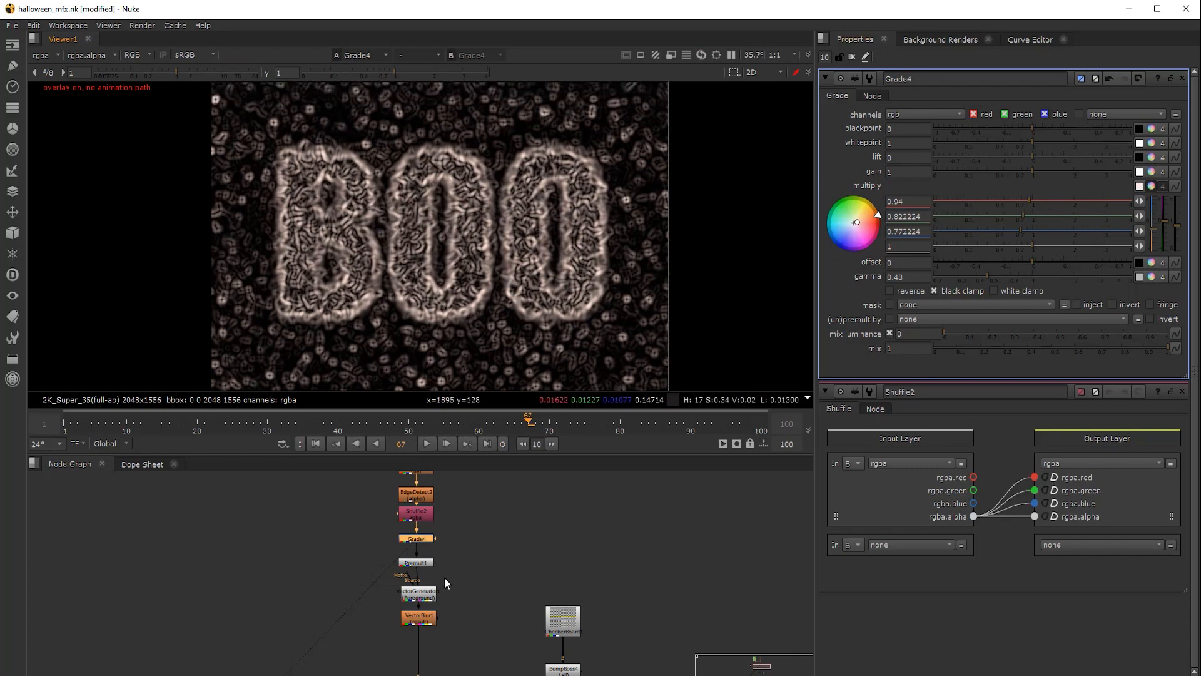
pyautogui.scroll(-3, 444, 578)
pyautogui.moveTo(470, 626); pyautogui.dragTo(474, 478, button='middle')
pyautogui.moveTo(465, 653); pyautogui.dragTo(472, 543, button='middle')
pyautogui.moveTo(339, 505); pyautogui.dragTo(612, 613)
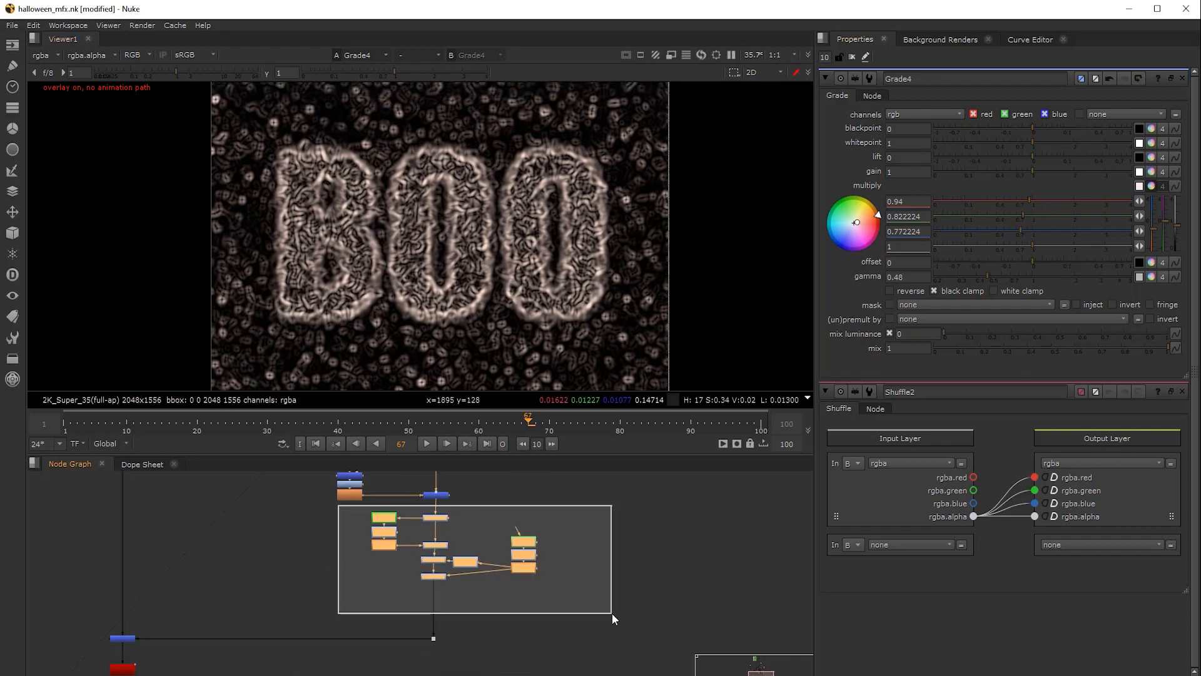
pyautogui.moveTo(545, 596); pyautogui.dragTo(543, 675, button='middle')
pyautogui.moveTo(521, 476); pyautogui.dragTo(513, 624, button='middle')
pyautogui.scroll(2, 443, 587)
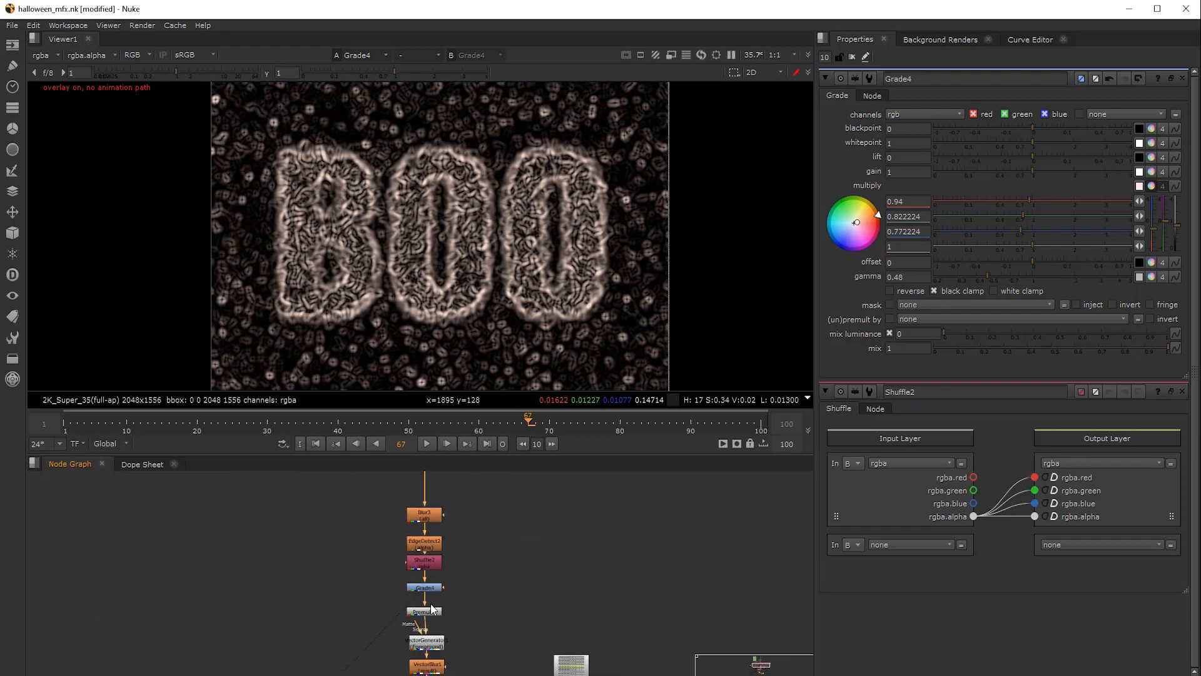
# Display the Premult1 output and toggle its alpha channel view to check the lettering
pyautogui.moveTo(440, 608); pyautogui.dragTo(443, 565, button='middle')
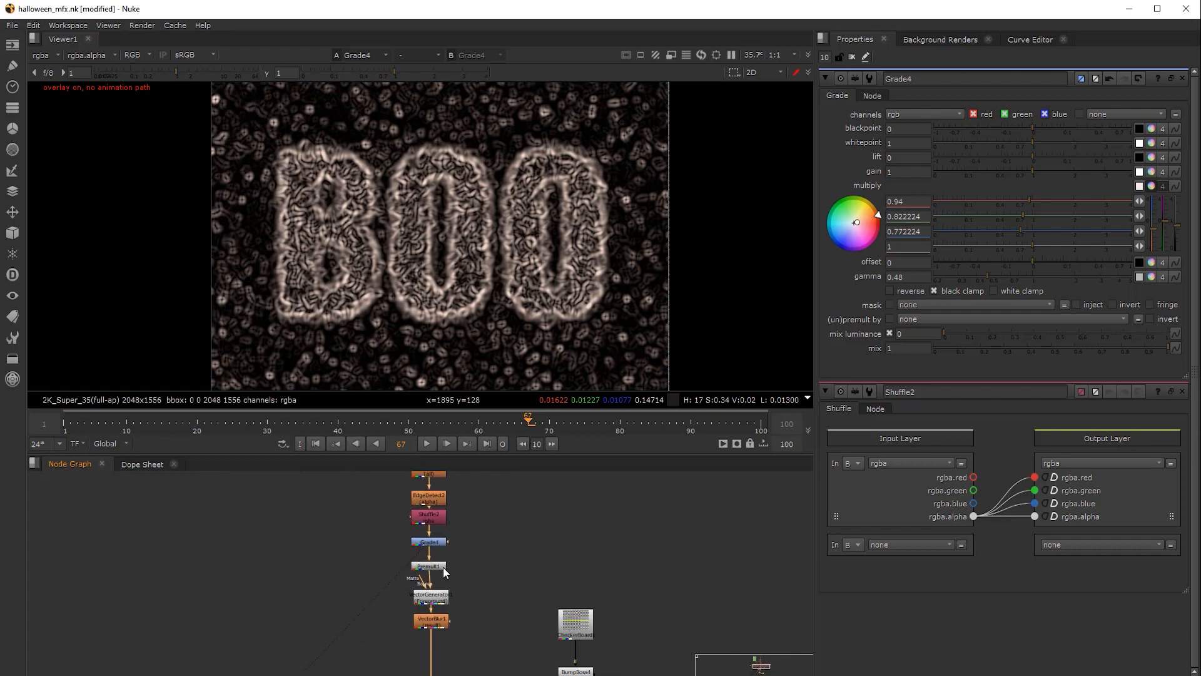
pyautogui.scroll(2, 445, 570)
pyautogui.scroll(-2, 447, 570)
pyautogui.press('1')
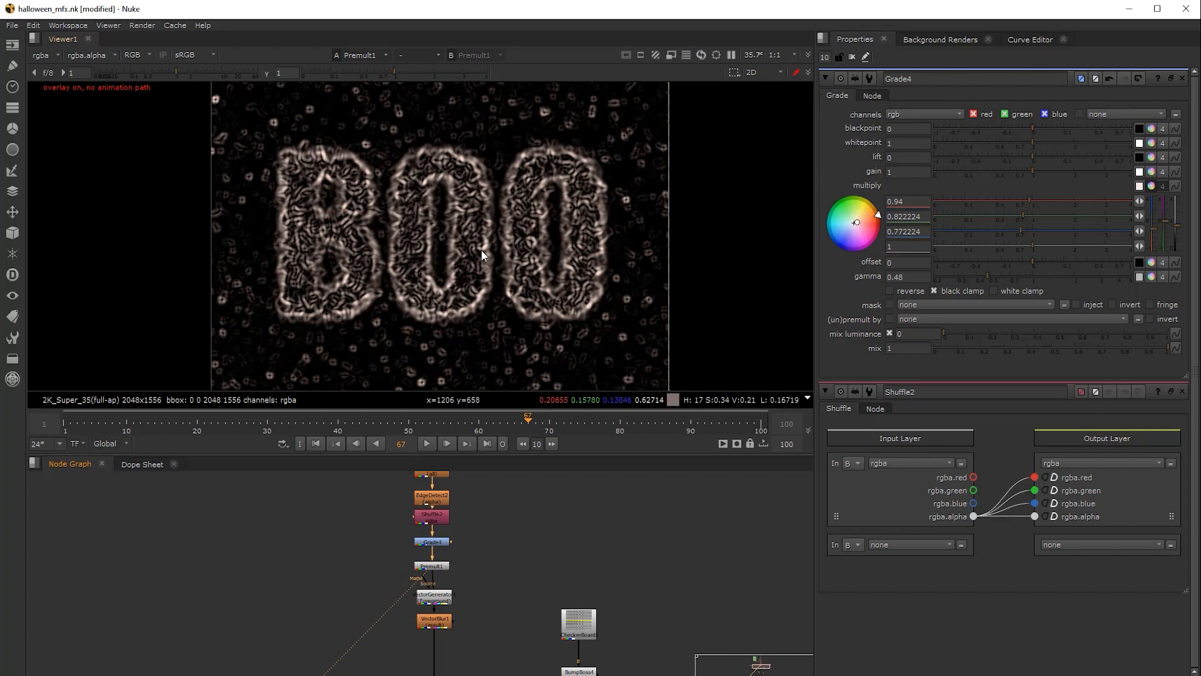
pyautogui.scroll(-1, 482, 249)
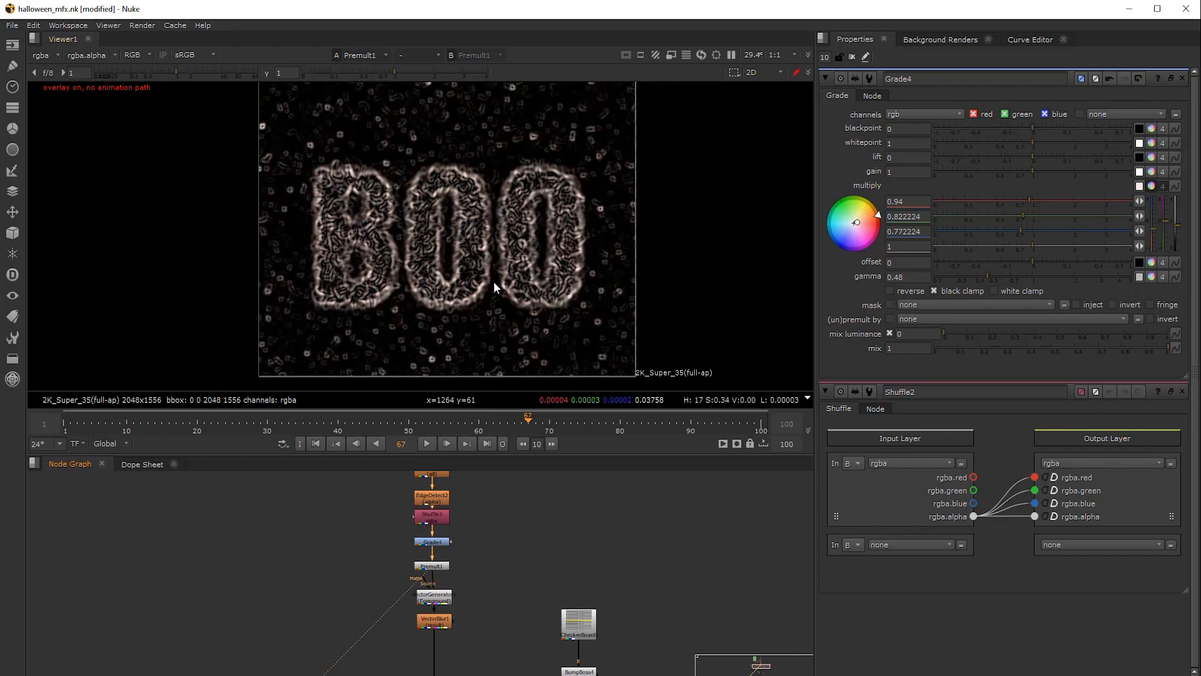
pyautogui.press('a')
pyautogui.press('a')
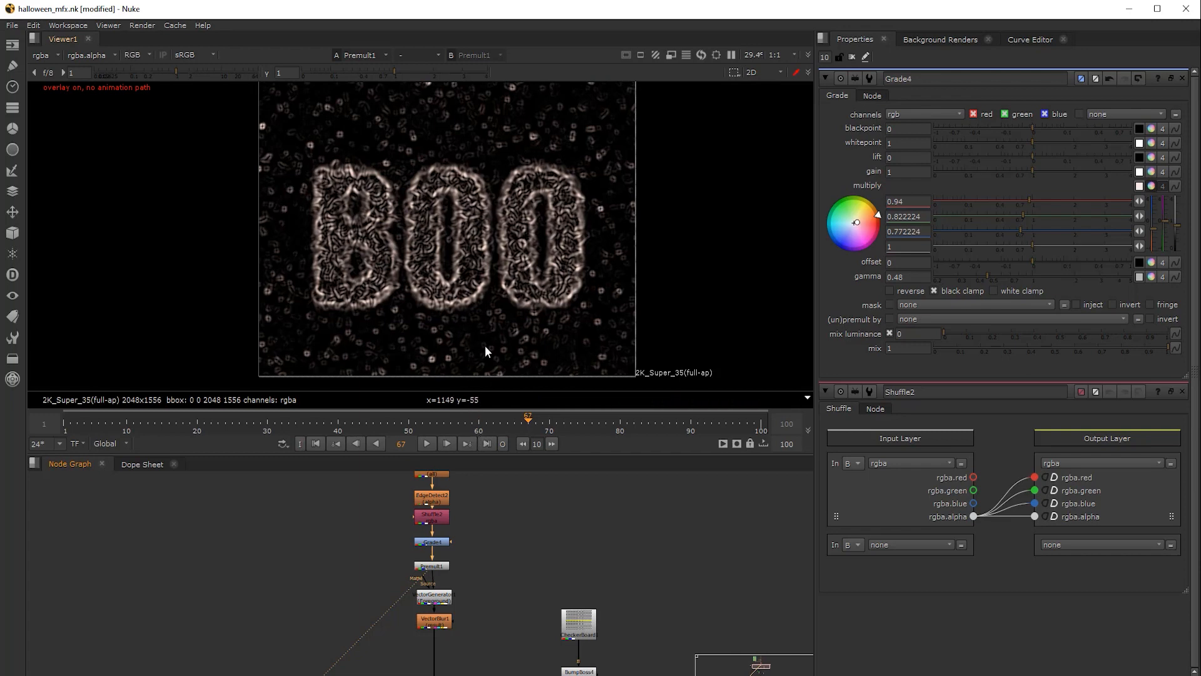
pyautogui.moveTo(483, 321)
pyautogui.mouseDown(button='middle')
pyautogui.moveTo(460, 354)
pyautogui.moveTo(465, 329)
pyautogui.mouseUp(button='middle')
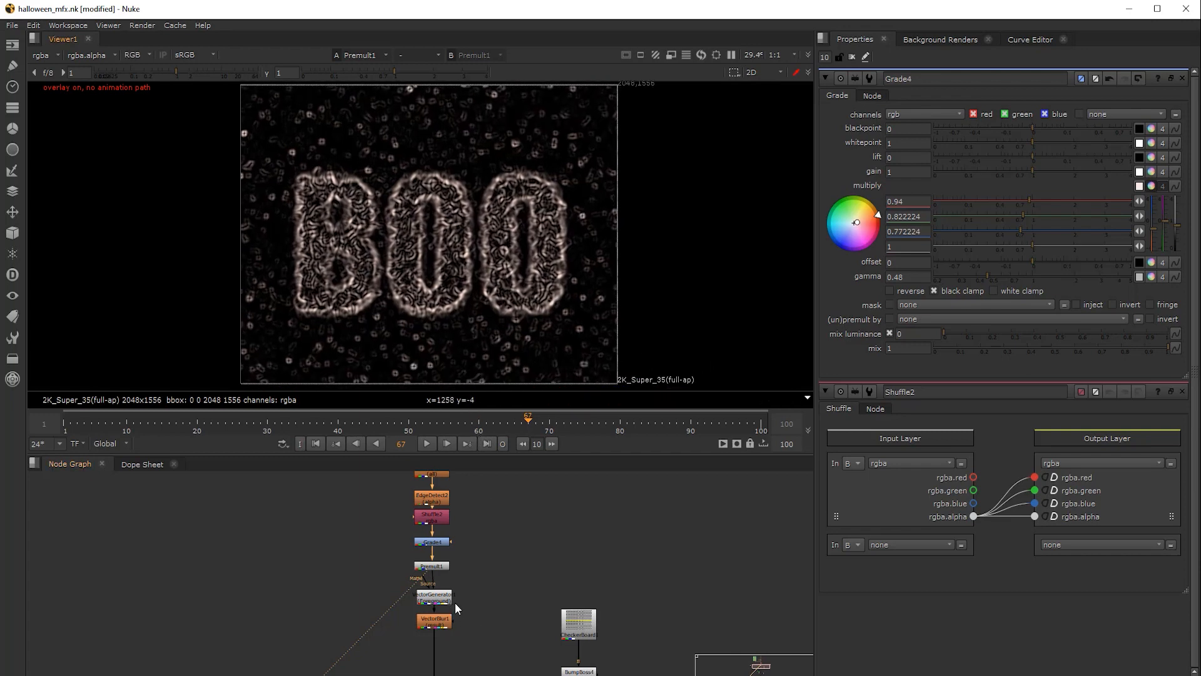
# Display the VectorBlur1 output and raise the viewer gamma to 1.68
pyautogui.click(446, 619)
pyautogui.moveTo(475, 579); pyautogui.dragTo(491, 561, button='middle')
pyautogui.scroll(2, 400, 147)
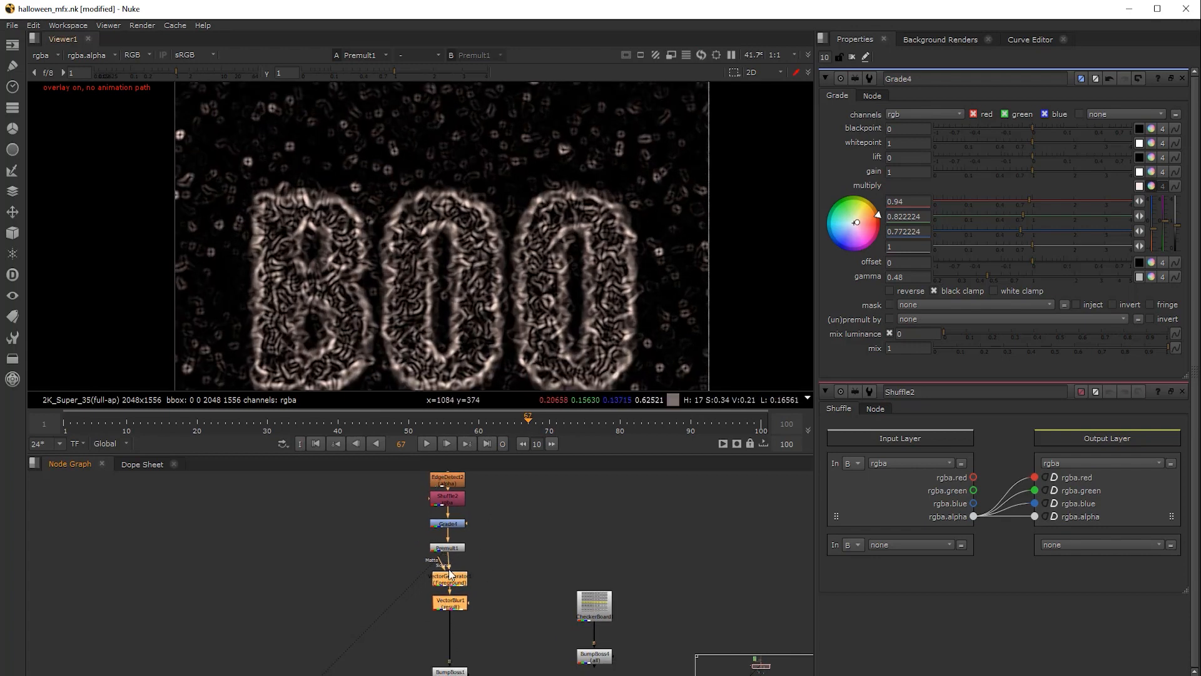
pyautogui.press('1')
pyautogui.scroll(3, 419, 175)
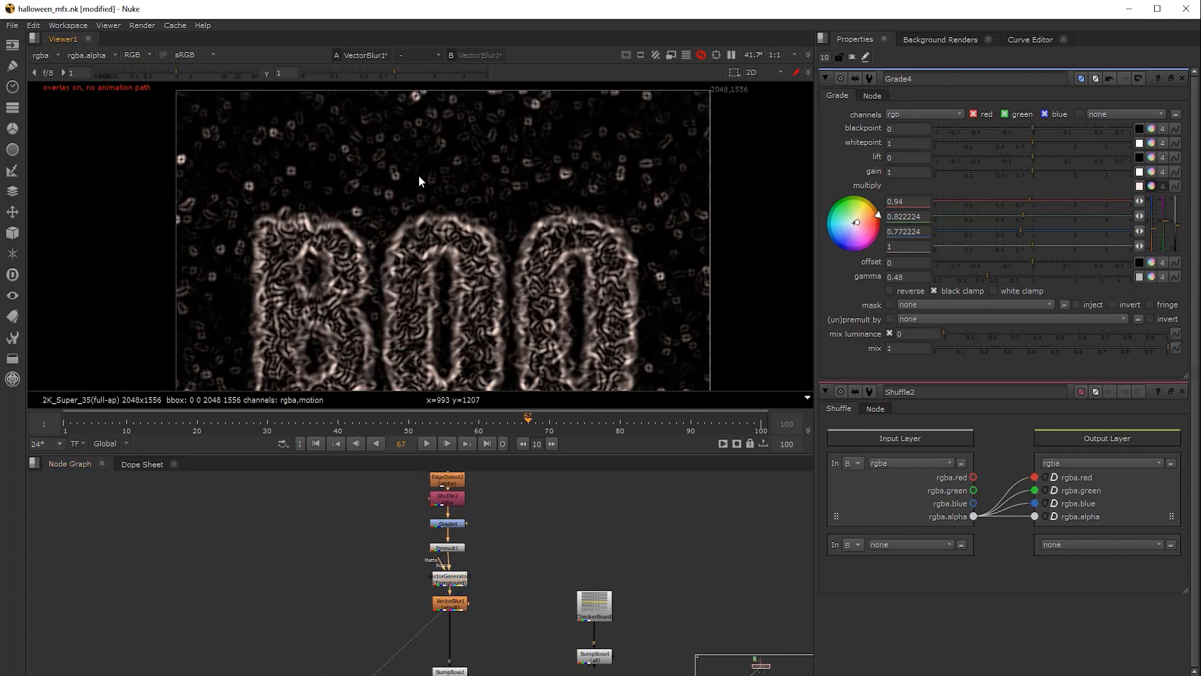
pyautogui.click(421, 73)
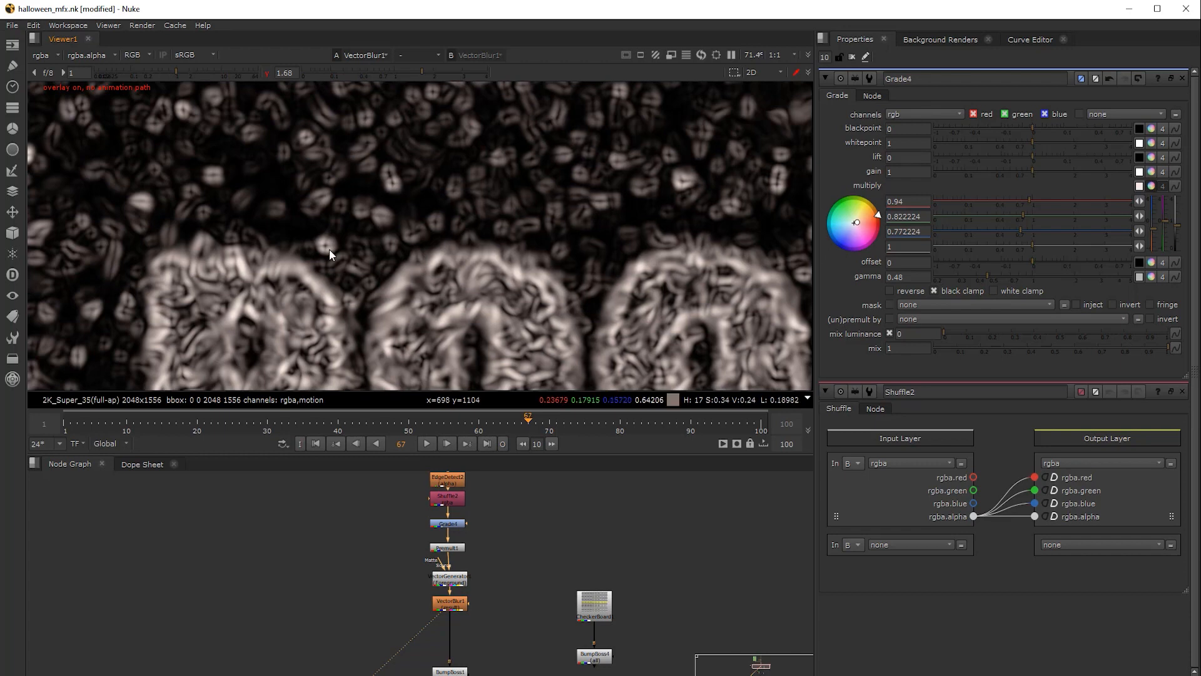
# Select the VectorGenerator and VectorBlur1 nodes and toggle them to compare the motion blur on the letters
pyautogui.moveTo(329, 249); pyautogui.dragTo(385, 204, button='middle')
pyautogui.moveTo(393, 557); pyautogui.dragTo(484, 624)
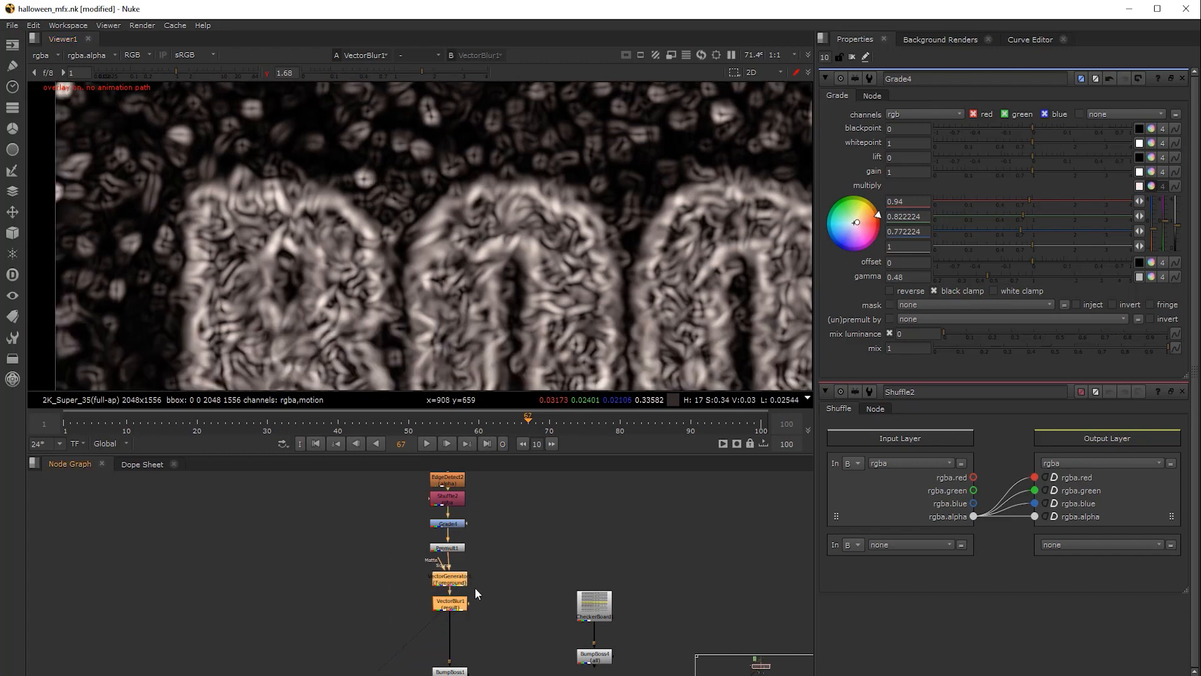
pyautogui.press('d')
pyautogui.scroll(-1, 437, 234)
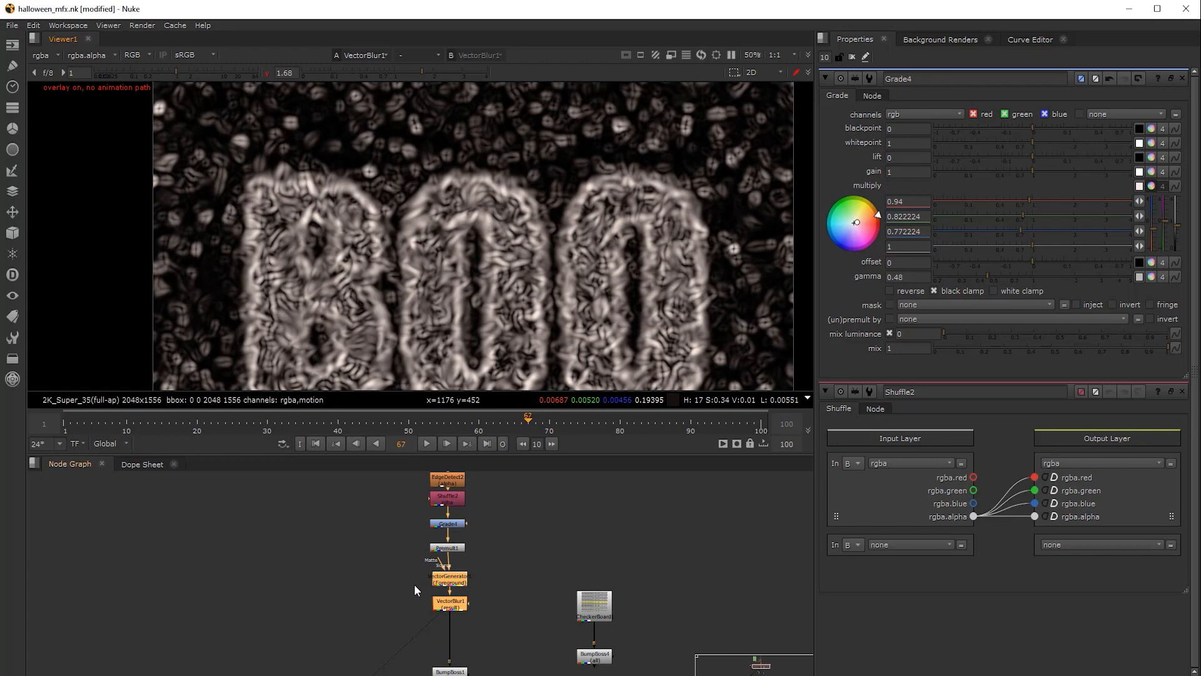
pyautogui.scroll(-1, 507, 160)
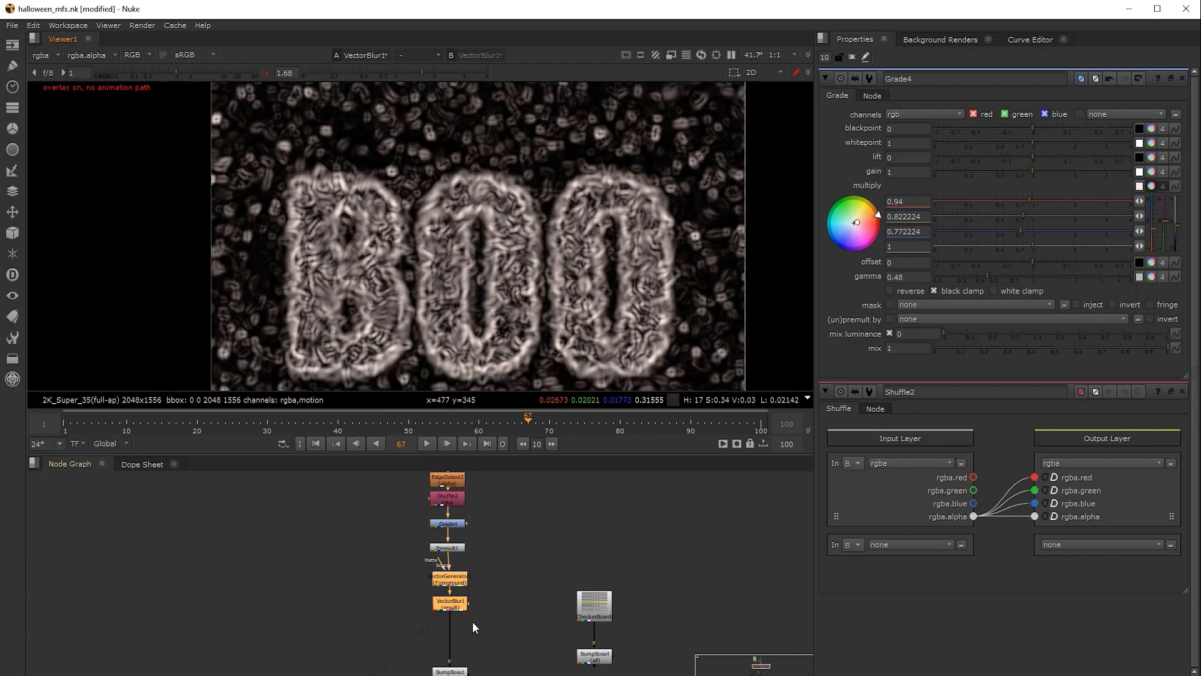
pyautogui.moveTo(394, 553); pyautogui.dragTo(509, 622)
pyautogui.moveTo(370, 567); pyautogui.dragTo(523, 648)
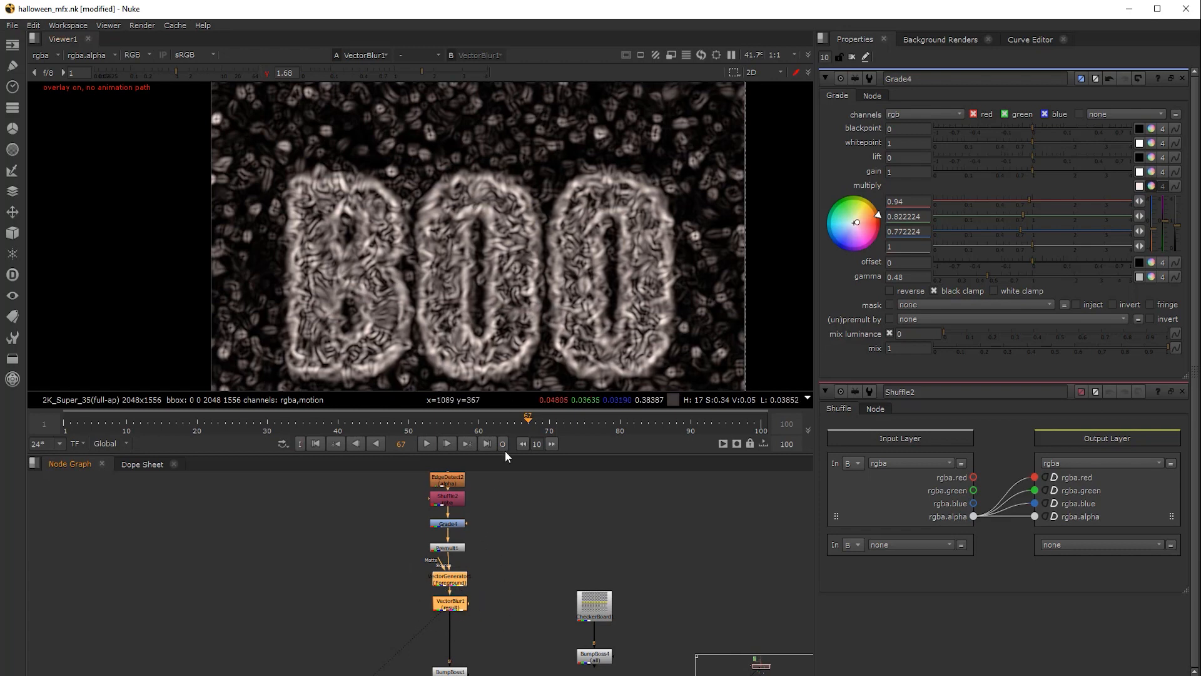
# Follow the tree below VectorBlur1 and select the BumpBoss1, BumpBoss2 and BumpBoss3 nodes
pyautogui.scroll(-3, 480, 591)
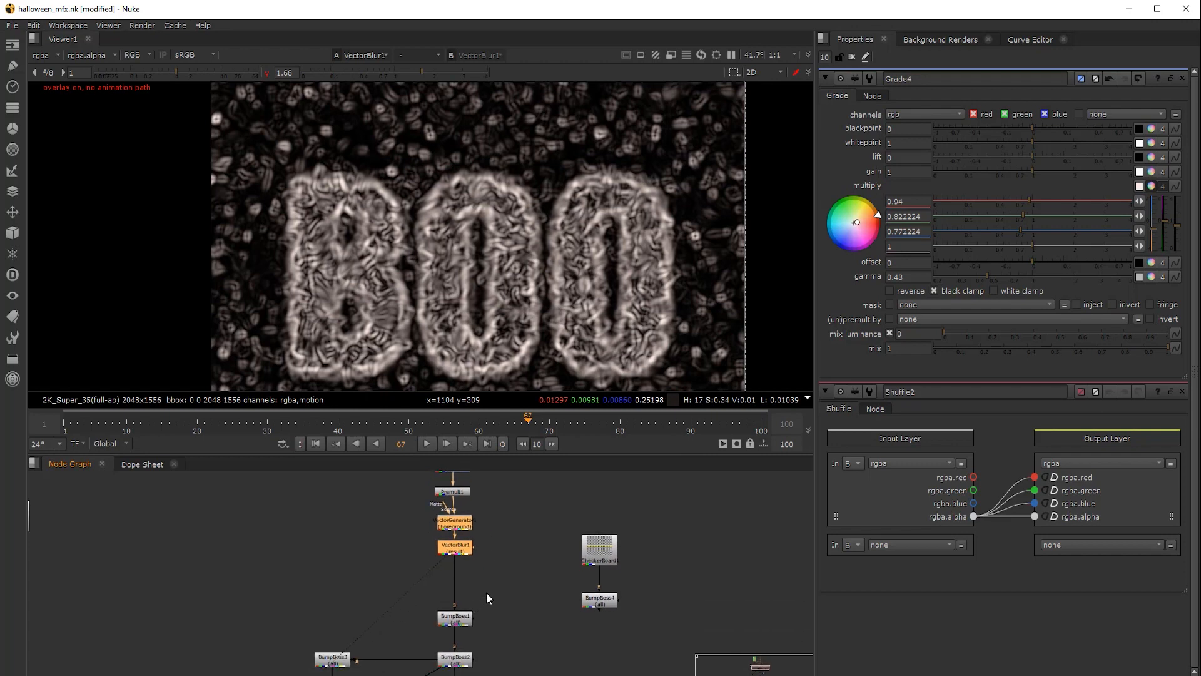
pyautogui.scroll(-2, 483, 550)
pyautogui.scroll(-3, 485, 609)
pyautogui.moveTo(482, 640); pyautogui.dragTo(517, 444, button='middle')
pyautogui.scroll(-3, 479, 590)
pyautogui.moveTo(501, 485); pyautogui.dragTo(484, 668, button='middle')
pyautogui.moveTo(458, 492); pyautogui.dragTo(442, 556, button='middle')
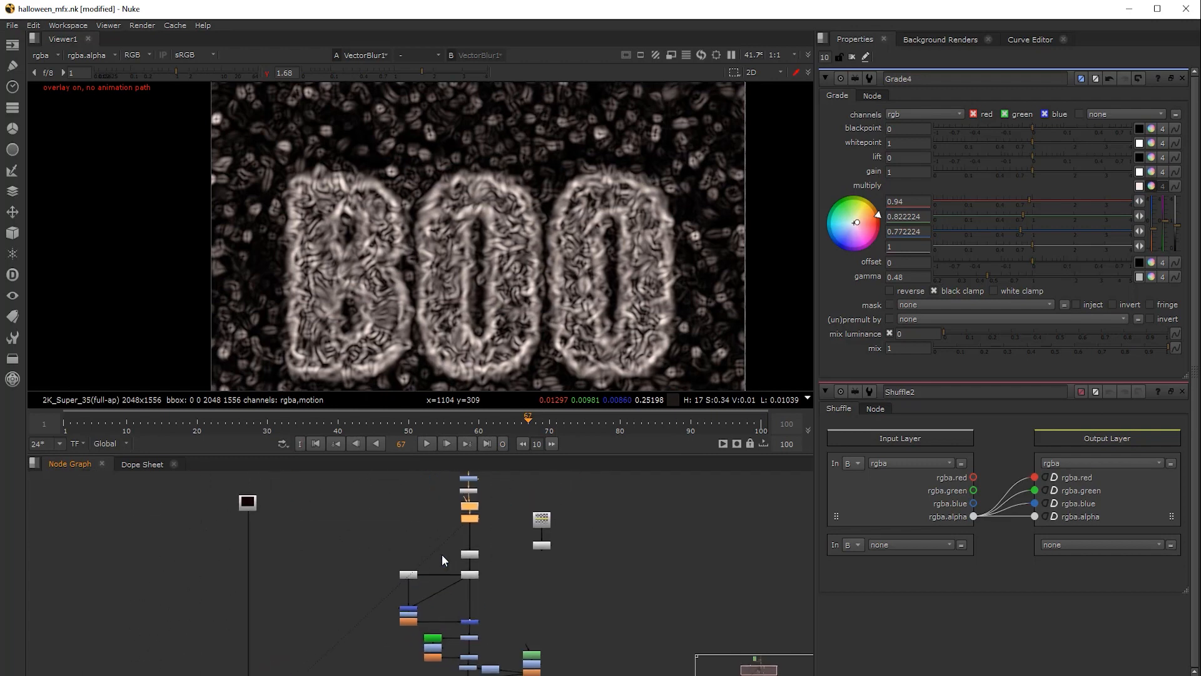
pyautogui.moveTo(378, 540); pyautogui.dragTo(495, 591)
pyautogui.scroll(5, 475, 550)
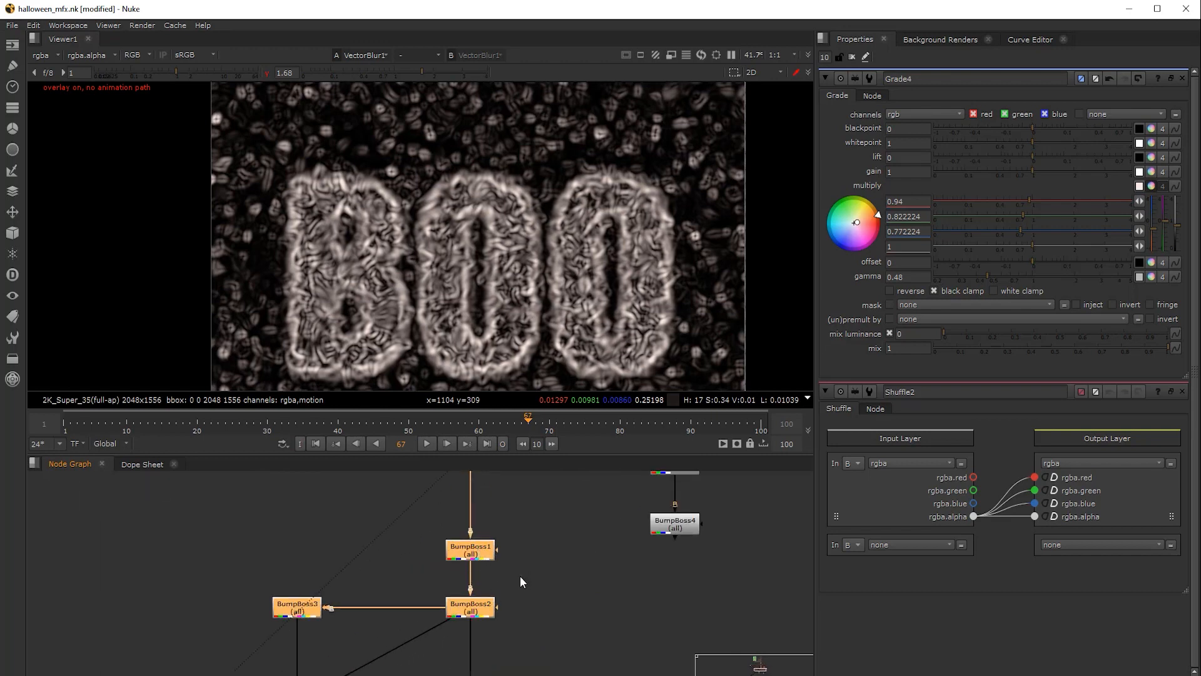
# Display the Read1 render at the end of the tree and scrub back to frame 57
pyautogui.scroll(-3, 520, 582)
pyautogui.moveTo(507, 639); pyautogui.dragTo(483, 550, button='middle')
pyautogui.scroll(-1, 483, 551)
pyautogui.moveTo(456, 626); pyautogui.dragTo(472, 547, button='middle')
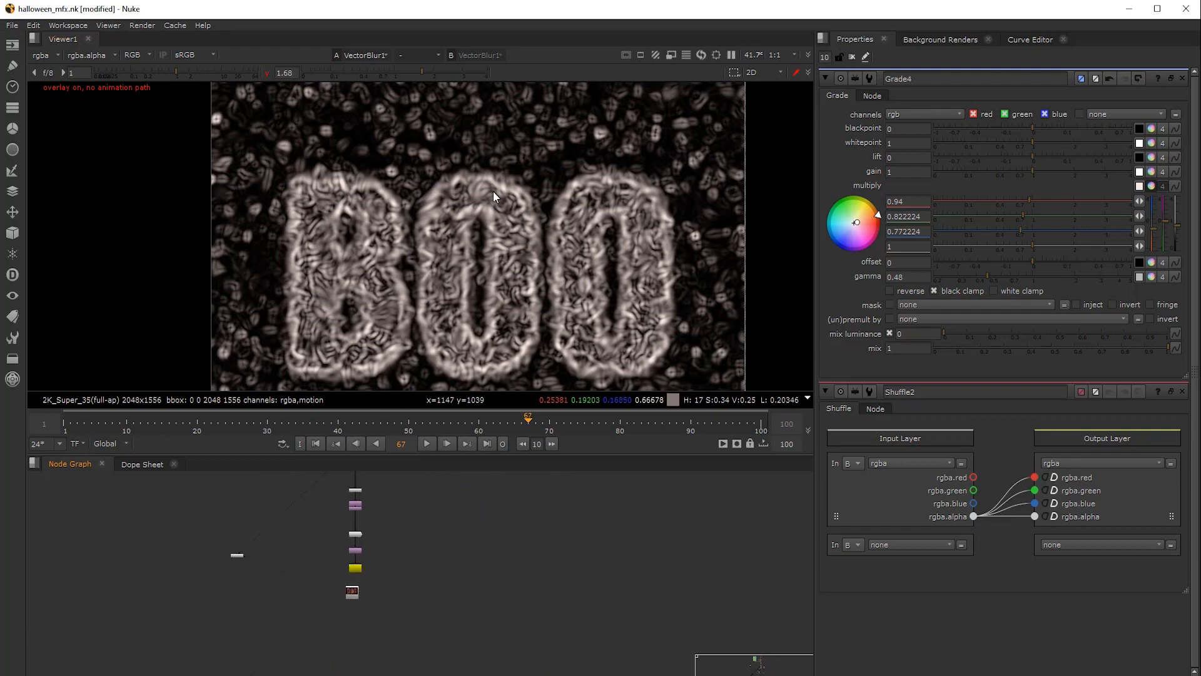
pyautogui.press('1')
pyautogui.scroll(-1, 439, 288)
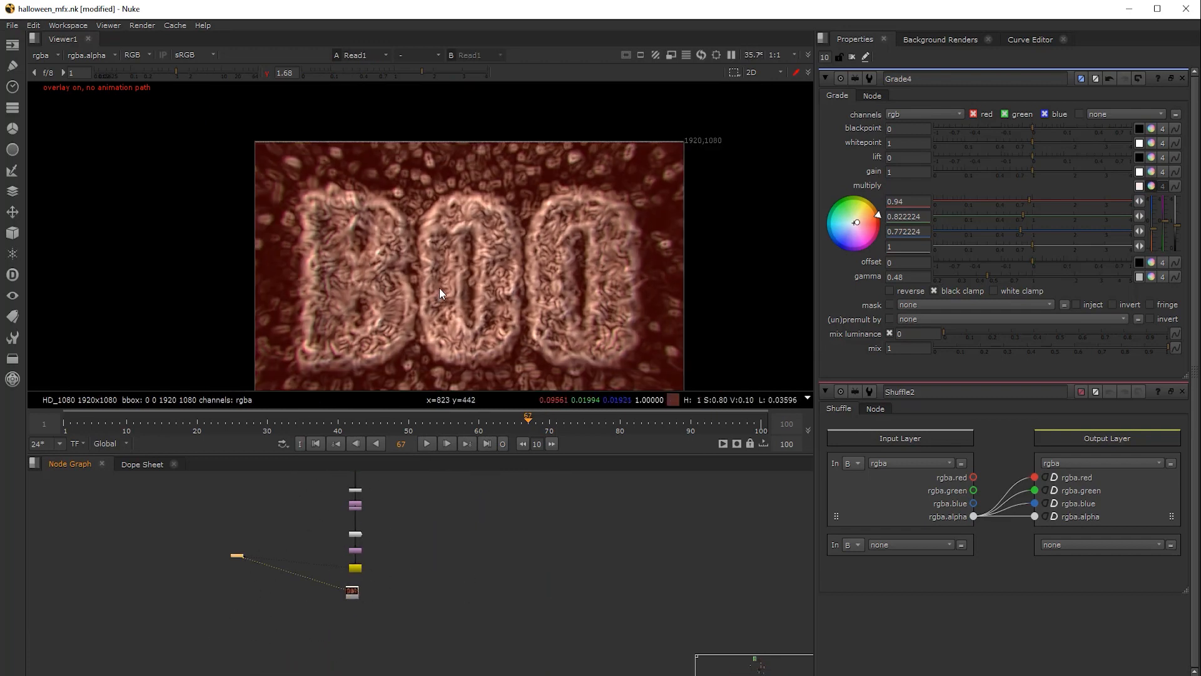
pyautogui.moveTo(439, 288); pyautogui.dragTo(429, 283, button='middle')
pyautogui.moveTo(513, 422); pyautogui.dragTo(456, 410)
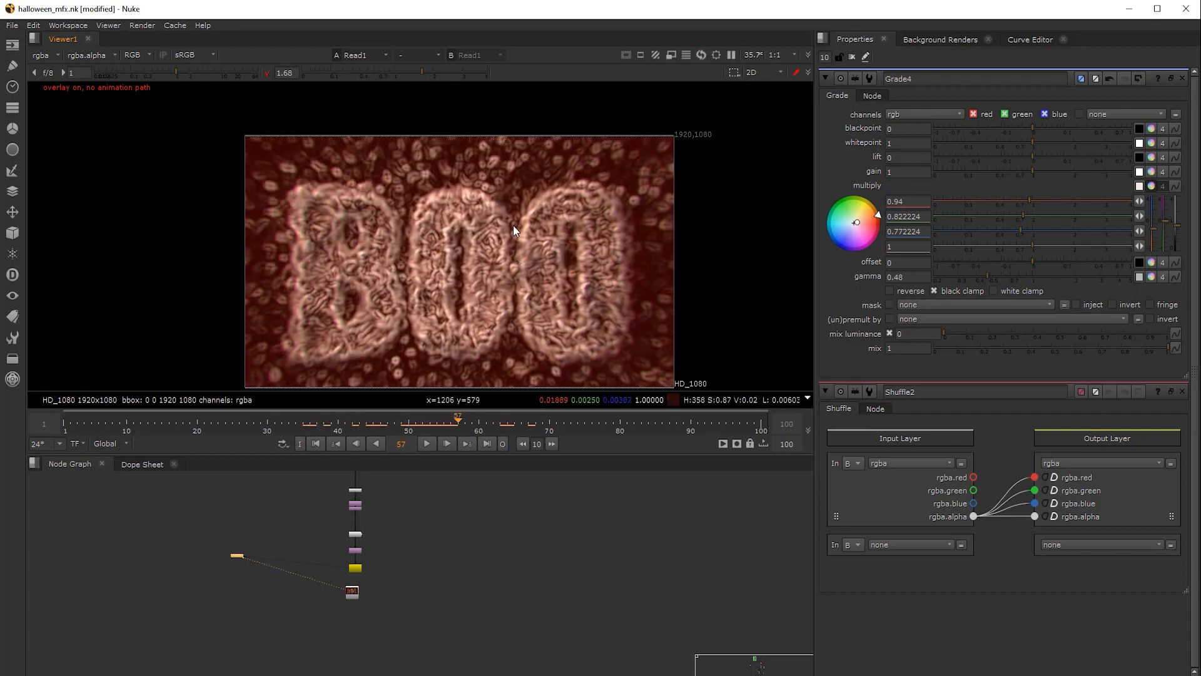
# Reset the viewer gamma to 1 and examine the rendered red lettering
pyautogui.click(267, 73)
pyautogui.moveTo(441, 321); pyautogui.dragTo(420, 270, button='middle')
pyautogui.moveTo(464, 303); pyautogui.dragTo(459, 321, button='middle')
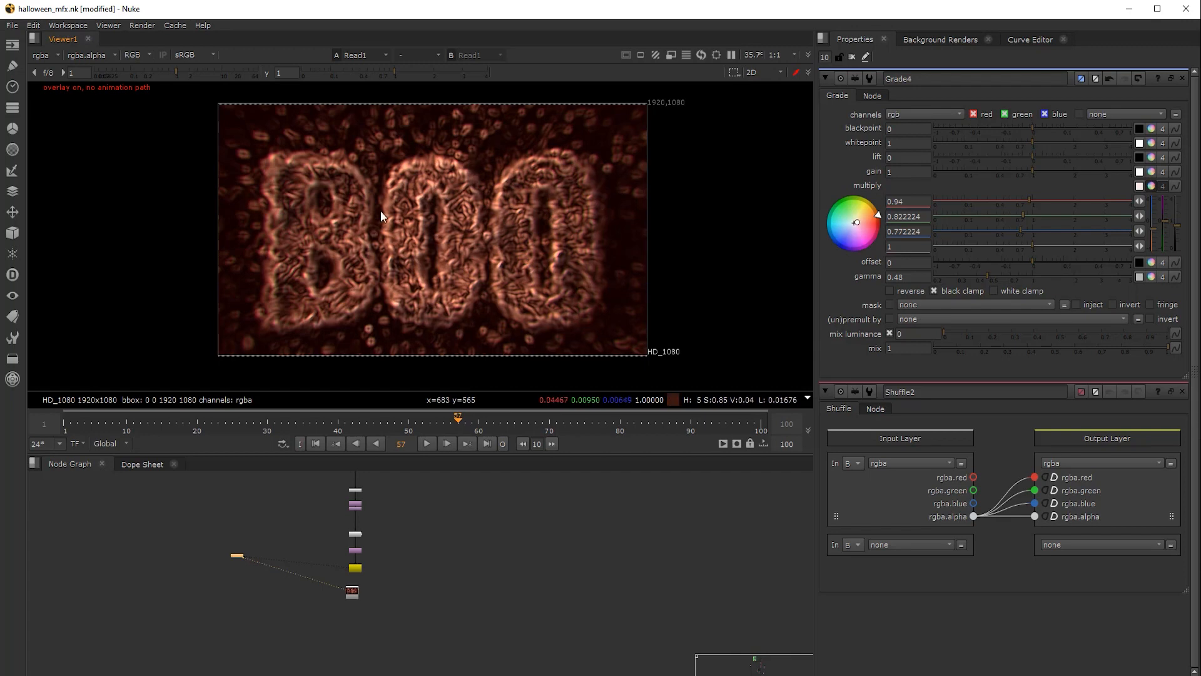
# Return to the bump section and display BumpBoss4 on the CheckerBoard1 pattern with its properties open
pyautogui.moveTo(422, 517); pyautogui.dragTo(419, 551, button='middle')
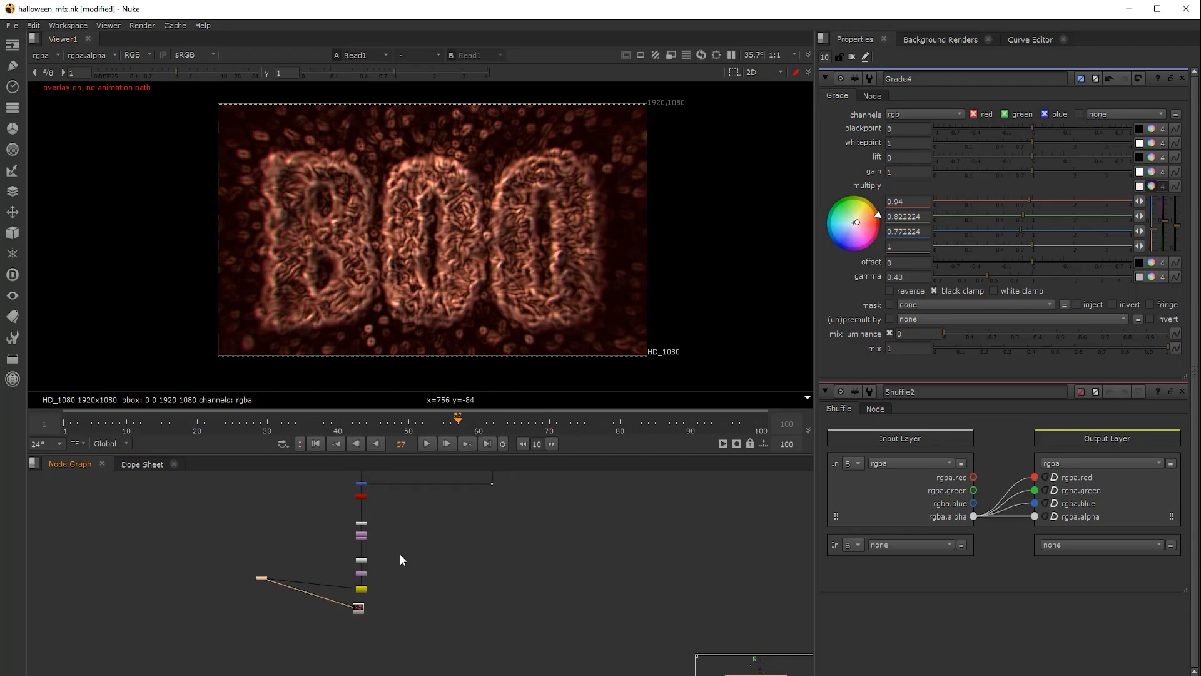
pyautogui.scroll(-4, 400, 553)
pyautogui.moveTo(462, 496); pyautogui.dragTo(428, 567, button='middle')
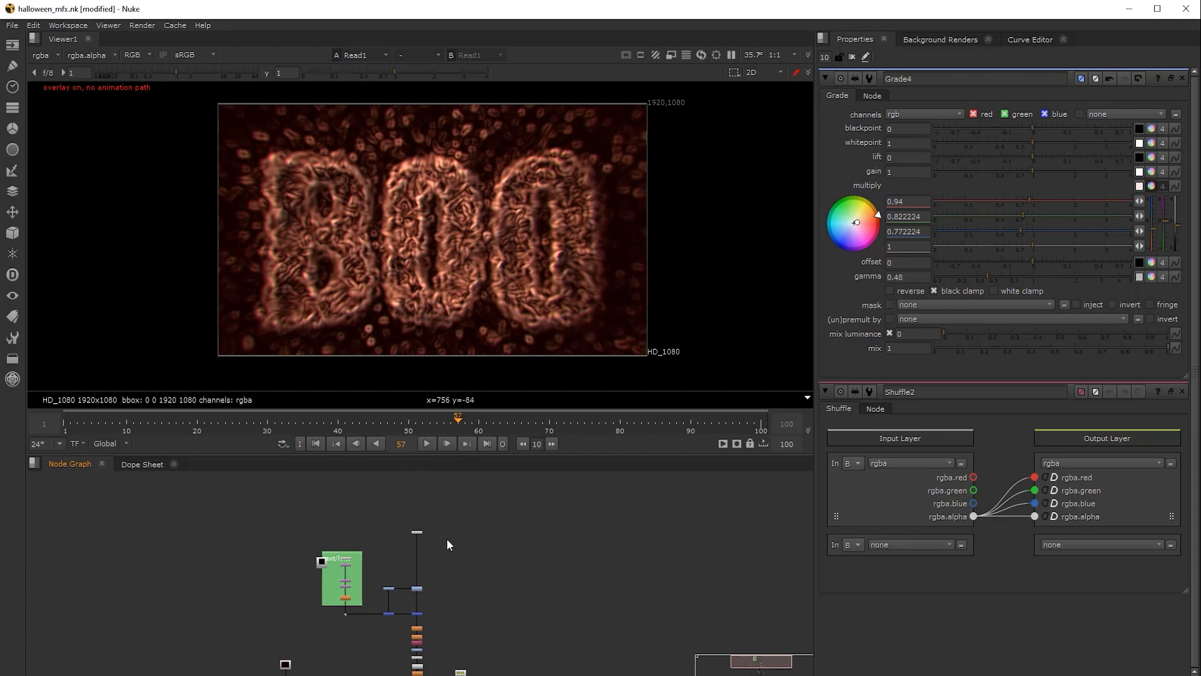
pyautogui.moveTo(494, 645); pyautogui.dragTo(543, 505, button='middle')
pyautogui.moveTo(488, 550); pyautogui.dragTo(485, 555, button='middle')
pyautogui.scroll(6, 484, 554)
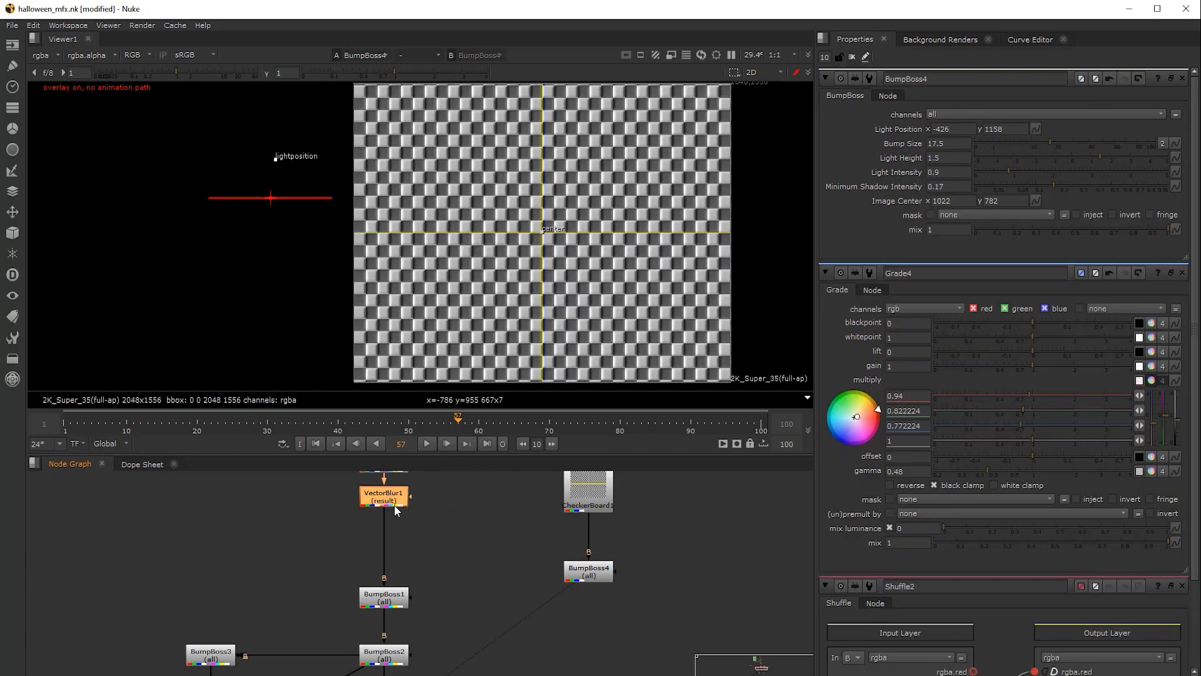
# Display the VectorBlur1 output again and close all open node properties
pyautogui.press('1')
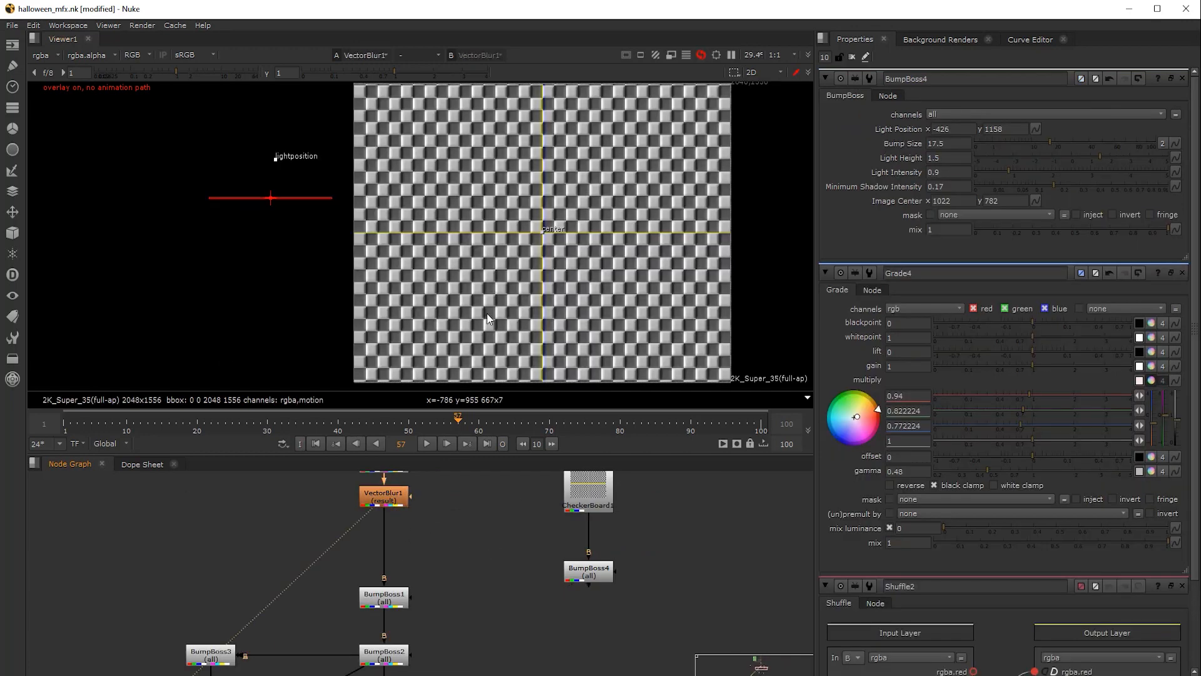
pyautogui.moveTo(551, 335); pyautogui.dragTo(490, 301, button='middle')
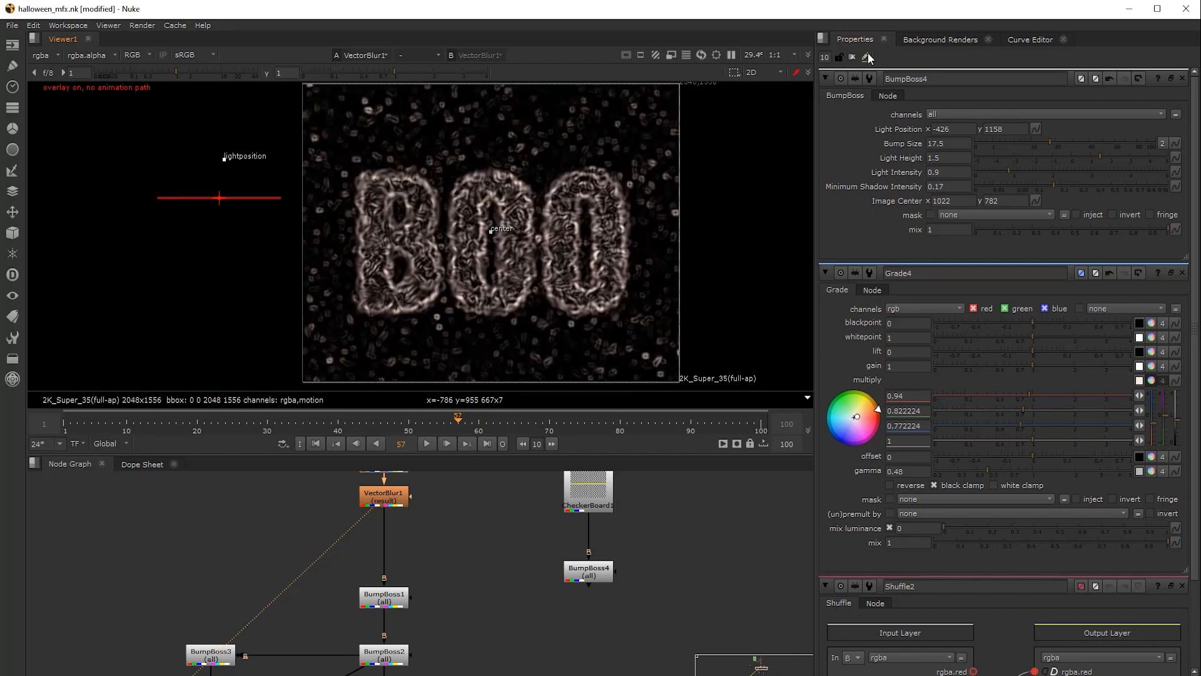
pyautogui.click(852, 56)
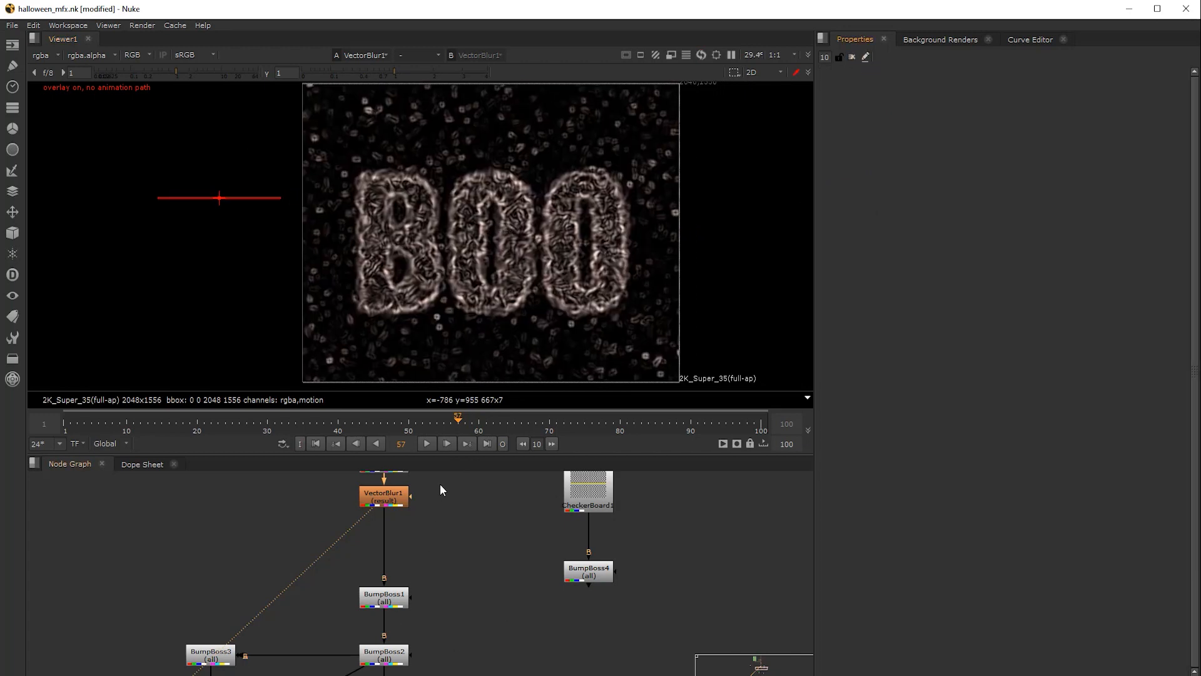
# Display the BumpBoss1 output and open its properties to examine the bump and light settings
pyautogui.moveTo(401, 580); pyautogui.dragTo(420, 520, button='middle')
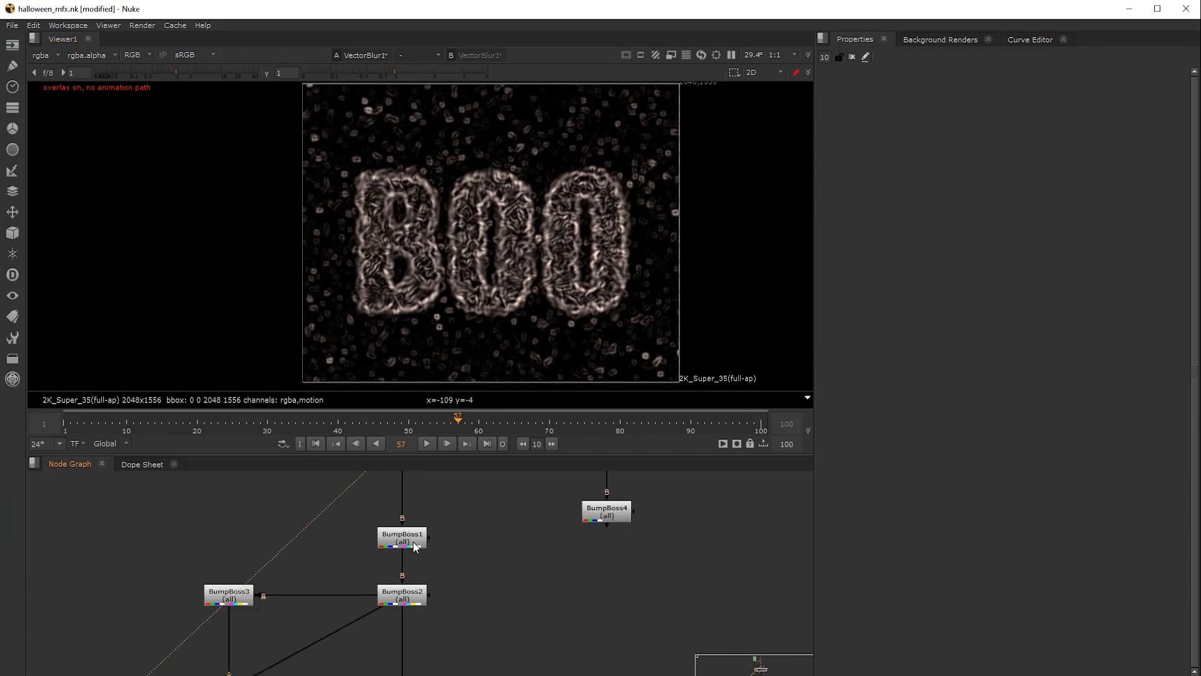
pyautogui.click(418, 532)
pyautogui.press('1')
pyautogui.doubleClick(417, 532)
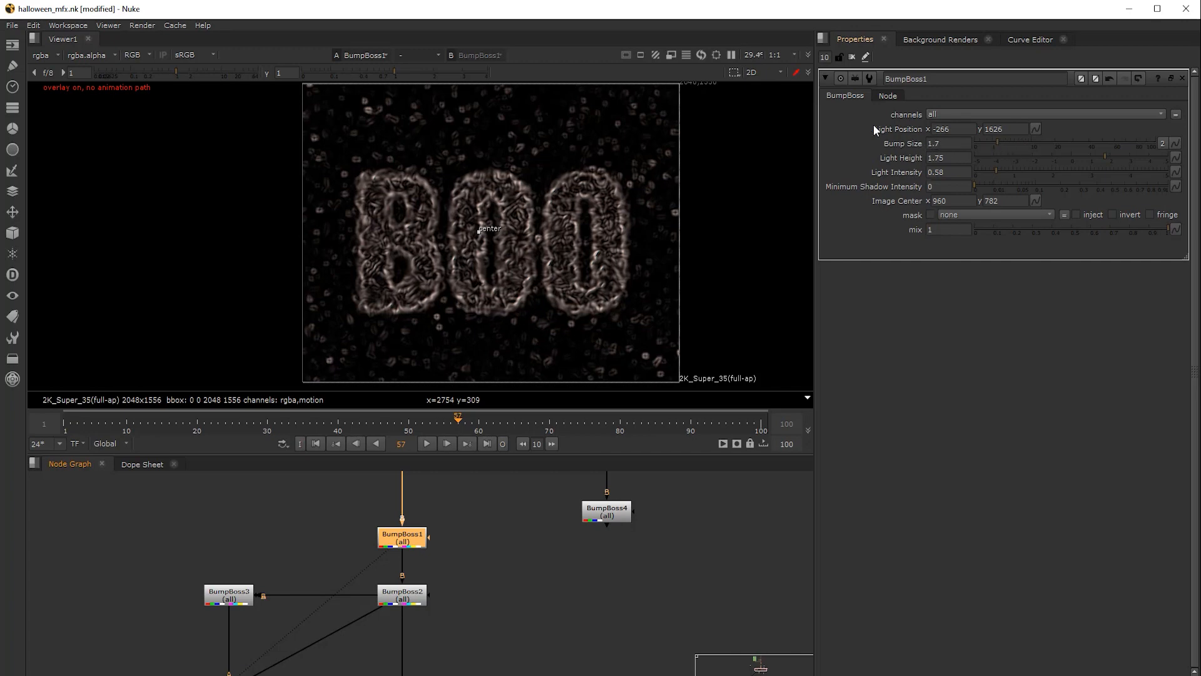
pyautogui.moveTo(470, 226); pyautogui.dragTo(473, 199, button='middle')
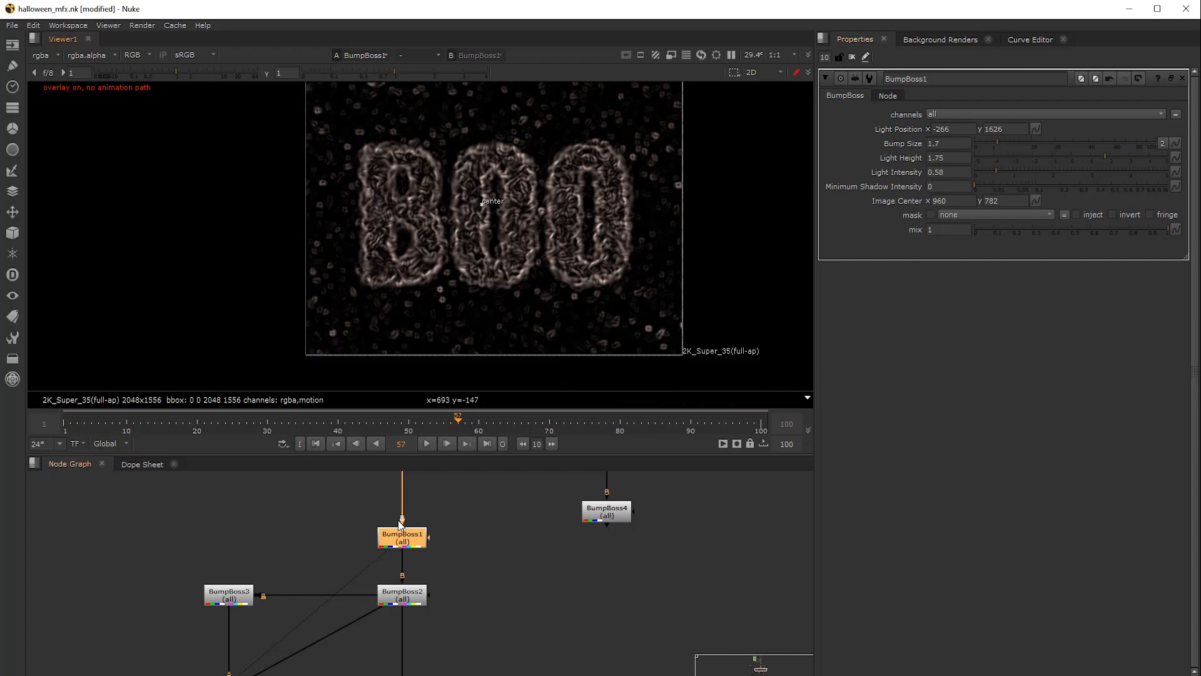
# Display the BumpBoss2 output to examine the second bump pass on the letters
pyautogui.moveTo(425, 587); pyautogui.dragTo(427, 542, button='middle')
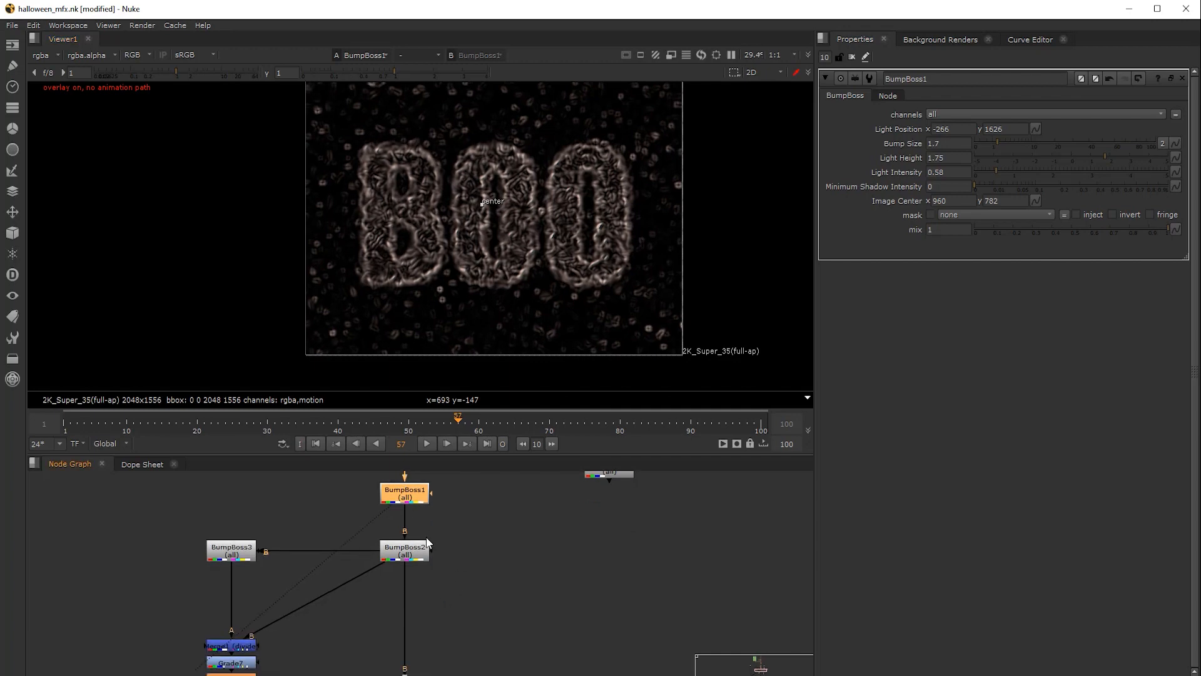
pyautogui.click(400, 554)
pyautogui.press('1')
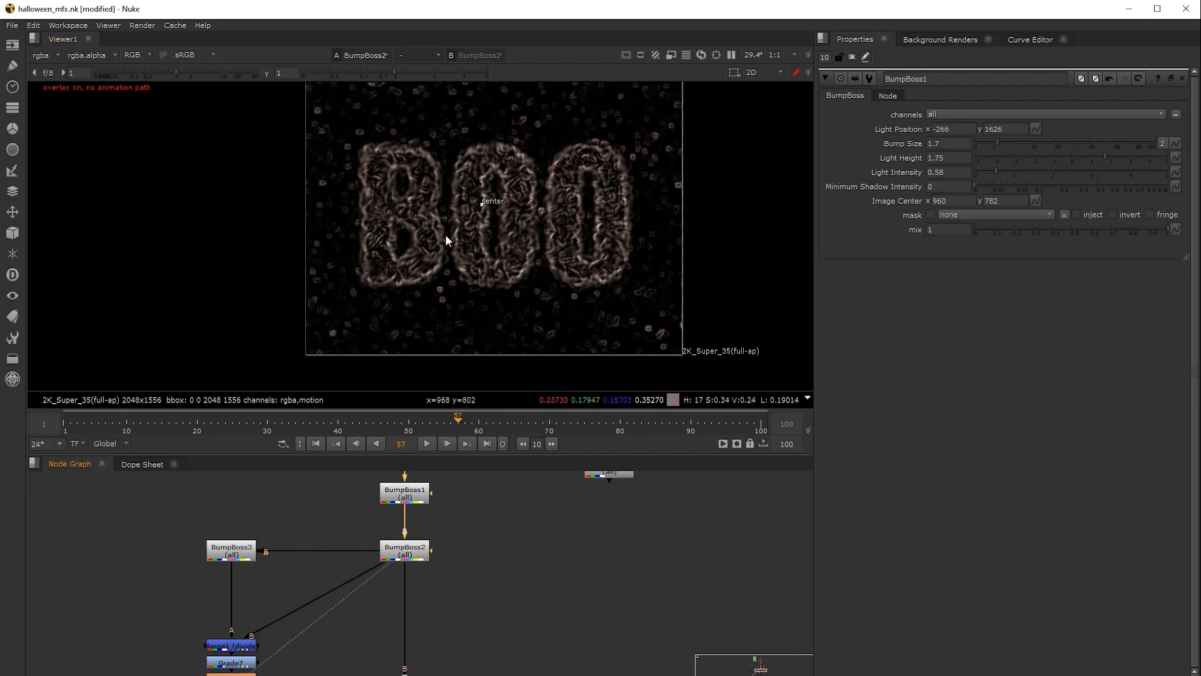
# Display the Grade8 output at the end of the grading chain and select the Grade nodes along the main branch
pyautogui.scroll(-3, 460, 508)
pyautogui.moveTo(459, 612); pyautogui.dragTo(446, 518, button='middle')
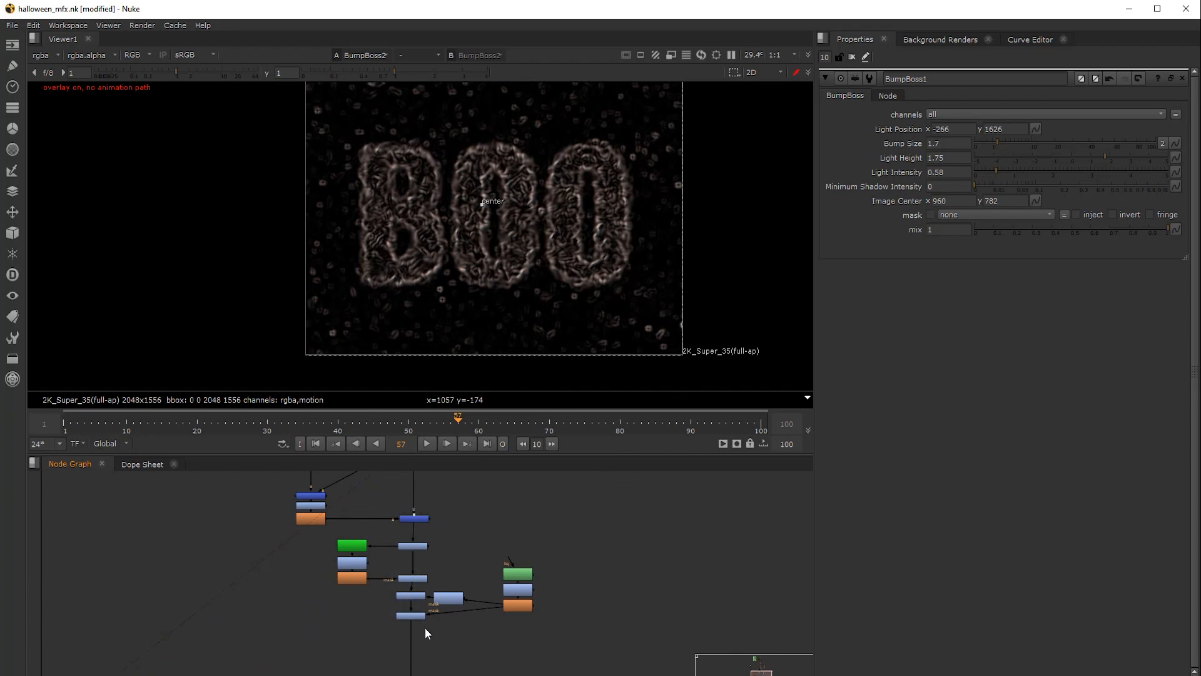
pyautogui.moveTo(440, 639); pyautogui.dragTo(383, 531)
pyautogui.click(414, 615)
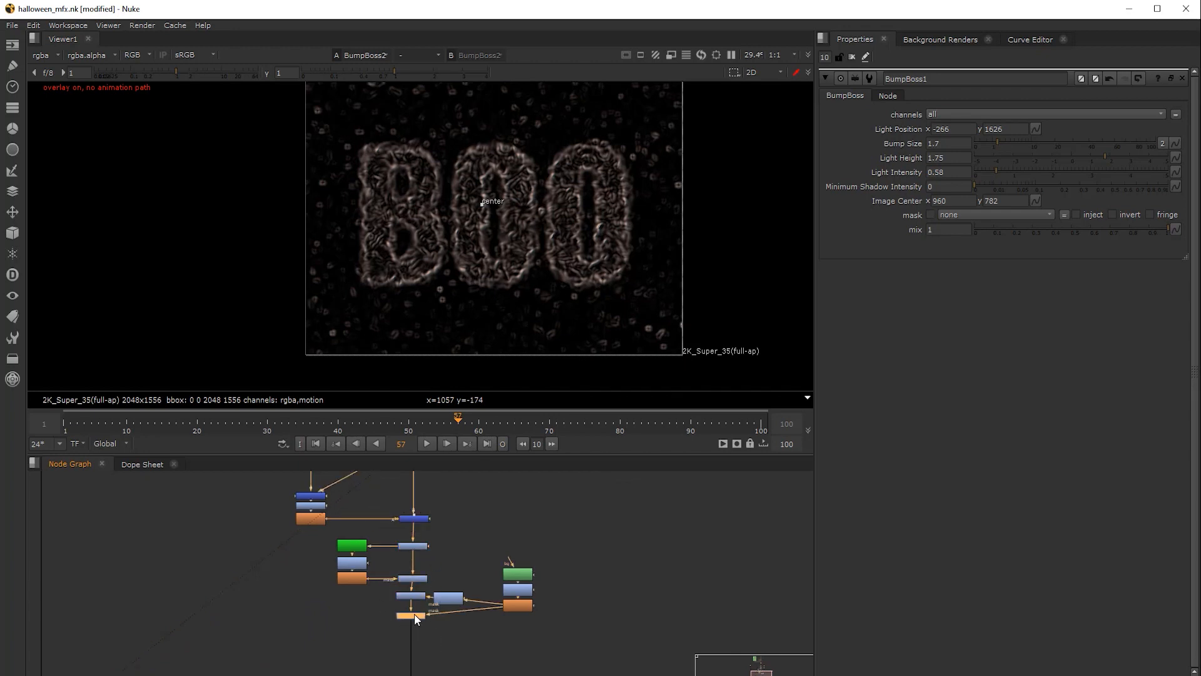
pyautogui.press('1')
pyautogui.click(420, 622)
pyautogui.moveTo(520, 165); pyautogui.dragTo(491, 190, button='middle')
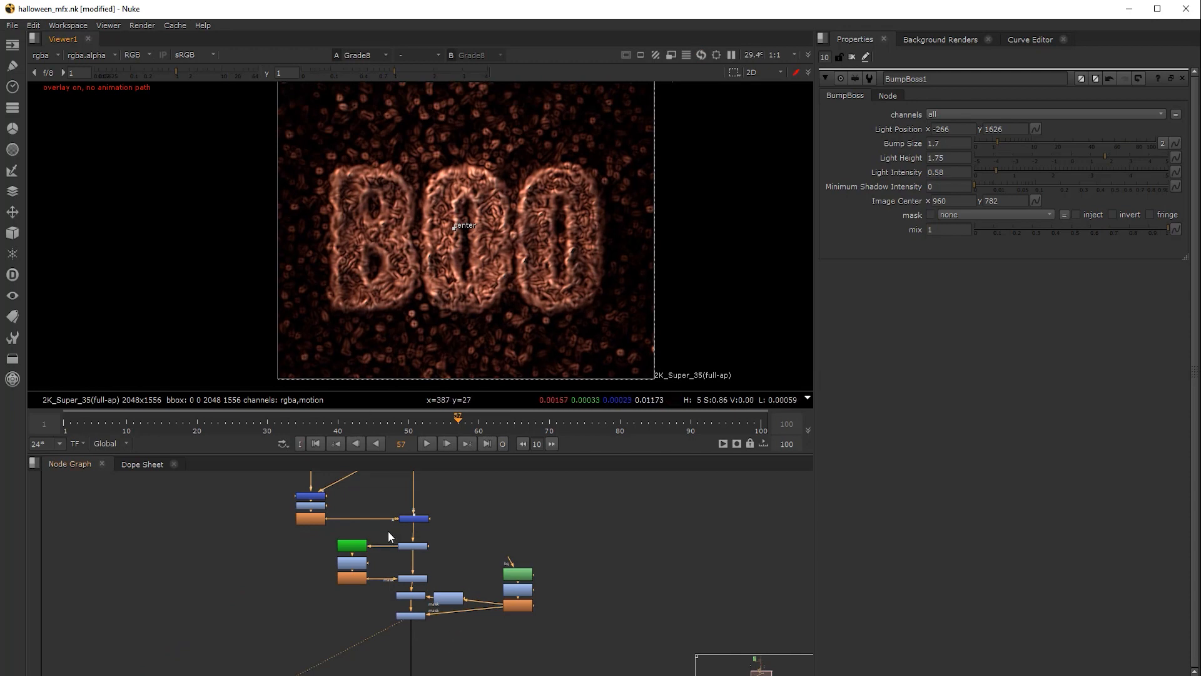
pyautogui.moveTo(388, 530); pyautogui.dragTo(435, 634)
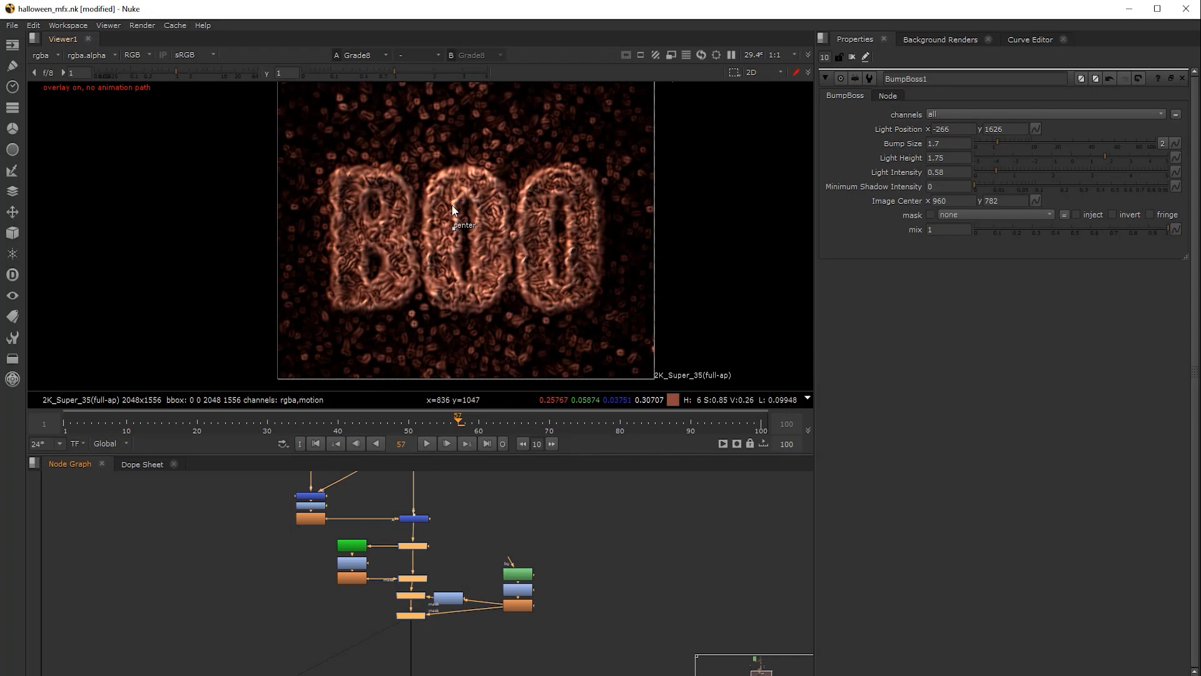
# Toggle BumpBoss2 off and on while viewing the Grade8 output to compare the surface detail on the letters
pyautogui.moveTo(474, 497); pyautogui.dragTo(425, 516, button='middle')
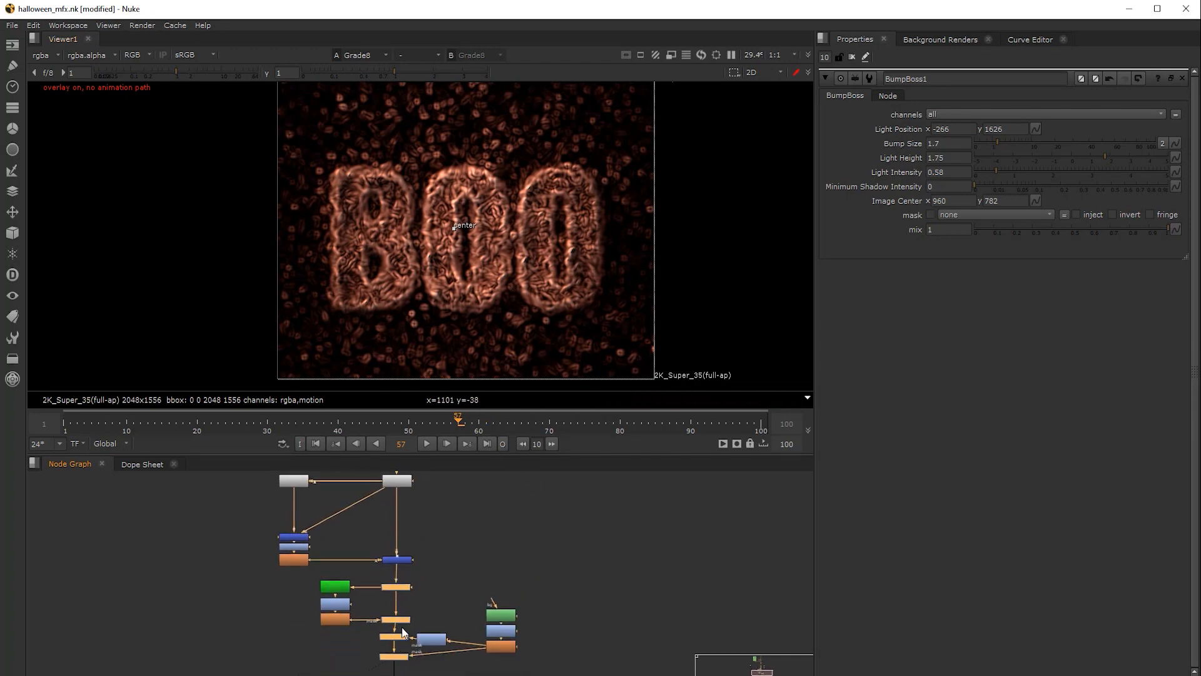
pyautogui.moveTo(402, 631); pyautogui.dragTo(402, 617, button='middle')
pyautogui.moveTo(413, 539); pyautogui.dragTo(415, 597, button='middle')
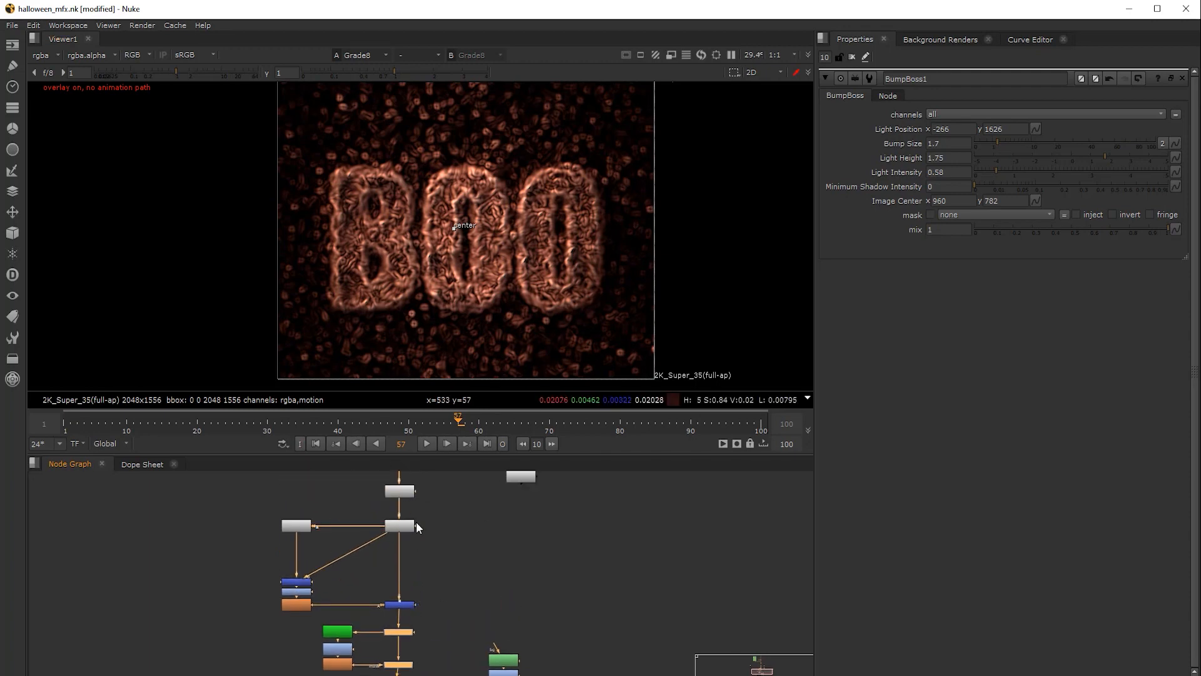
pyautogui.moveTo(416, 522); pyautogui.dragTo(385, 538, button='middle')
pyautogui.moveTo(374, 532); pyautogui.dragTo(431, 575)
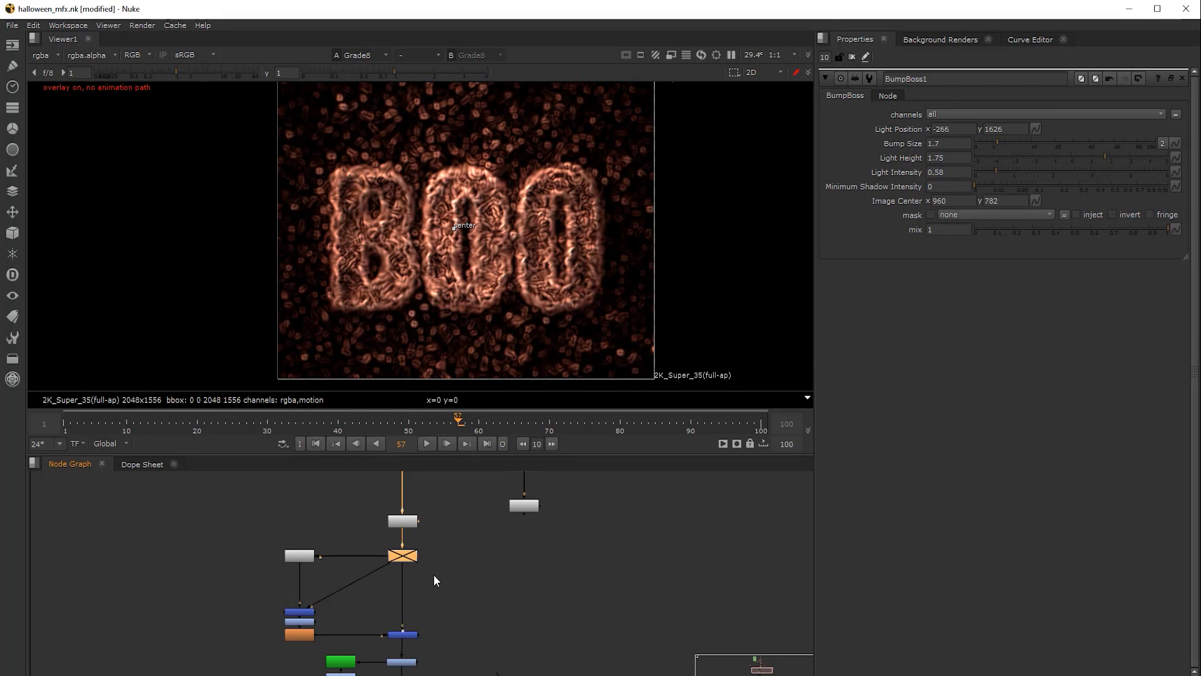
pyautogui.press('d')
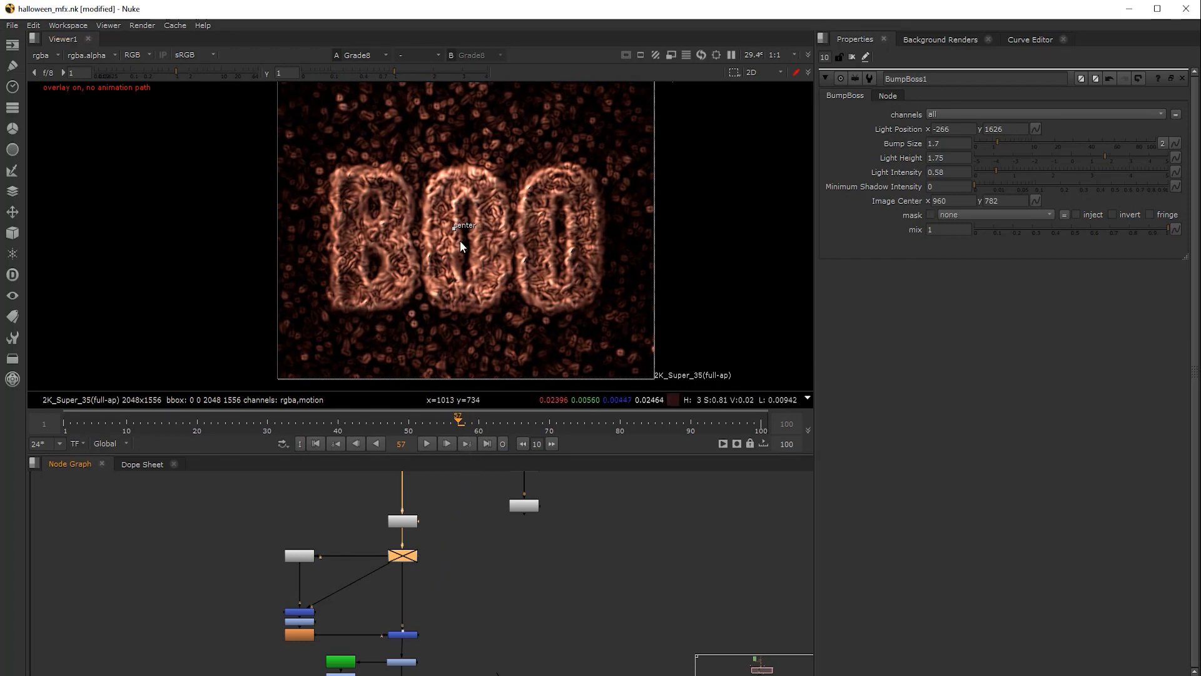
pyautogui.press('d')
pyautogui.press('d')
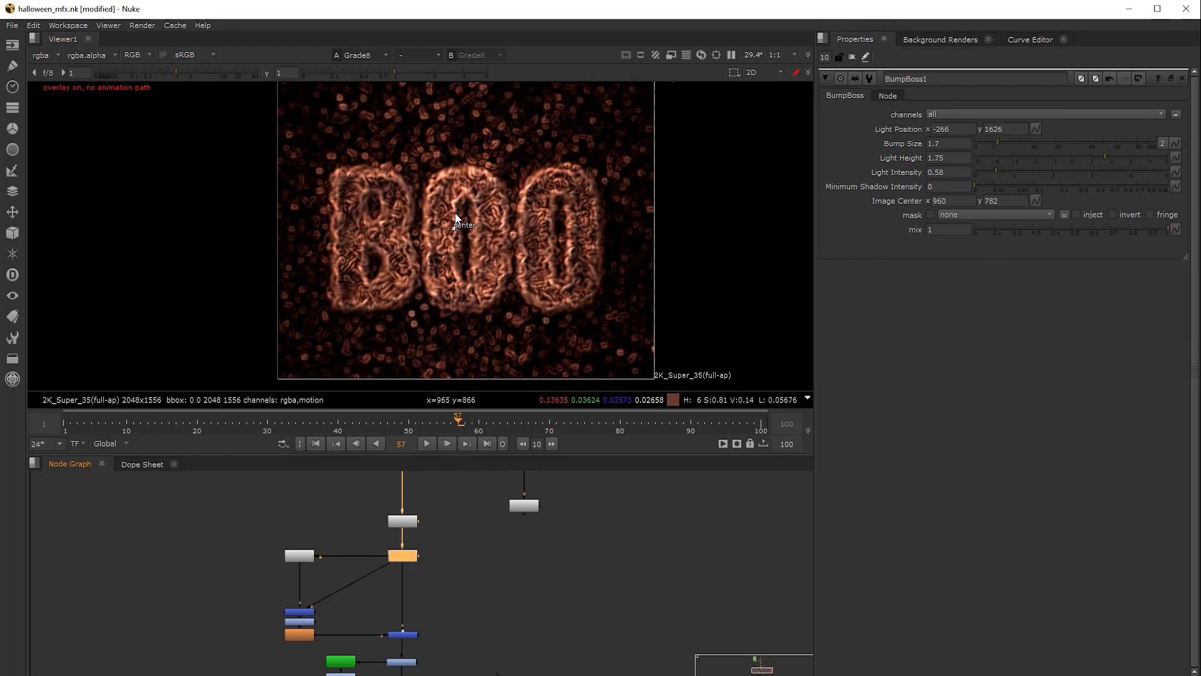
pyautogui.press('d')
pyautogui.scroll(4, 358, 219)
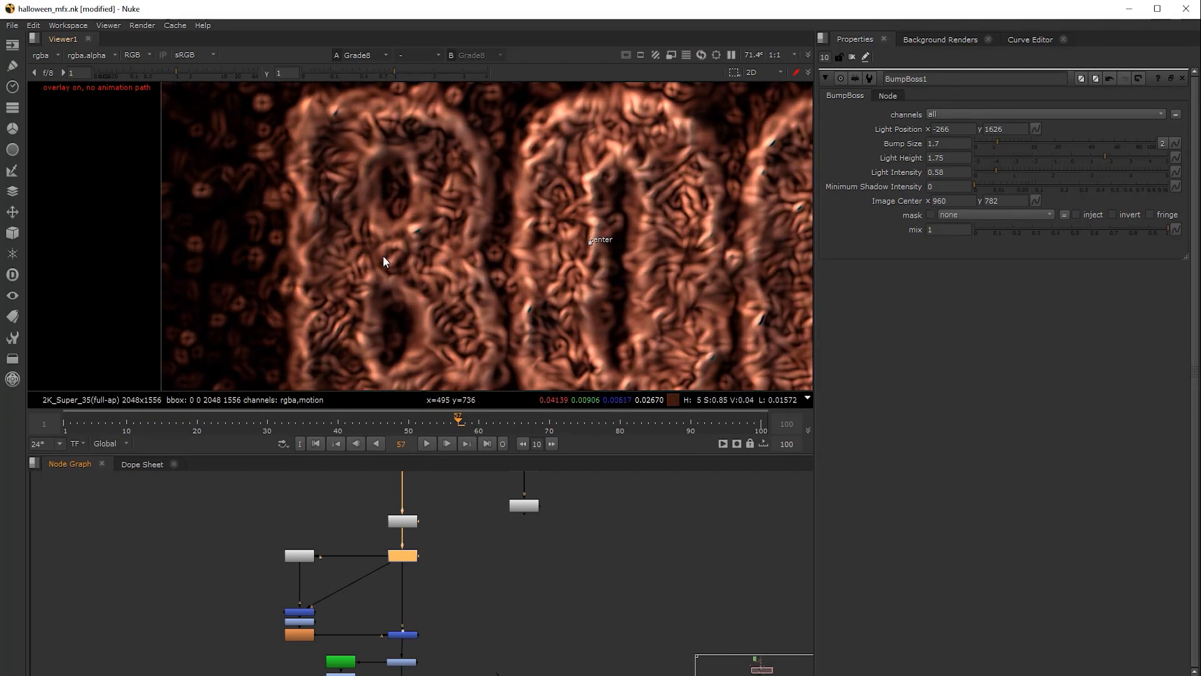
pyautogui.scroll(1, 376, 193)
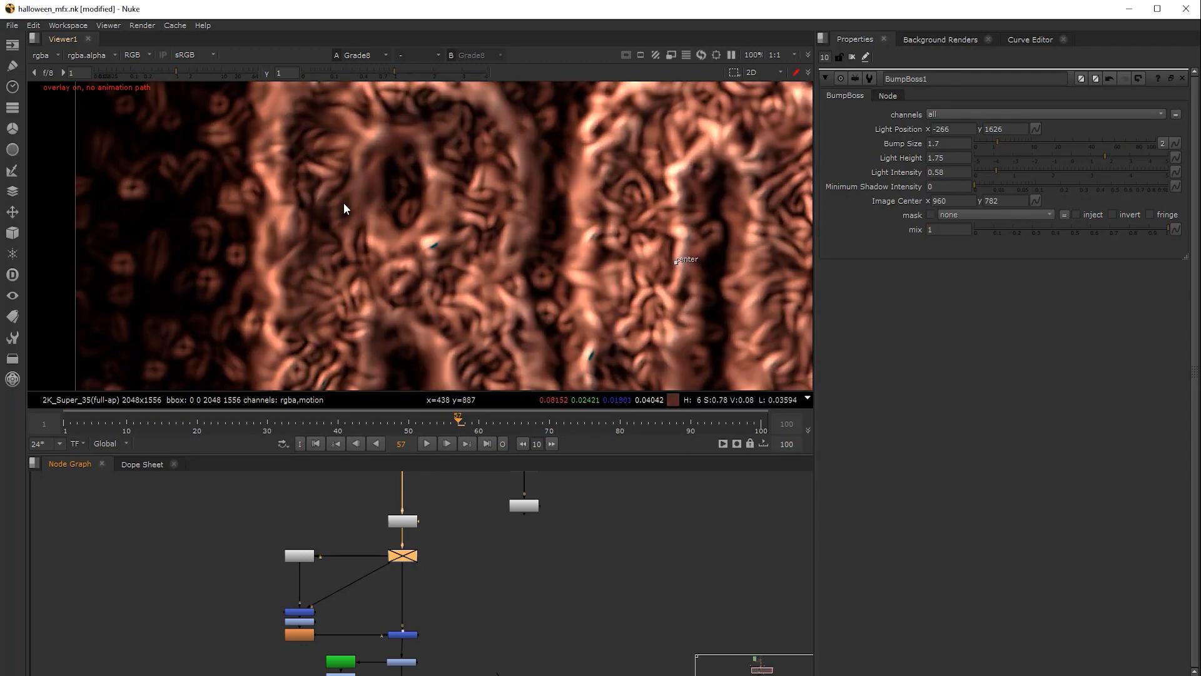
pyautogui.scroll(-1, 344, 203)
# Display the BumpBoss3 output from the side branch and select the Merge node below it
pyautogui.moveTo(411, 589); pyautogui.dragTo(422, 557, button='middle')
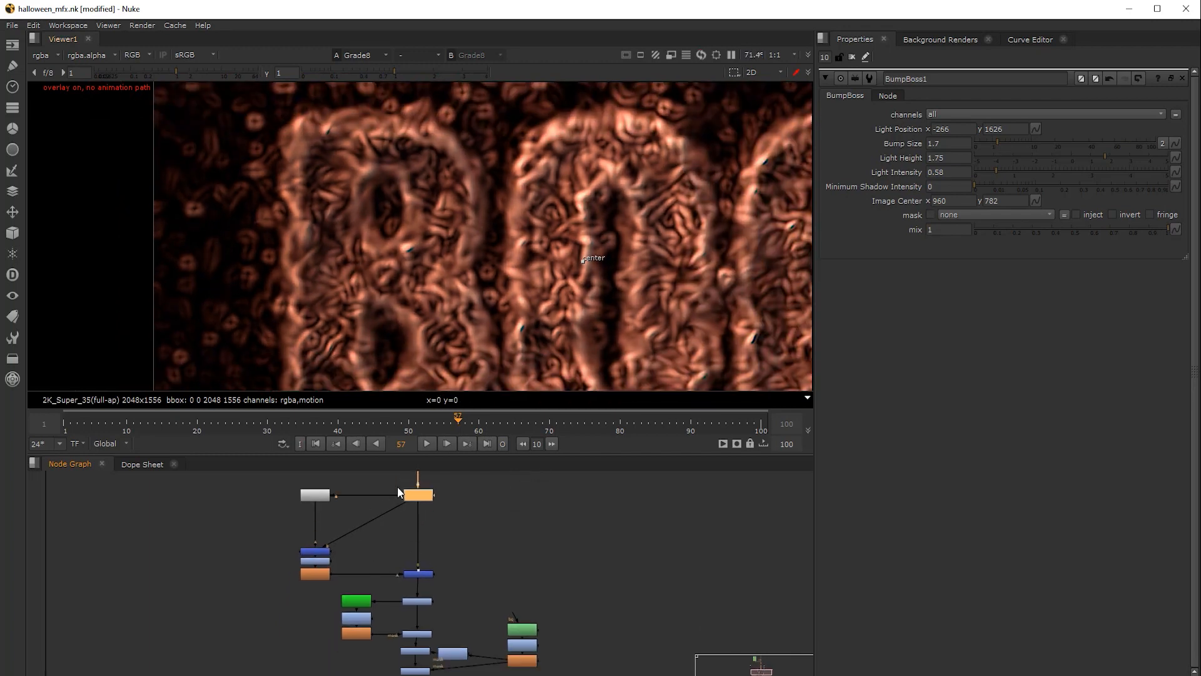
pyautogui.click(317, 494)
pyautogui.press('1')
pyautogui.click(324, 551)
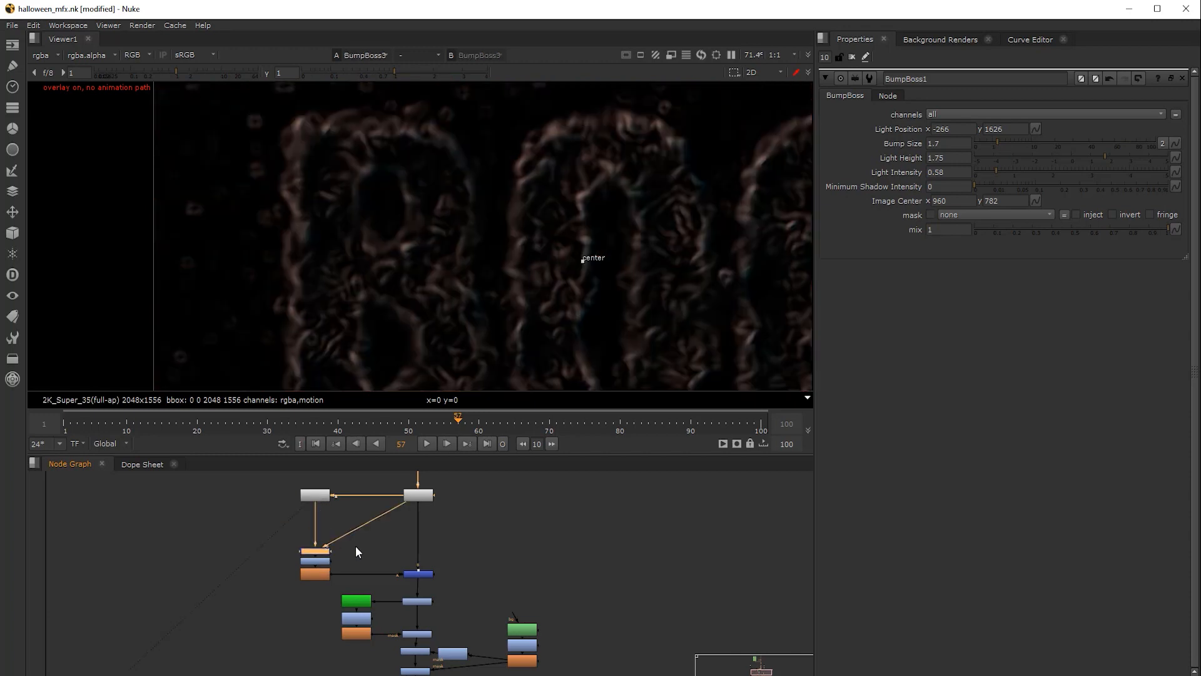
# Display the Grade8 output again, select the Merge2 node and examine the full lettering
pyautogui.scroll(-2, 420, 579)
pyautogui.moveTo(422, 630); pyautogui.dragTo(422, 590, button='middle')
pyautogui.scroll(1, 422, 590)
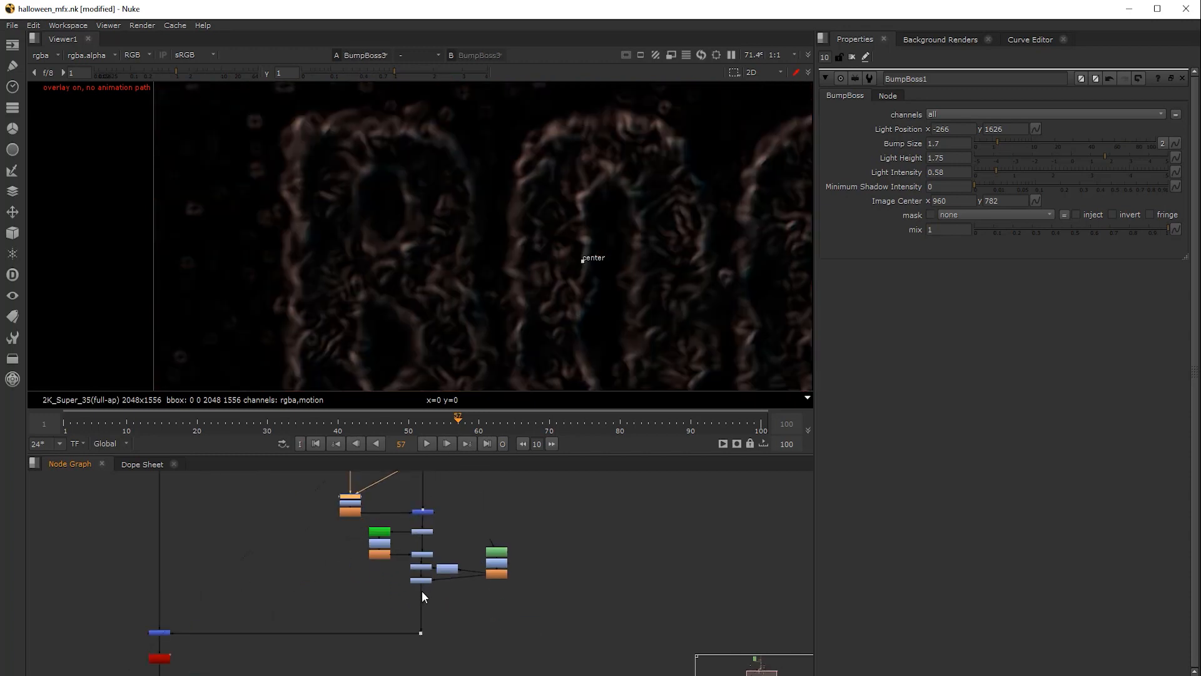
pyautogui.click(429, 579)
pyautogui.click(423, 512)
pyautogui.press('1')
pyautogui.scroll(-3, 454, 273)
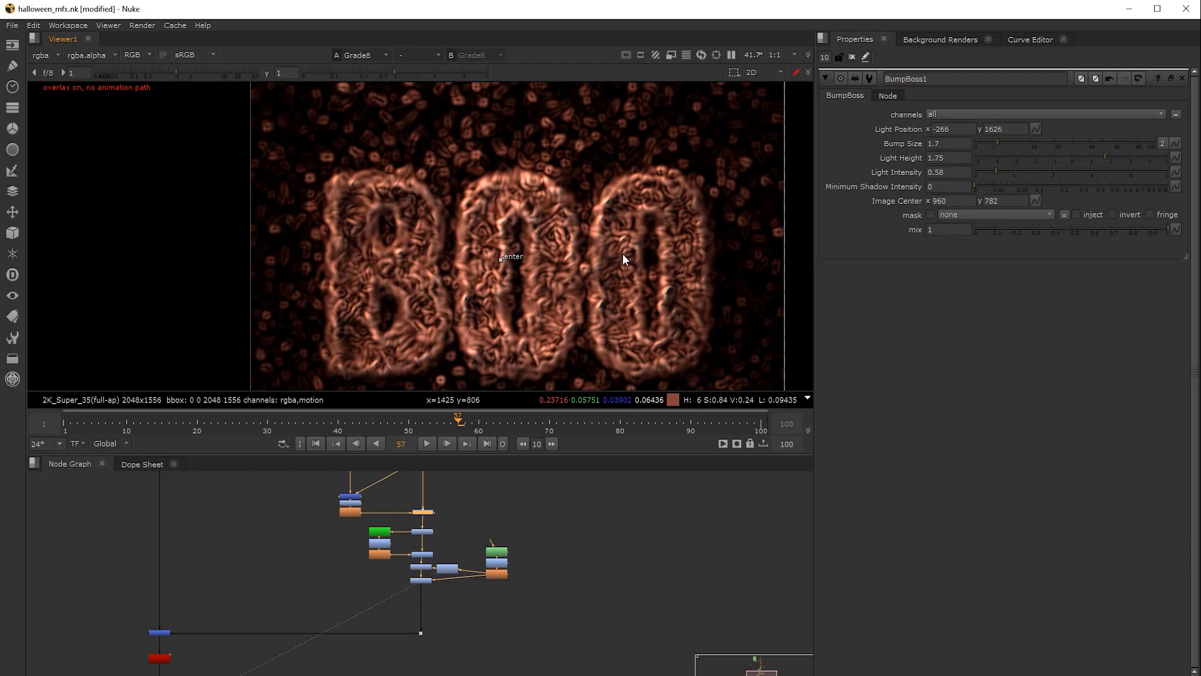
# Return to the side branch beside BumpBoss2 and display the BumpBoss3 output
pyautogui.scroll(2, 381, 509)
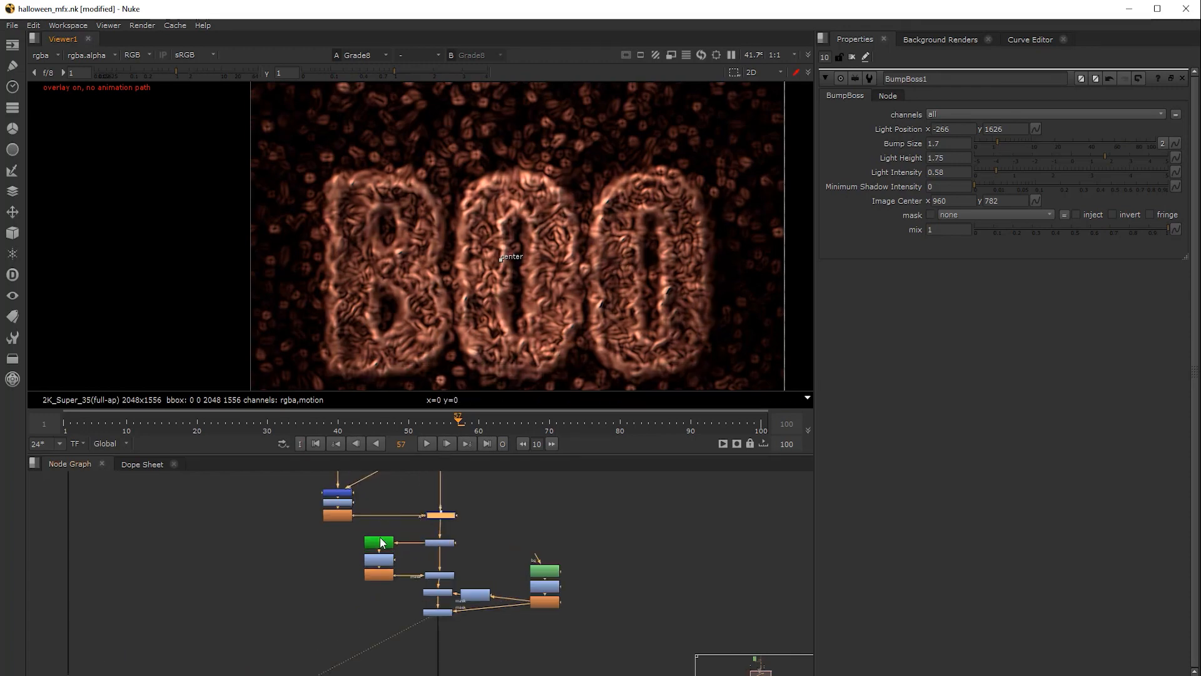
pyautogui.moveTo(381, 542); pyautogui.dragTo(359, 626, button='middle')
pyautogui.click(313, 519)
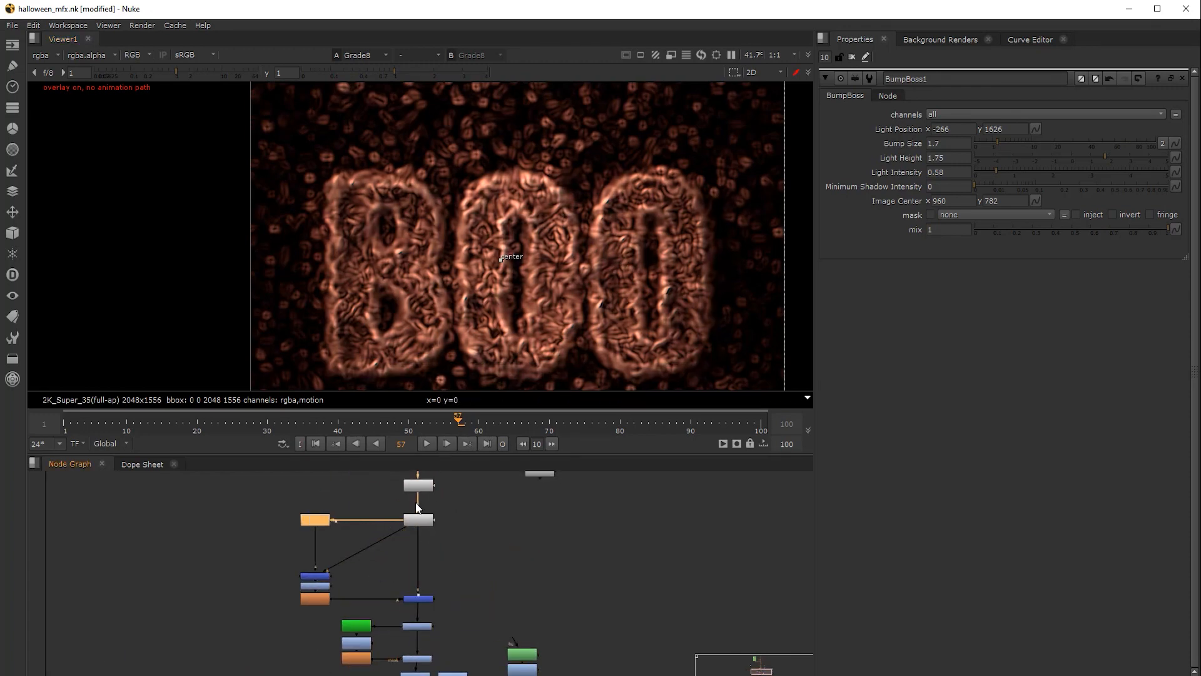
pyautogui.click(406, 548)
pyautogui.moveTo(339, 532)
pyautogui.mouseDown(button='middle')
pyautogui.moveTo(371, 505)
pyautogui.moveTo(339, 543)
pyautogui.mouseUp(button='middle')
pyautogui.scroll(2, 370, 505)
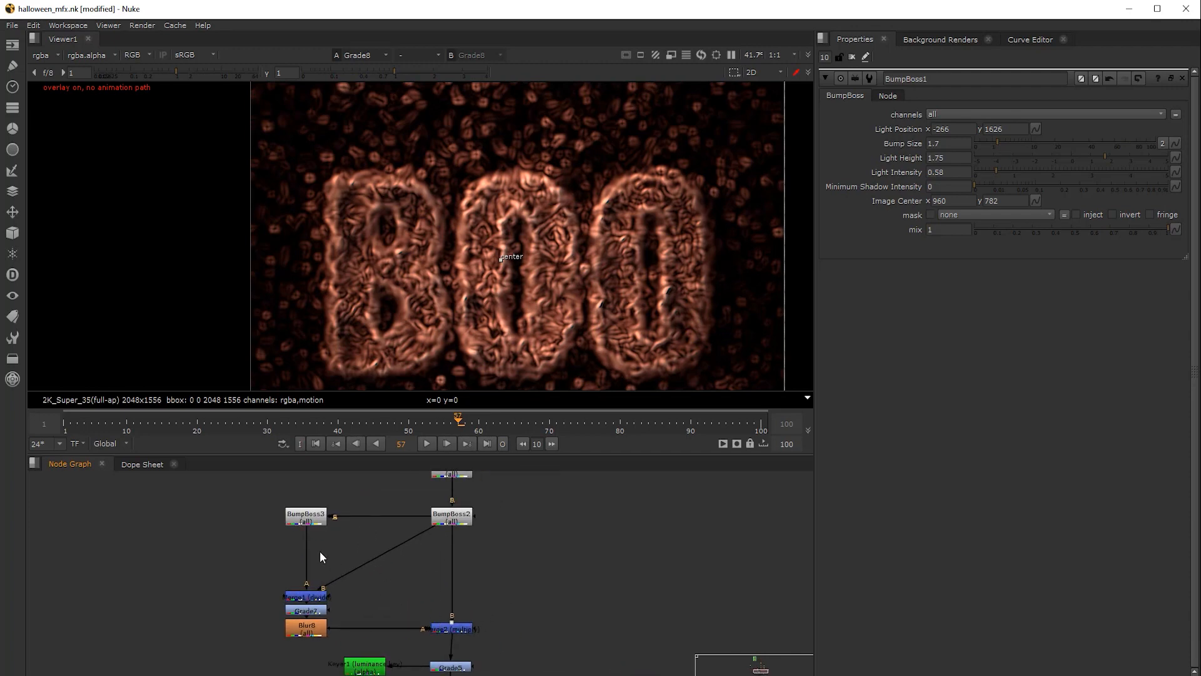
pyautogui.click(306, 517)
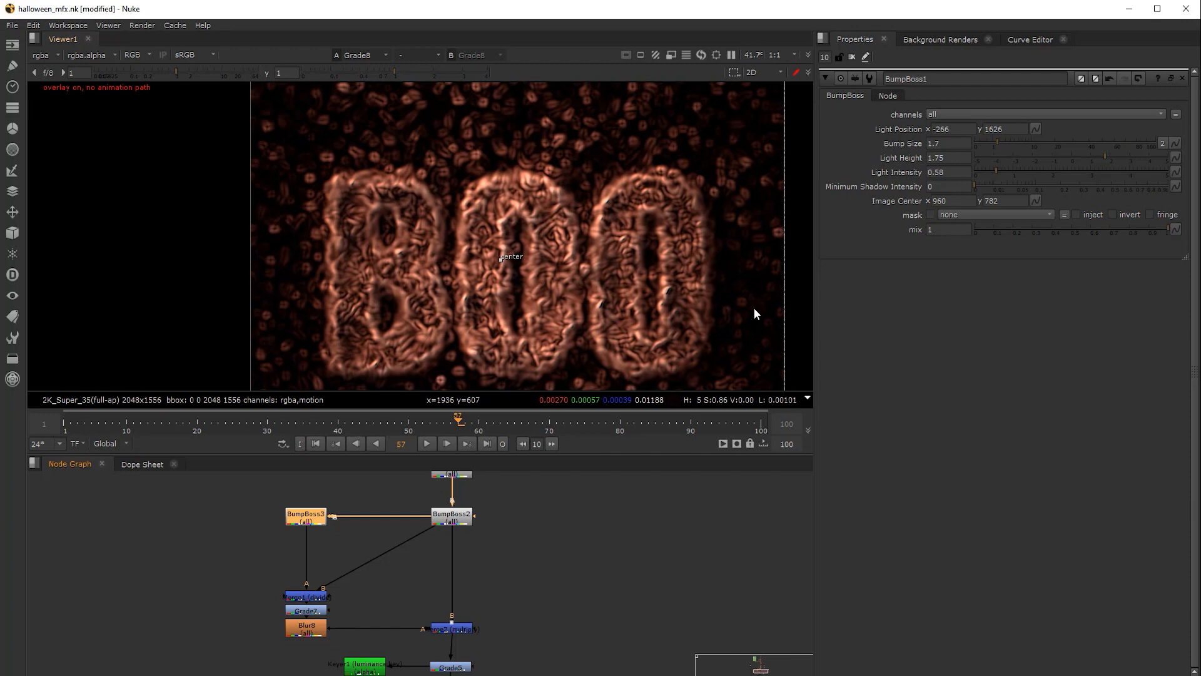
pyautogui.press('1')
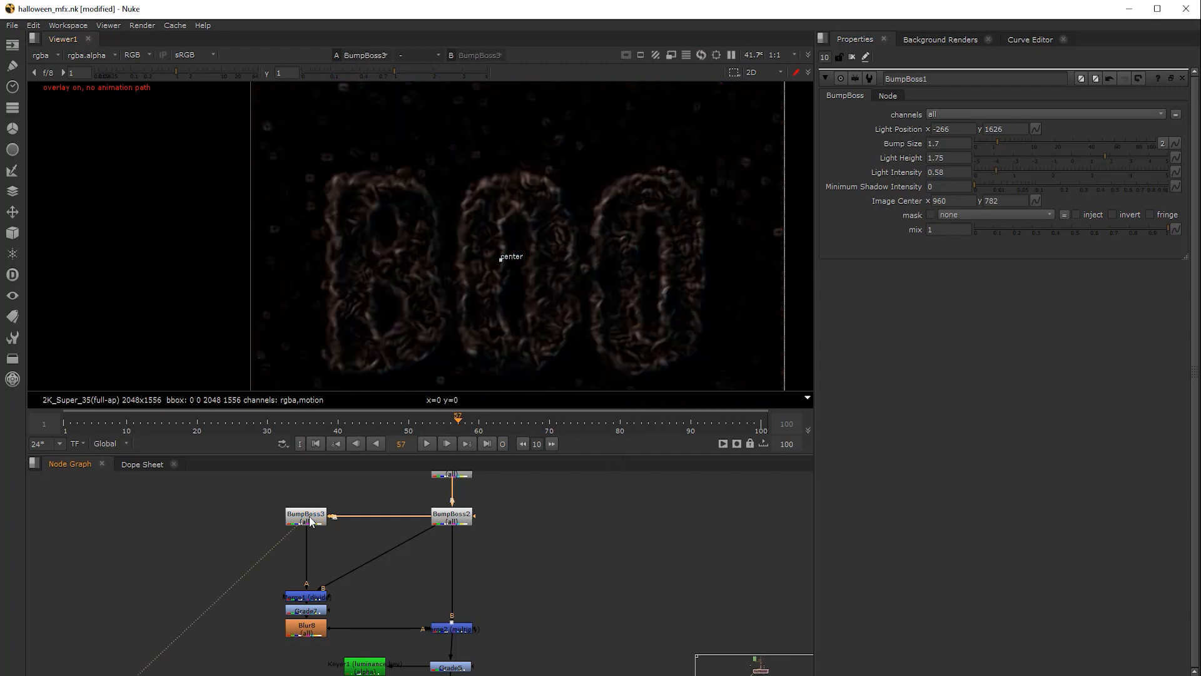
# Raise the viewer gamma to 2.06 and examine the BumpBoss3 shading across all three letters
pyautogui.click(434, 80)
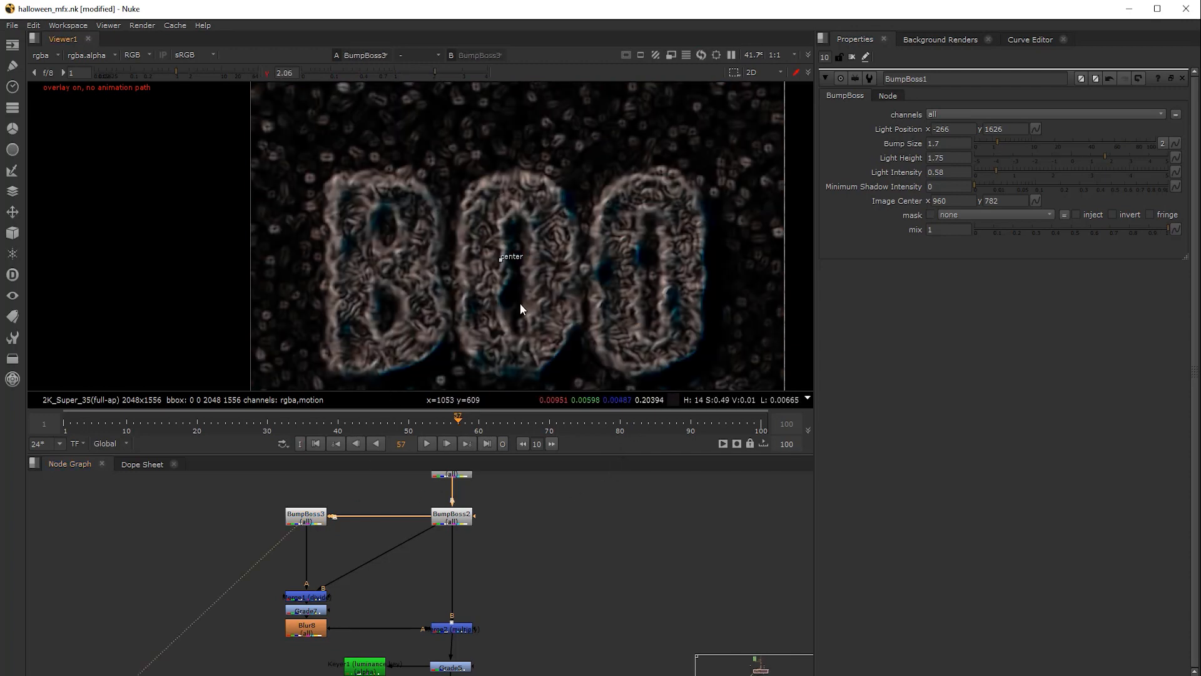
pyautogui.click(306, 517)
pyautogui.scroll(-2, 544, 299)
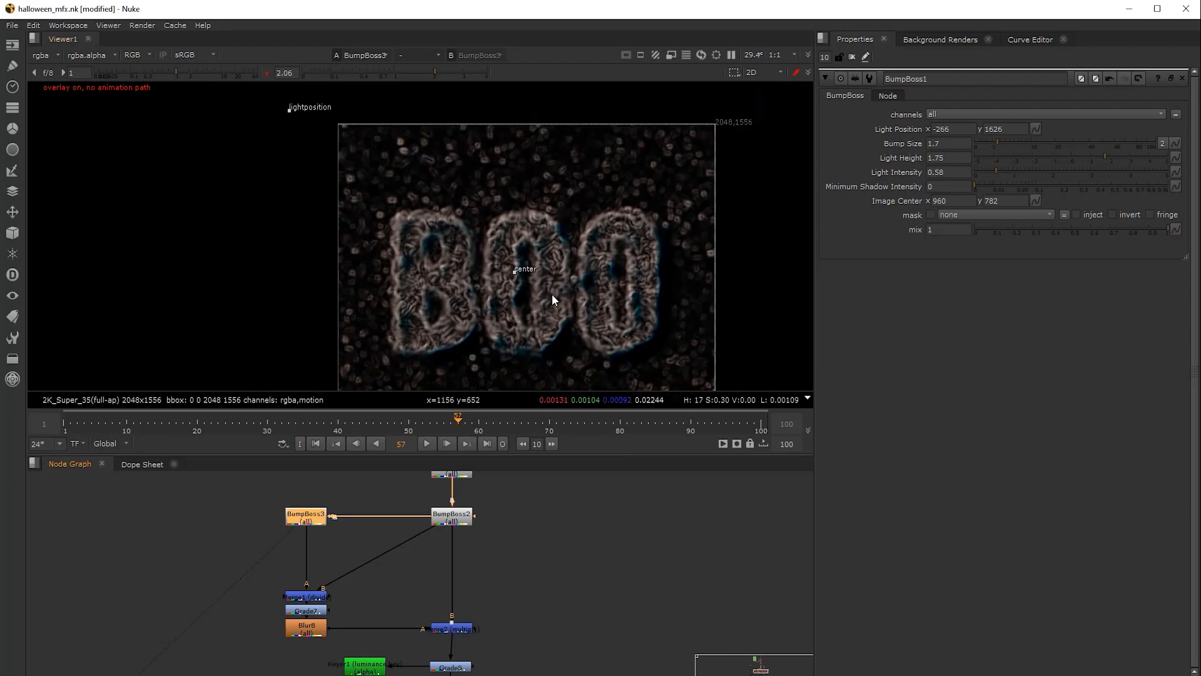
pyautogui.moveTo(576, 259); pyautogui.dragTo(531, 254, button='middle')
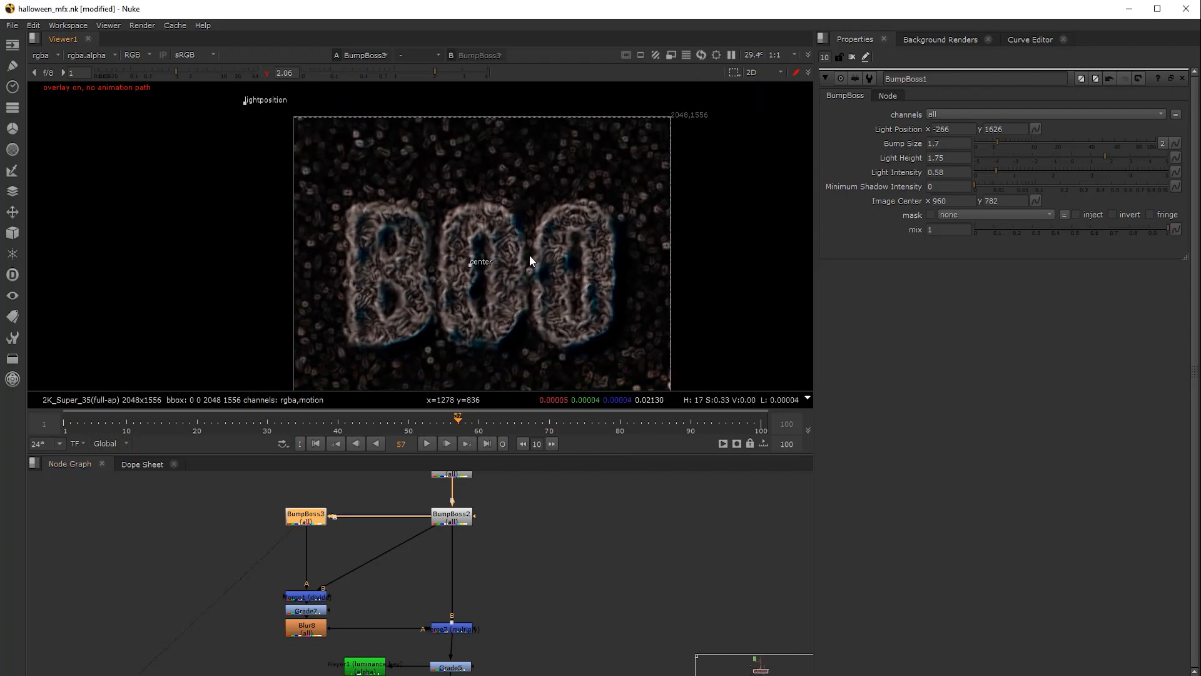
pyautogui.moveTo(461, 279); pyautogui.dragTo(467, 265, button='middle')
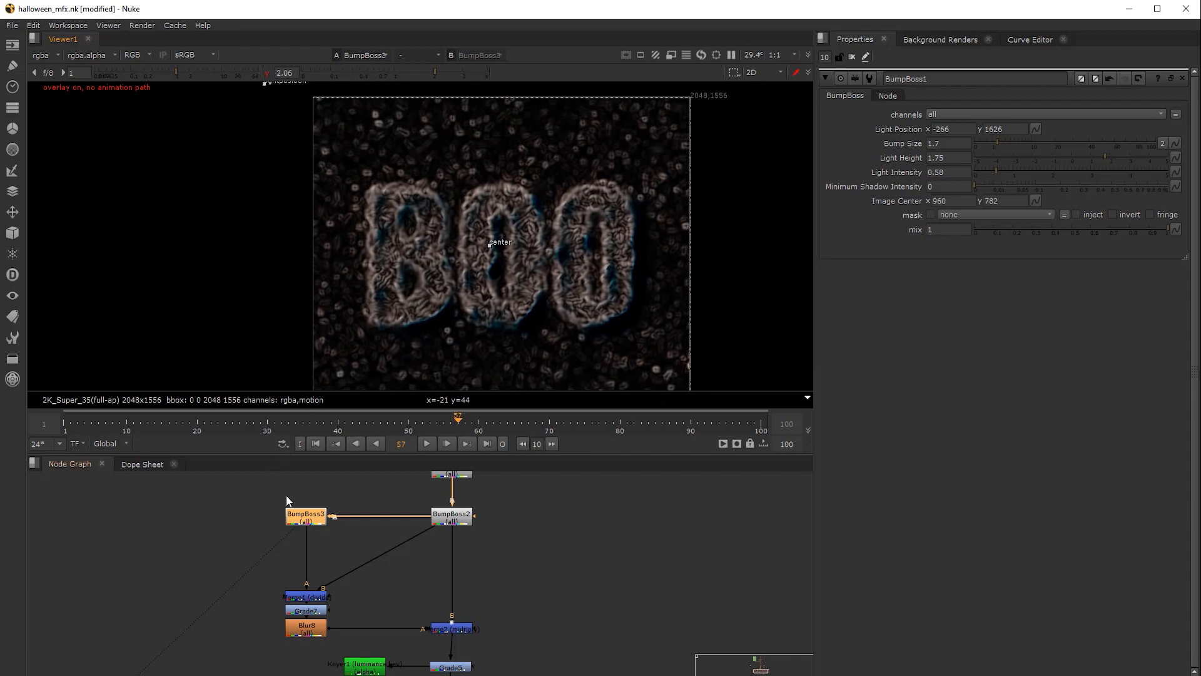
# Display the Merge1 divide output and compare it with the BumpBoss2 output
pyautogui.click(298, 597)
pyautogui.press('1')
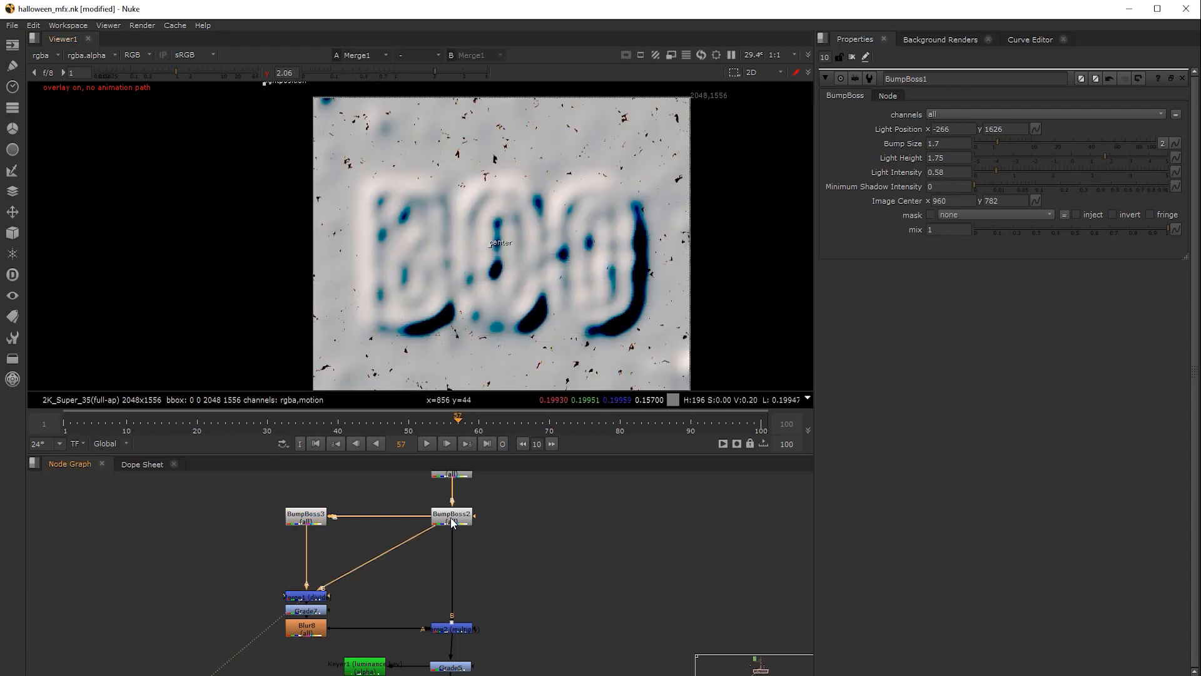
pyautogui.click(452, 523)
pyautogui.press('1')
# Display the Merge1 divide result again, followed by the Grade7 output, to examine the isolated shadow areas
pyautogui.scroll(-3, 509, 610)
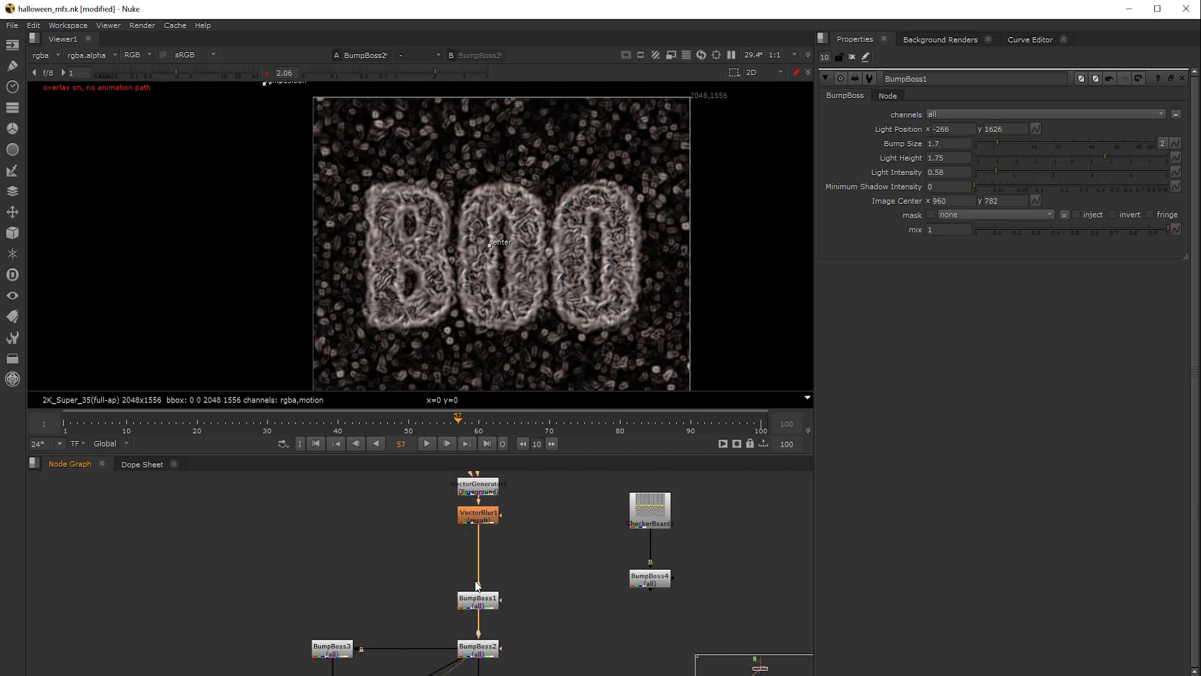
pyautogui.moveTo(501, 588); pyautogui.dragTo(501, 510, button='middle')
pyautogui.scroll(5, 444, 569)
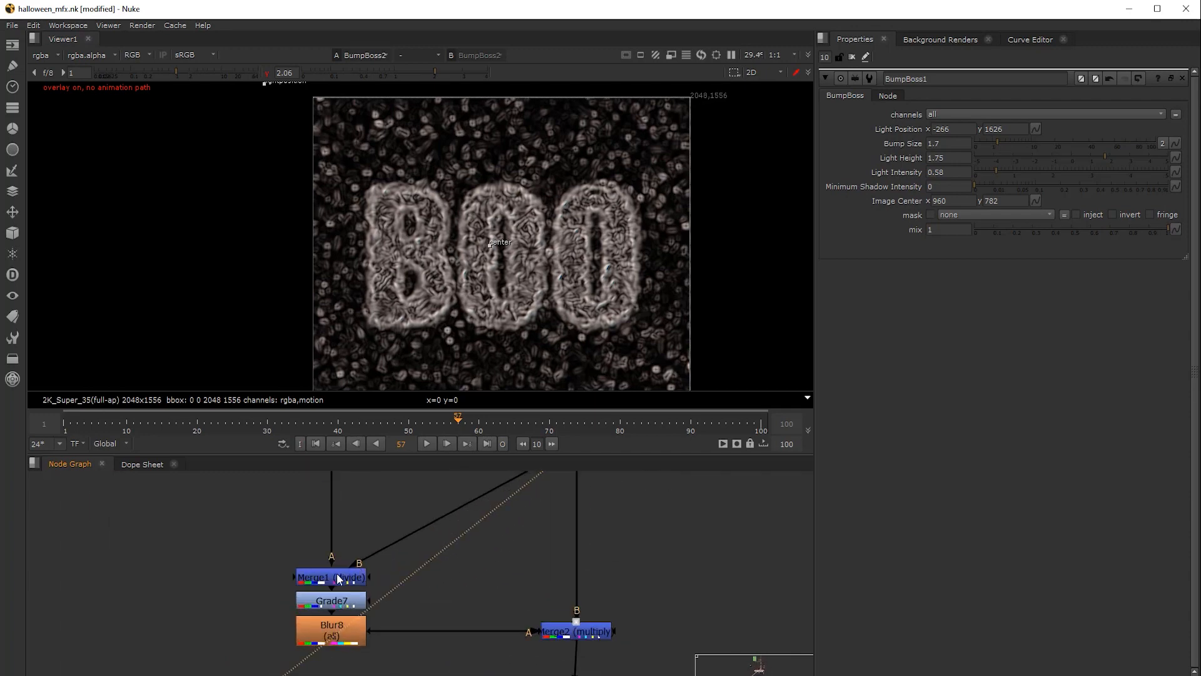
pyautogui.click(338, 577)
pyautogui.press('1')
pyautogui.click(341, 607)
pyautogui.press('1')
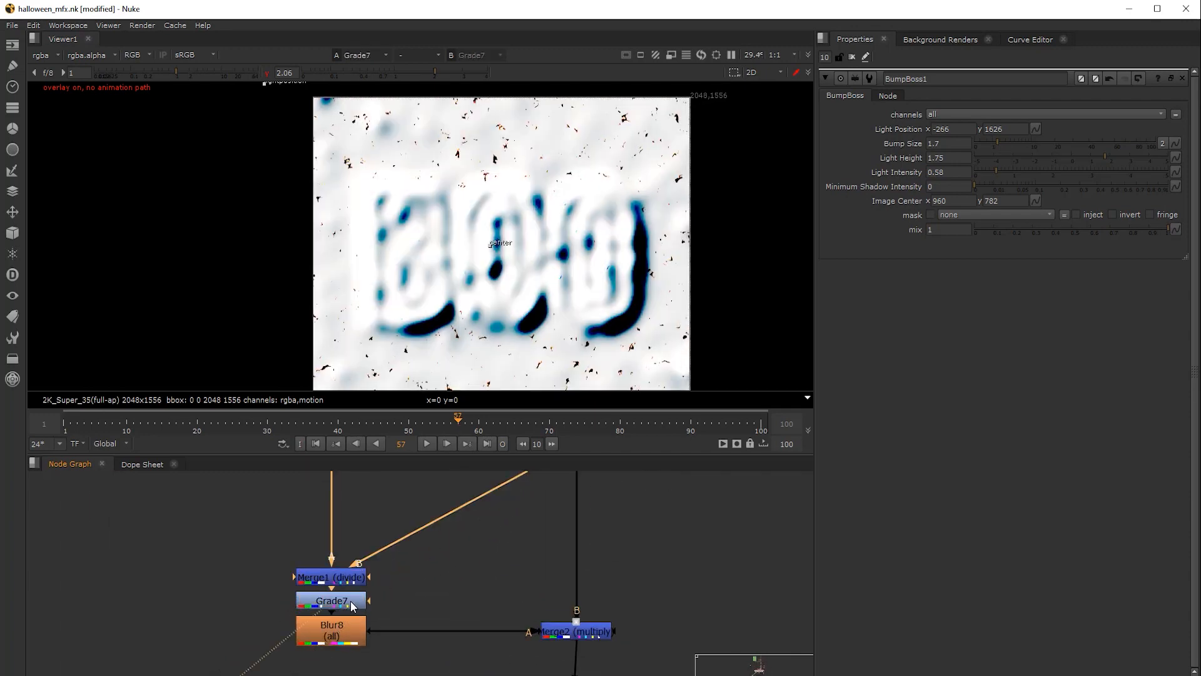
pyautogui.moveTo(555, 375); pyautogui.dragTo(523, 295, button='middle')
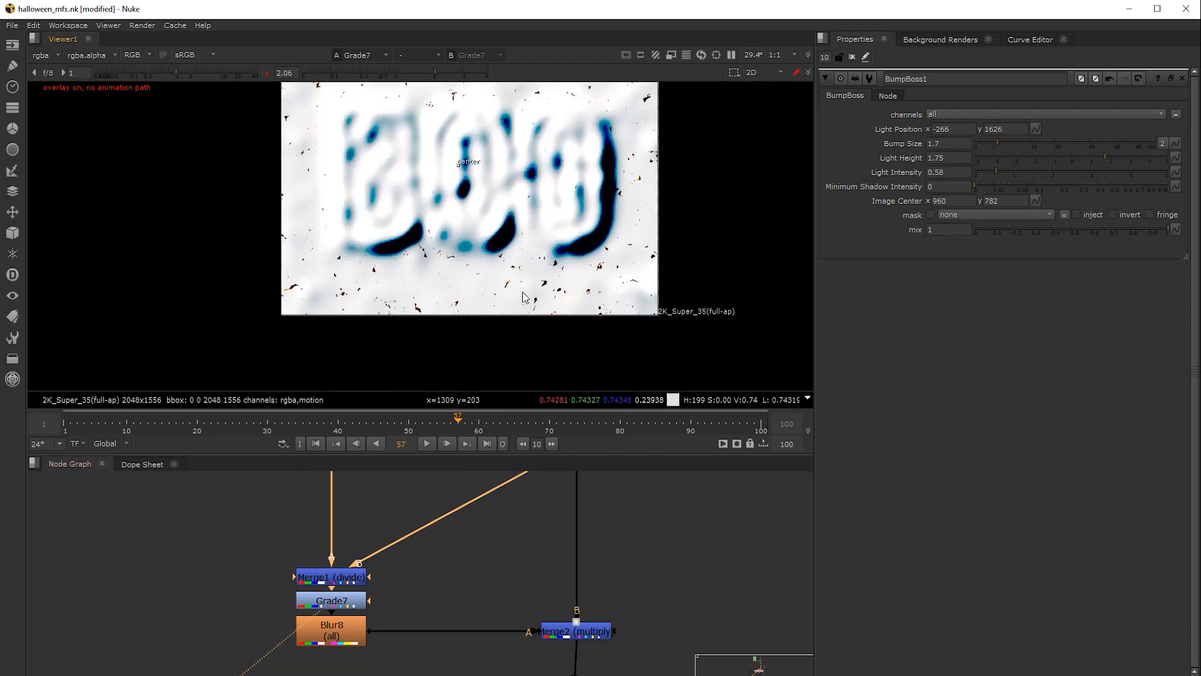
# Display the Blur8 output and reset the viewer gamma to 1
pyautogui.click(343, 635)
pyautogui.press('1')
pyautogui.moveTo(463, 383); pyautogui.dragTo(455, 456, button='middle')
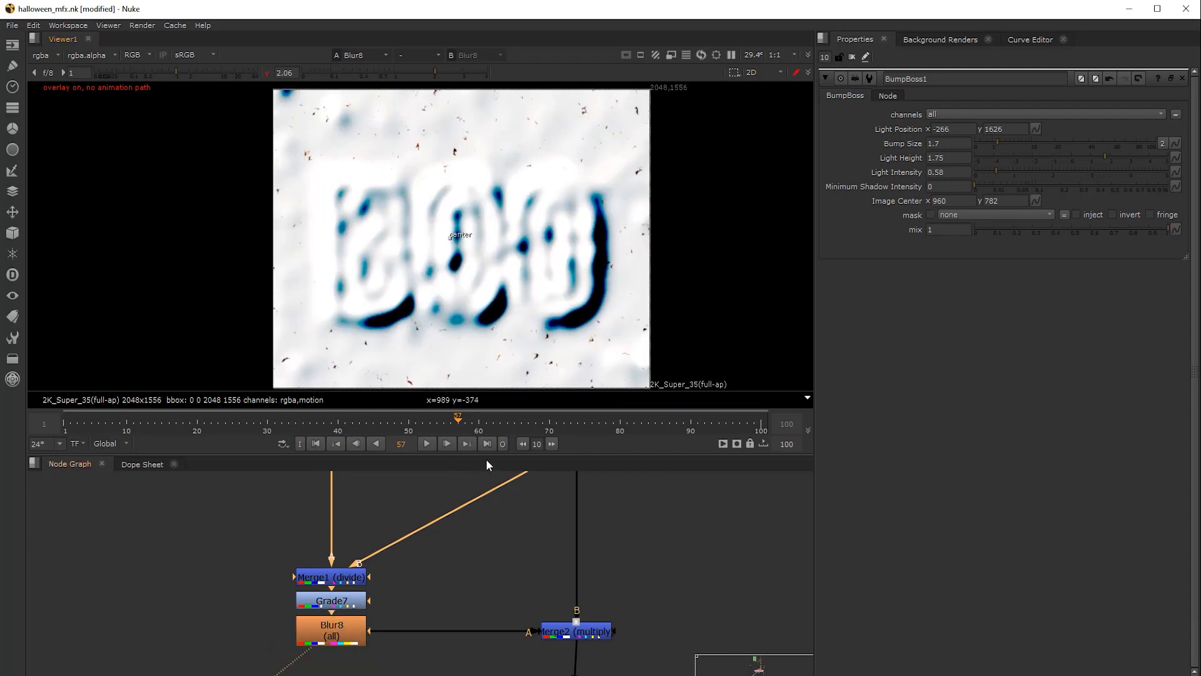
pyautogui.click(268, 71)
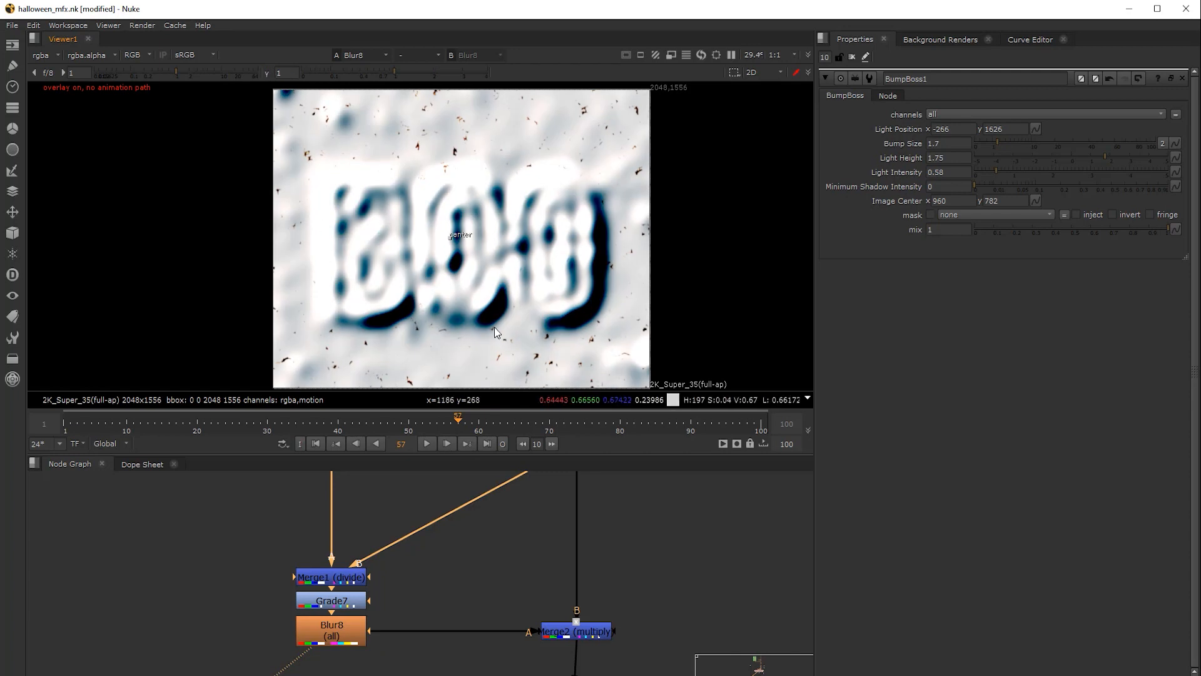
# Display the Merge2 multiply output and open the node's properties
pyautogui.moveTo(563, 605); pyautogui.dragTo(545, 557, button='middle')
pyautogui.click(579, 586)
pyautogui.press('1')
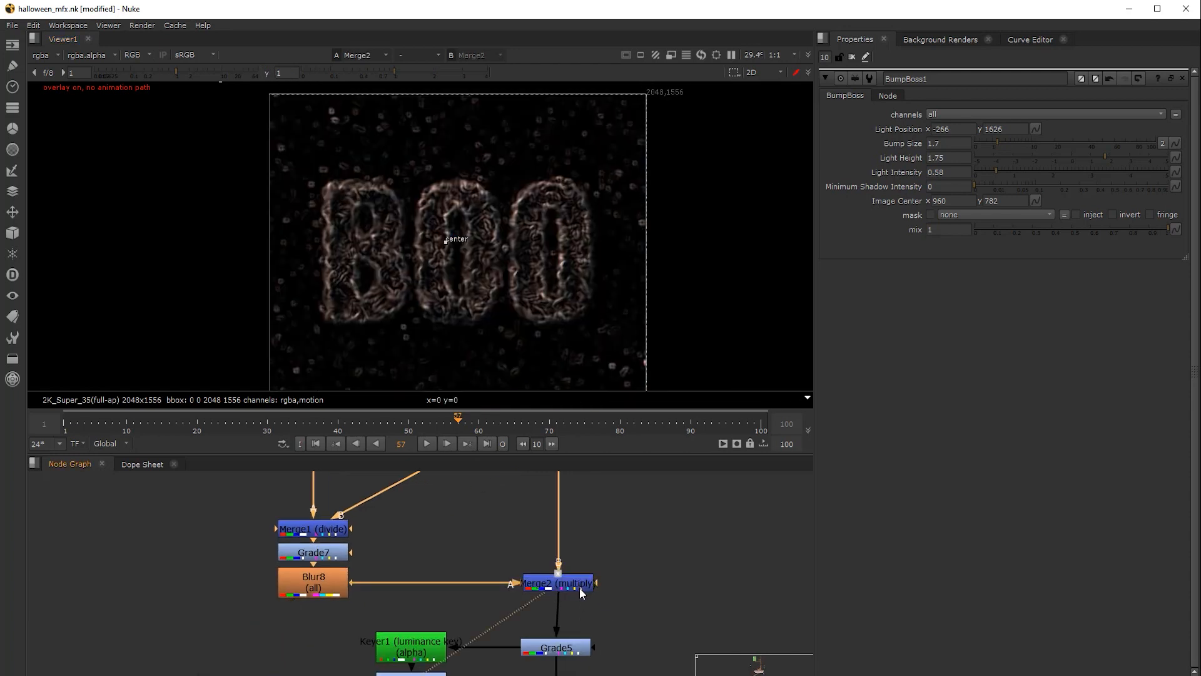
pyautogui.doubleClick(579, 588)
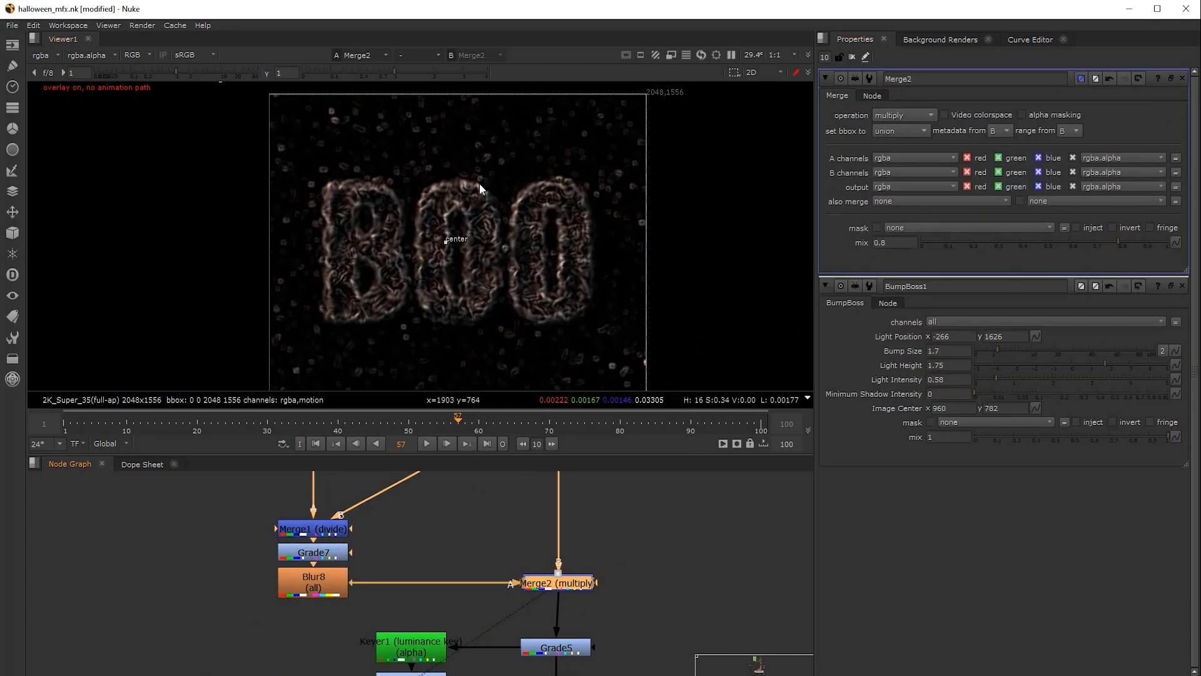
# Display the Grade8 output and set the mix of Merge2 to 0.9
pyautogui.moveTo(562, 594); pyautogui.dragTo(569, 562, button='middle')
pyautogui.scroll(-3, 570, 559)
pyautogui.click(555, 603)
pyautogui.press('1')
pyautogui.click(606, 509)
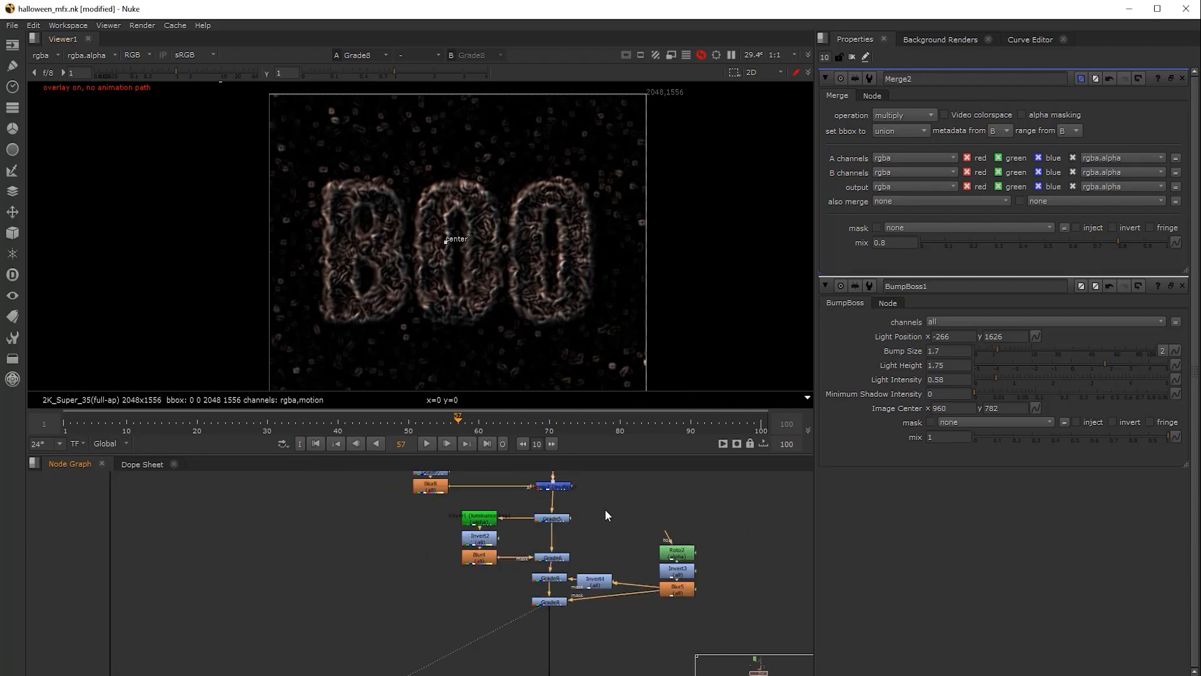
pyautogui.moveTo(562, 336); pyautogui.dragTo(577, 316, button='middle')
pyautogui.moveTo(1117, 244); pyautogui.dragTo(1146, 252)
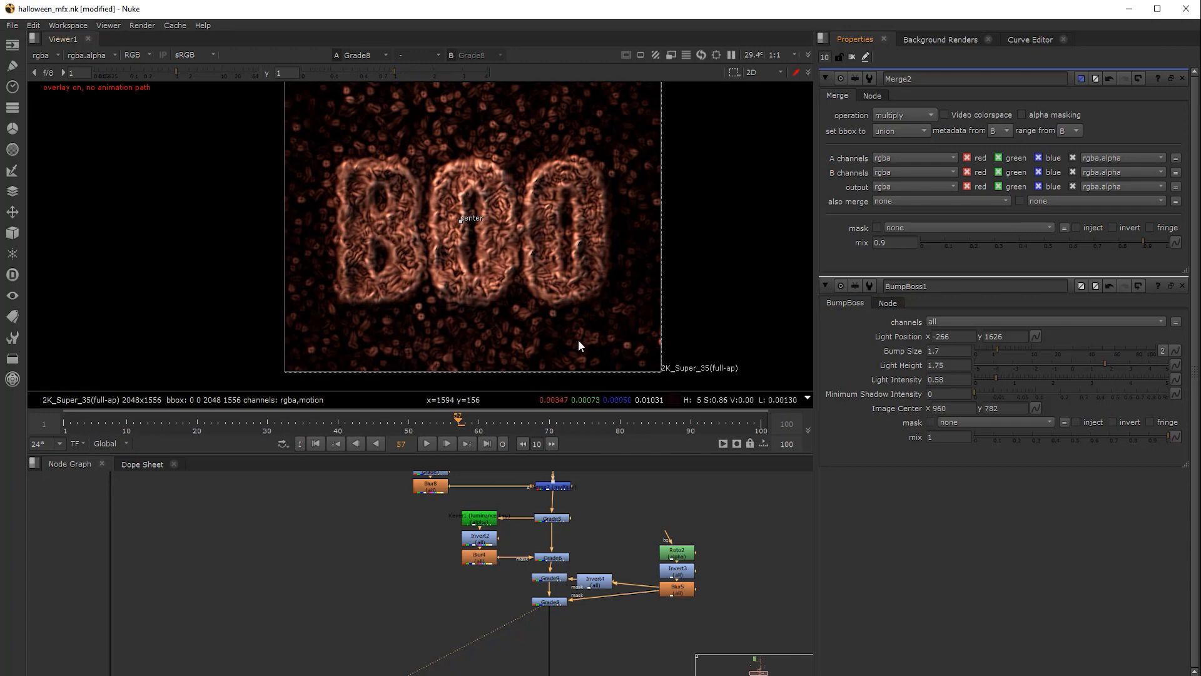
# Disable and re-enable Blur8 while viewing the Grade8 output, and open the blur's properties
pyautogui.moveTo(492, 587); pyautogui.dragTo(481, 625, button='middle')
pyautogui.click(412, 530)
pyautogui.press('d')
pyautogui.press('d')
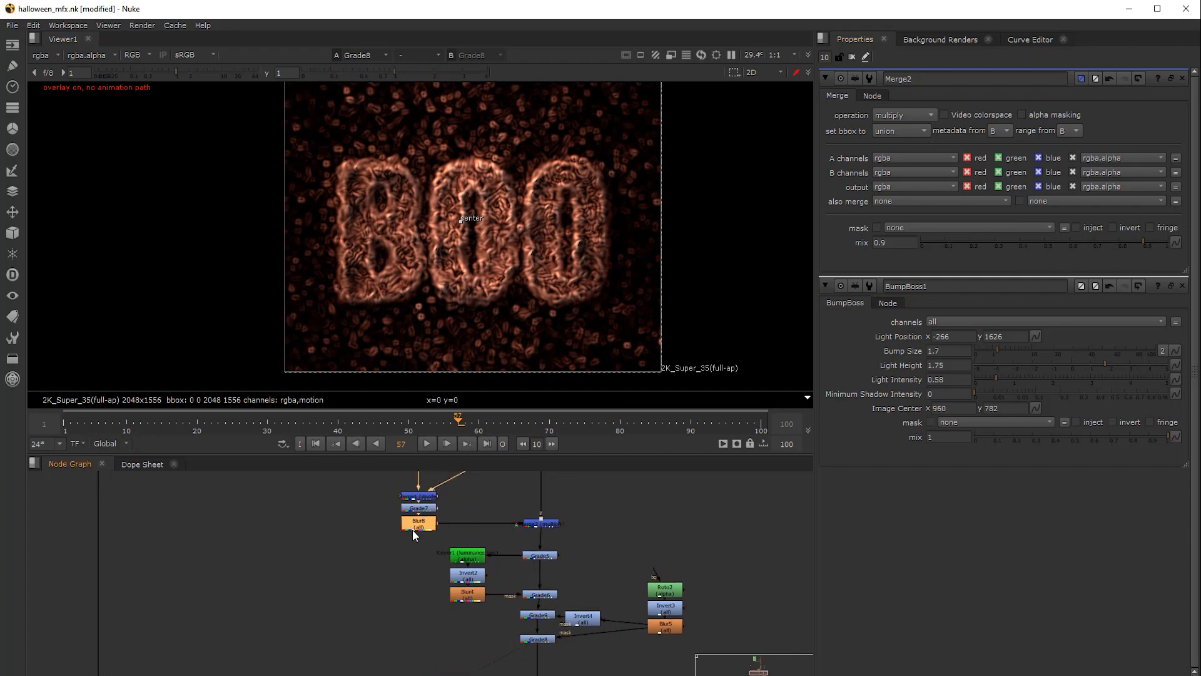
pyautogui.doubleClick(418, 529)
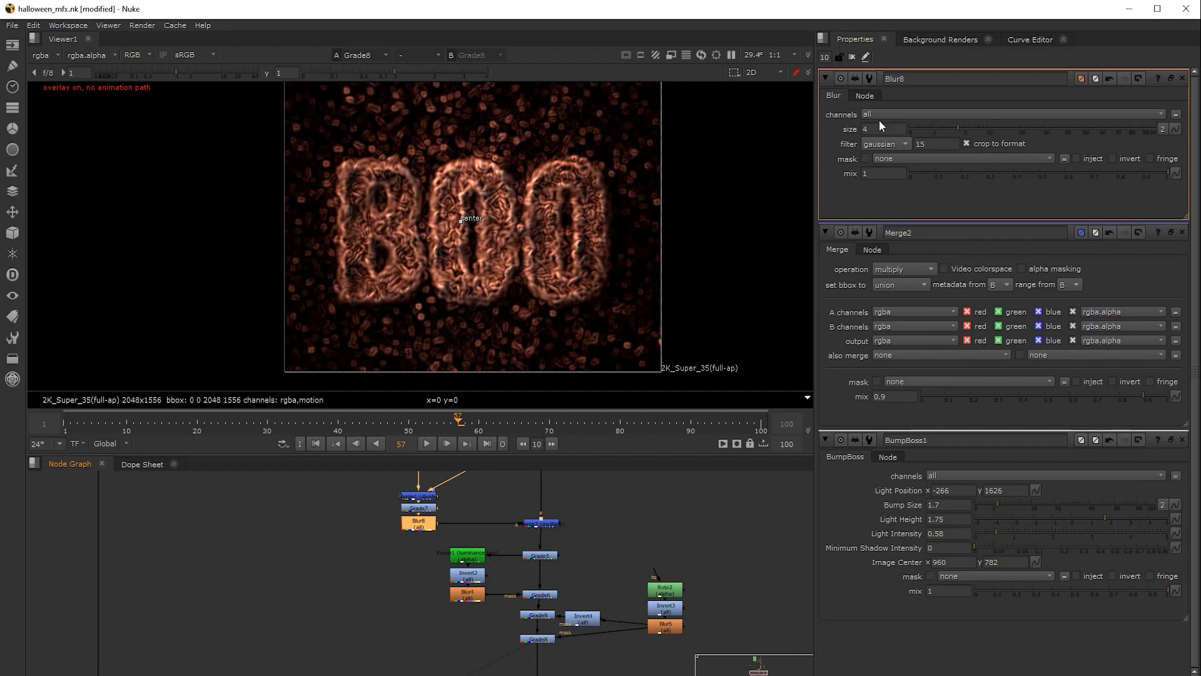
# Toggle Blur8 off and on repeatedly to compare how it softens the shadow edges on the letters up close
pyautogui.scroll(4, 532, 216)
pyautogui.press('d')
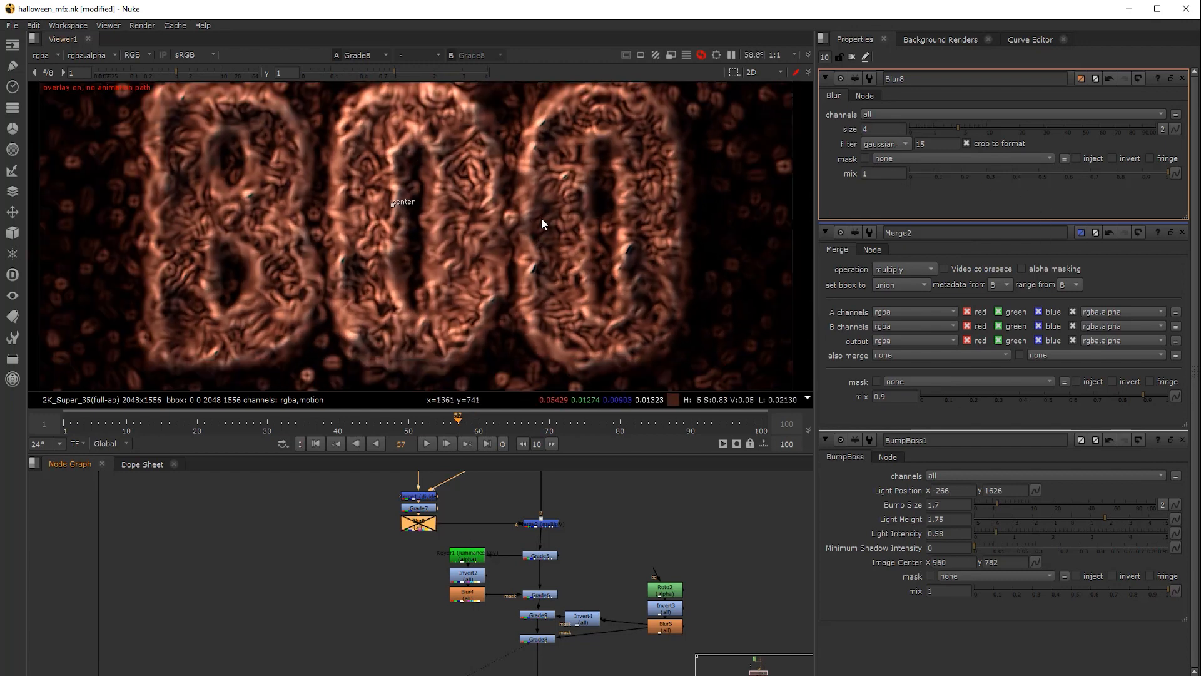
pyautogui.scroll(4, 542, 218)
pyautogui.press('d')
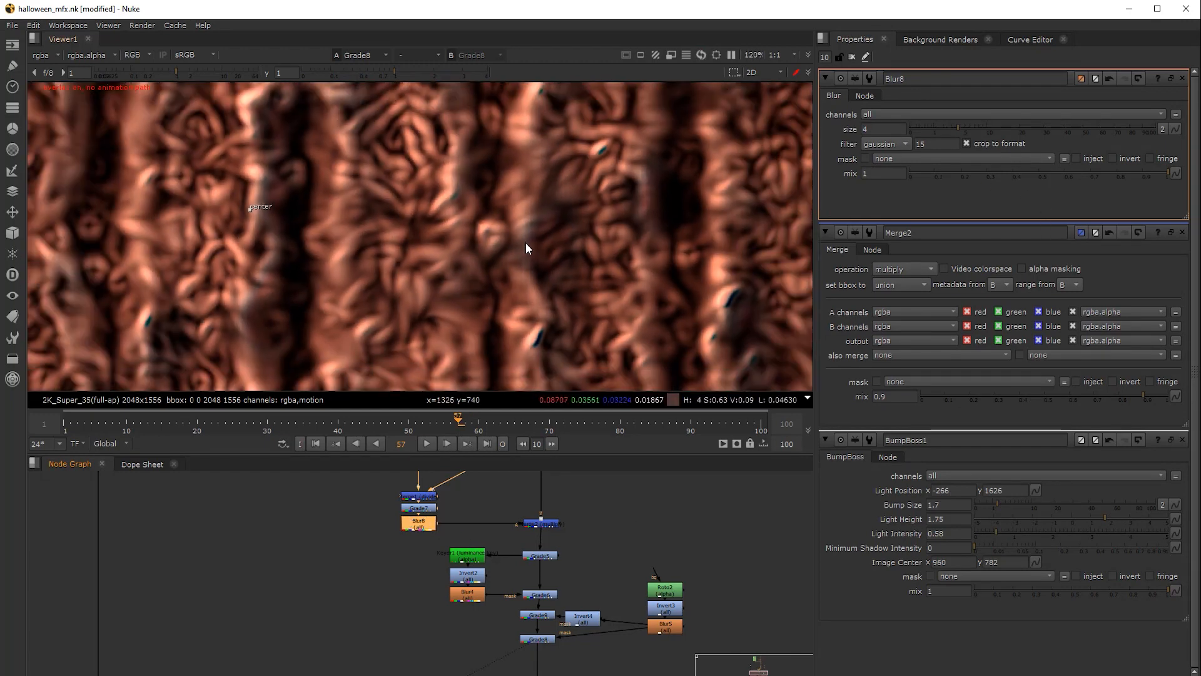
pyautogui.scroll(1, 526, 248)
pyautogui.press('d')
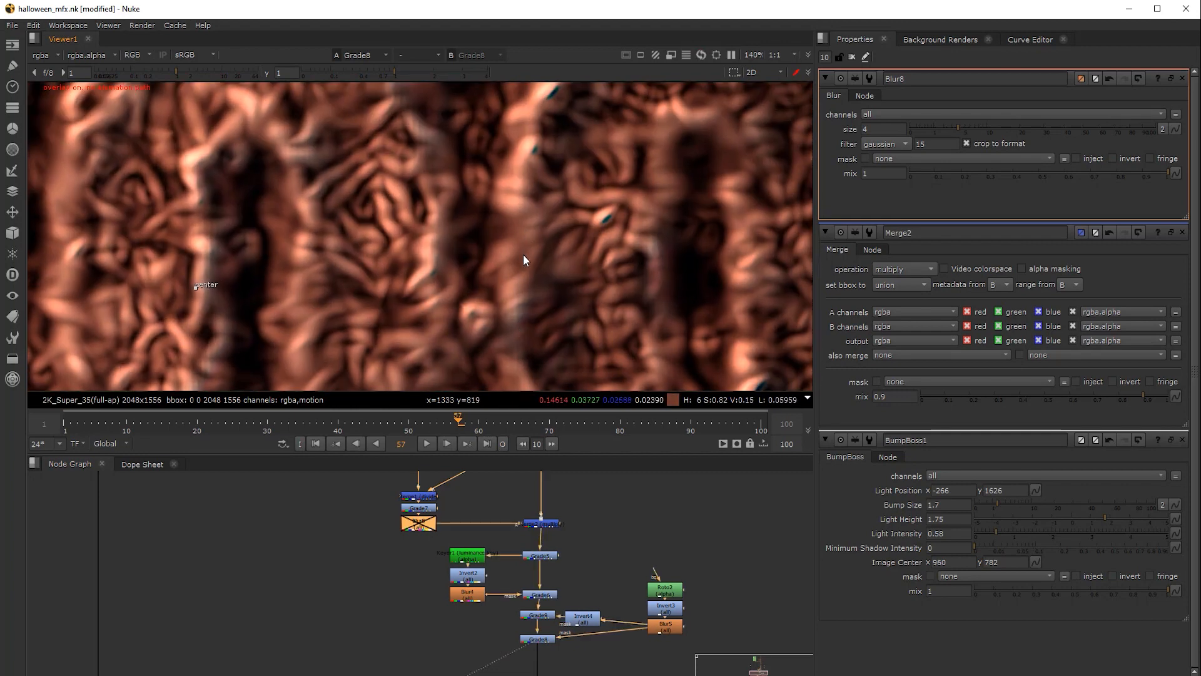
pyautogui.scroll(1, 523, 254)
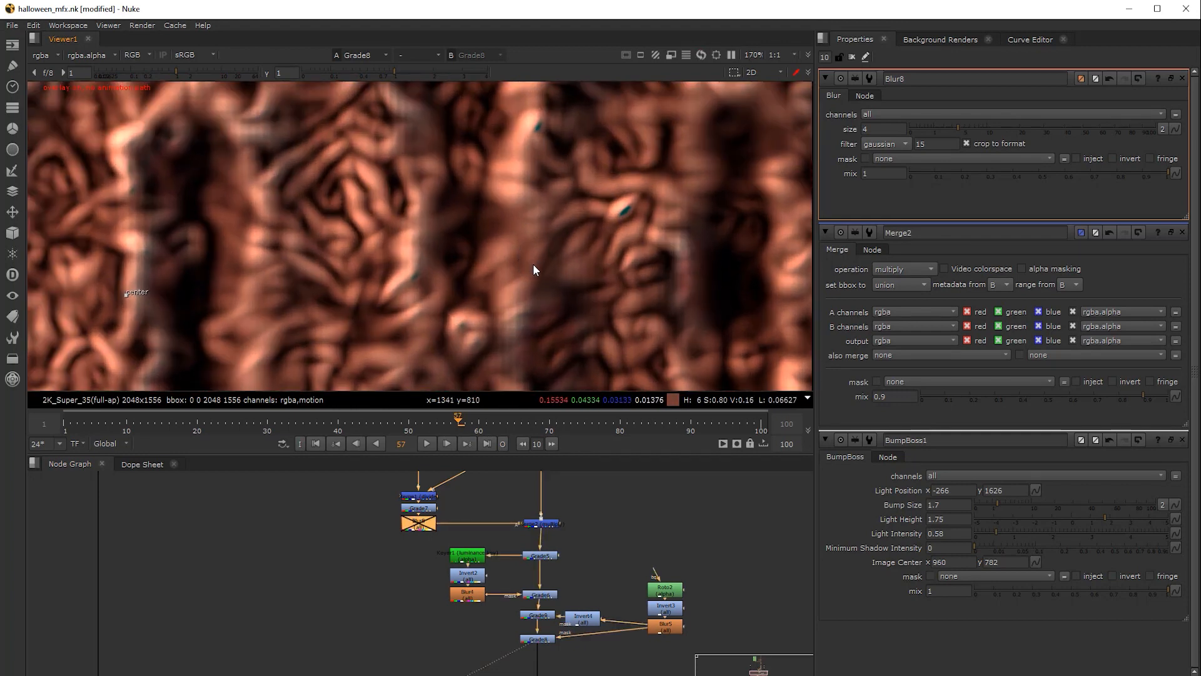
pyautogui.press('d')
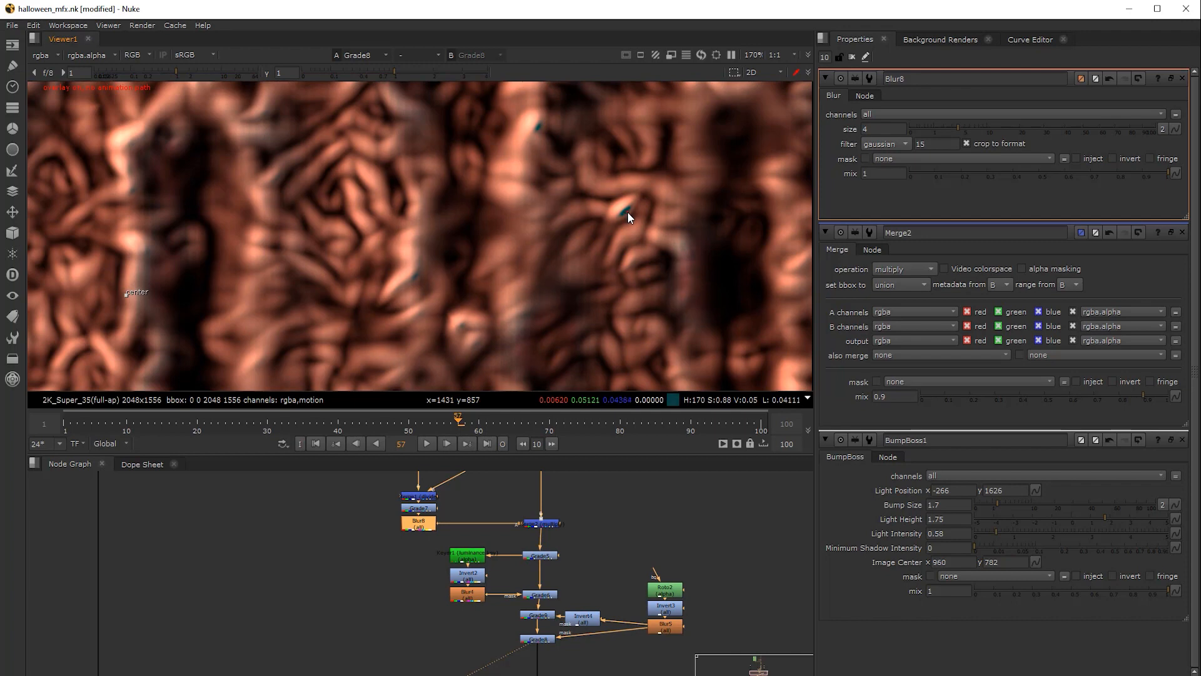
# Disable and re-enable the Merge2 multiply to compare the letter surface with and without its shadows
pyautogui.scroll(-6, 553, 280)
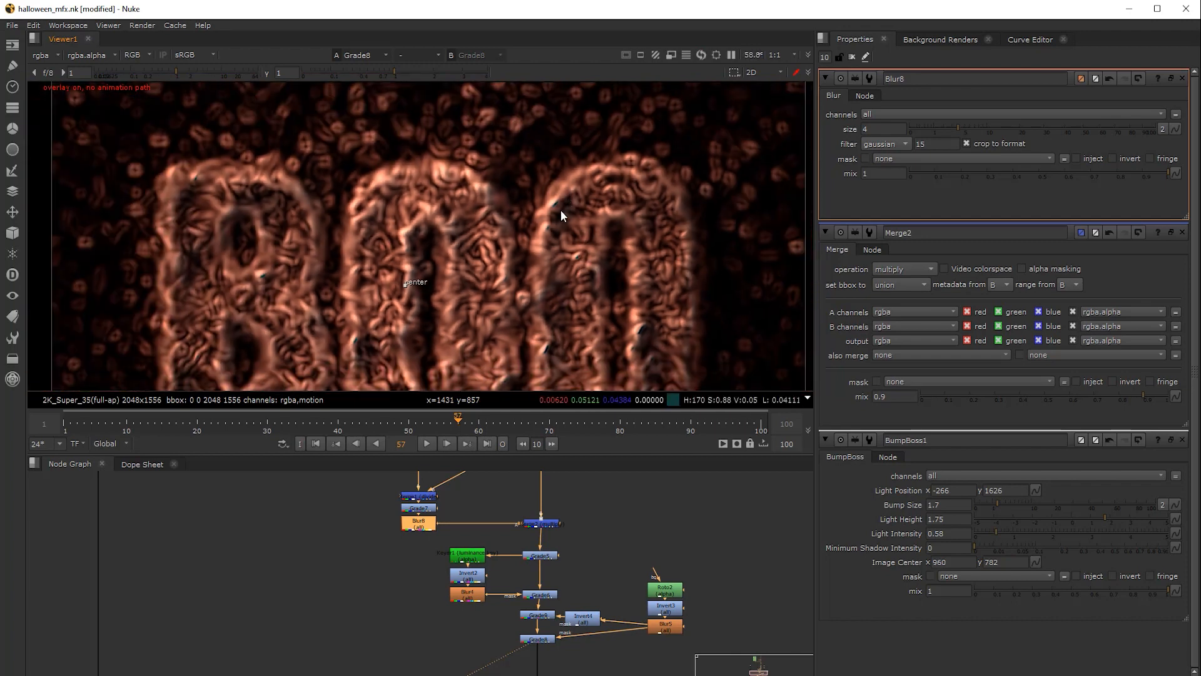
pyautogui.scroll(-1, 565, 269)
pyautogui.click(540, 523)
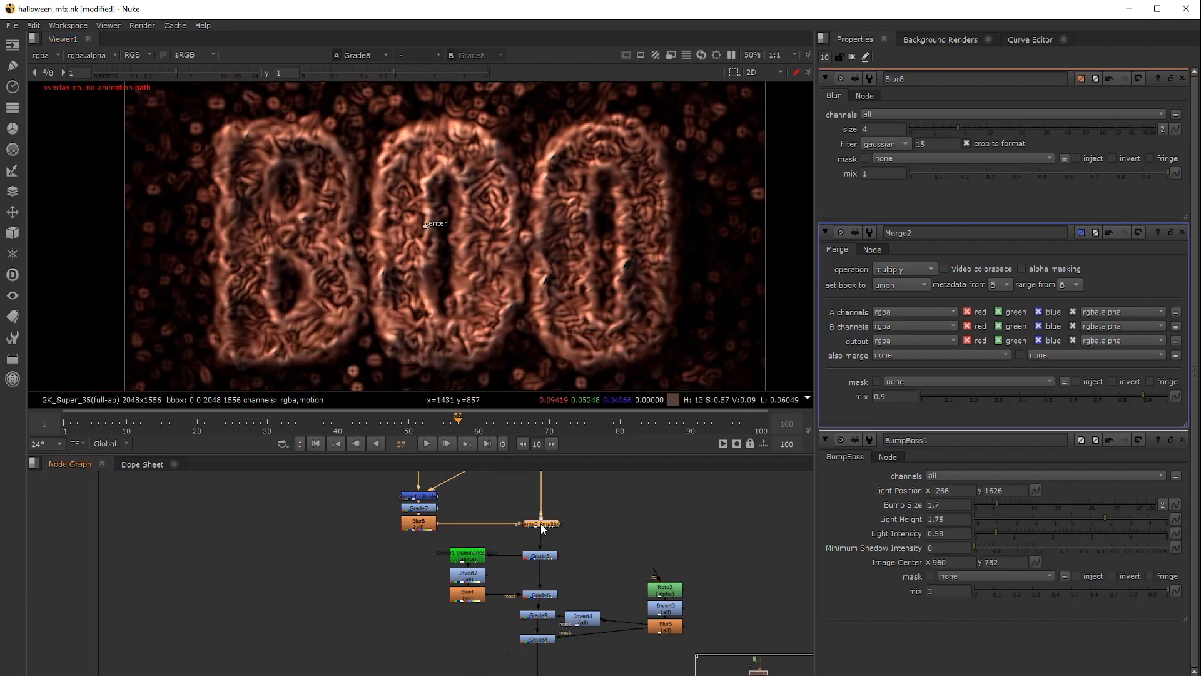
pyautogui.scroll(6, 656, 261)
pyautogui.scroll(2, 625, 277)
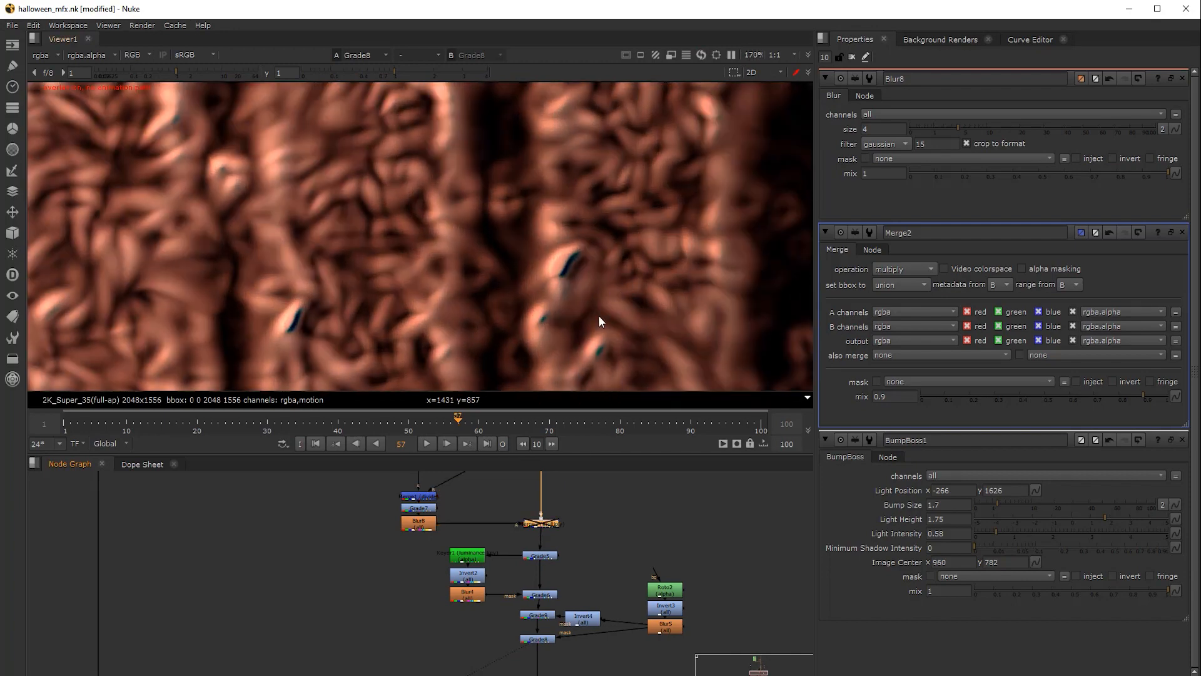
pyautogui.scroll(5, 538, 505)
# Bypass the two BumpBoss nodes above Merge2, sample the bright highlight on the last letter, and re-enable both to compare the full lettering
pyautogui.moveTo(512, 519); pyautogui.dragTo(575, 594)
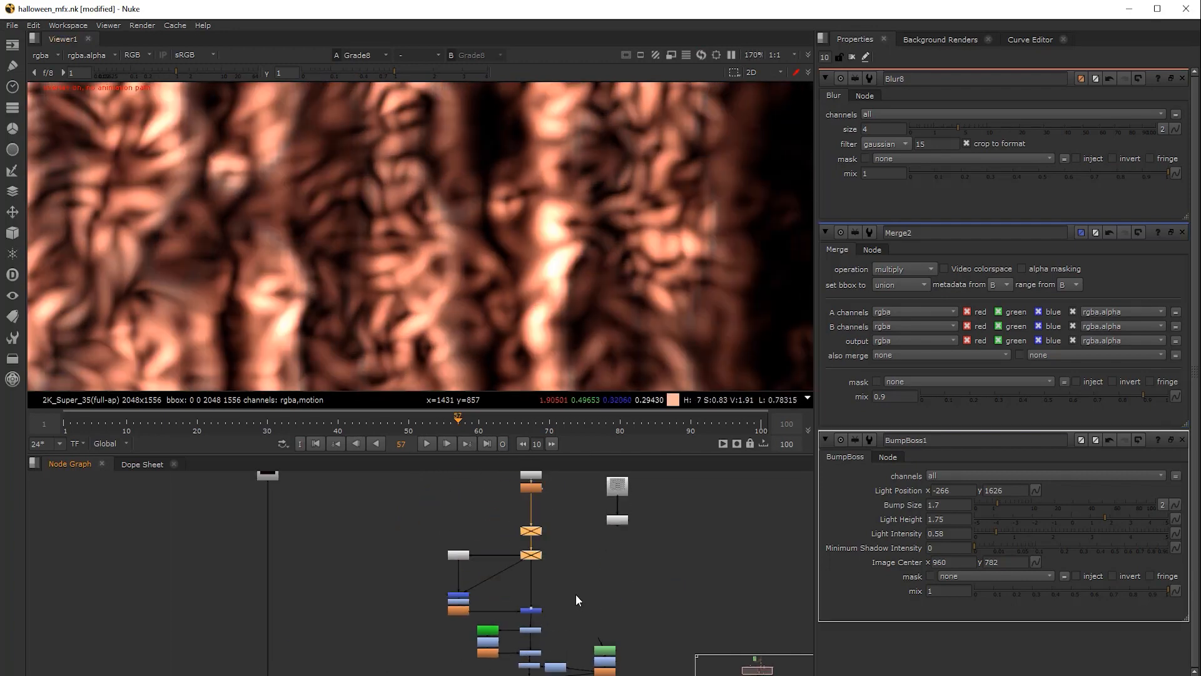
pyautogui.scroll(1, 549, 261)
pyautogui.press('d')
pyautogui.scroll(2, 560, 264)
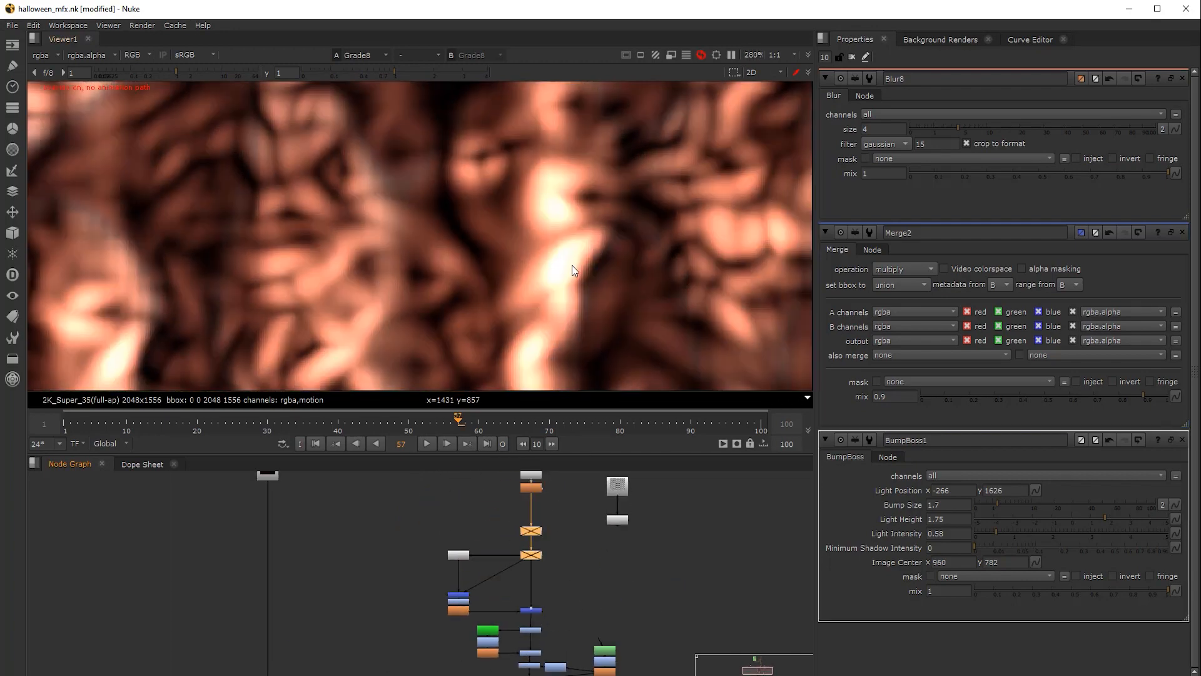
pyautogui.keyDown('ctrl'); pyautogui.click(571, 262); pyautogui.keyUp('ctrl')
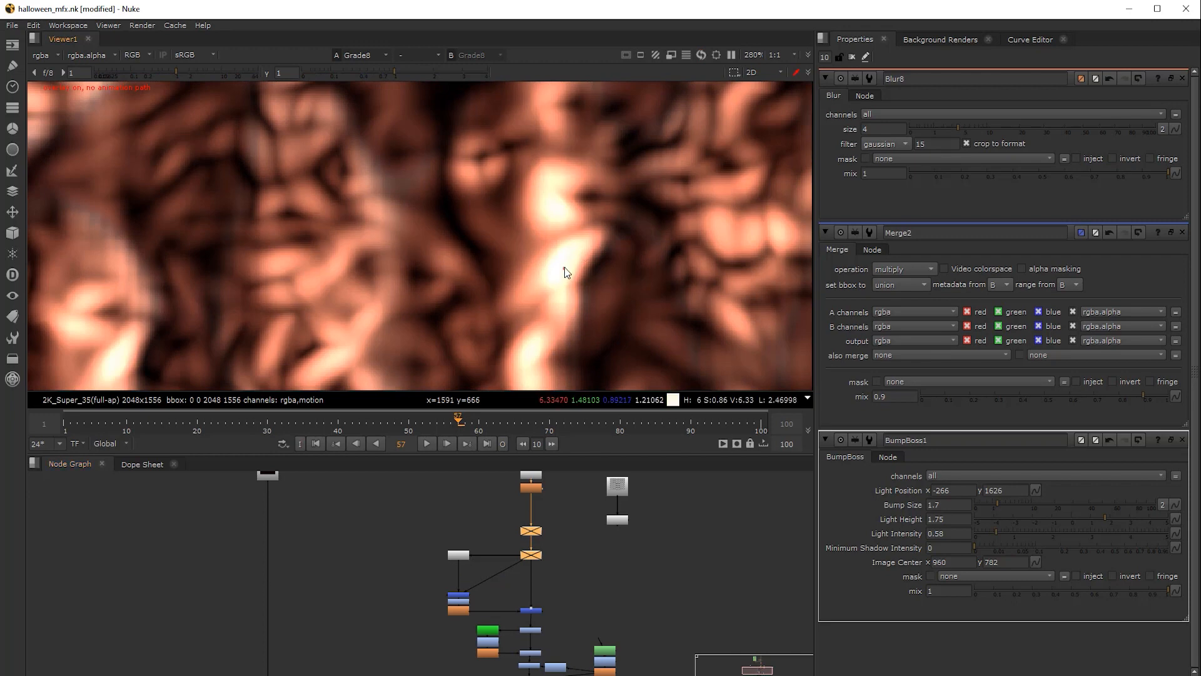
pyautogui.press('d')
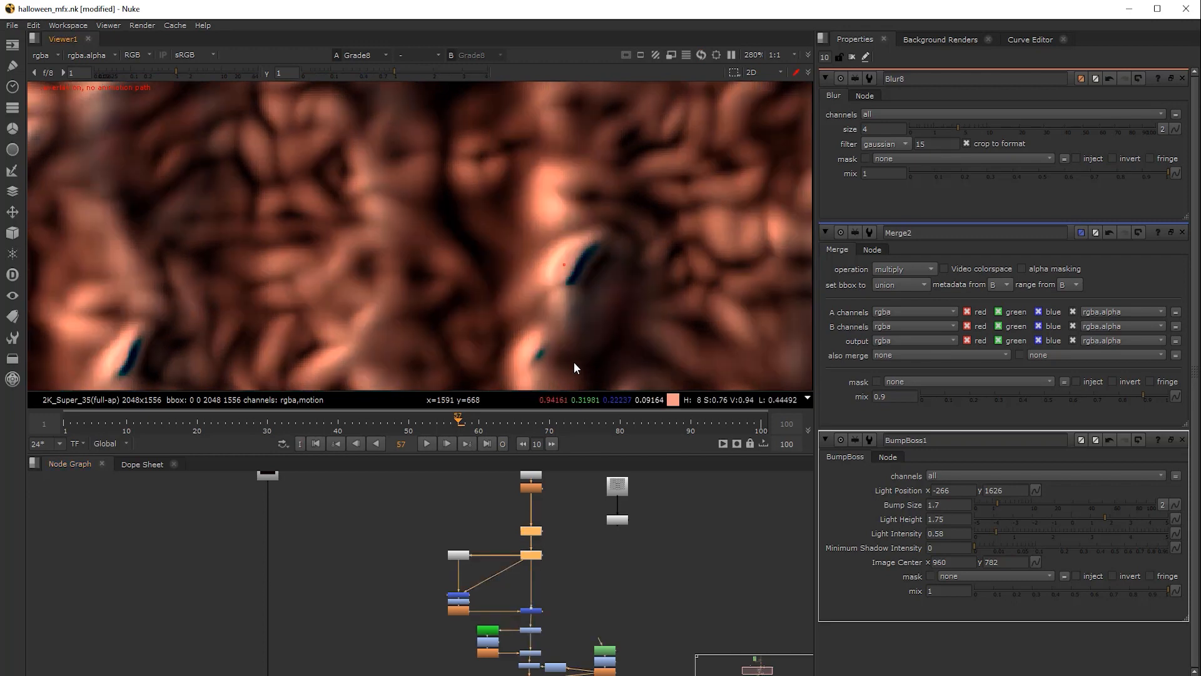
pyautogui.scroll(-5, 577, 333)
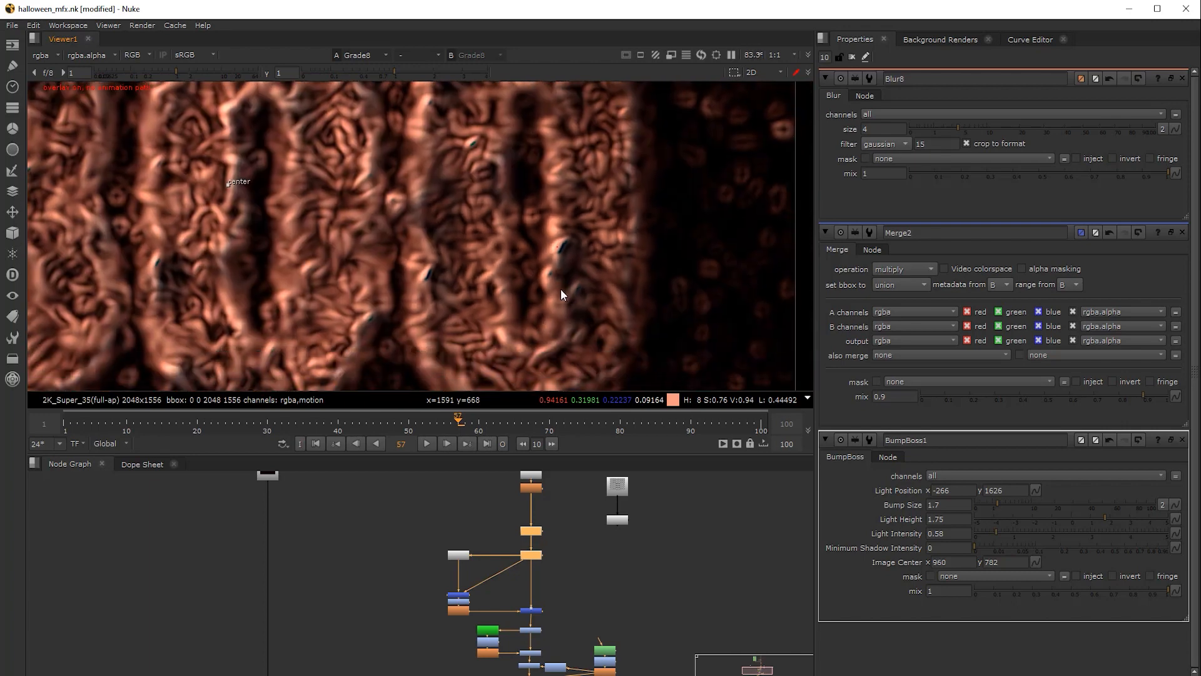
pyautogui.scroll(-2, 548, 268)
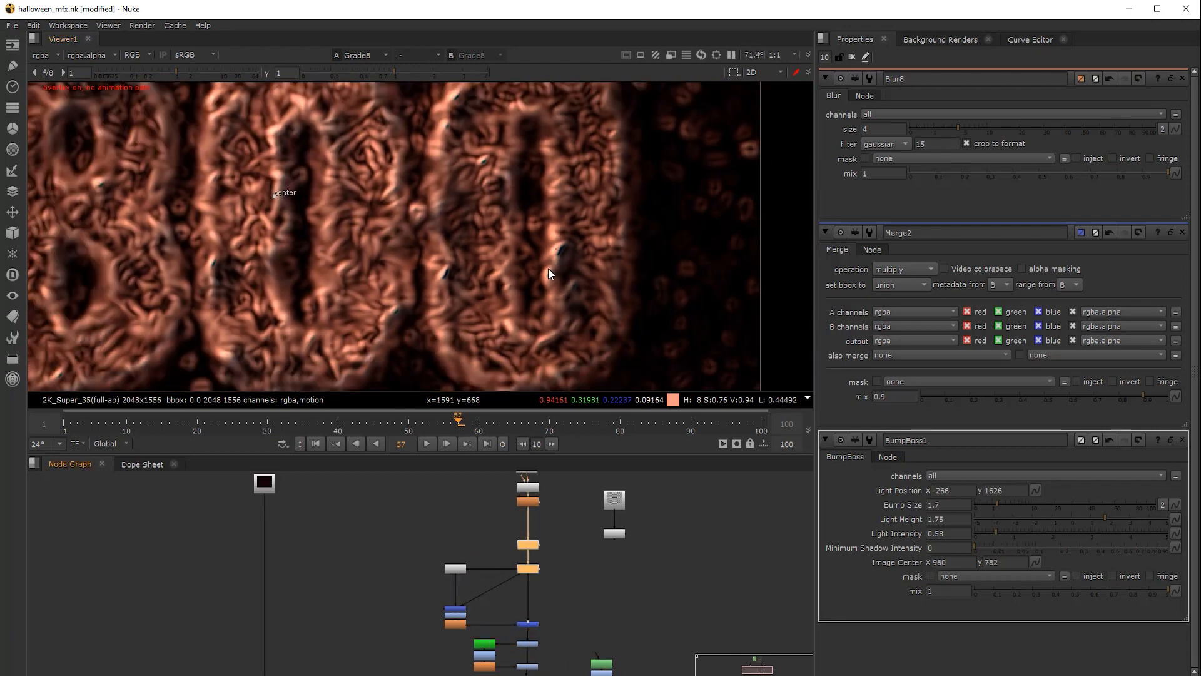
pyautogui.moveTo(550, 264); pyautogui.dragTo(584, 268, button='middle')
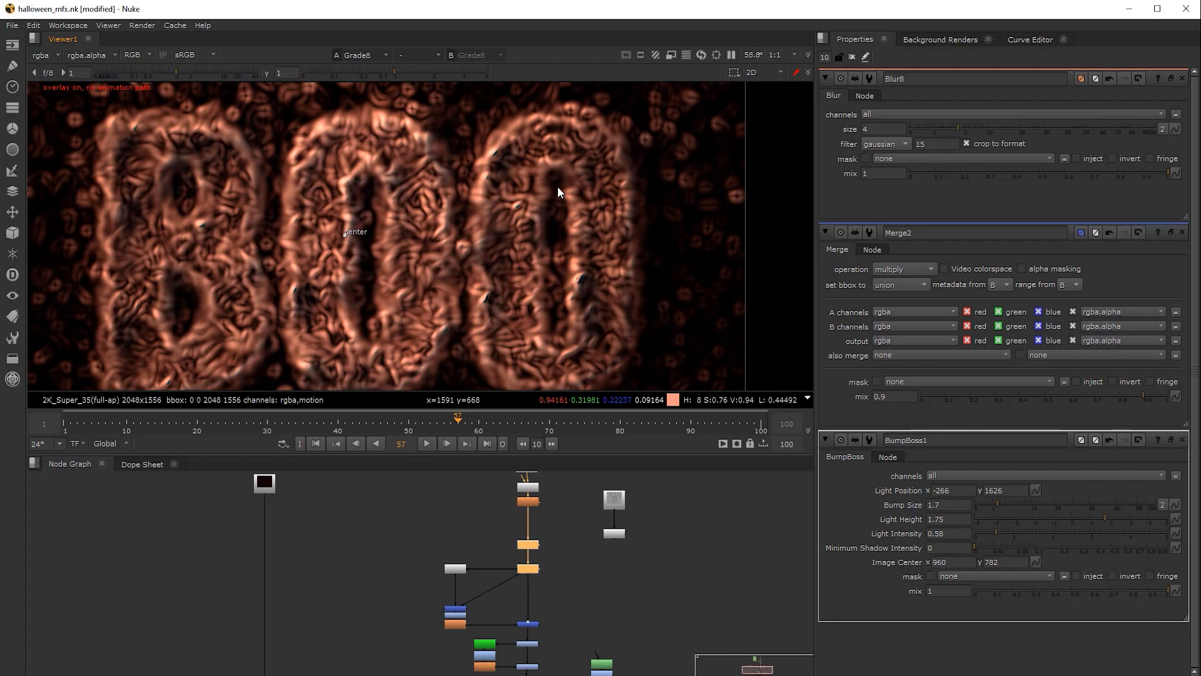
pyautogui.scroll(-1, 531, 234)
pyautogui.scroll(-1, 532, 234)
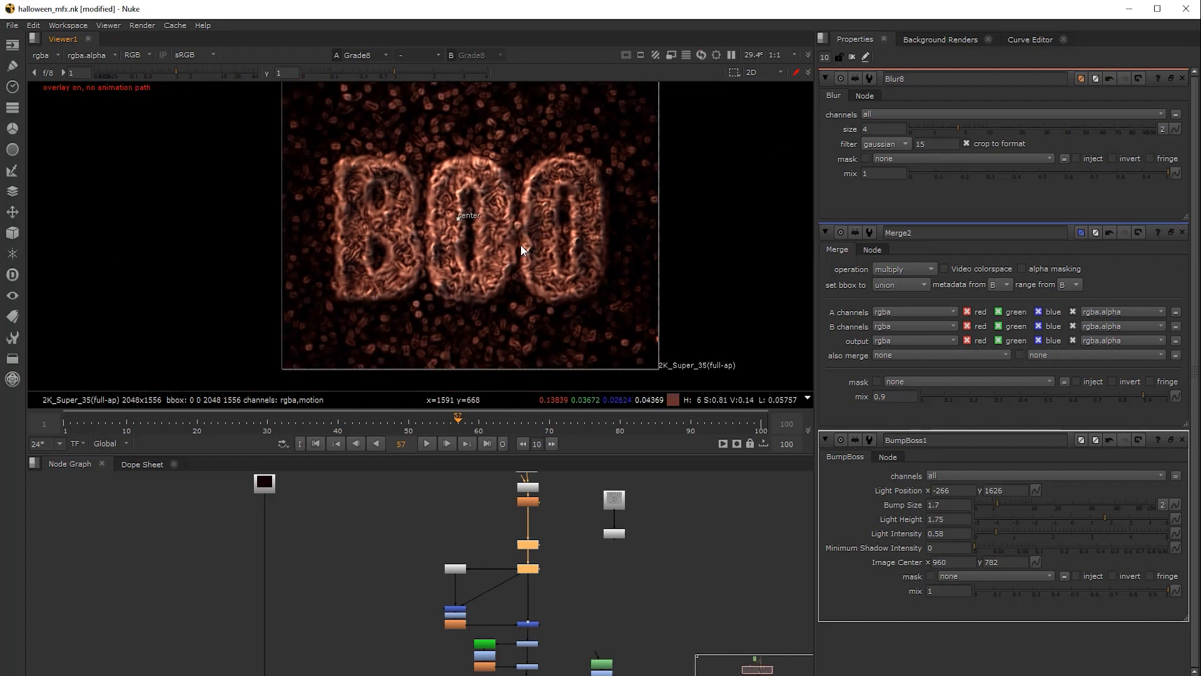
# Display the Grade8 output, followed by the Dot1 output at the end of the lettering branch
pyautogui.moveTo(565, 547); pyautogui.dragTo(549, 487, button='middle')
pyautogui.click(506, 631)
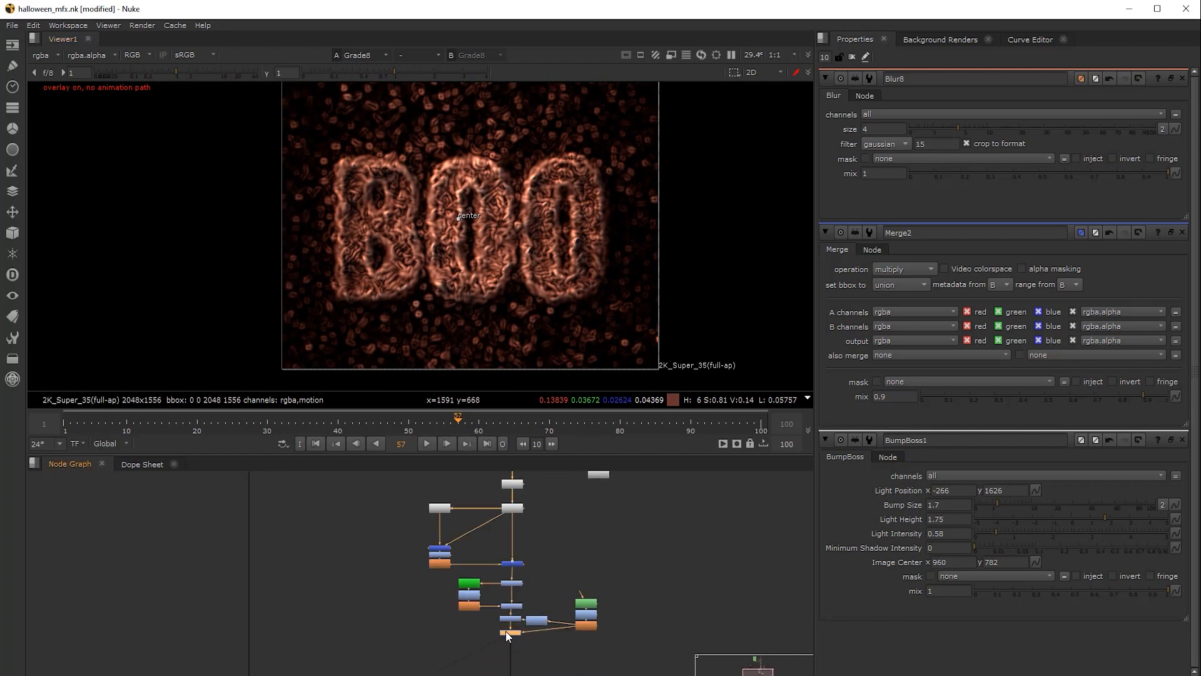
pyautogui.press('1')
pyautogui.moveTo(527, 246)
pyautogui.mouseDown(button='middle')
pyautogui.moveTo(524, 314)
pyautogui.moveTo(522, 247)
pyautogui.mouseUp(button='middle')
pyautogui.moveTo(616, 625); pyautogui.dragTo(615, 488, button='middle')
pyautogui.moveTo(492, 573); pyautogui.dragTo(579, 622, button='middle')
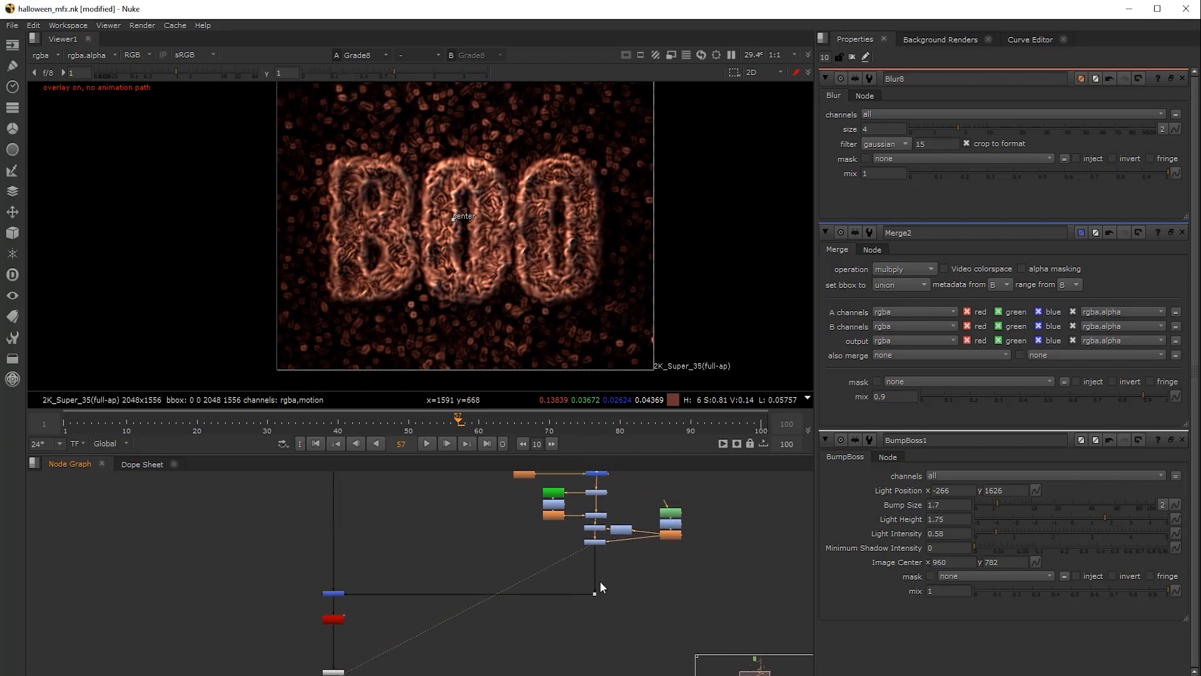
pyautogui.click(595, 593)
pyautogui.press('1')
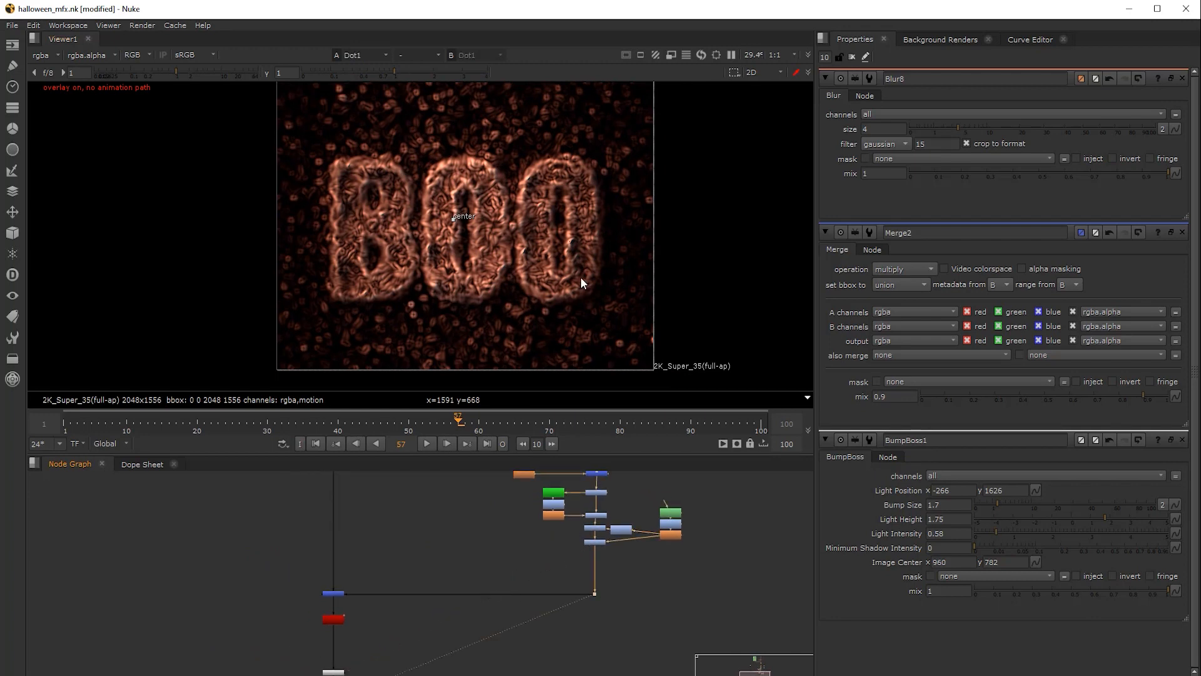
# Switch between the alpha channel and the full colour image of Dot1 to examine its alpha, ending on RGB
pyautogui.press('a')
pyautogui.press('a')
pyautogui.press('a')
pyautogui.press('a')
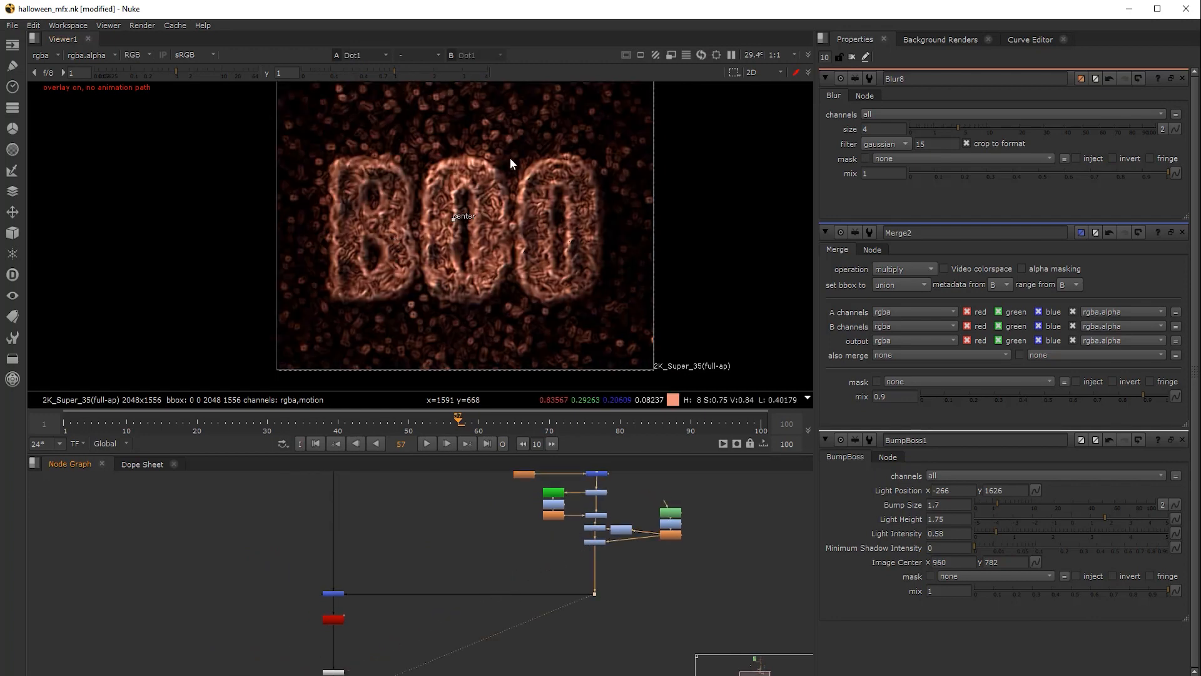
pyautogui.press('a')
pyautogui.press('a')
pyautogui.press('a')
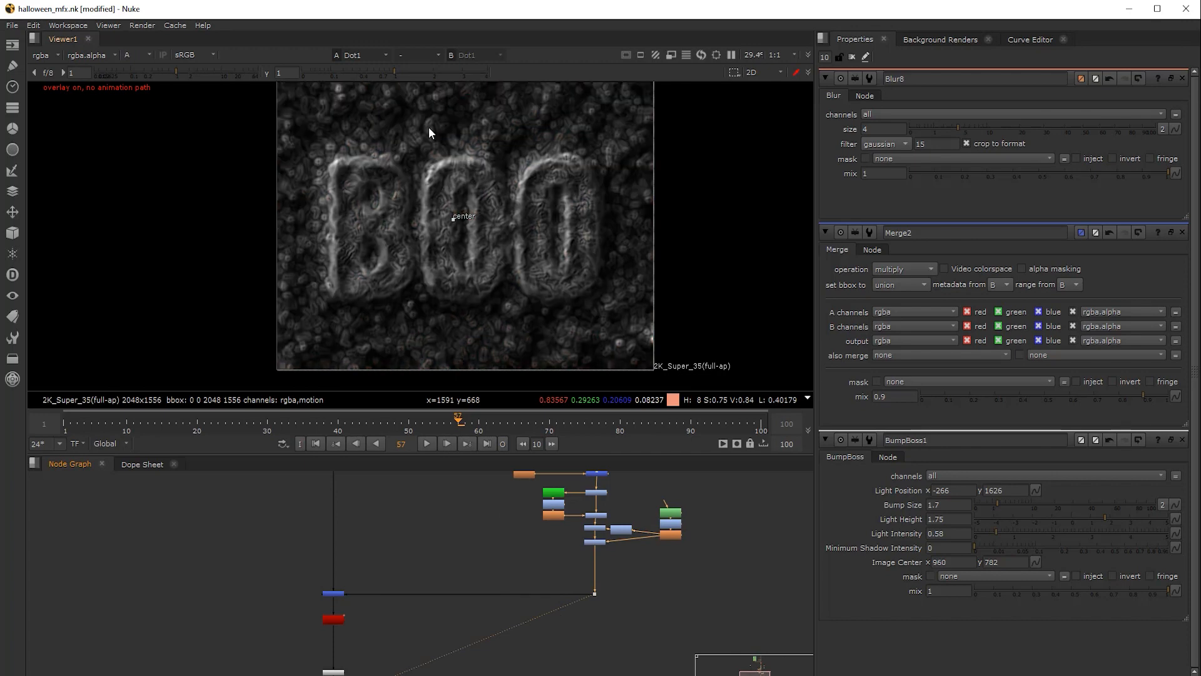
pyautogui.press('a')
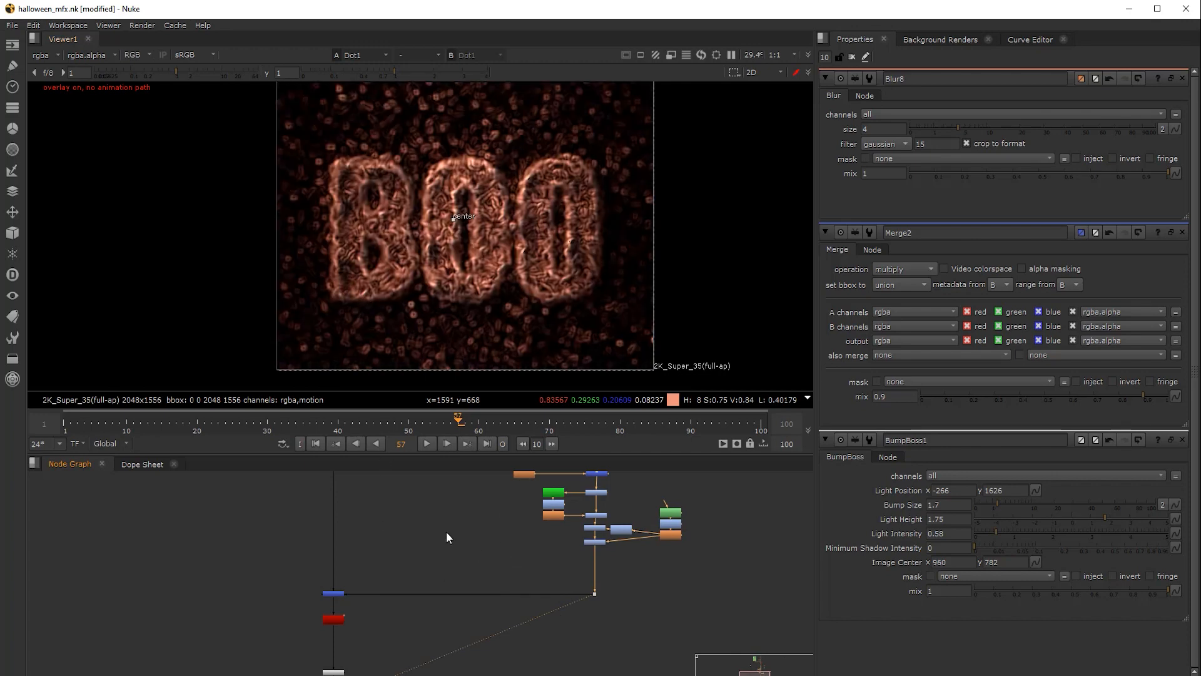
# Display the Constant1 background, followed by the Merge4 result that combines it with the lettering
pyautogui.moveTo(446, 531); pyautogui.dragTo(477, 601, button='middle')
pyautogui.scroll(-3, 428, 505)
pyautogui.moveTo(419, 504); pyautogui.dragTo(415, 564, button='middle')
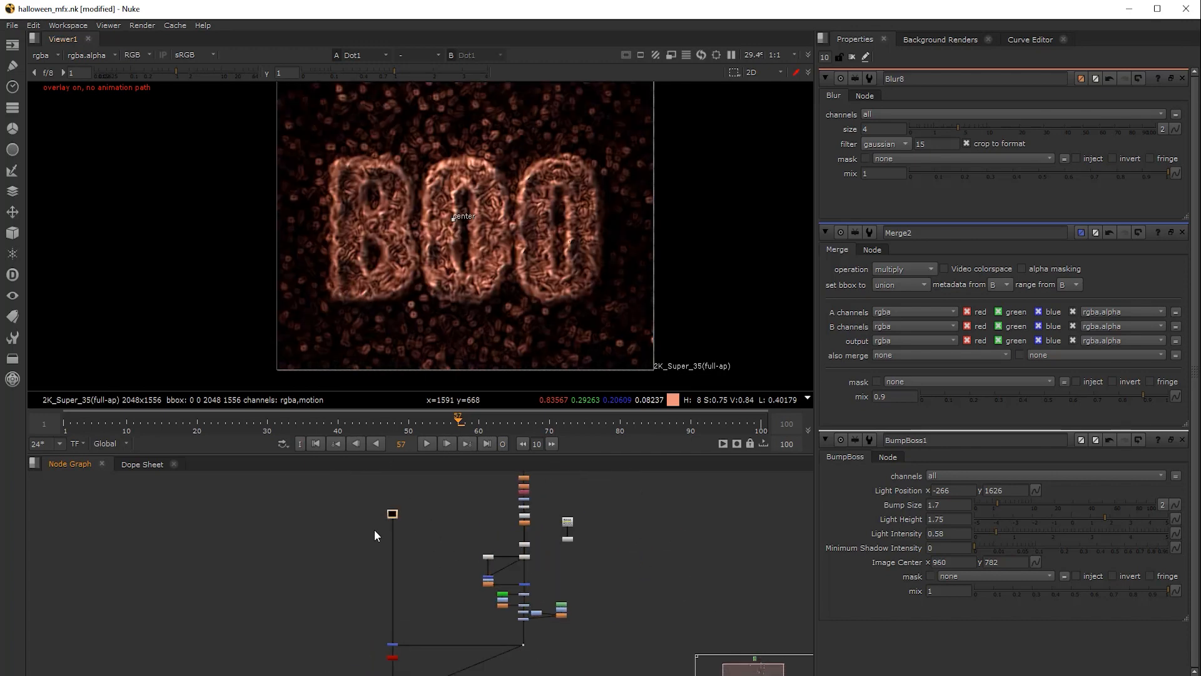
pyautogui.press('1')
pyautogui.moveTo(425, 622); pyautogui.dragTo(412, 532, button='middle')
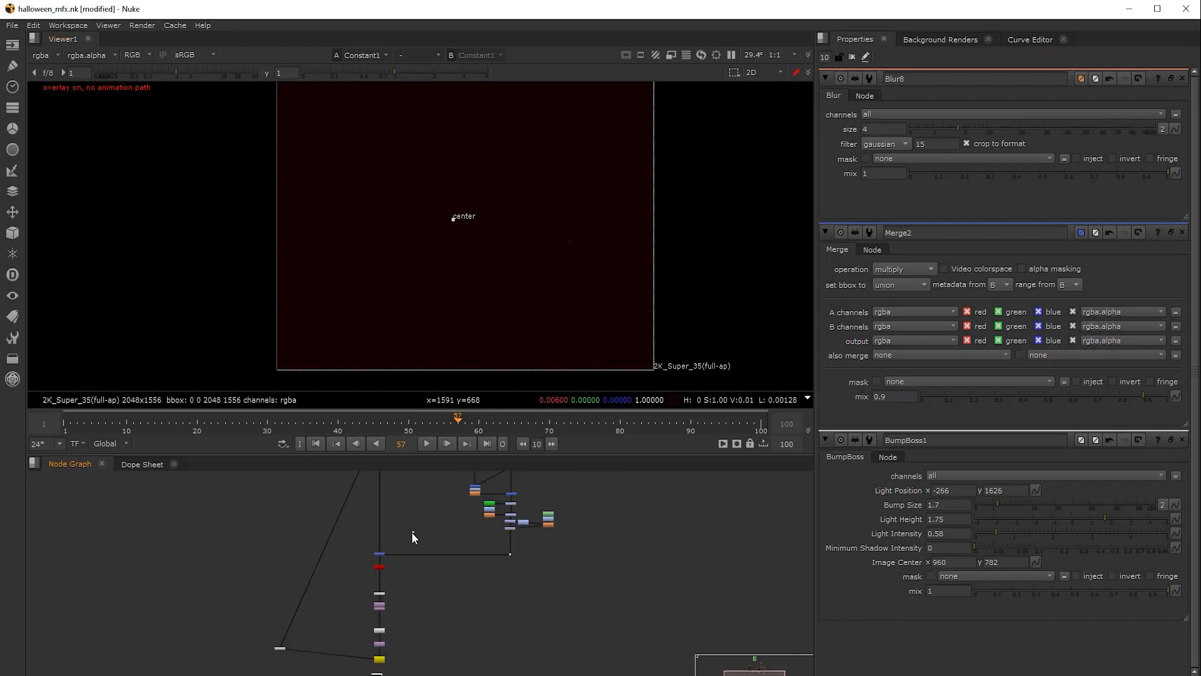
pyautogui.moveTo(413, 532); pyautogui.dragTo(359, 559)
pyautogui.press('1')
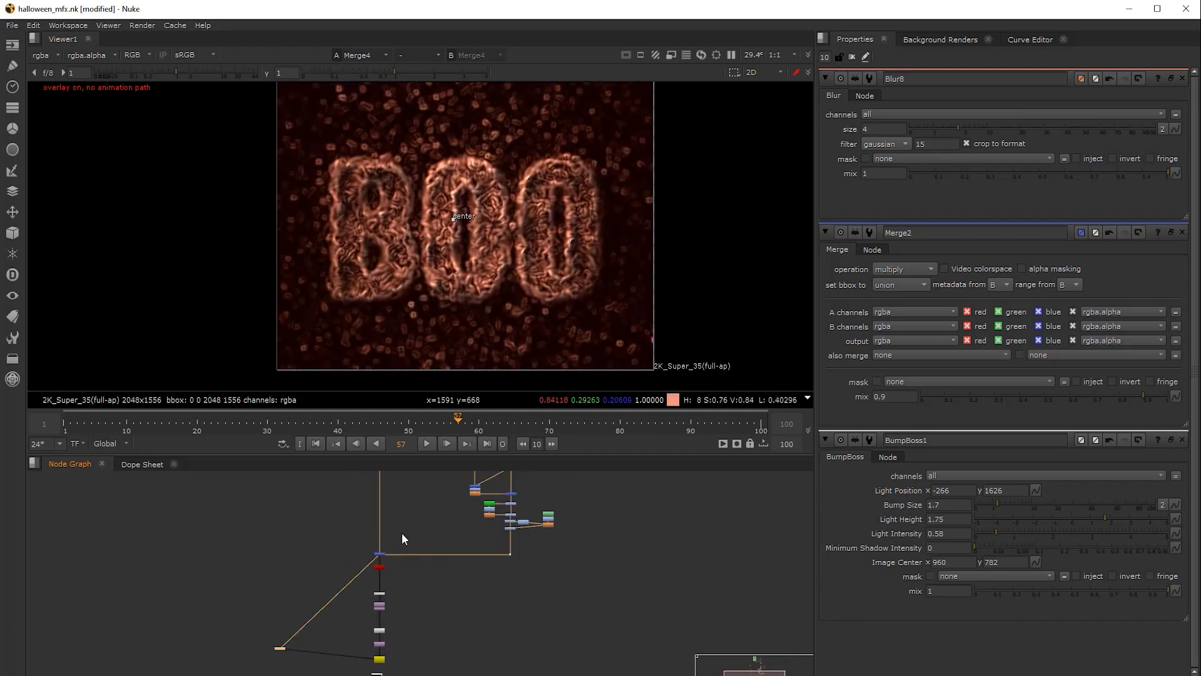
# Open the Constant1 properties, try a different background colour and undo the change
pyautogui.moveTo(401, 532); pyautogui.dragTo(411, 607, button='middle')
pyautogui.click(390, 506)
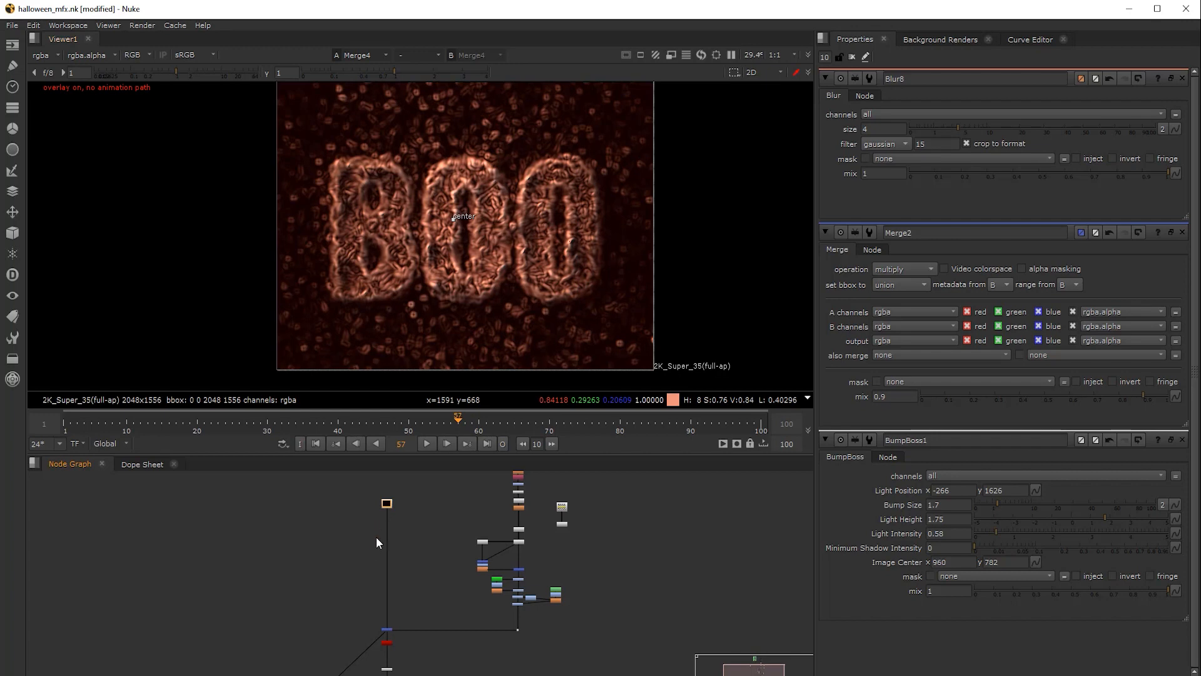
pyautogui.doubleClick(387, 506)
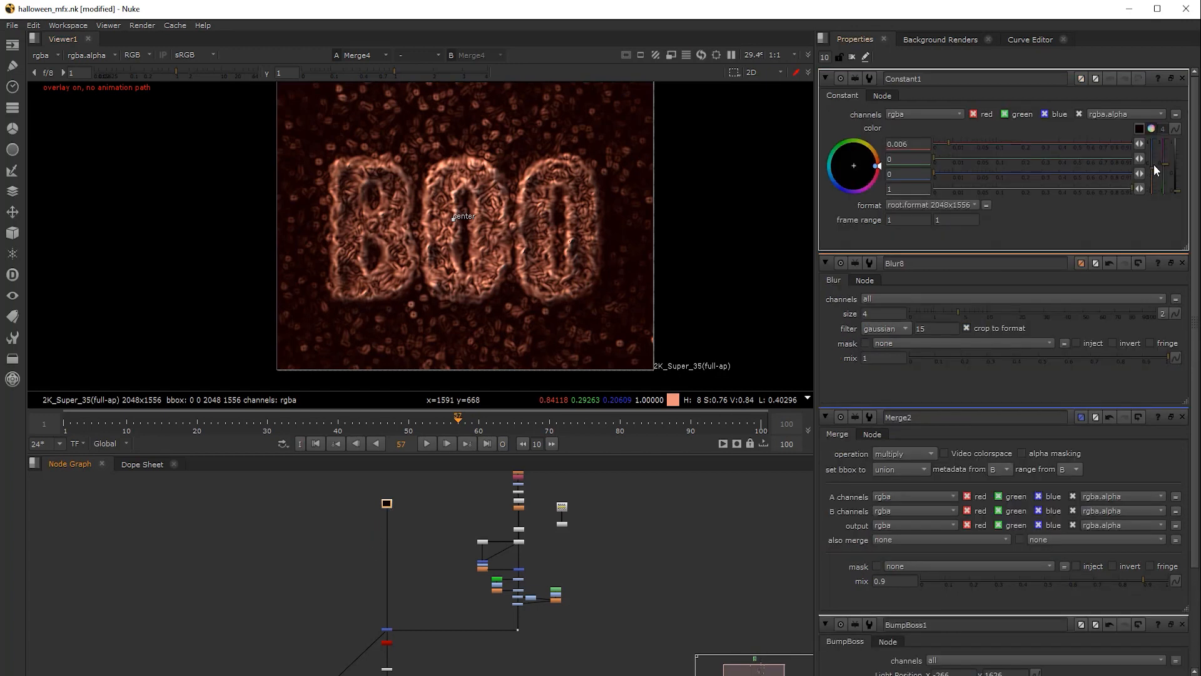
pyautogui.moveTo(1153, 164); pyautogui.dragTo(1159, 167)
pyautogui.hotkey('ctrl', 'z')
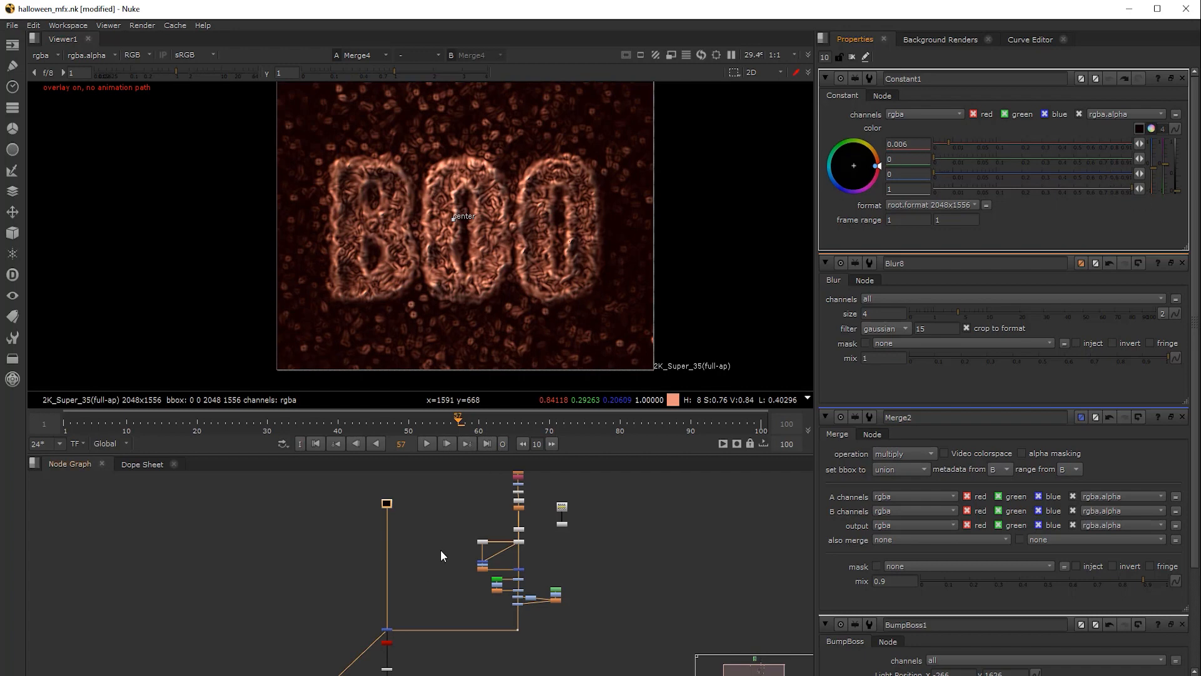
# Open Grade5, try a green gain of 0.996665 red, 2.196666 green and 0.596665 blue, and undo the change
pyautogui.scroll(5, 466, 582)
pyautogui.doubleClick(454, 571)
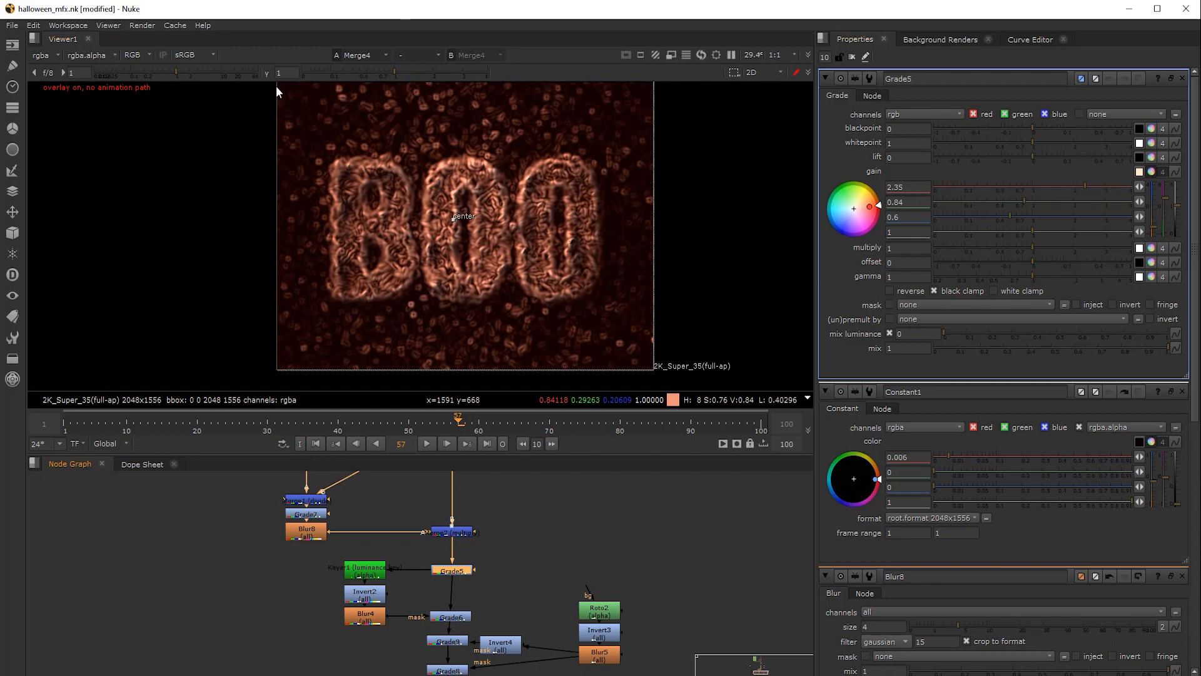
pyautogui.moveTo(1157, 229)
pyautogui.mouseDown()
pyautogui.moveTo(1167, 214)
pyautogui.moveTo(1157, 238)
pyautogui.mouseUp()
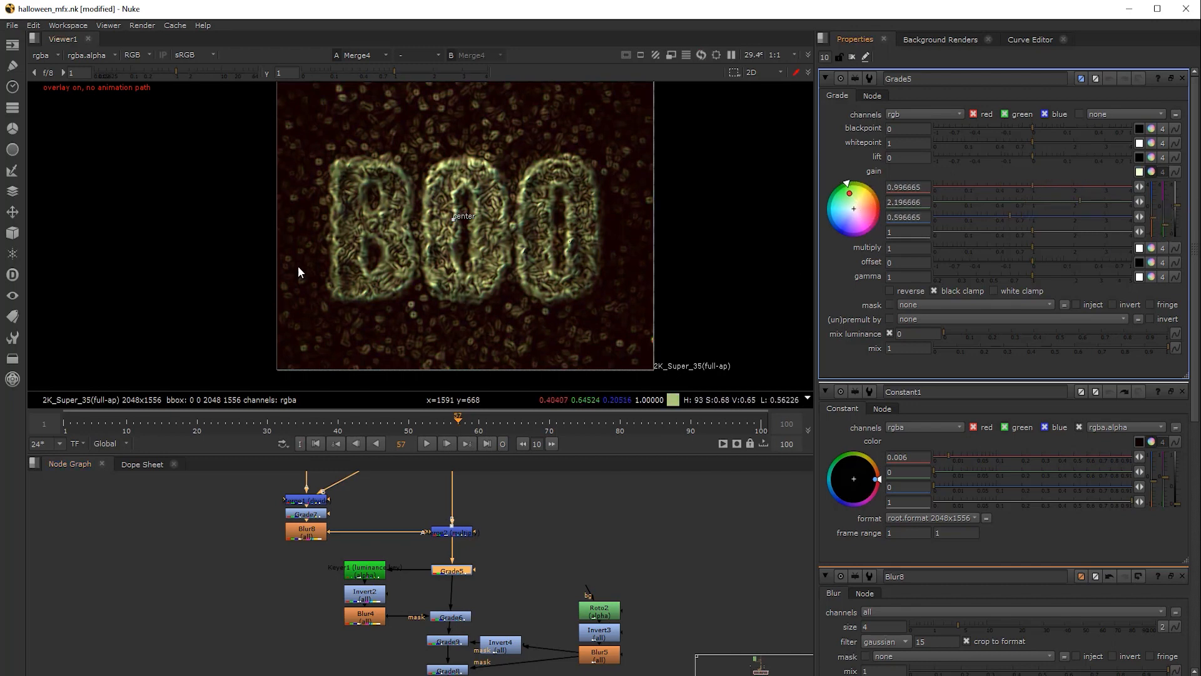
pyautogui.hotkey('ctrl', 'z')
pyautogui.hotkey('ctrl', 'z')
pyautogui.scroll(-2, 430, 321)
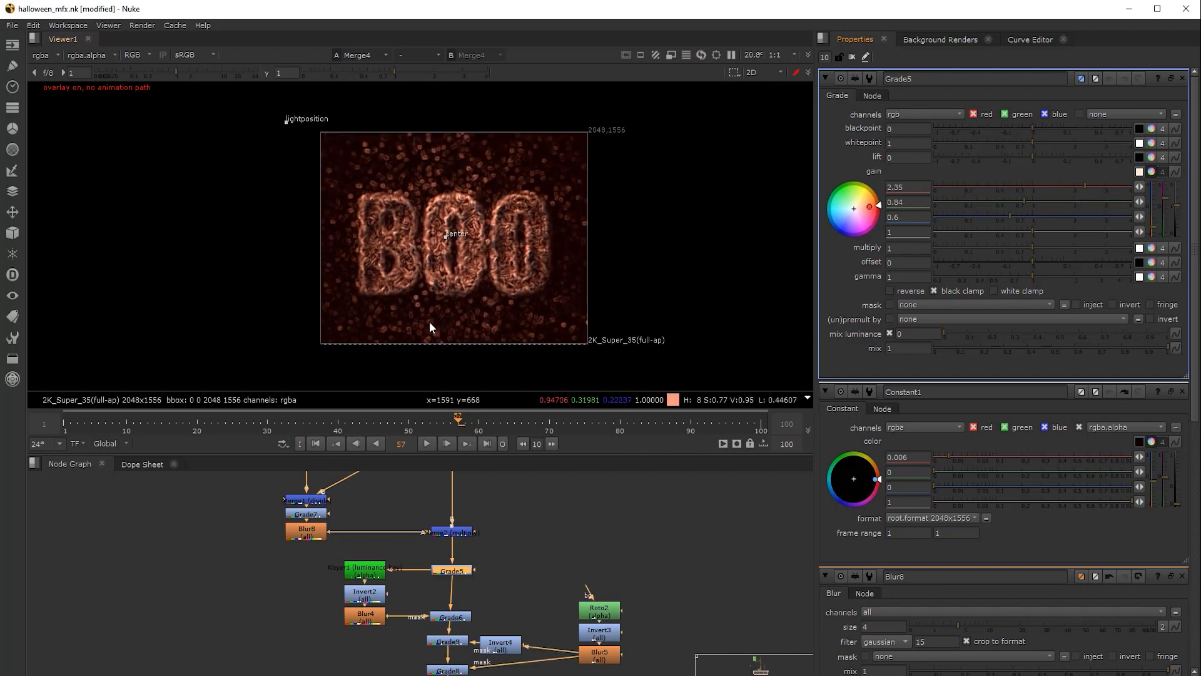
pyautogui.scroll(3, 425, 263)
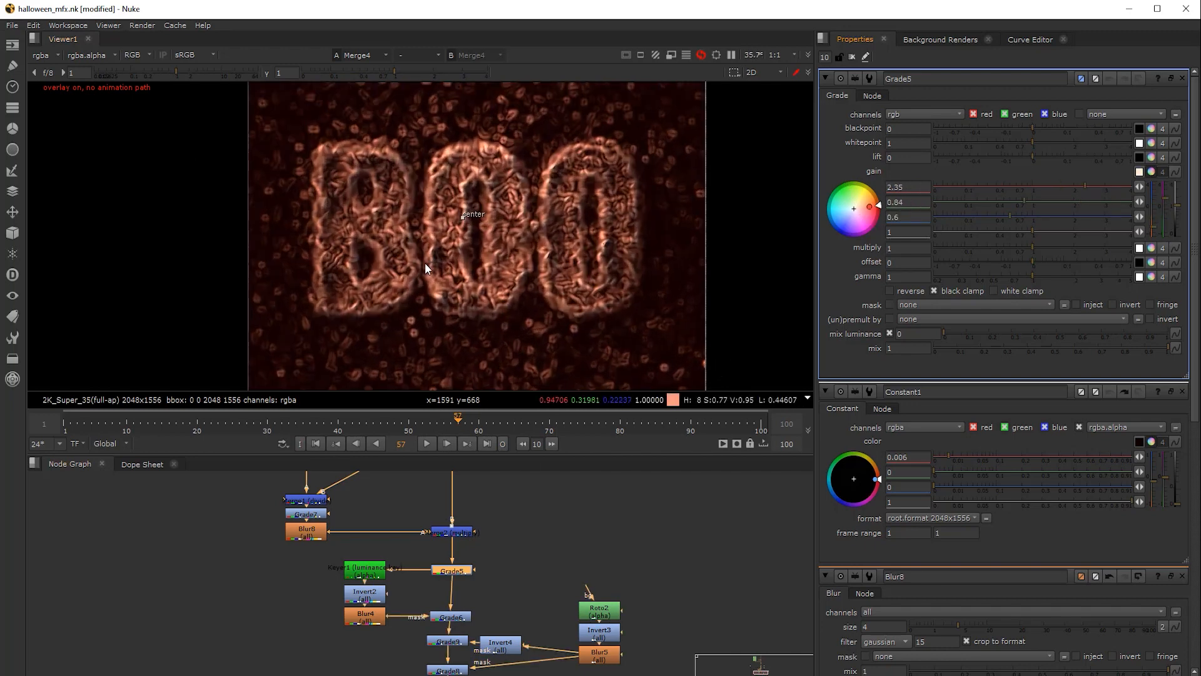
pyautogui.scroll(-2, 442, 276)
pyautogui.scroll(-1, 463, 316)
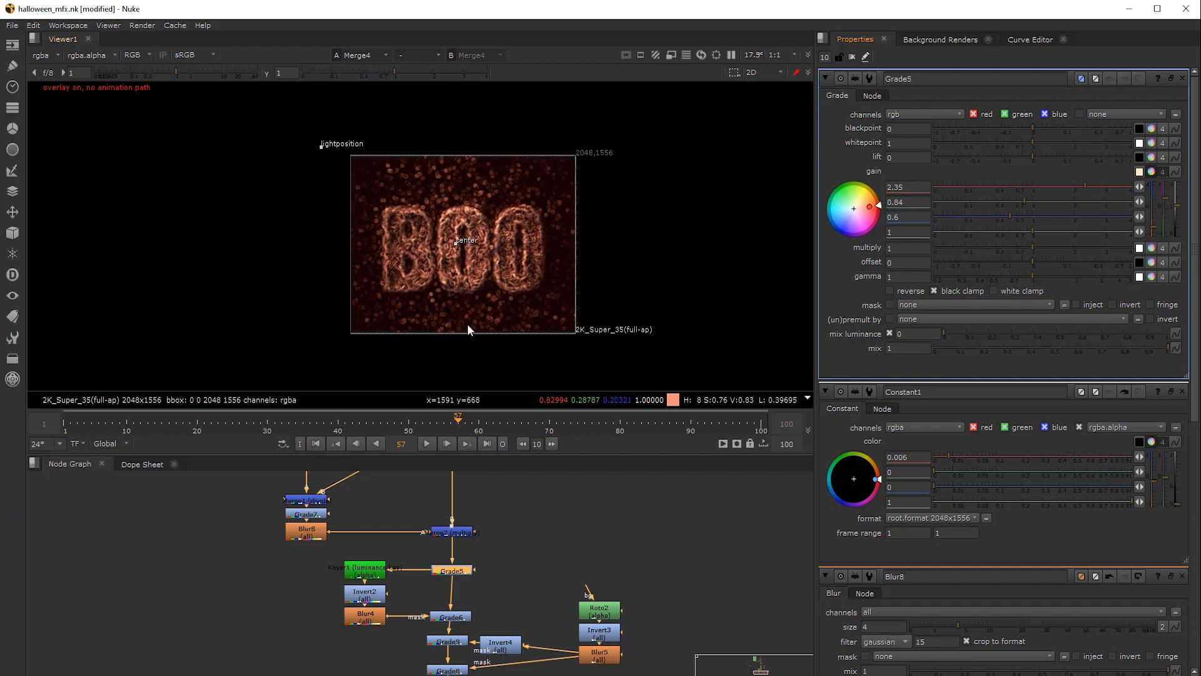
# Display the CameraShake3_3 node that follows Merge4 to examine its effect on the lettering
pyautogui.moveTo(467, 325)
pyautogui.mouseDown(button='middle')
pyautogui.moveTo(485, 276)
pyautogui.moveTo(472, 331)
pyautogui.mouseUp(button='middle')
pyautogui.scroll(1, 476, 311)
pyautogui.scroll(1, 476, 311)
pyautogui.scroll(-2, 469, 644)
pyautogui.moveTo(469, 644); pyautogui.dragTo(554, 524, button='middle')
pyautogui.scroll(-1, 513, 582)
pyautogui.moveTo(275, 577); pyautogui.dragTo(216, 606)
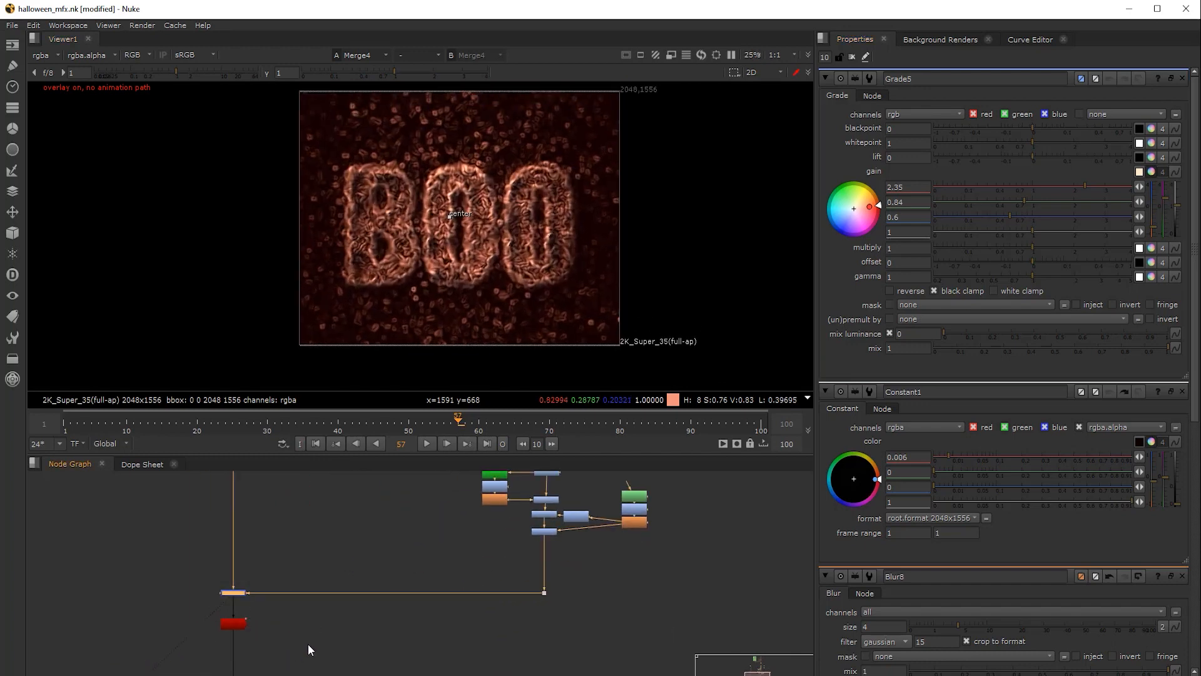
pyautogui.moveTo(308, 643); pyautogui.dragTo(365, 620, button='middle')
pyautogui.scroll(2, 322, 604)
pyautogui.moveTo(287, 609); pyautogui.dragTo(312, 602, button='middle')
pyautogui.click(312, 599)
pyautogui.press('1')
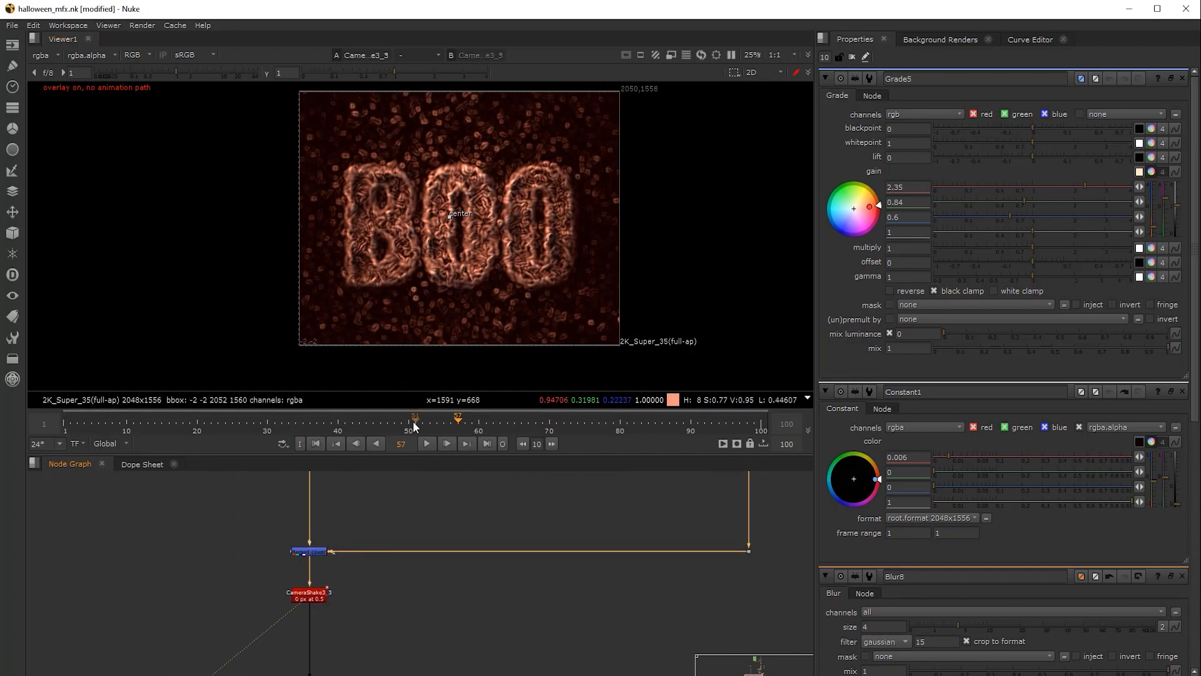
# Display the GodRays1 result and examine the edges of the lettering up close
pyautogui.scroll(-2, 402, 638)
pyautogui.moveTo(376, 669); pyautogui.dragTo(426, 565, button='middle')
pyautogui.scroll(3, 392, 568)
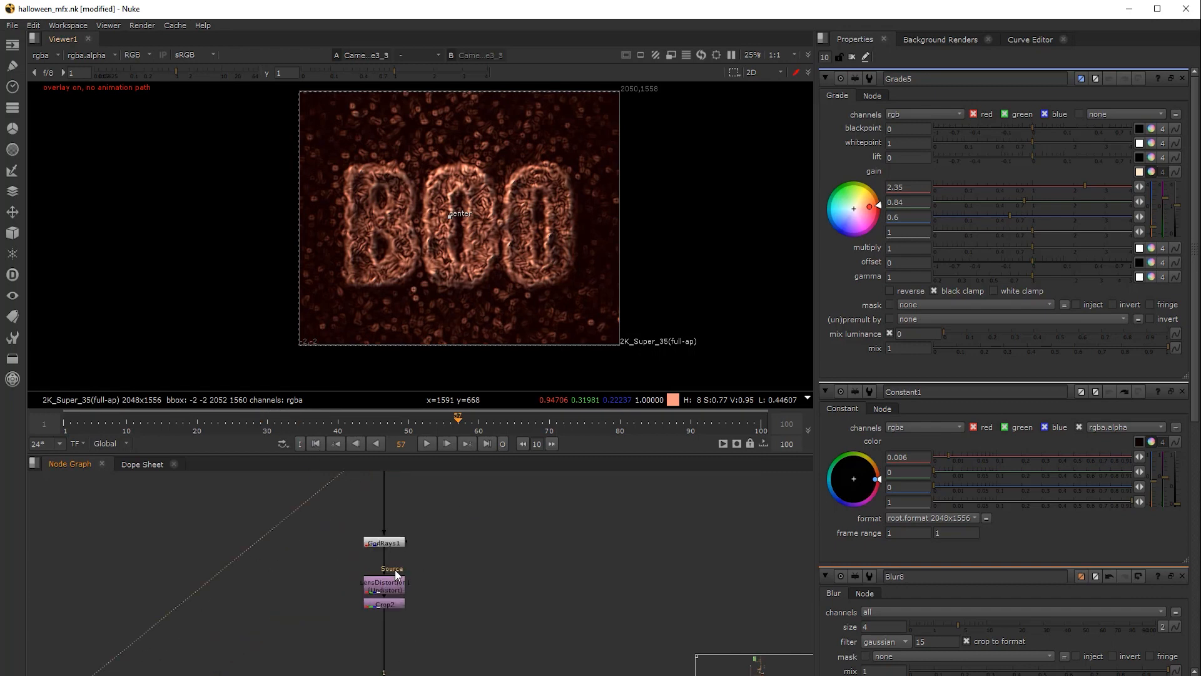
pyautogui.click(391, 545)
pyautogui.scroll(5, 351, 280)
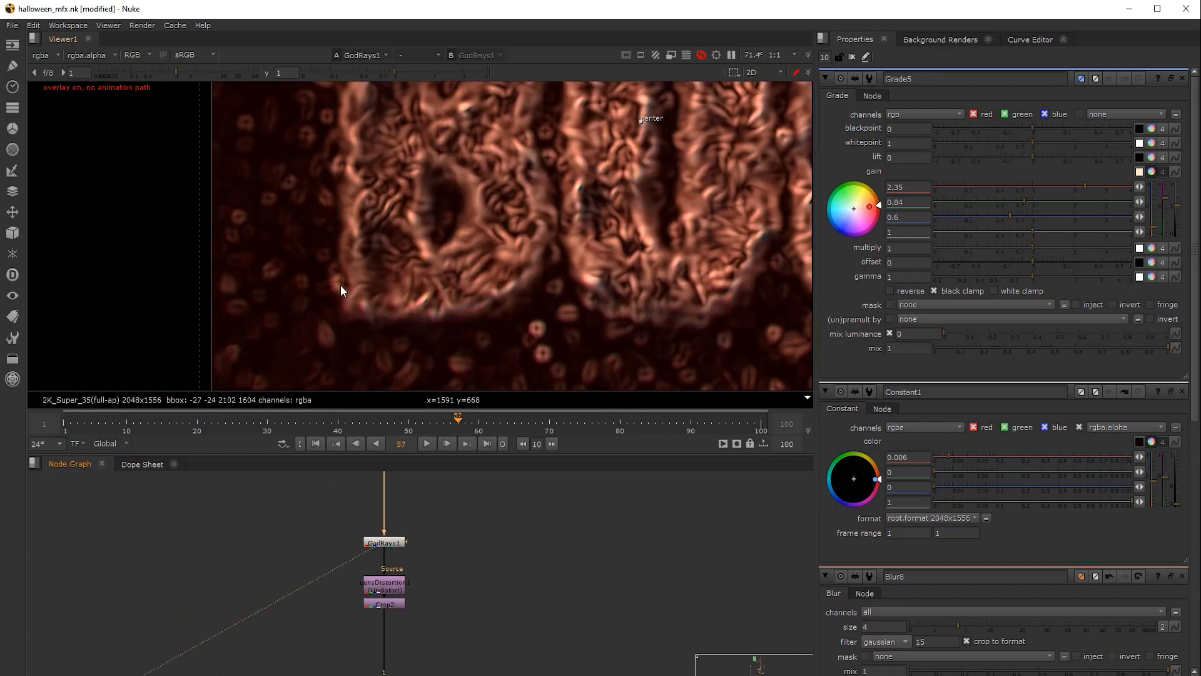
pyautogui.press('1')
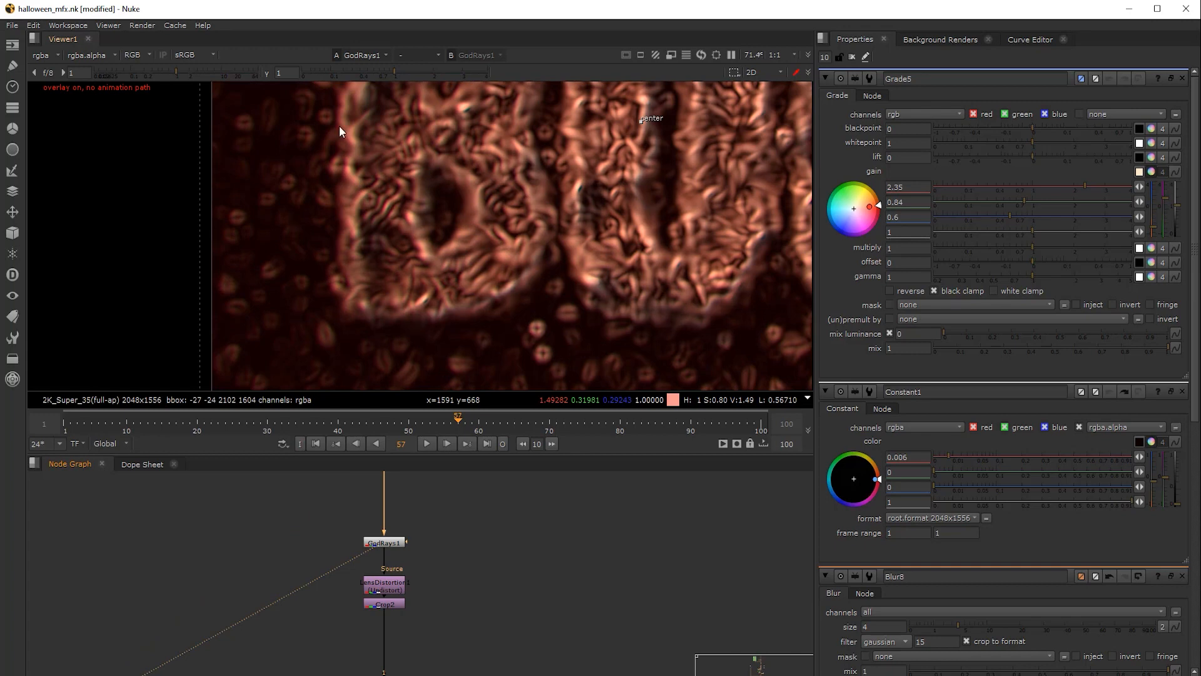
pyautogui.scroll(-2, 369, 299)
pyautogui.click(386, 542)
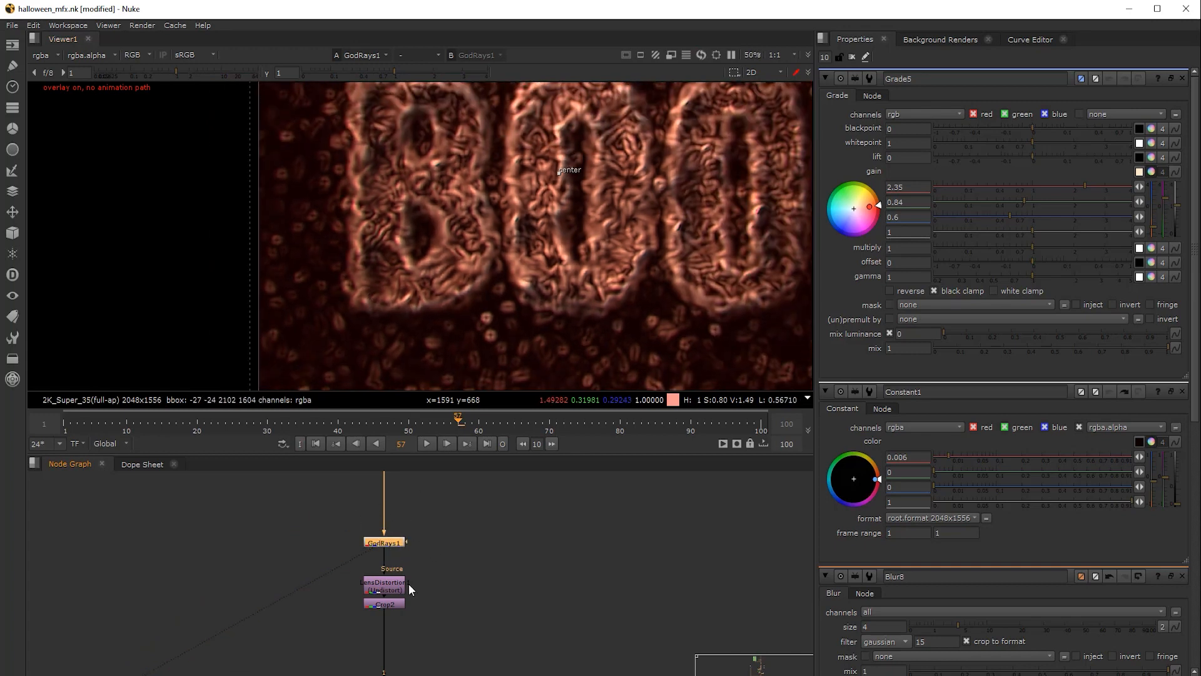
# Display the LensDistortion1 result and examine the distortion across the whole frame
pyautogui.moveTo(417, 597); pyautogui.dragTo(406, 551, button='middle')
pyautogui.click(388, 539)
pyautogui.press('1')
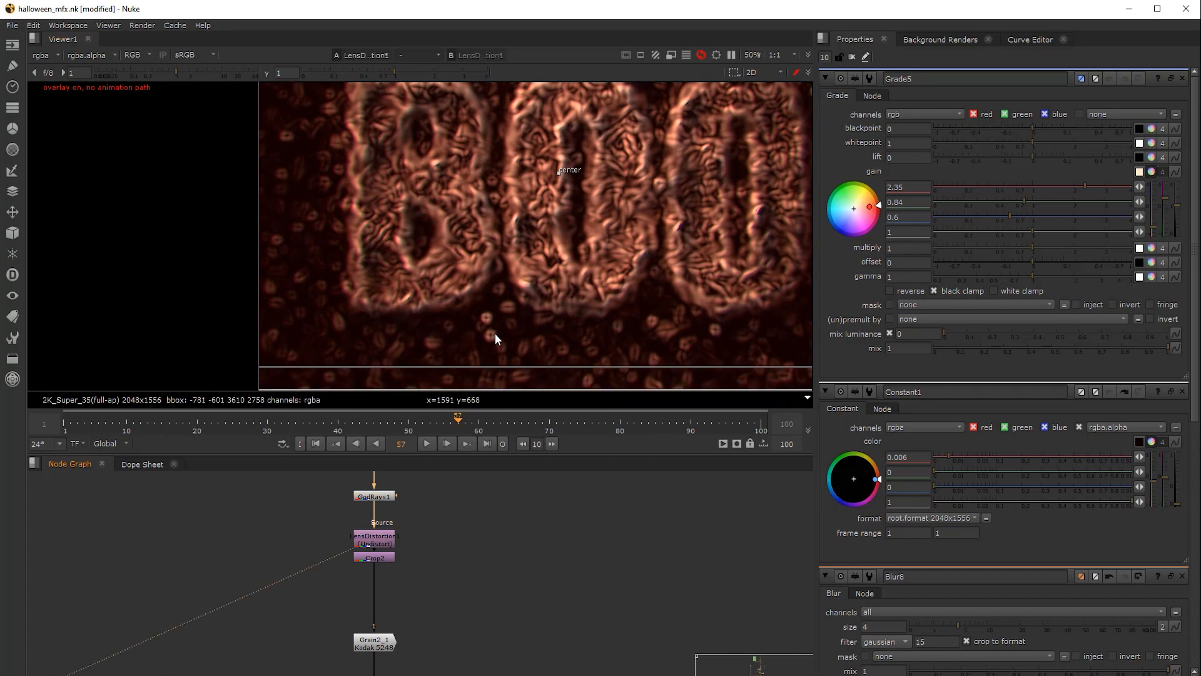
pyautogui.scroll(-2, 493, 332)
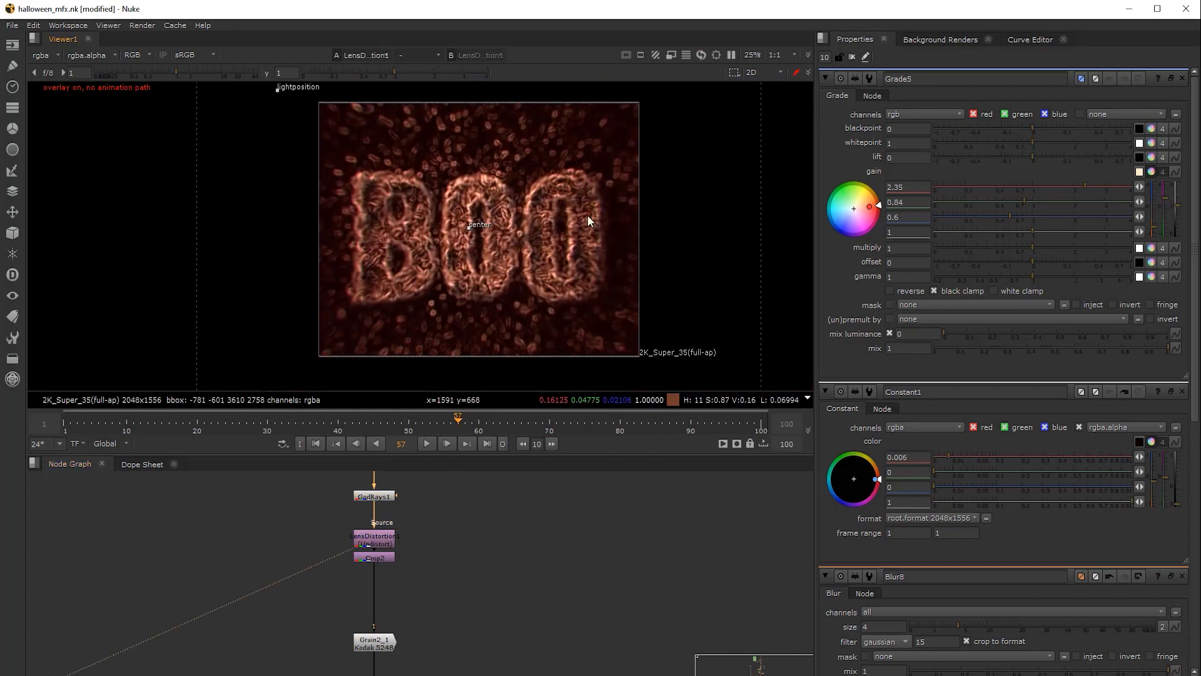
pyautogui.scroll(-1, 647, 209)
pyautogui.scroll(1, 457, 205)
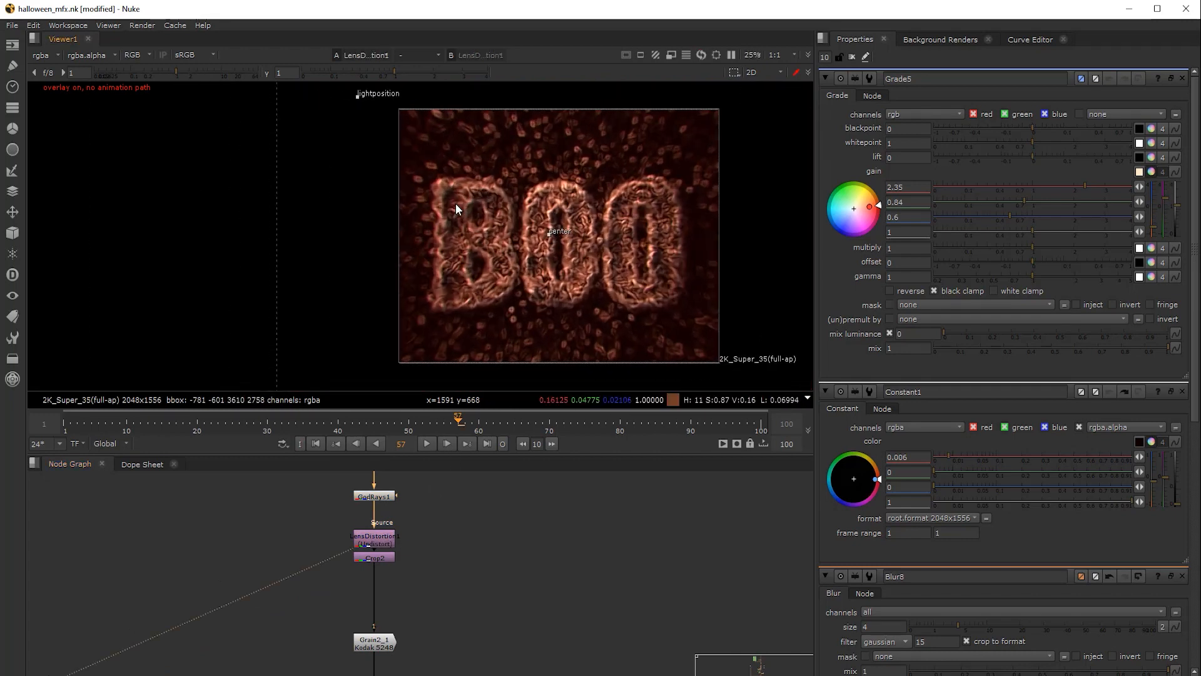
# Display Crop2 followed by Grain2_1, and examine the film grain on the lettering up close
pyautogui.moveTo(395, 552); pyautogui.dragTo(376, 532, button='middle')
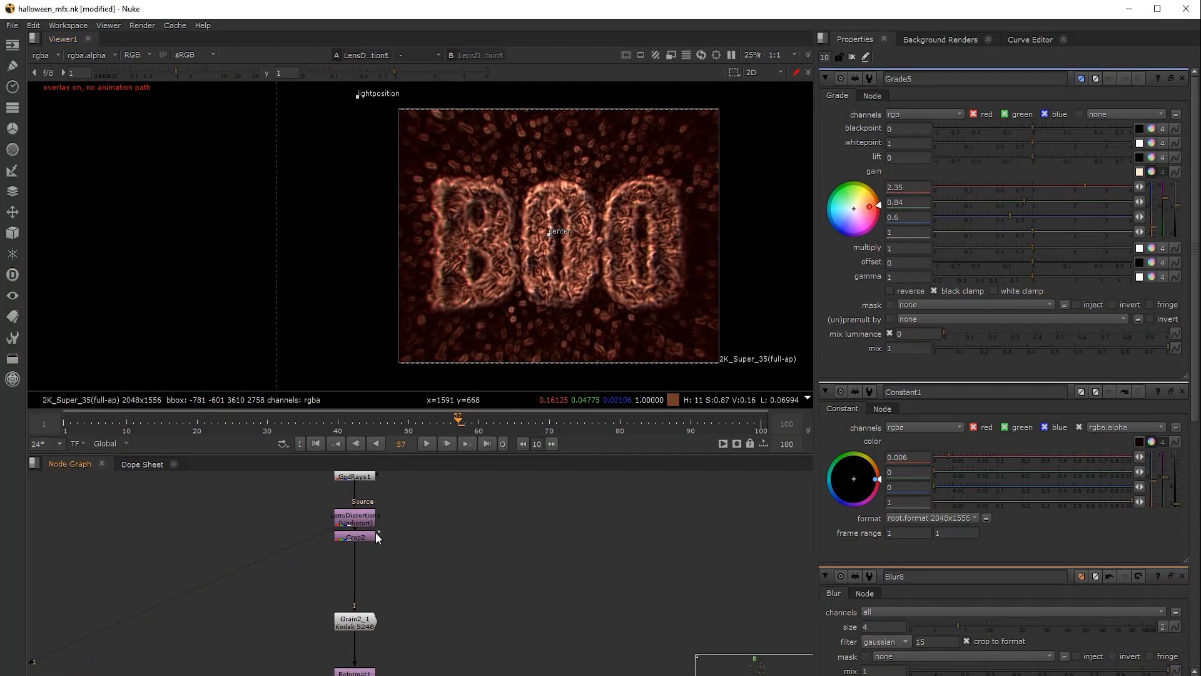
pyautogui.click(372, 536)
pyautogui.press('1')
pyautogui.click(376, 553)
pyautogui.moveTo(436, 574); pyautogui.dragTo(415, 538, button='middle')
pyautogui.click(351, 588)
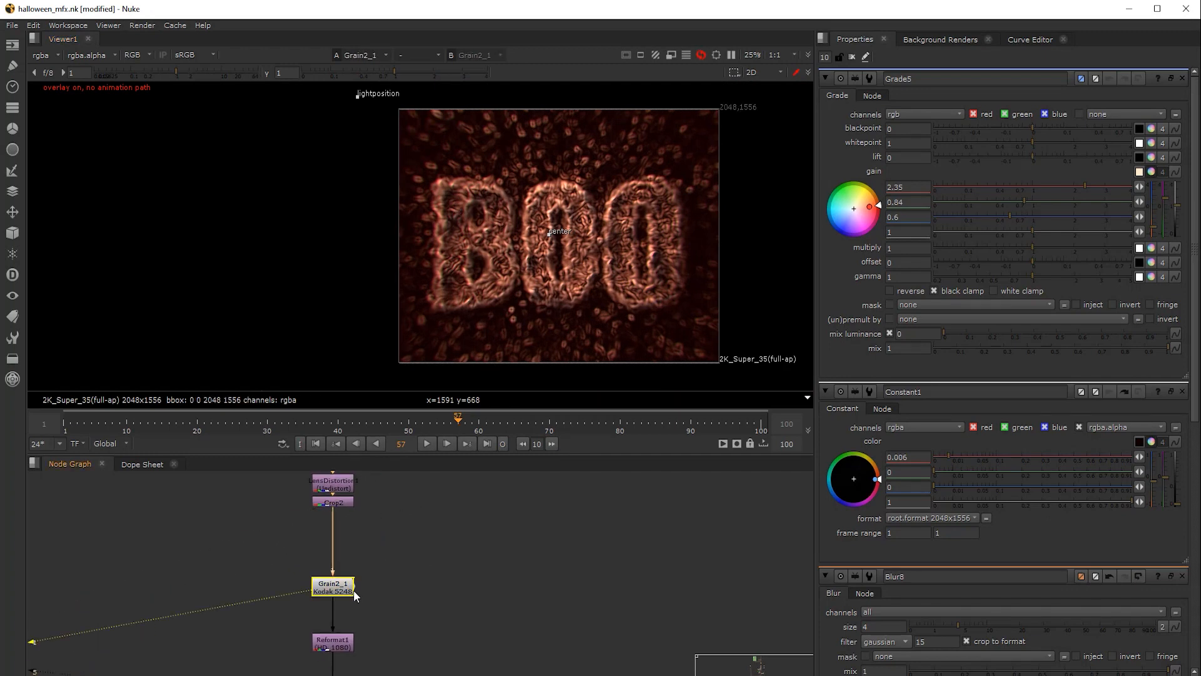
pyautogui.press('1')
pyautogui.scroll(2, 710, 268)
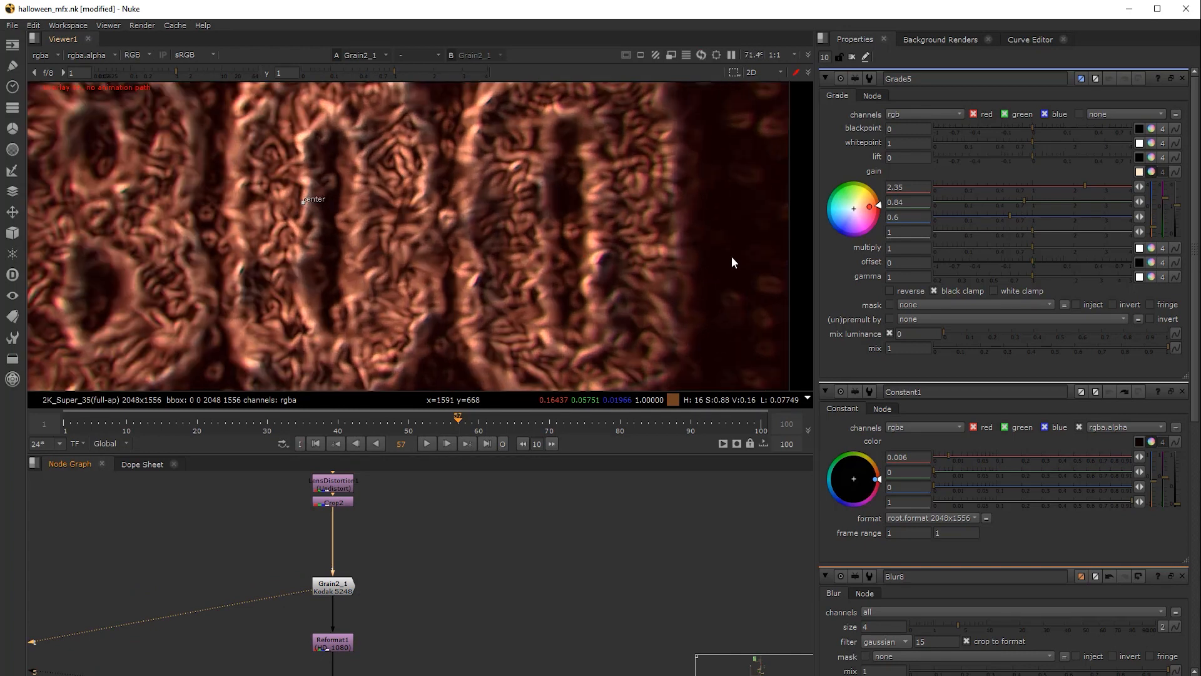
pyautogui.scroll(-1, 466, 310)
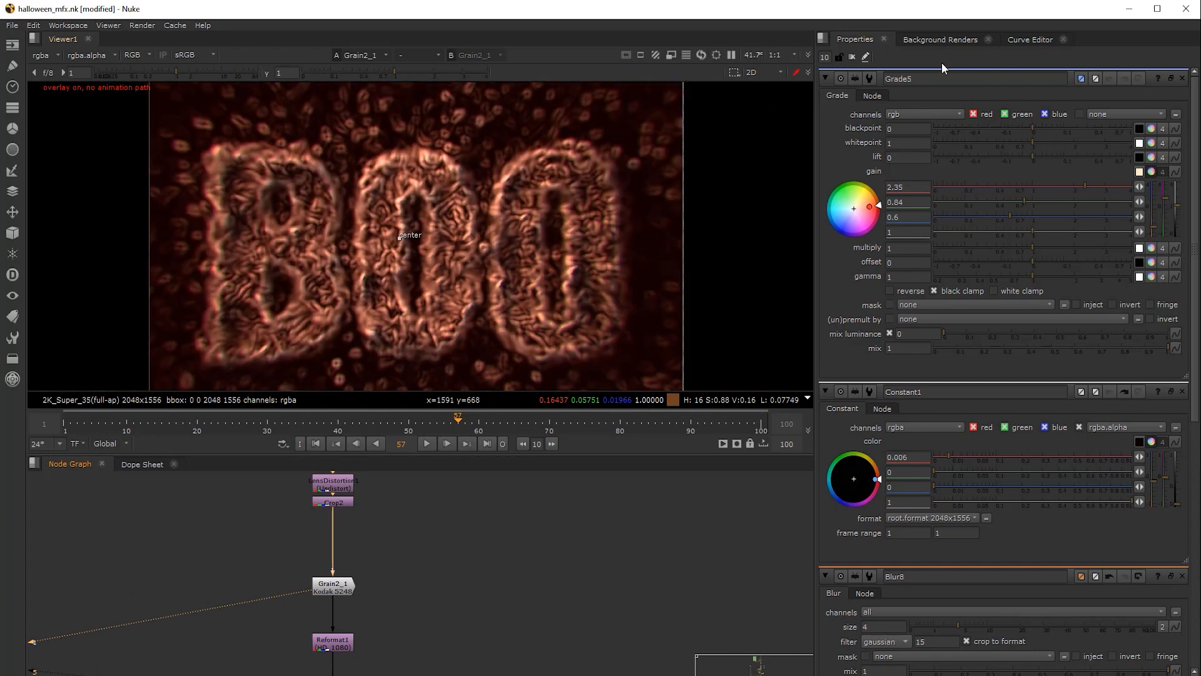
# Close all open node properties and display the Reformat1 result in its HD_1080 format
pyautogui.click(852, 57)
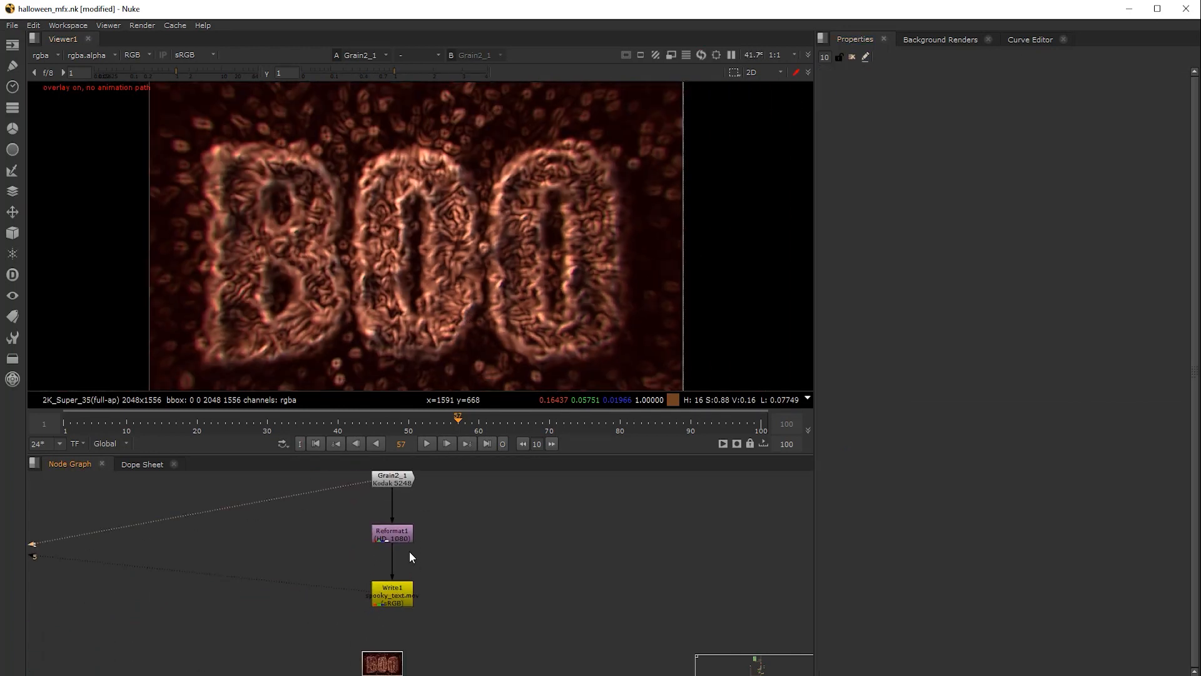
pyautogui.click(404, 539)
pyautogui.press('1')
pyautogui.scroll(-2, 479, 350)
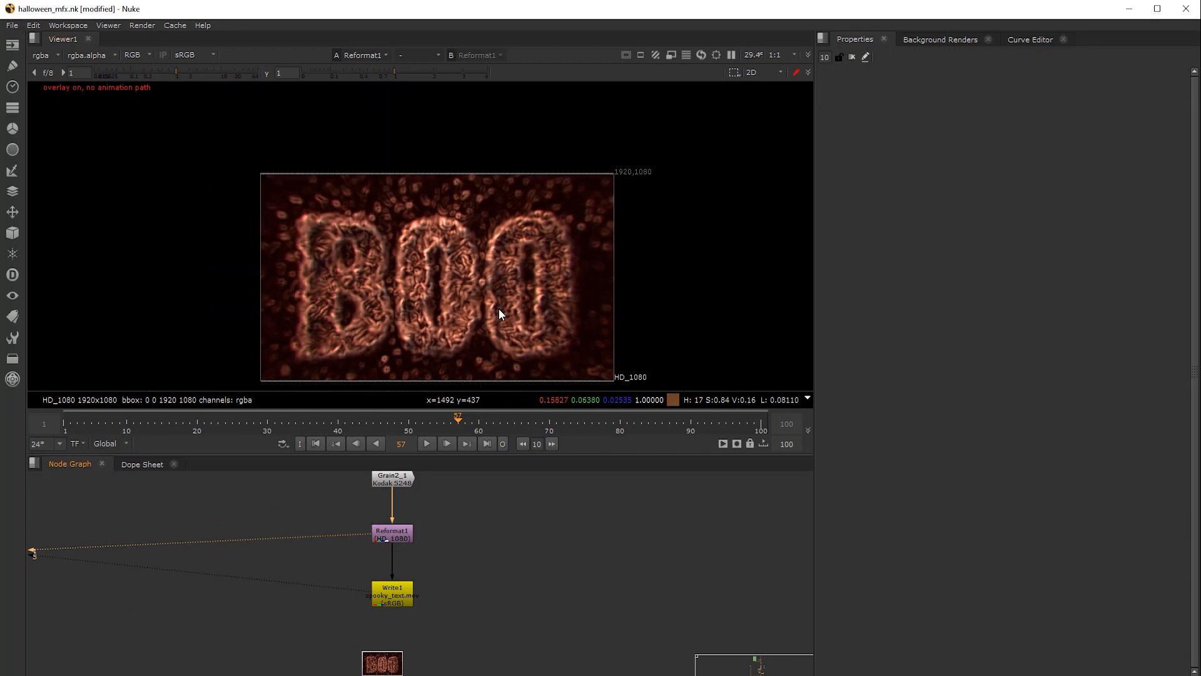
pyautogui.moveTo(499, 309); pyautogui.dragTo(503, 249, button='middle')
# Display the rendered BOO clip from the Read1 node below Write1
pyautogui.click(396, 658)
pyautogui.press('1')
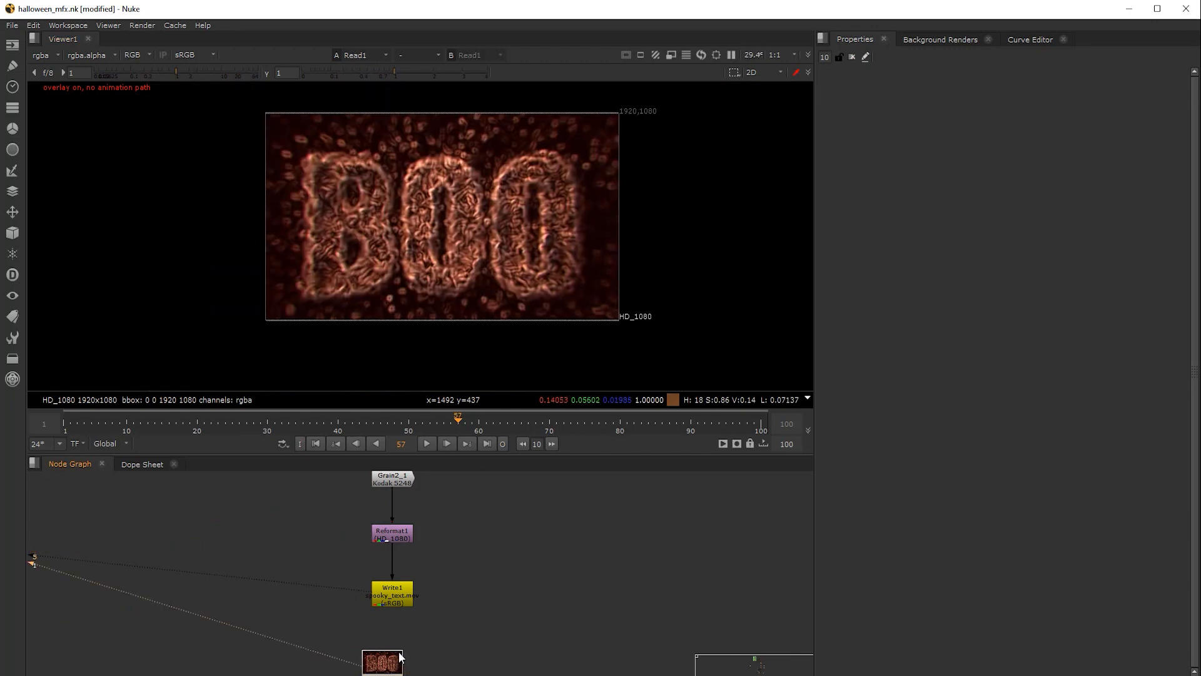